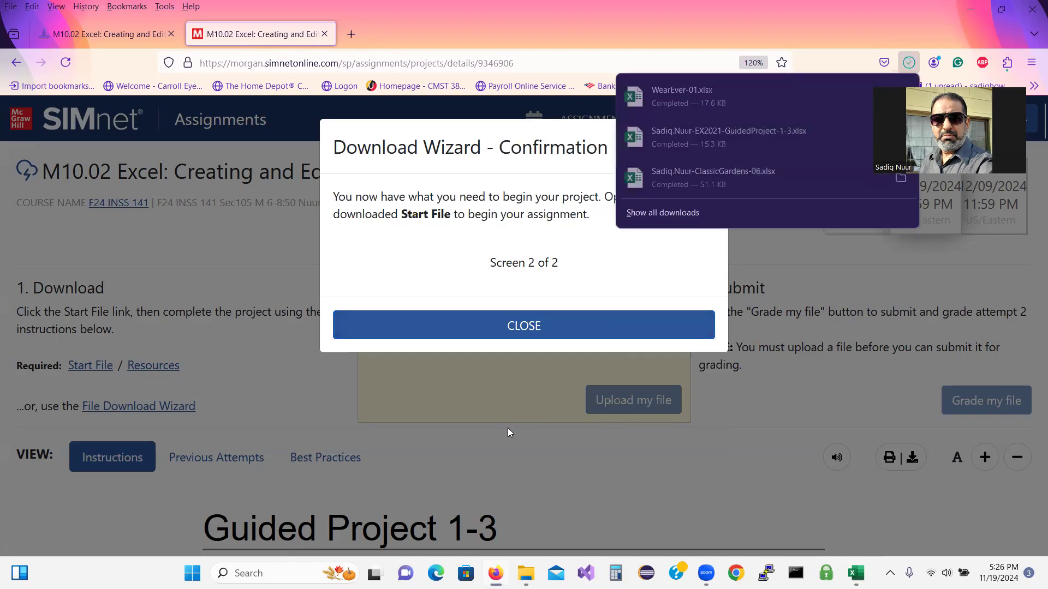
Close the download confirmation, check the Downloads folder for the project files and return to the SIMnet assignment page.
left_click(532, 327)
mouse_move(525, 573)
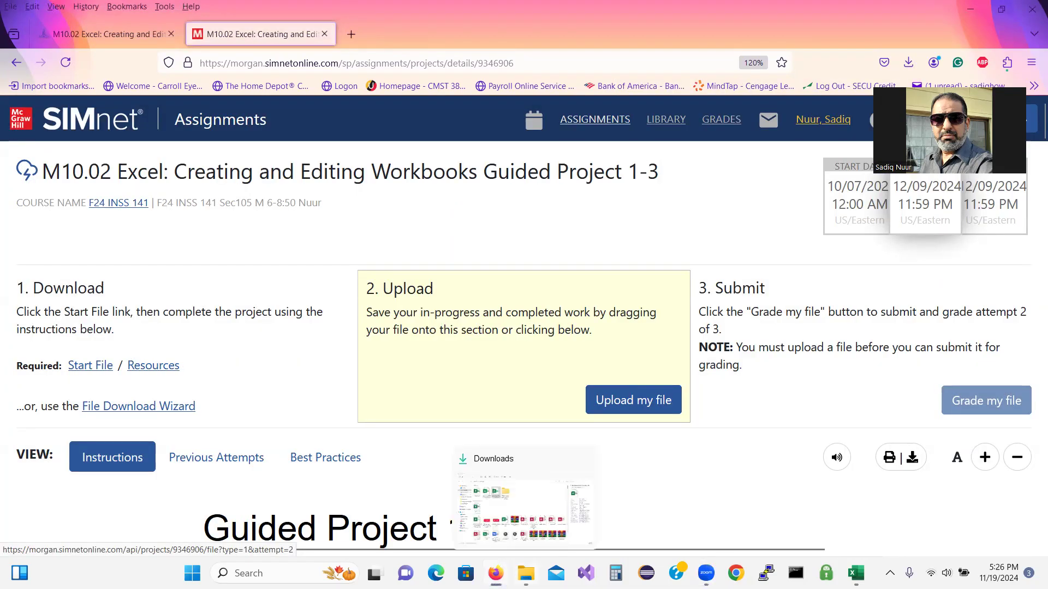
left_click(523, 510)
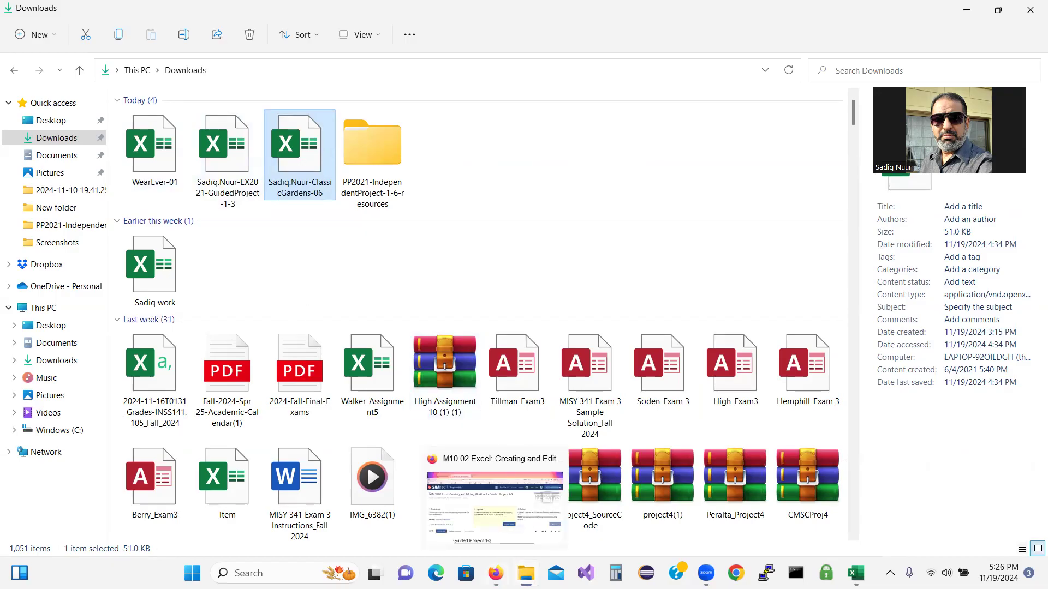
left_click(495, 573)
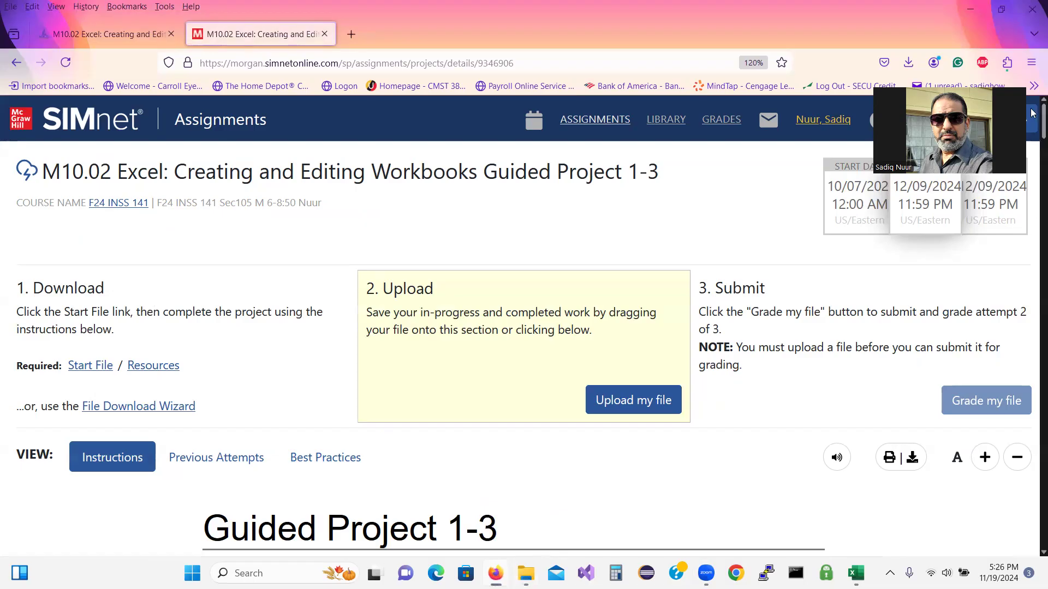
Review the Guided Project 1-3 introduction and skills list, and mark instruction step 1 as completed.
scroll(1033, 136, "down", 6)
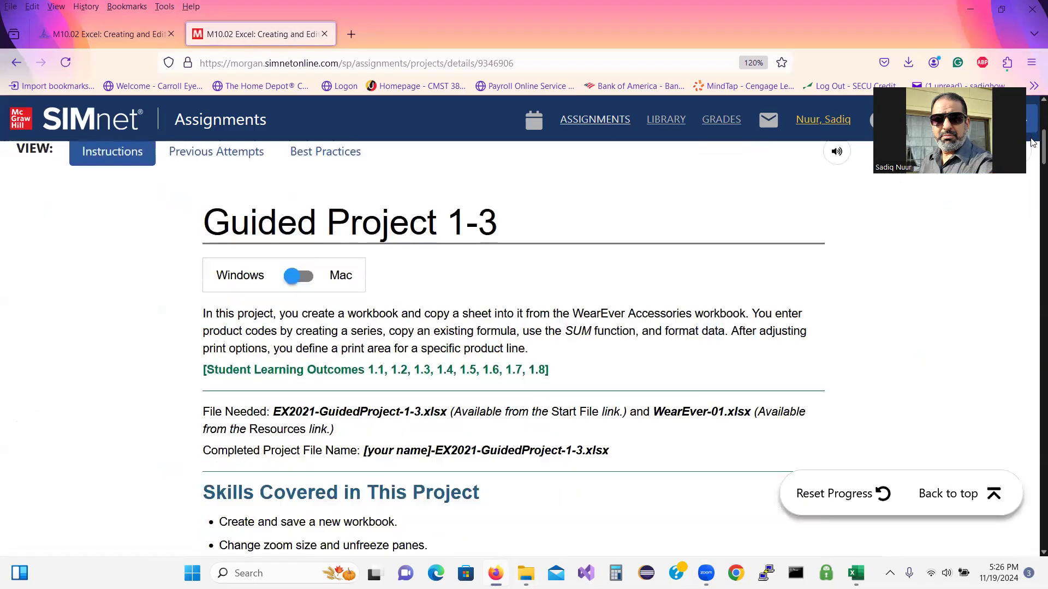
scroll(1033, 153, "down", 4)
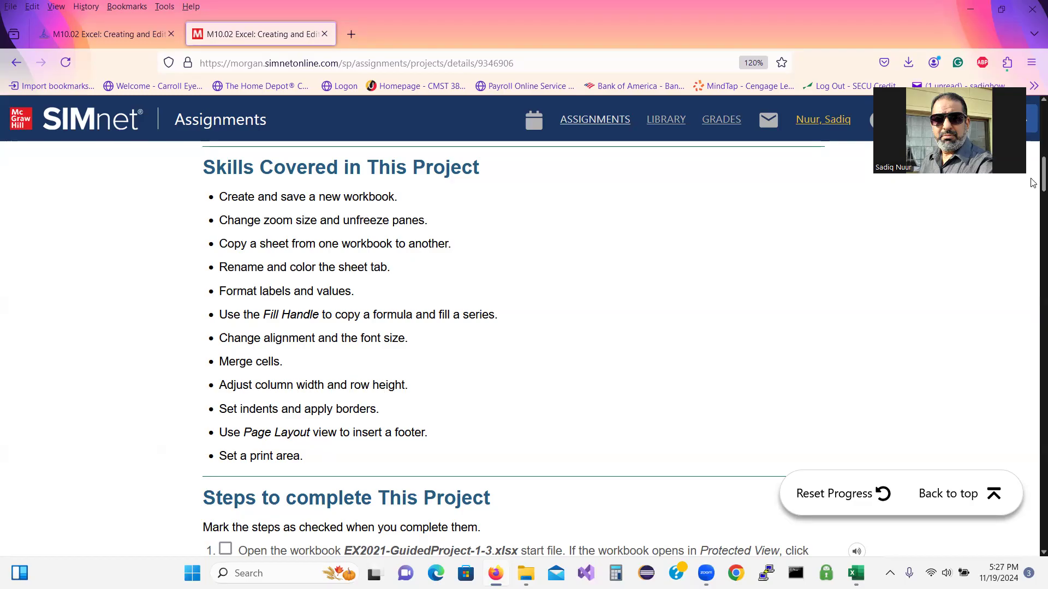
scroll(1033, 210, "down", 5)
left_click_drag(1033, 206, 1033, 212)
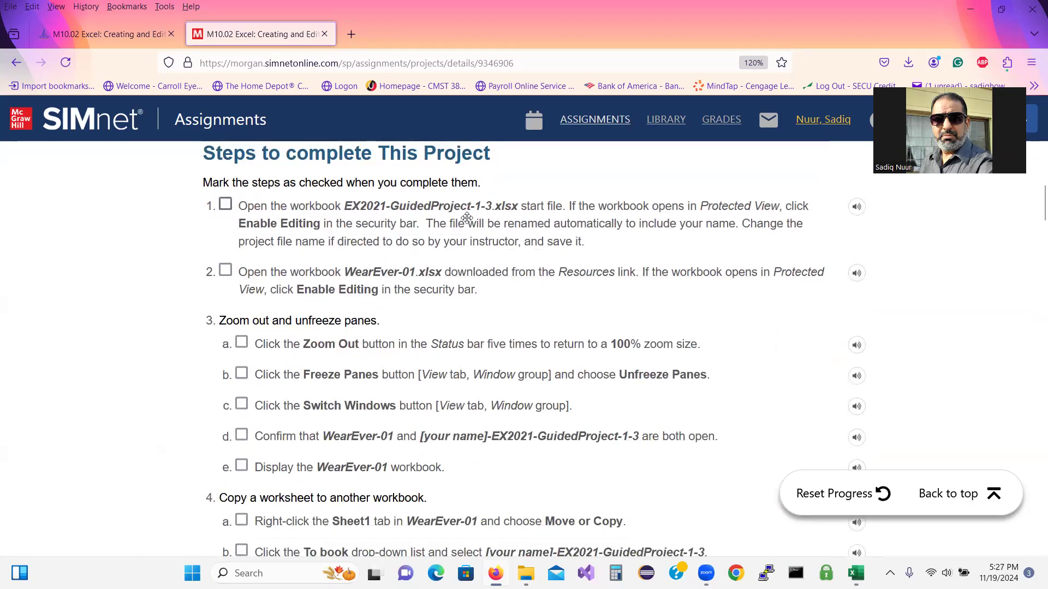
left_click(226, 204)
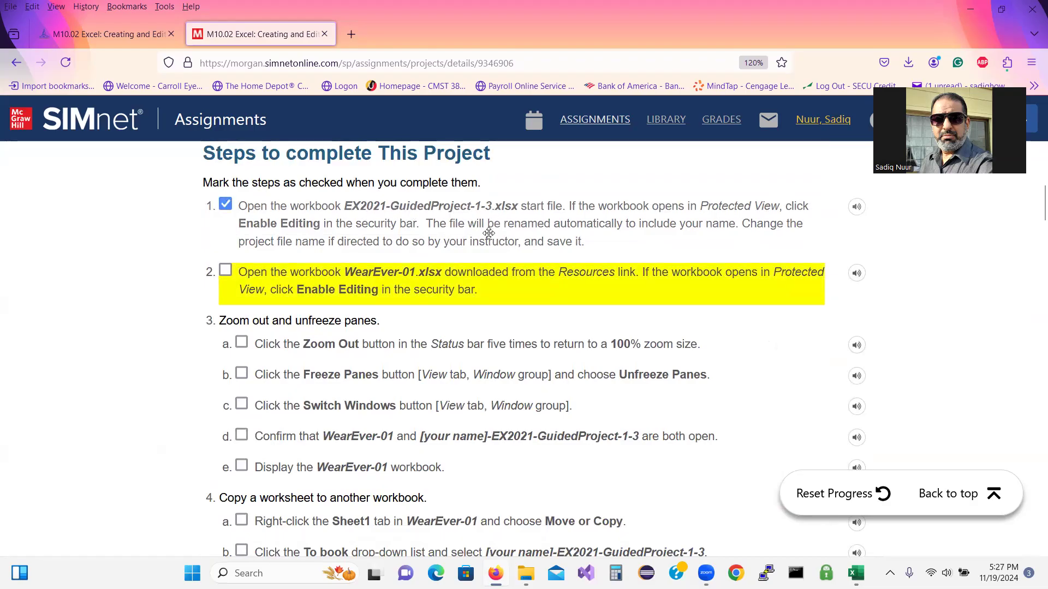
Open the EX2021-GuidedProject-1-3 start workbook from the Downloads folder in a maximized Excel window and enable editing.
mouse_move(525, 573)
left_click(524, 510)
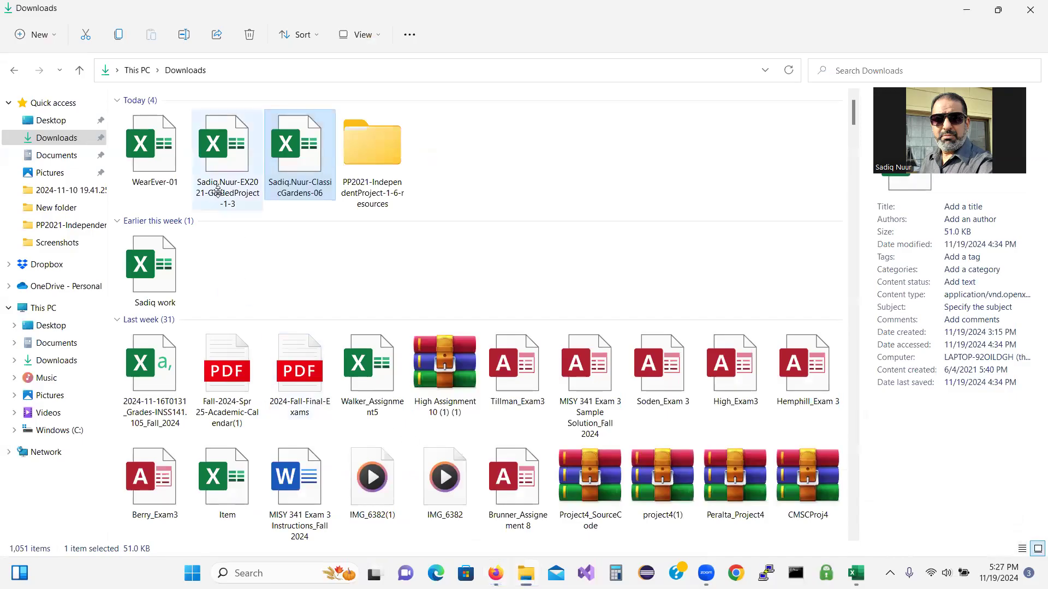
left_click(220, 173)
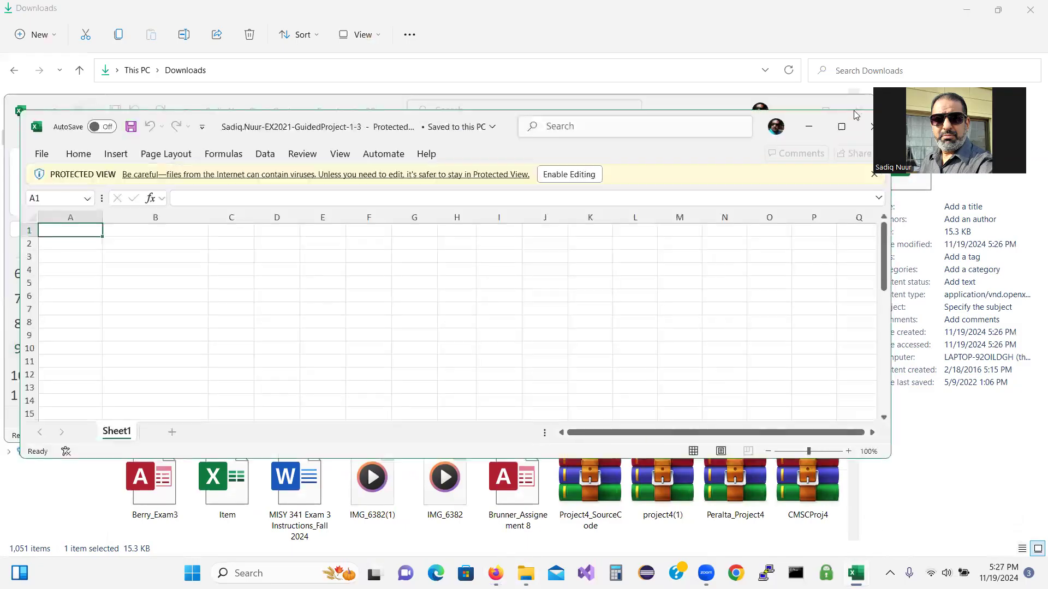
left_click(858, 107)
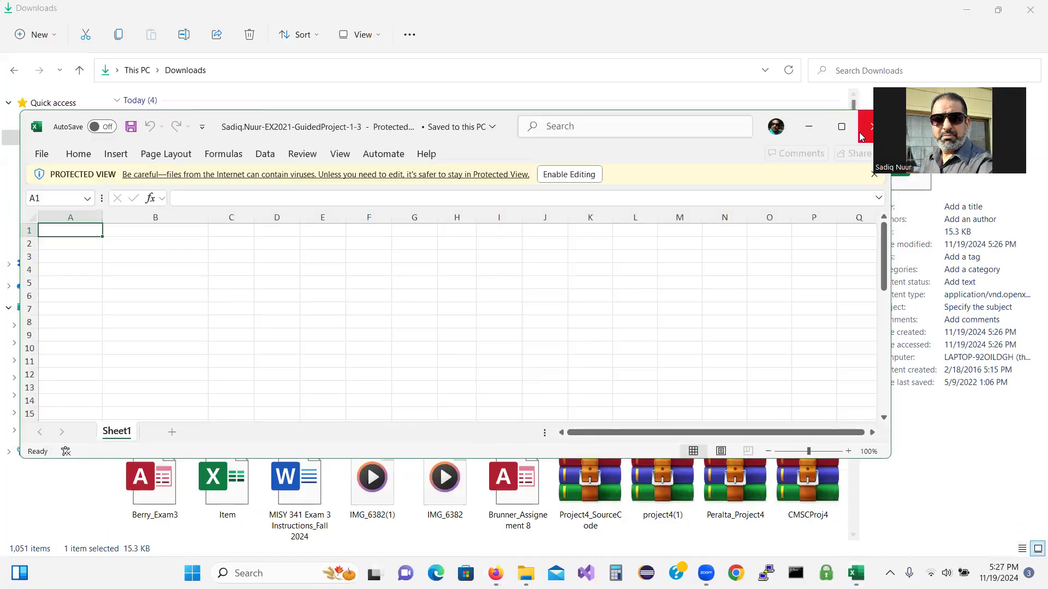
left_click(842, 126)
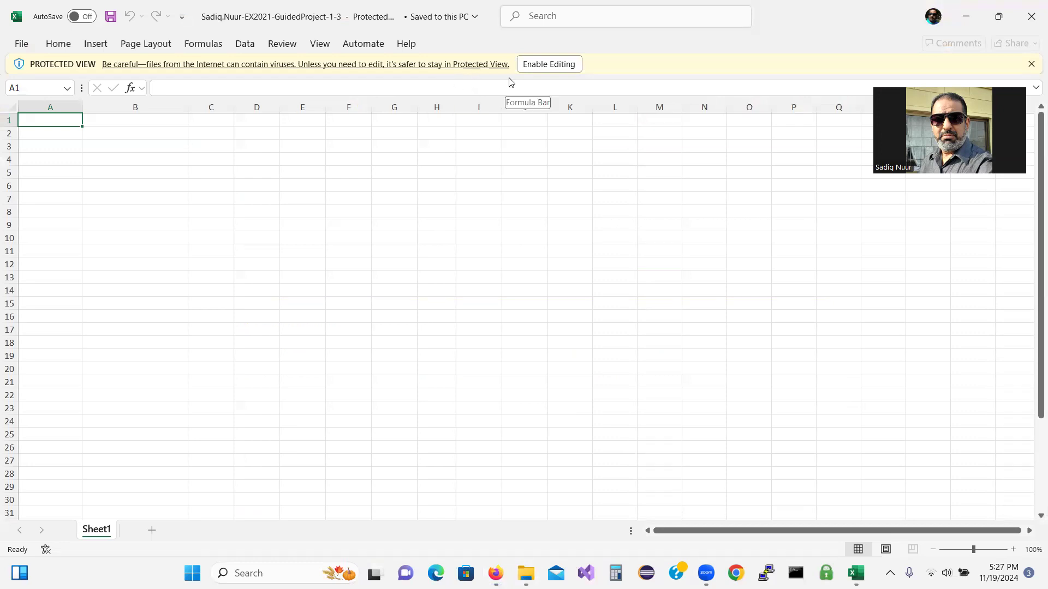
left_click(542, 64)
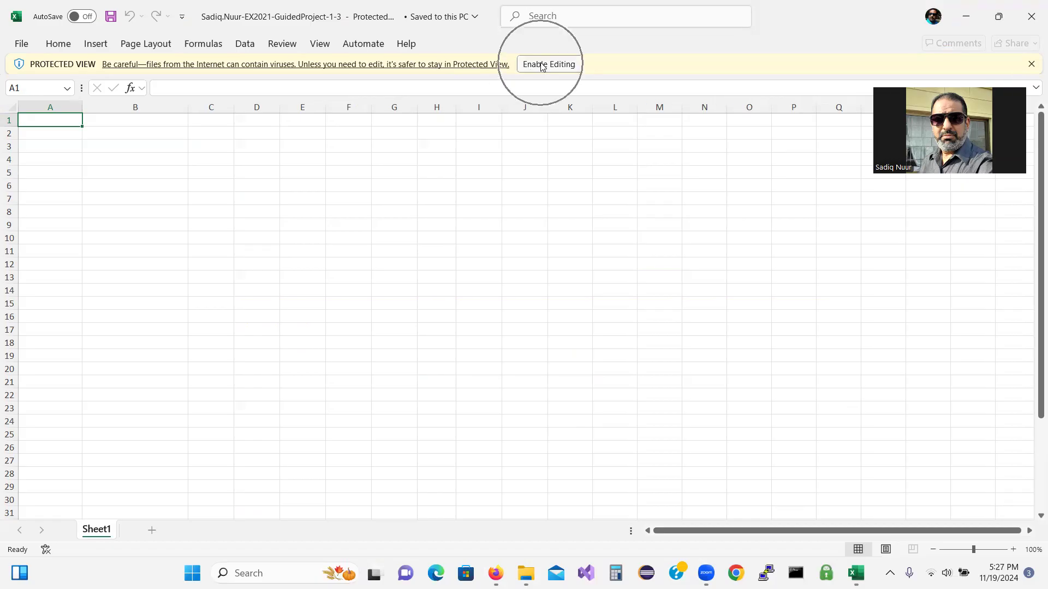
left_click(542, 65)
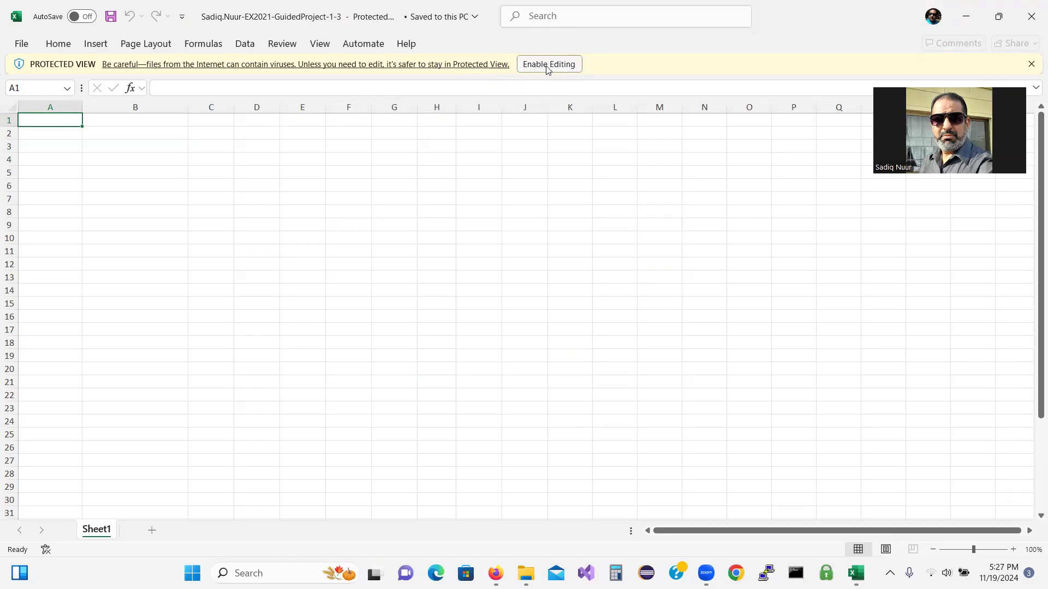
left_click(547, 65)
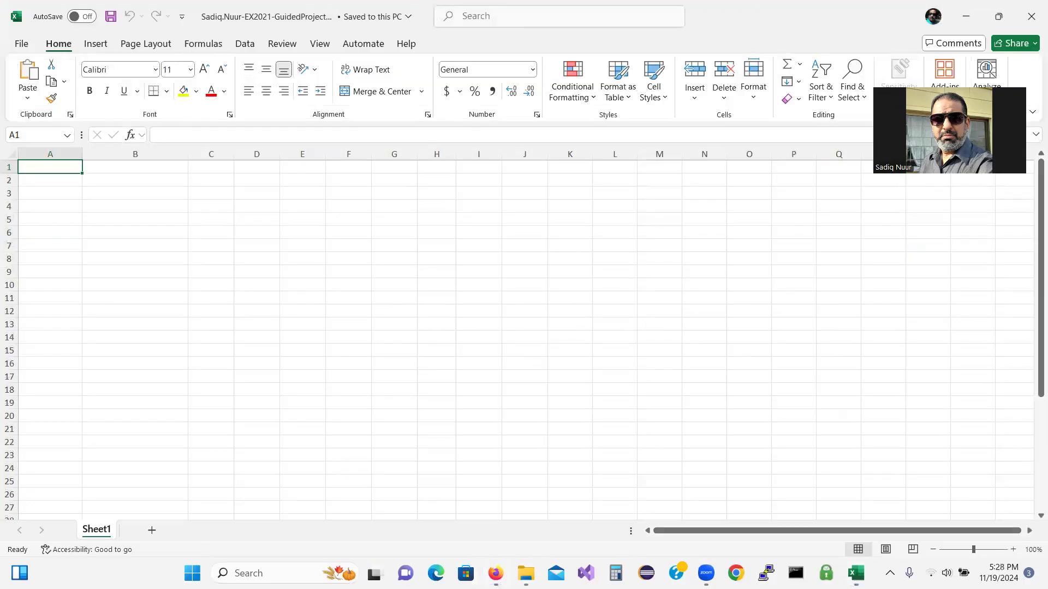
Mark step 2 as completed in the SIMnet instructions, and open the WearEver-01 workbook from Downloads with editing enabled.
left_click(496, 573)
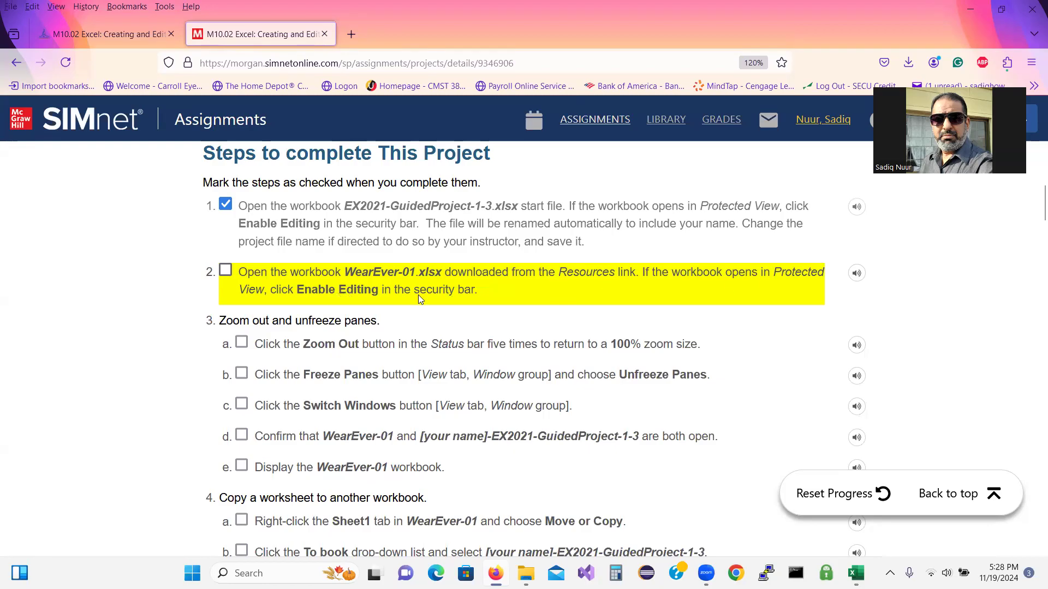
left_click(225, 271)
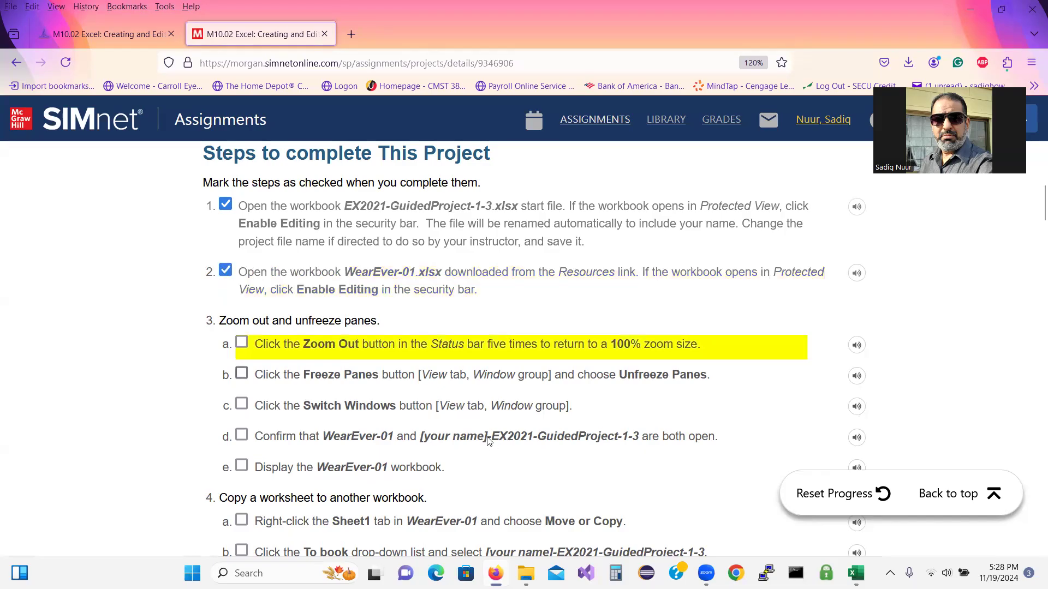
mouse_move(525, 573)
left_click(525, 511)
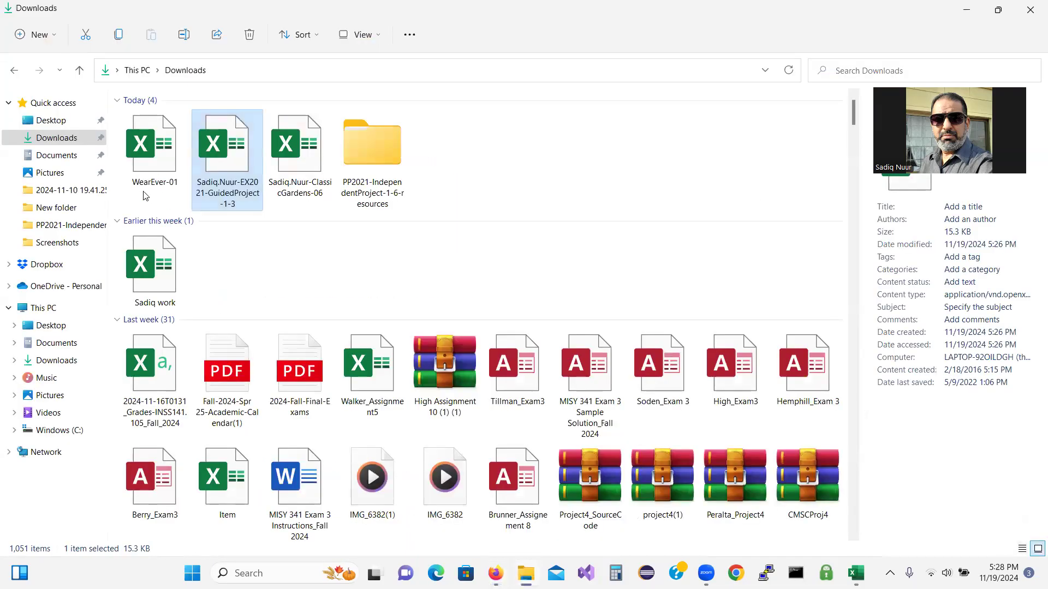
double_click(158, 153)
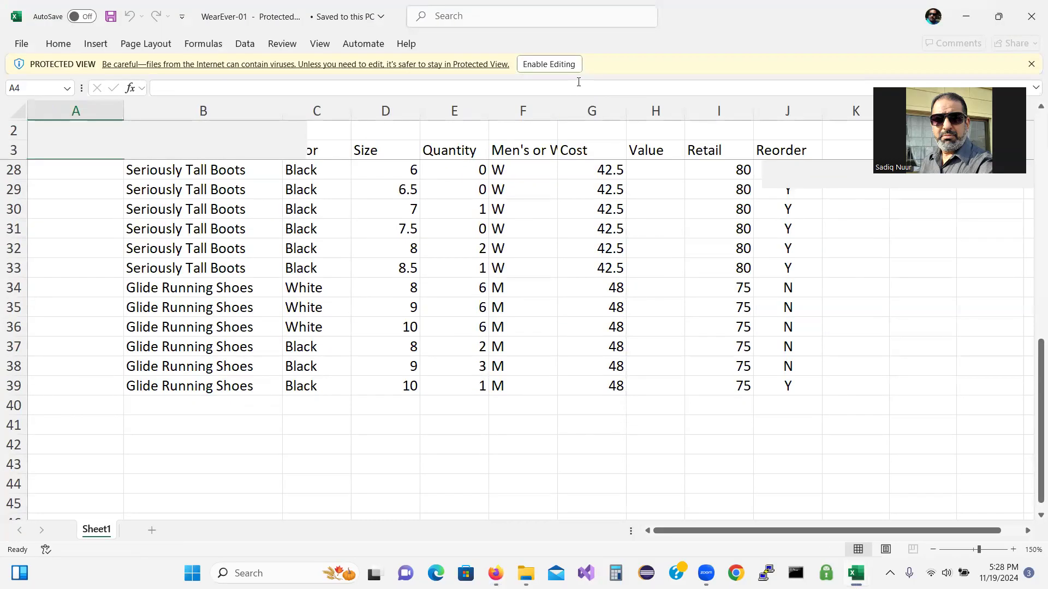
left_click(525, 69)
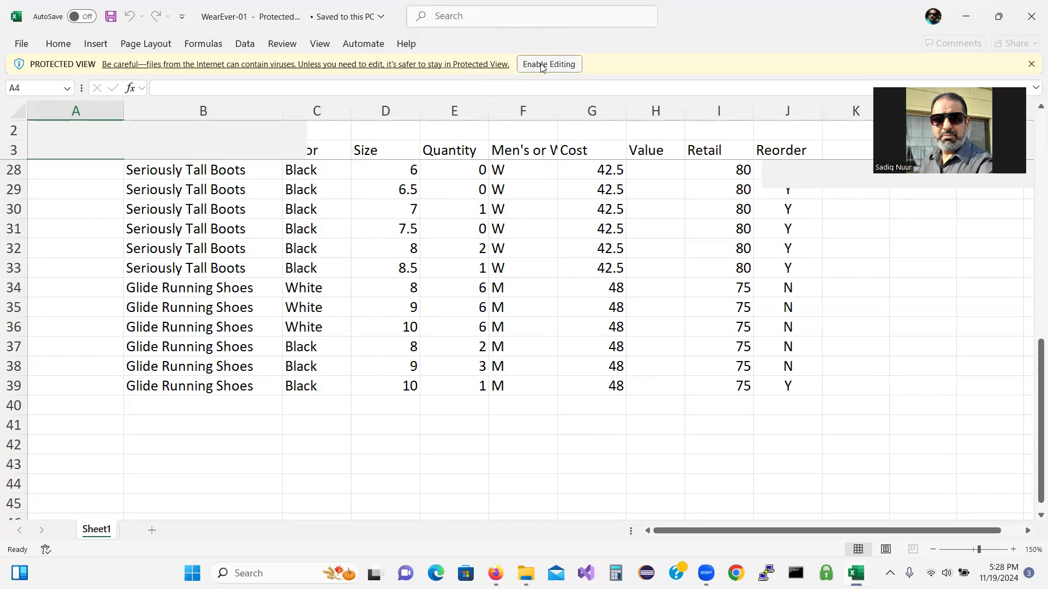
left_click(549, 65)
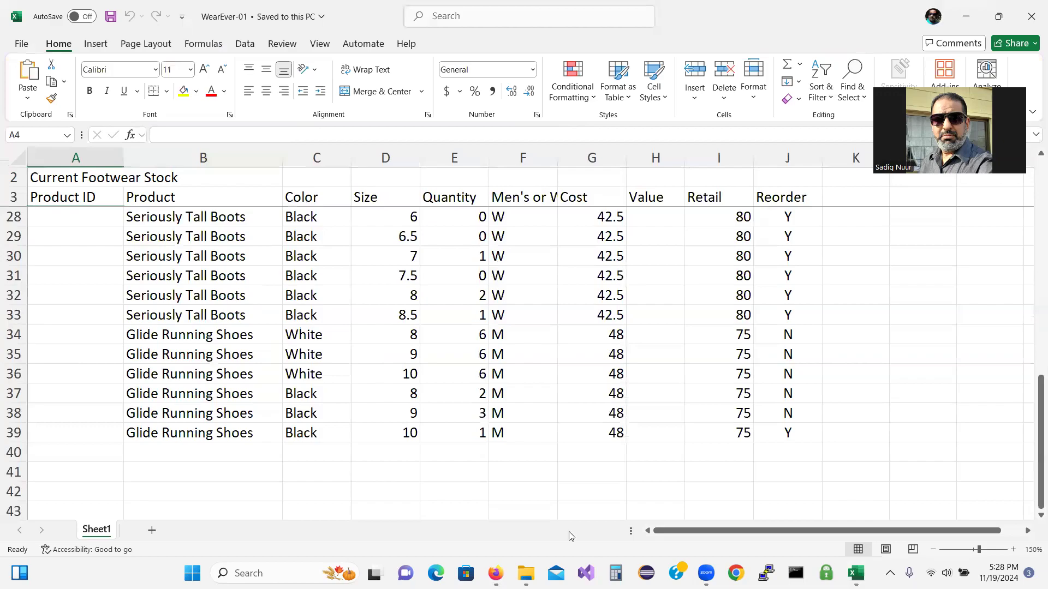
Return to the SIMnet instructions and mark step 3a, the zoom-out task, as completed.
left_click(494, 573)
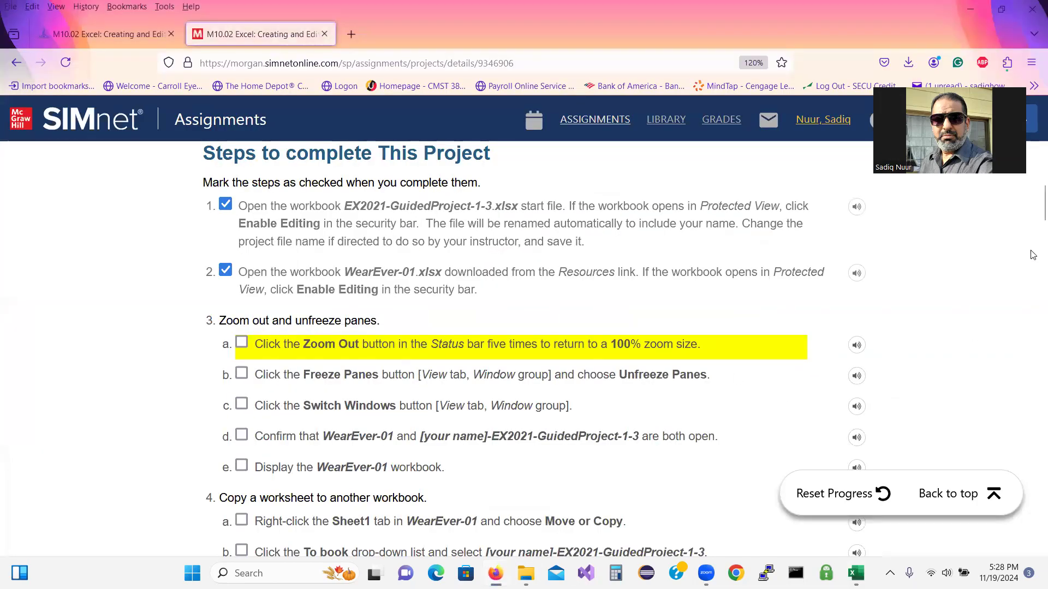
scroll(656, 252, "down", 2)
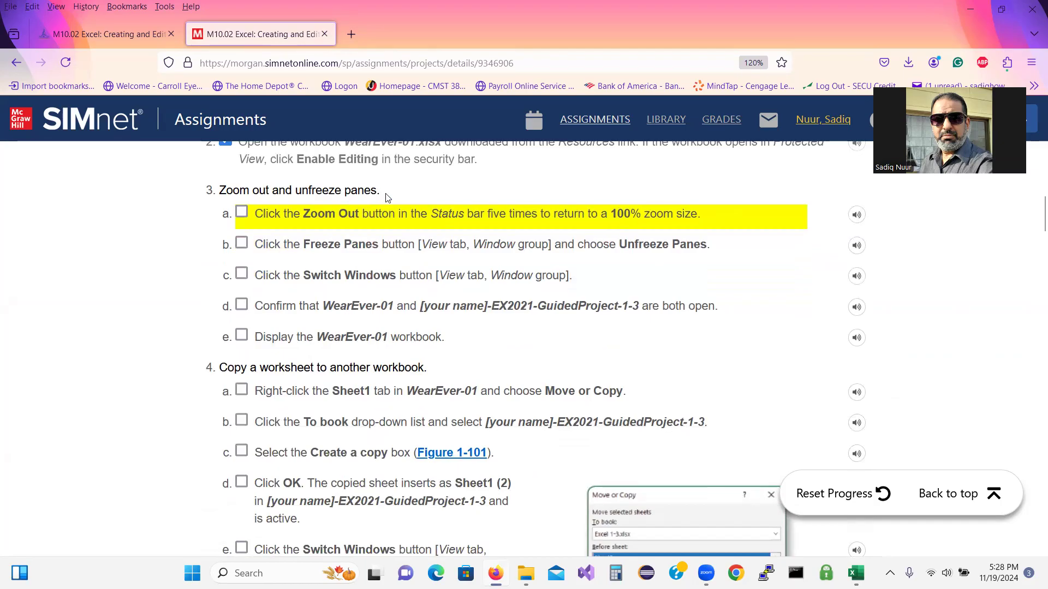
left_click(241, 212)
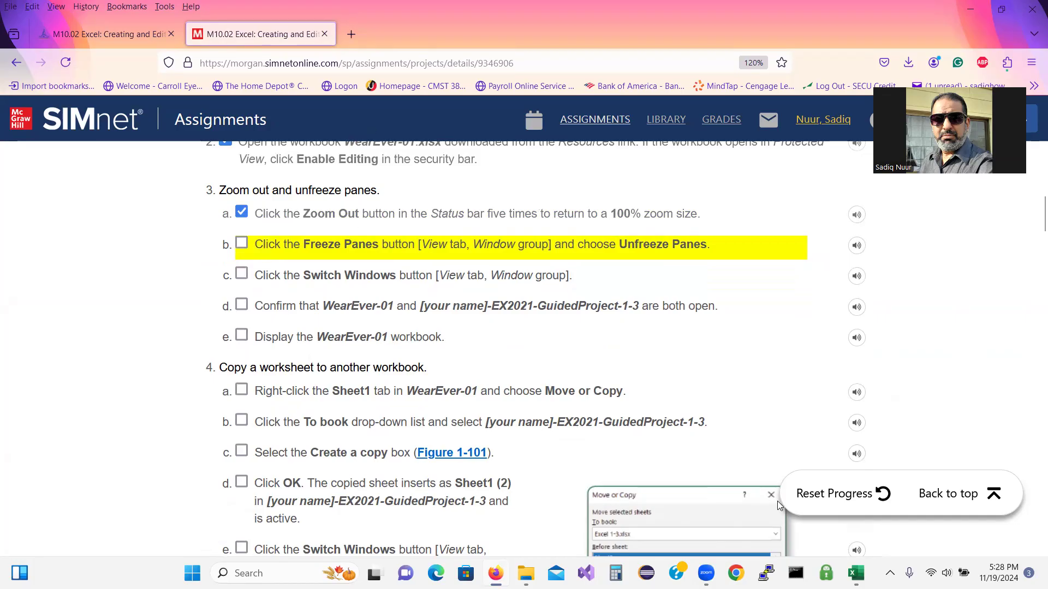
Switch to the WearEver-01 workbook in Excel and zoom out to 100%.
left_click(856, 573)
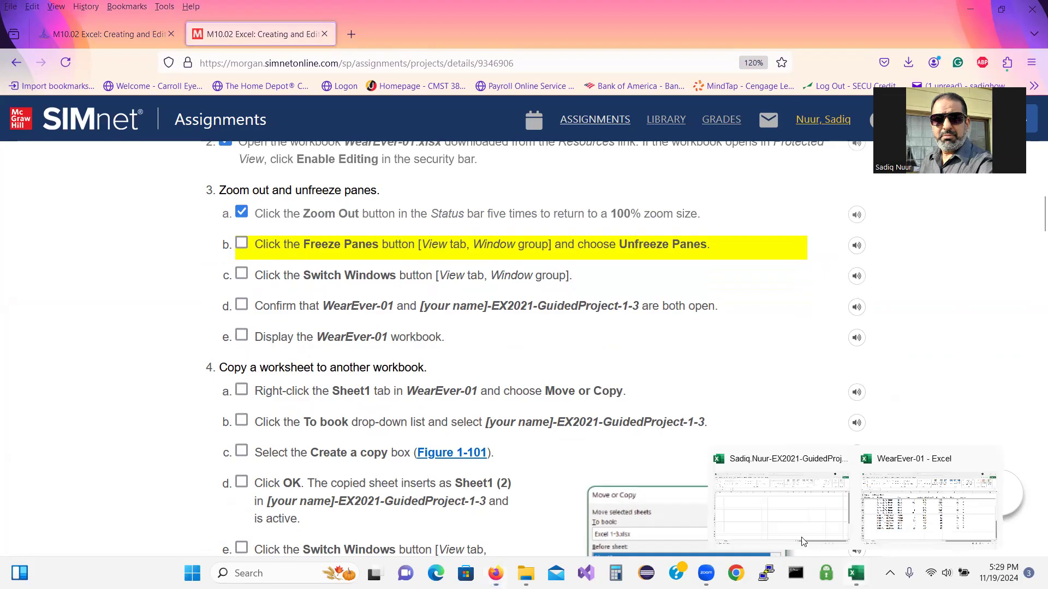
left_click(905, 513)
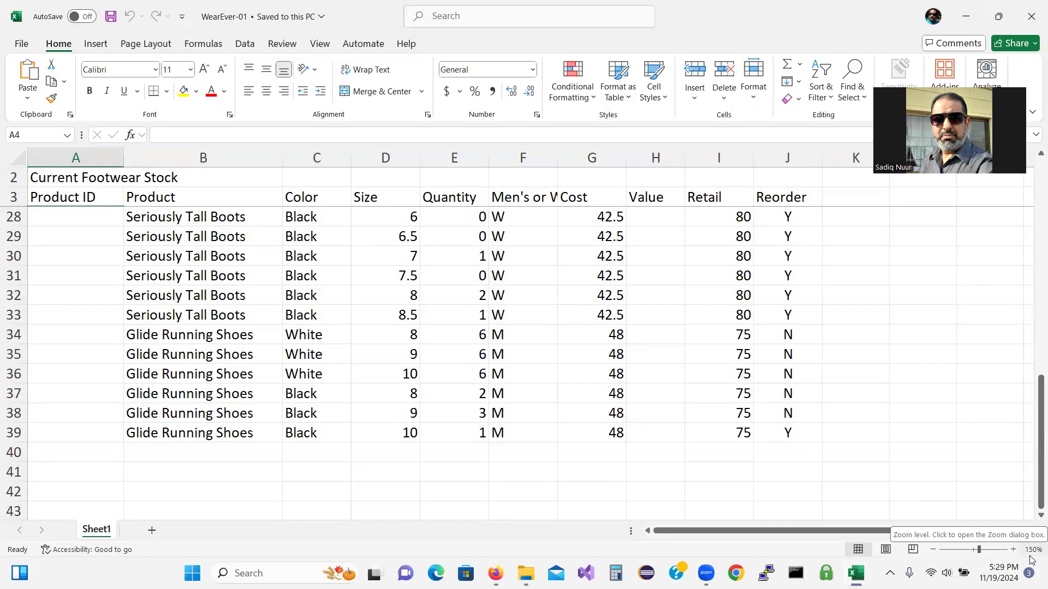
left_click(933, 551)
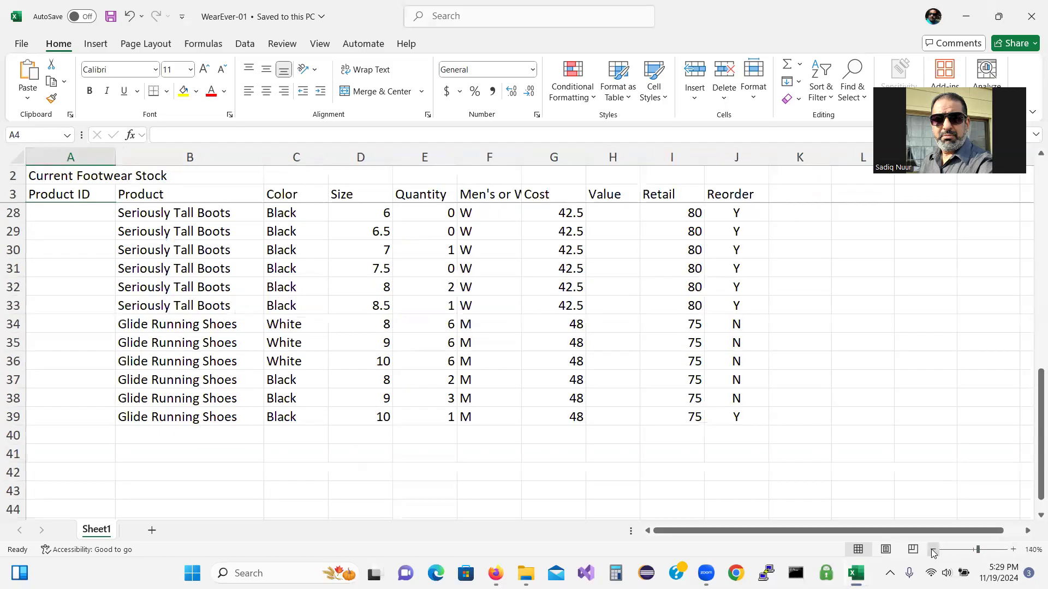
left_click(933, 550)
left_click(934, 550)
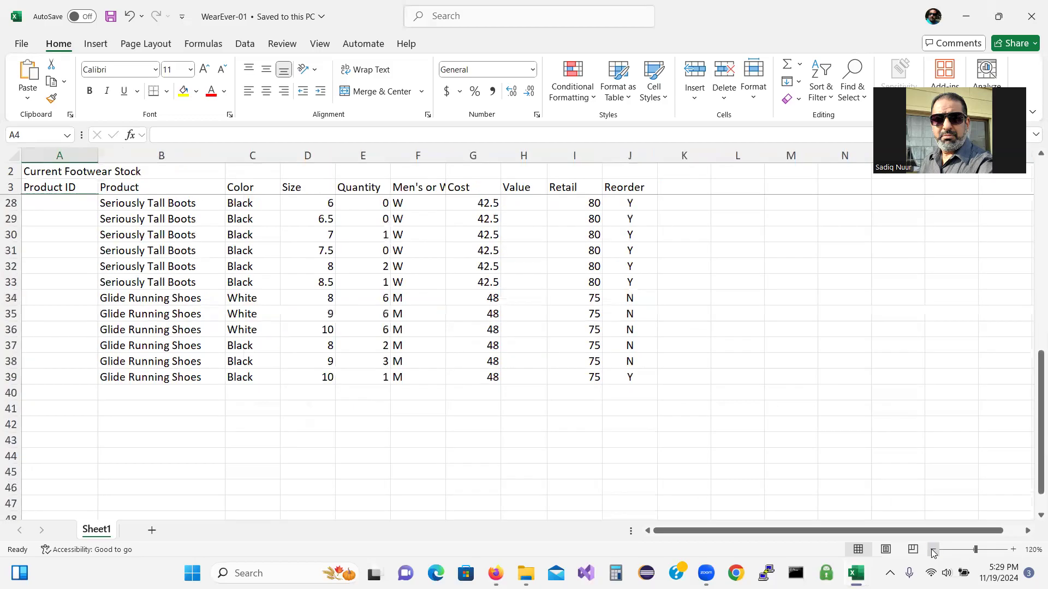
left_click(933, 550)
left_click(933, 550)
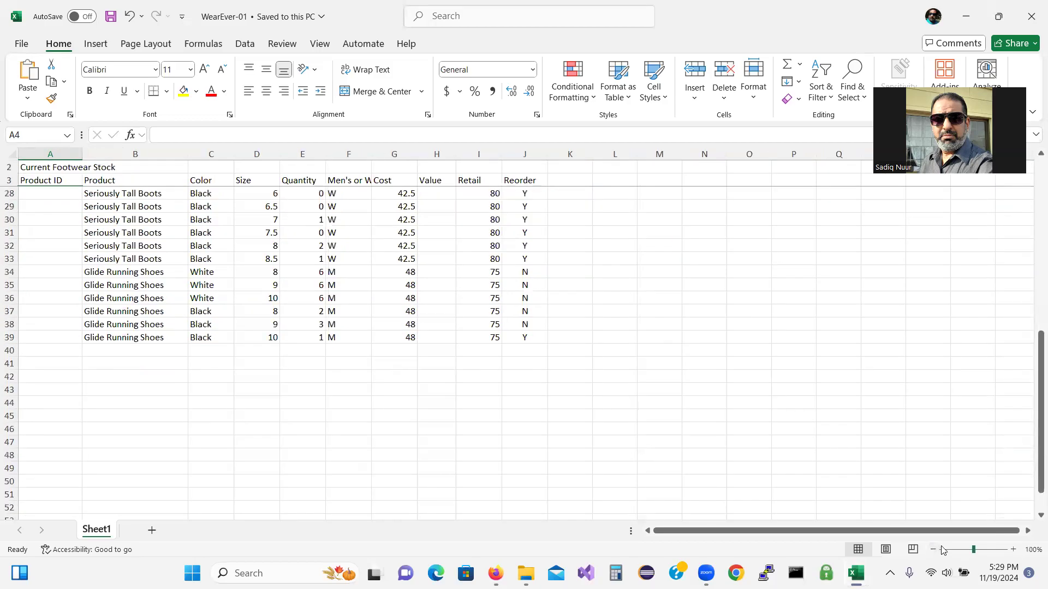
left_click(933, 551)
left_click(933, 551)
Mark step 3b as completed in the SIMnet instructions, and unfreeze the panes on Sheet1 of the WearEver-01 workbook.
left_click(495, 573)
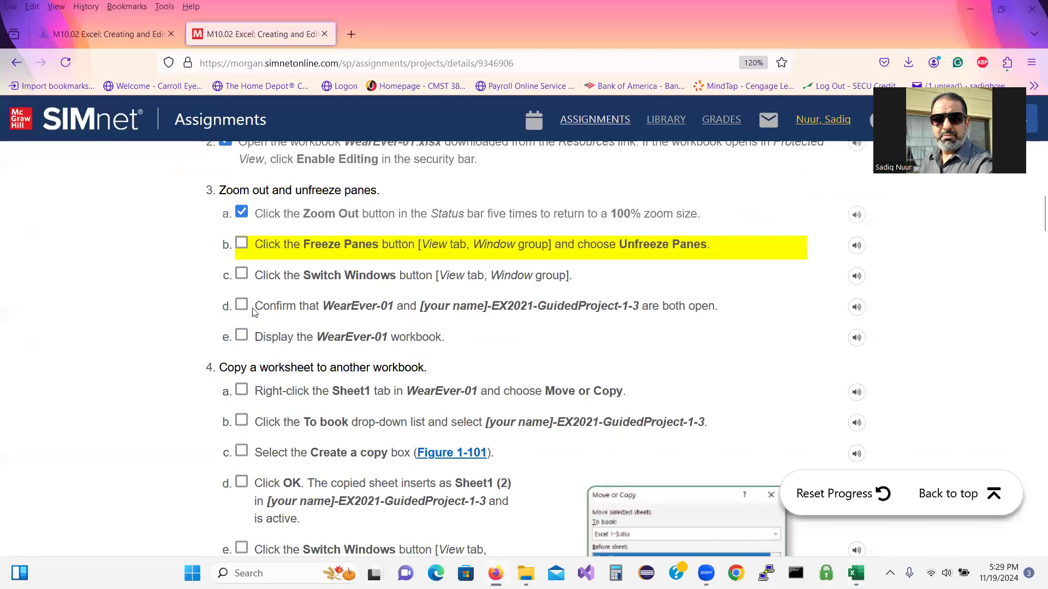
left_click(241, 245)
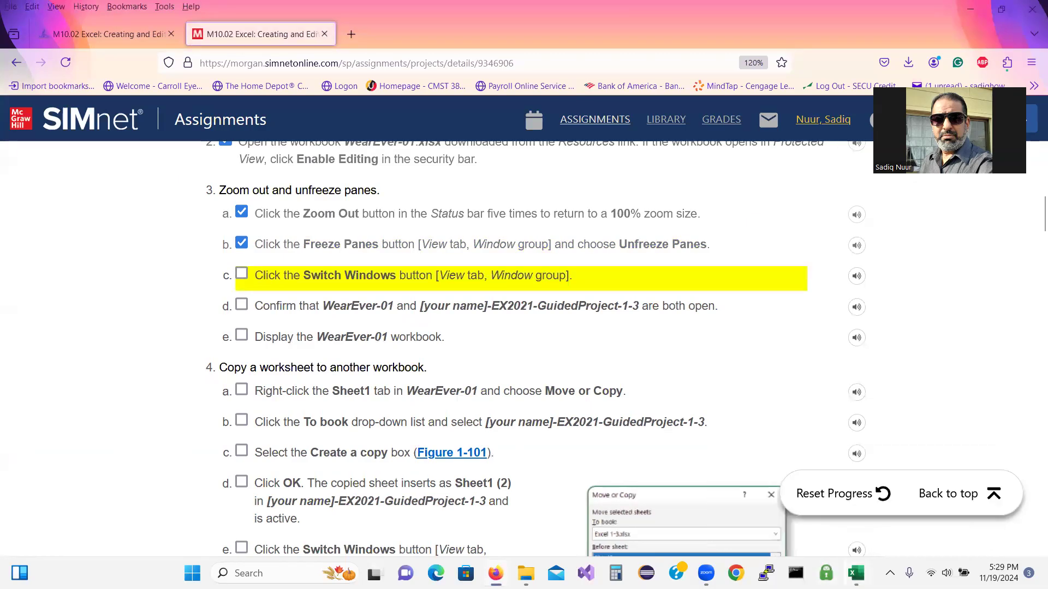
mouse_move(856, 573)
left_click(896, 536)
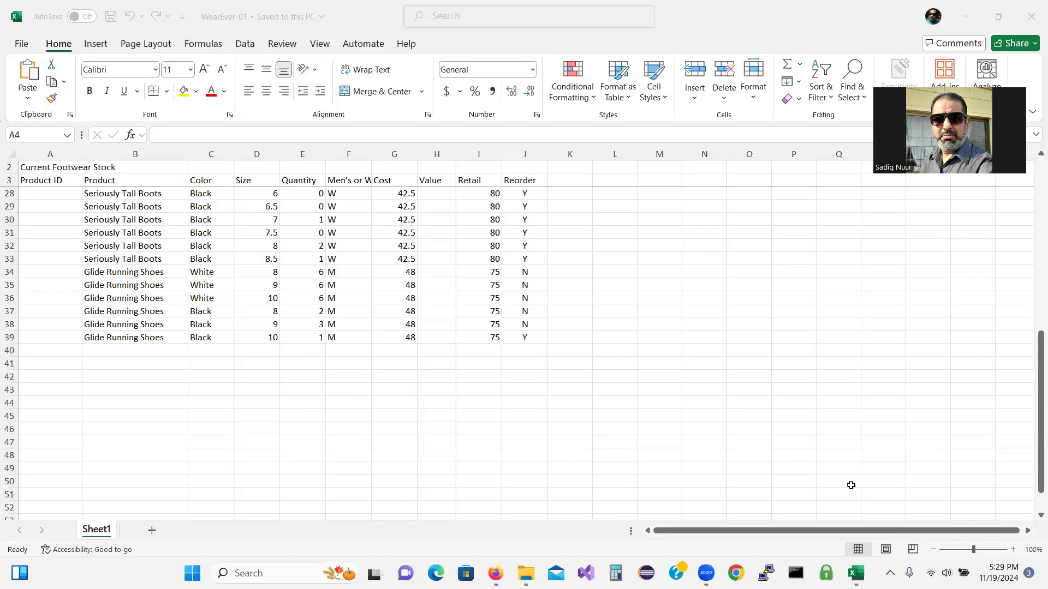
left_click(322, 47)
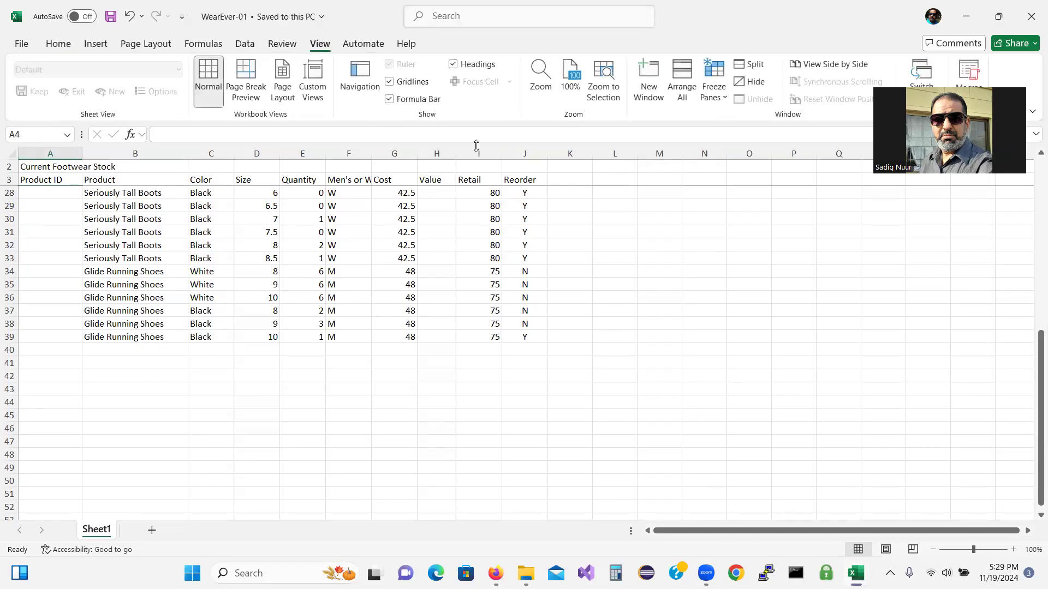
left_click(726, 100)
key("ctrl")
key("ctrl")
key("ctrl")
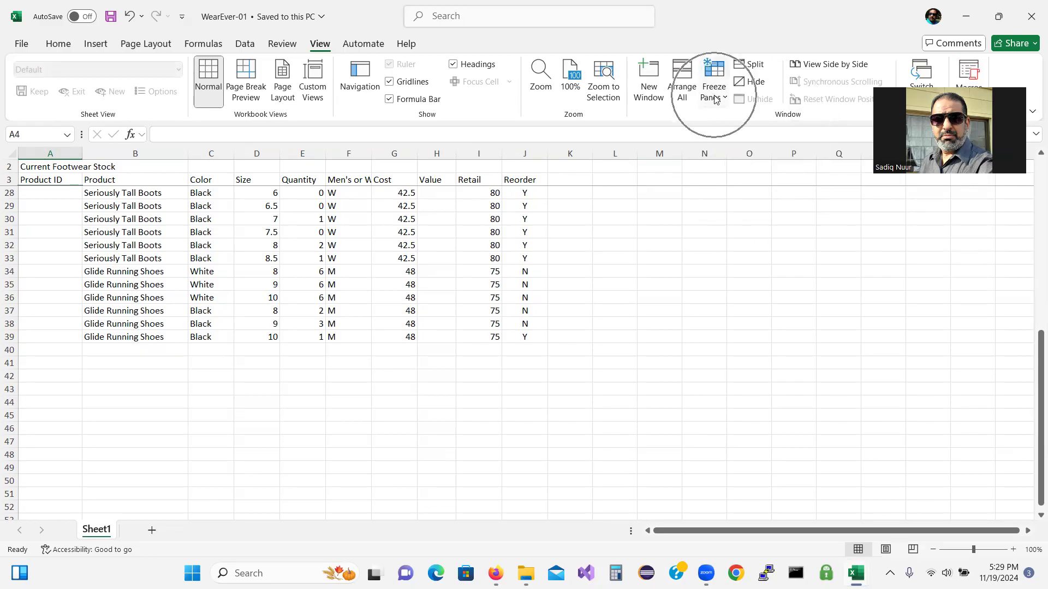
left_click(727, 101)
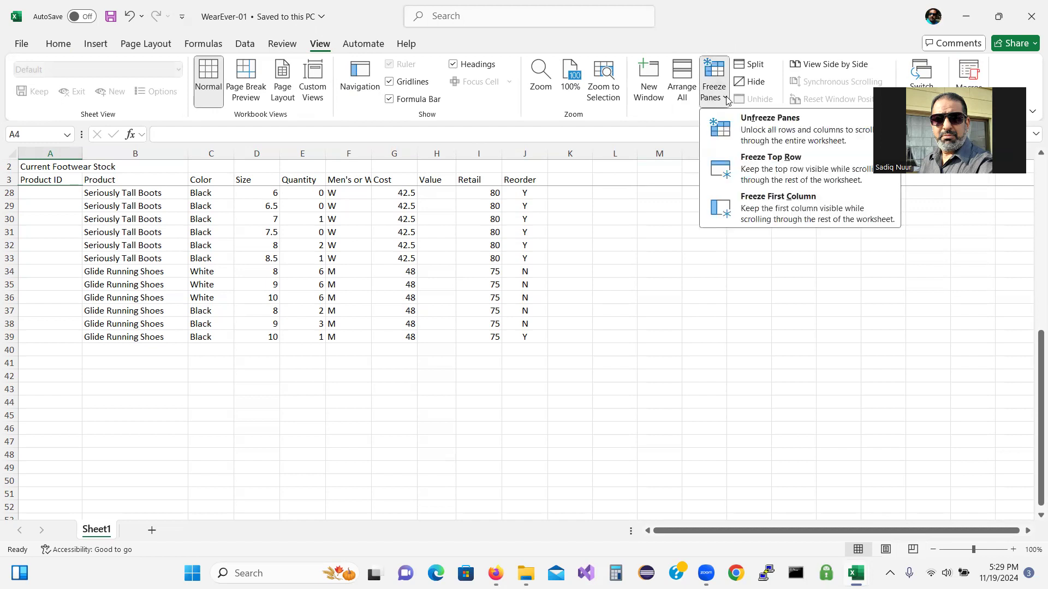
left_click(775, 129)
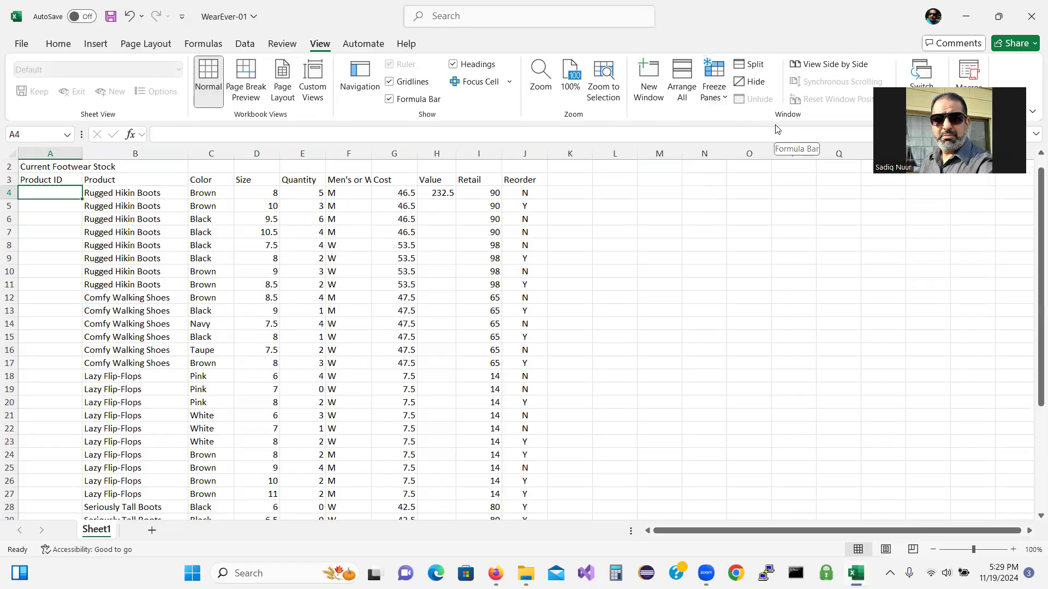
Check step 3c in the SIMnet instructions, and switch from WearEver-01 to the EX2021-GuidedProject-1-3 workbook with Excel's Switch Windows command.
mouse_move(707, 573)
left_click(495, 572)
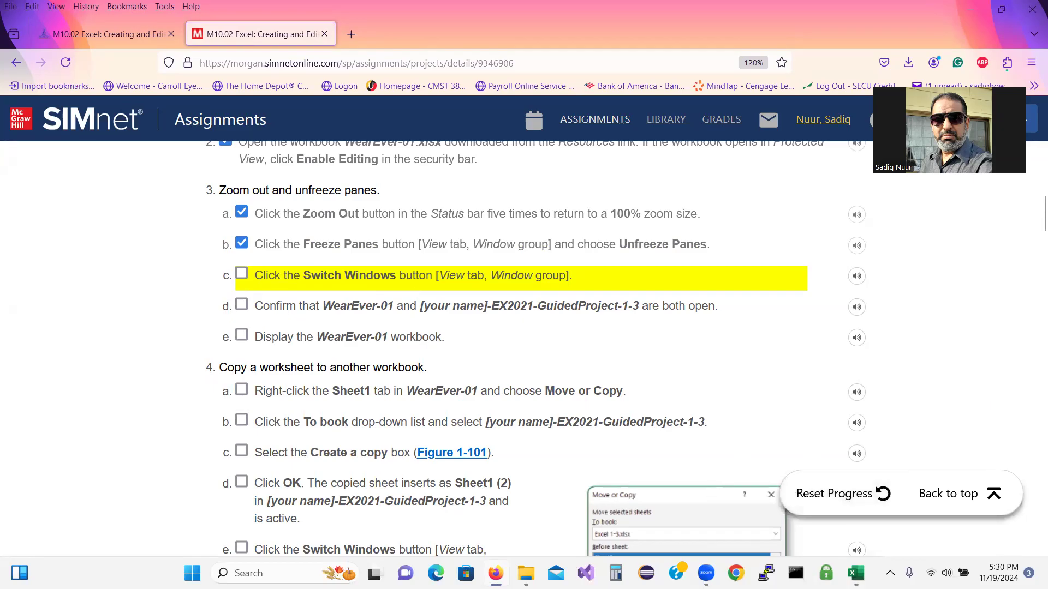
mouse_move(856, 573)
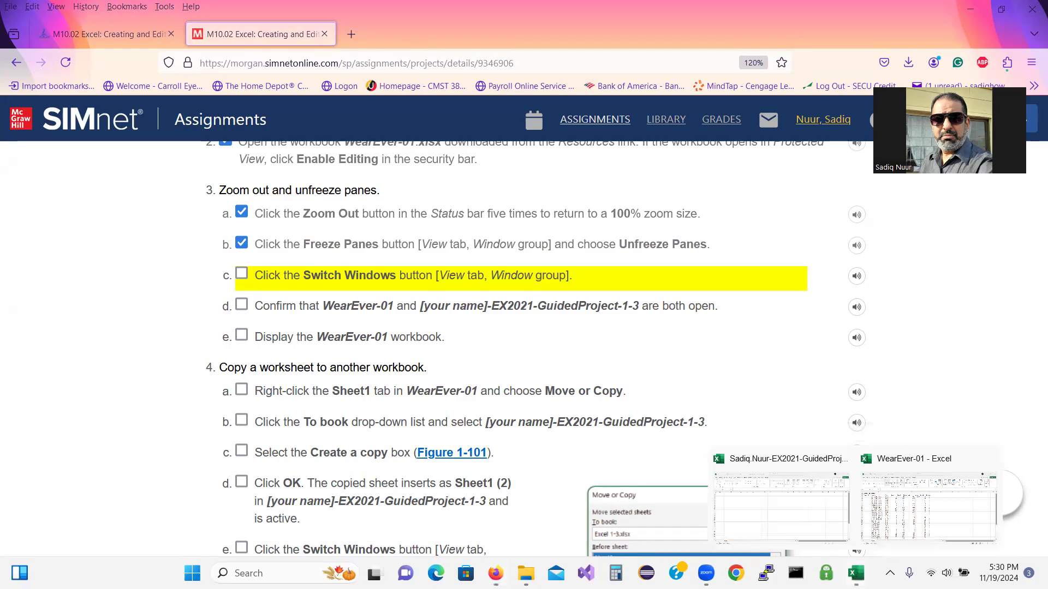
left_click(901, 527)
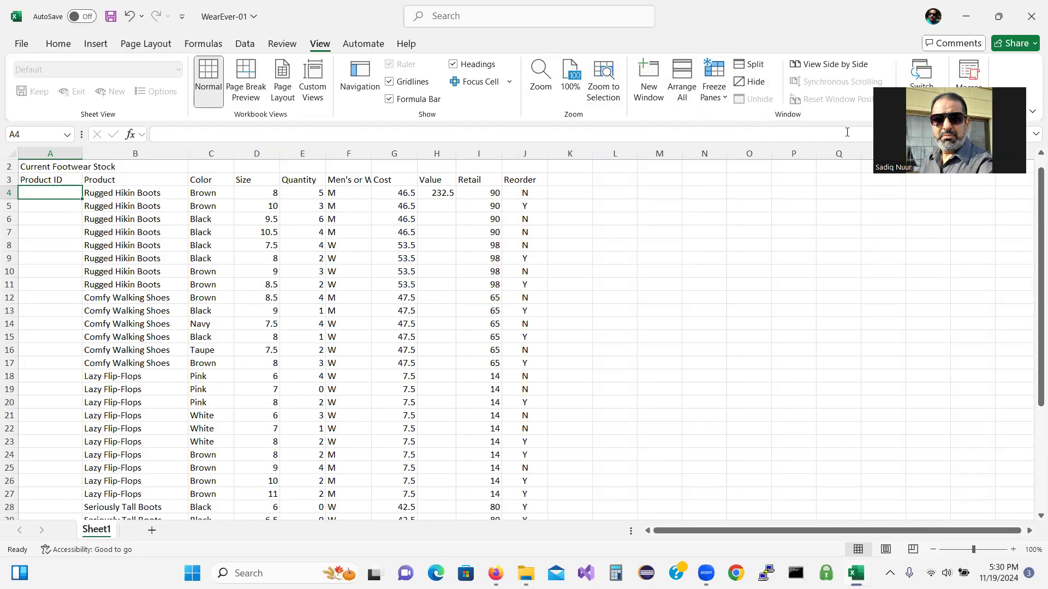
left_click(940, 98)
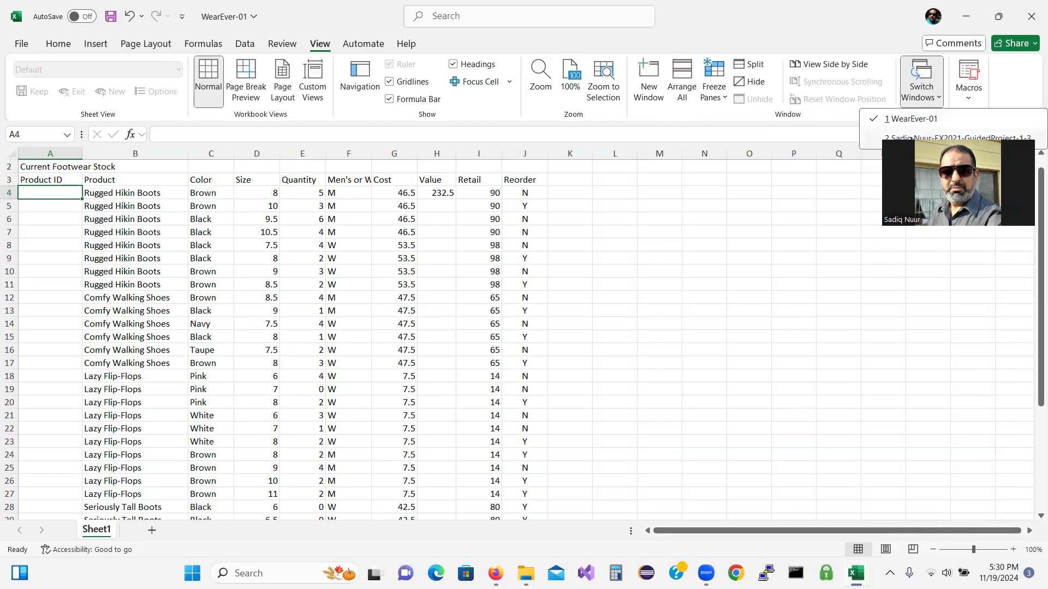
left_click(912, 138)
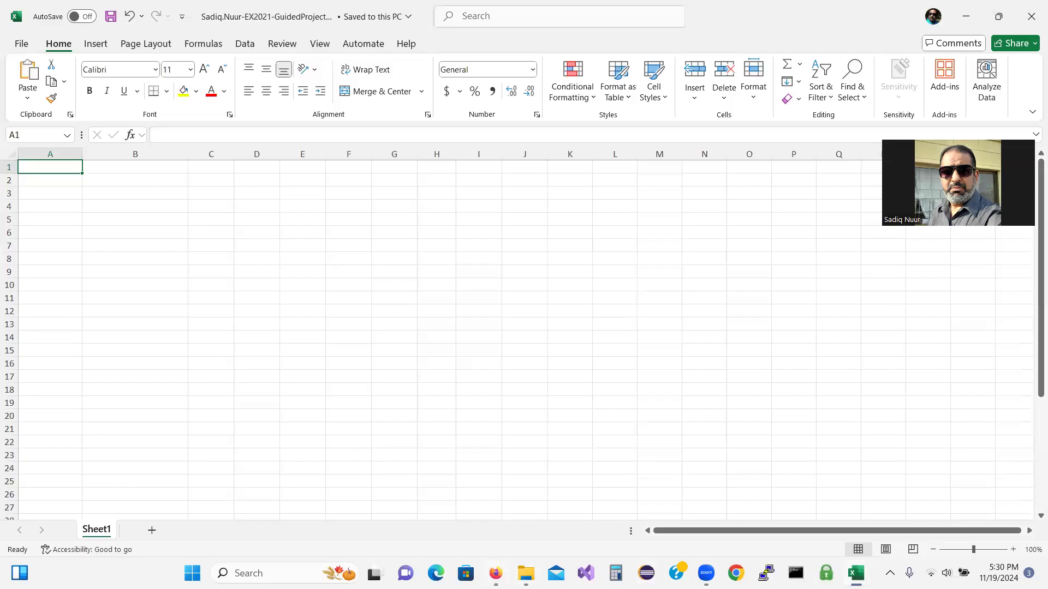
Return to the SIMnet instructions in the browser and mark steps 3c and 3d as completed.
left_click(496, 573)
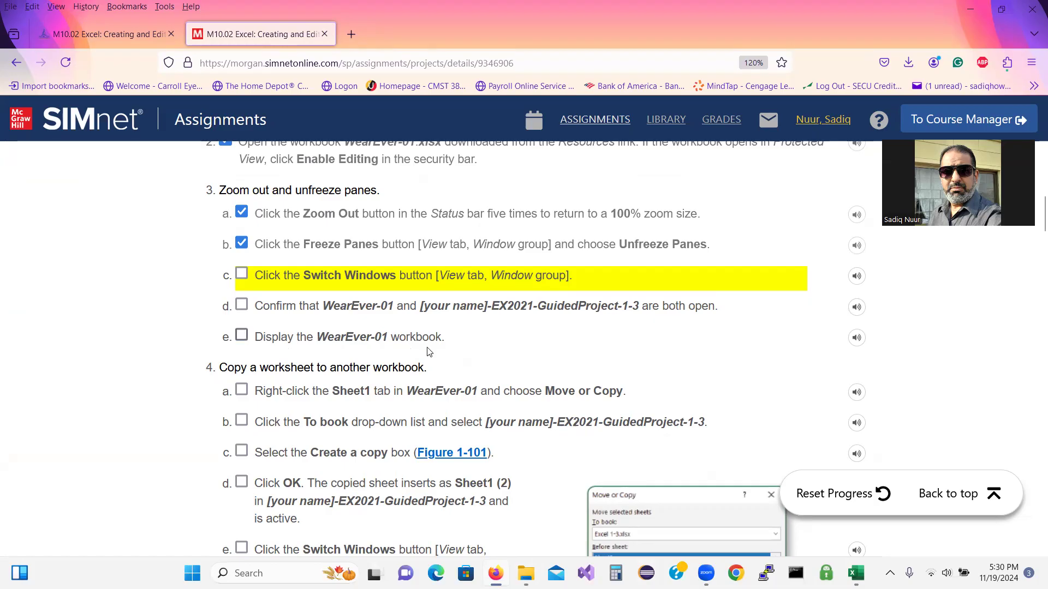
left_click(242, 306)
left_click(241, 274)
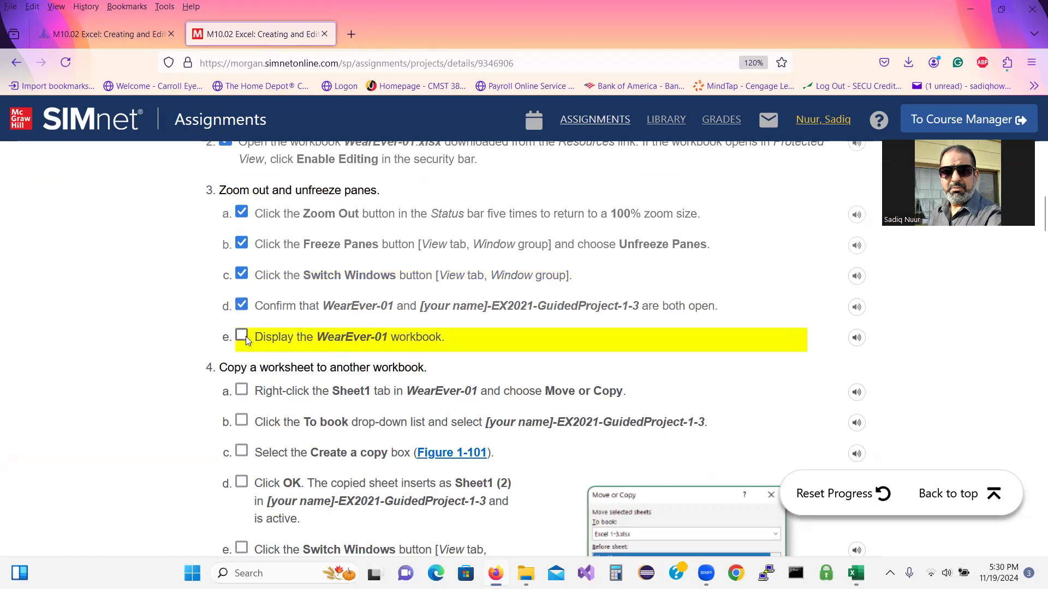
Go back to Excel and display the WearEver-01 workbook from the EX2021-GuidedProject-1-3 workbook using Switch Windows.
mouse_move(856, 573)
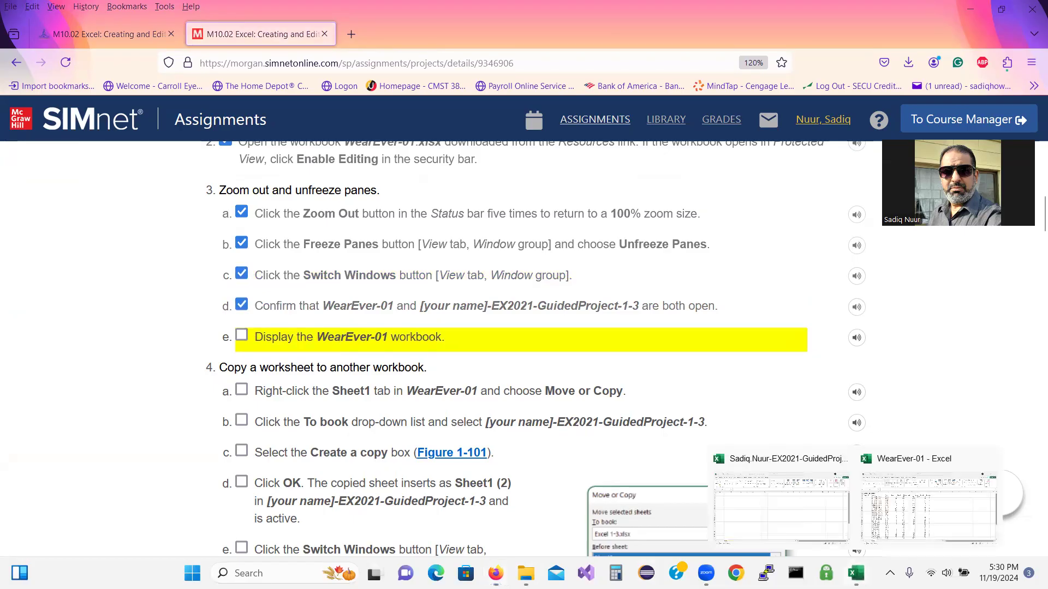
left_click(890, 529)
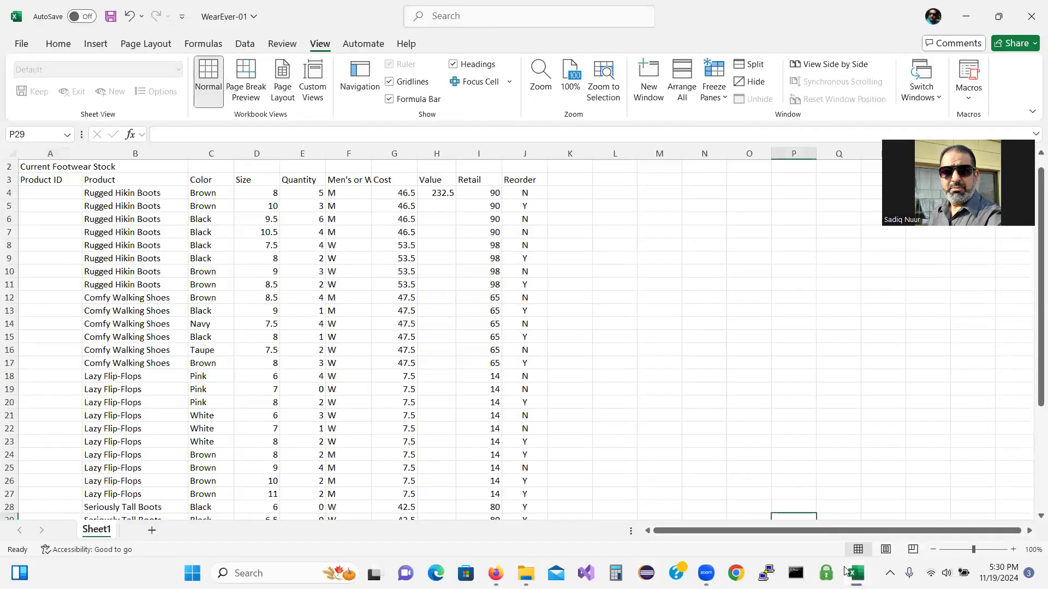
left_click(820, 542)
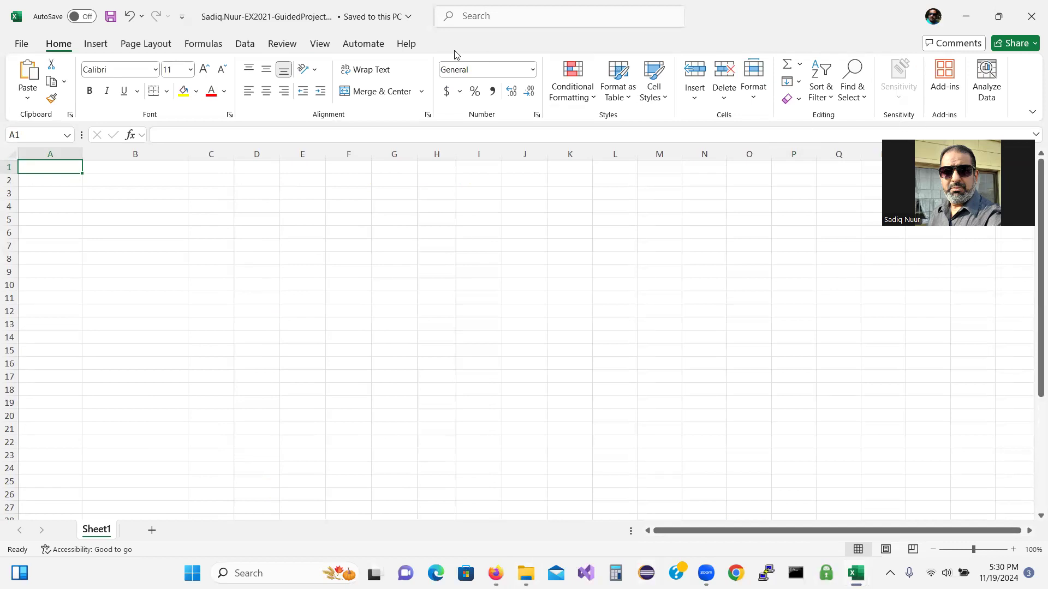
left_click(316, 44)
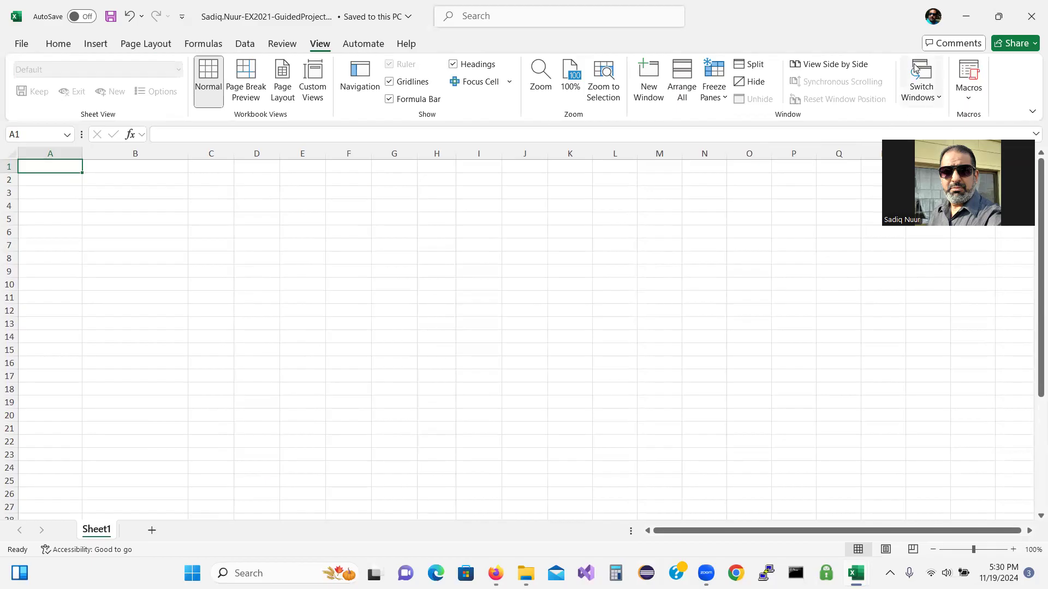
left_click(939, 103)
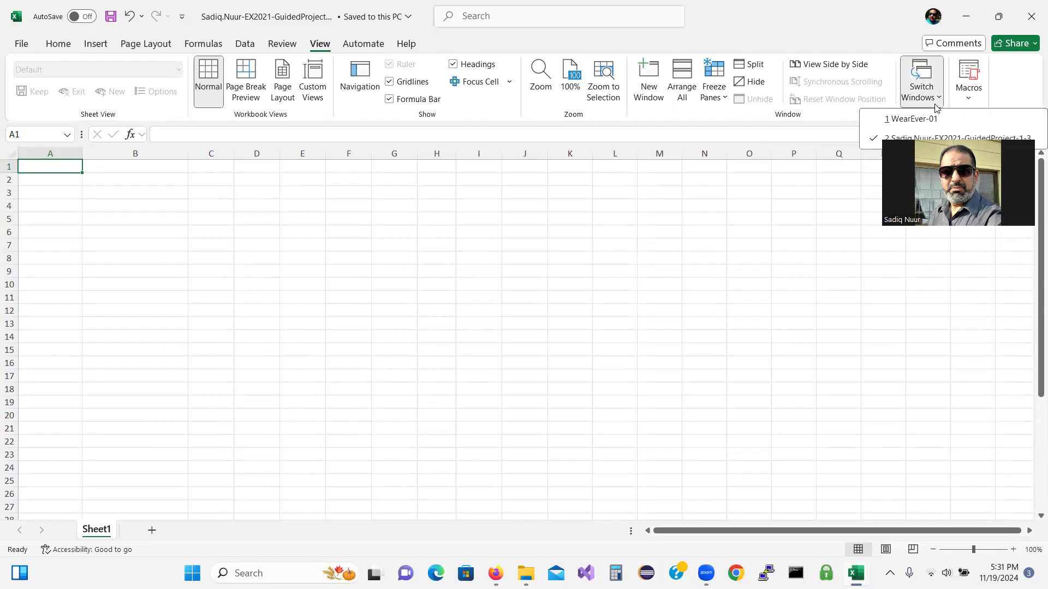
left_click(906, 122)
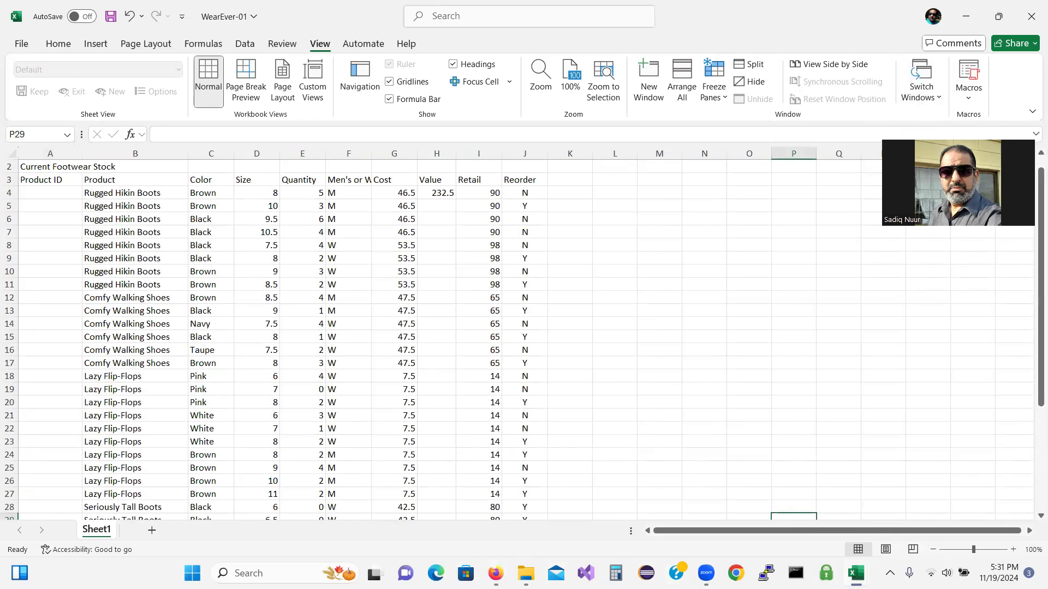
Return to the SIMnet instructions and mark step 3e, displaying the WearEver-01 workbook, as completed.
left_click(496, 573)
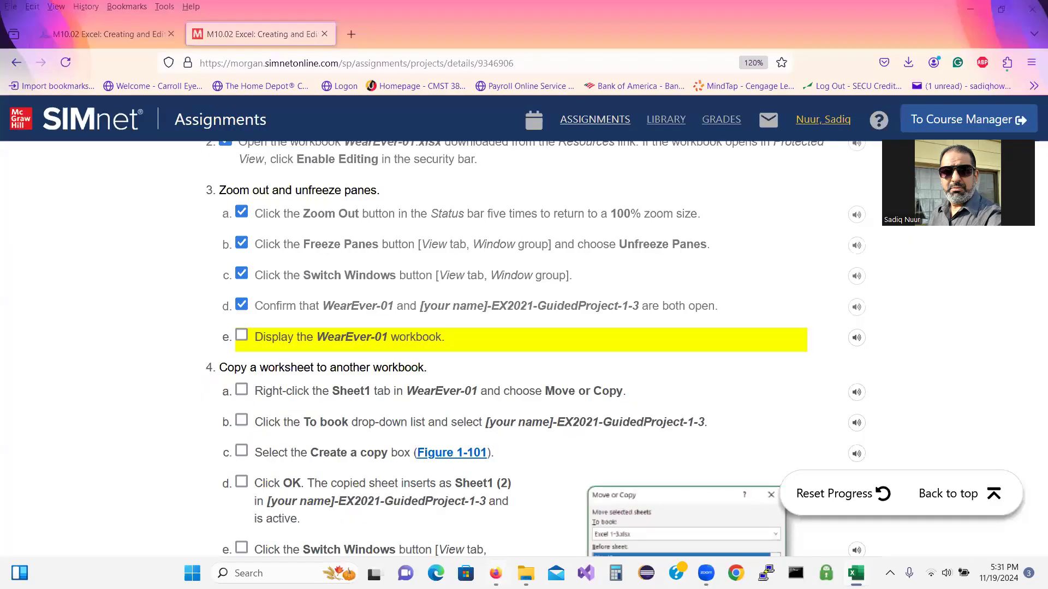
left_click(243, 336)
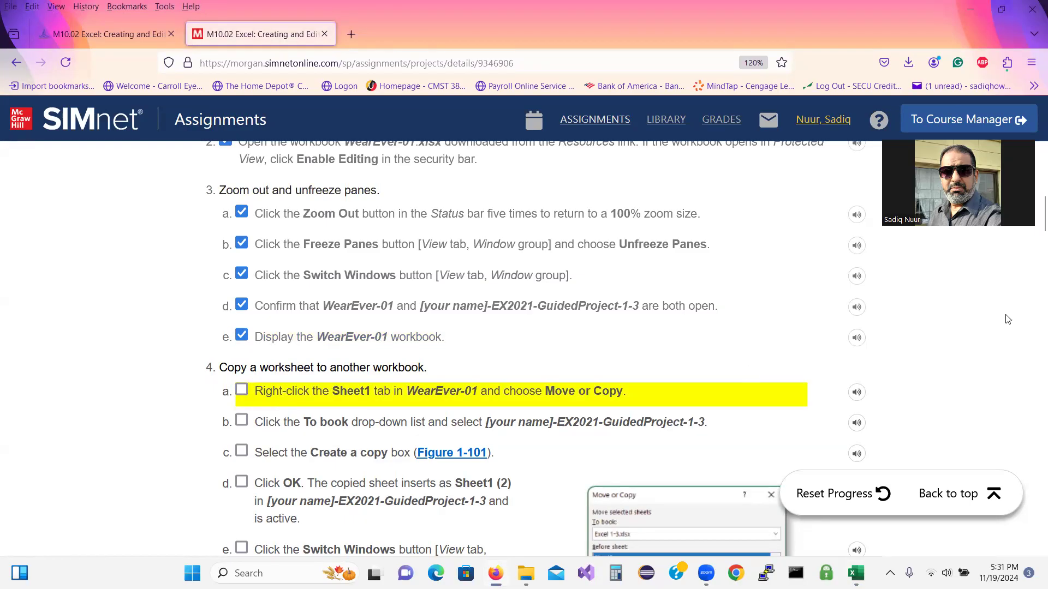
scroll(1032, 235, "down", 3)
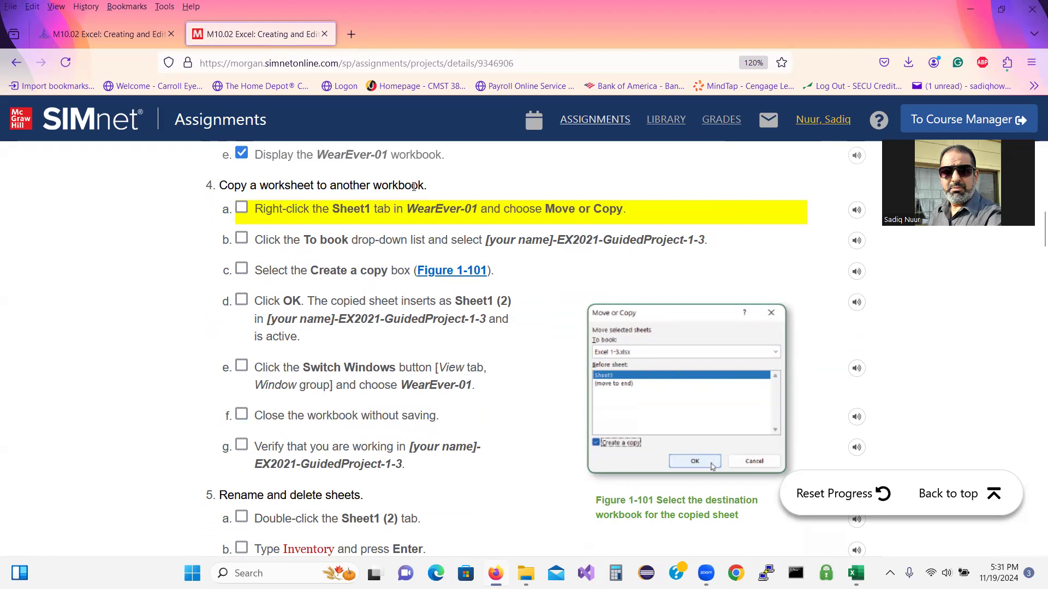
mouse_move(495, 573)
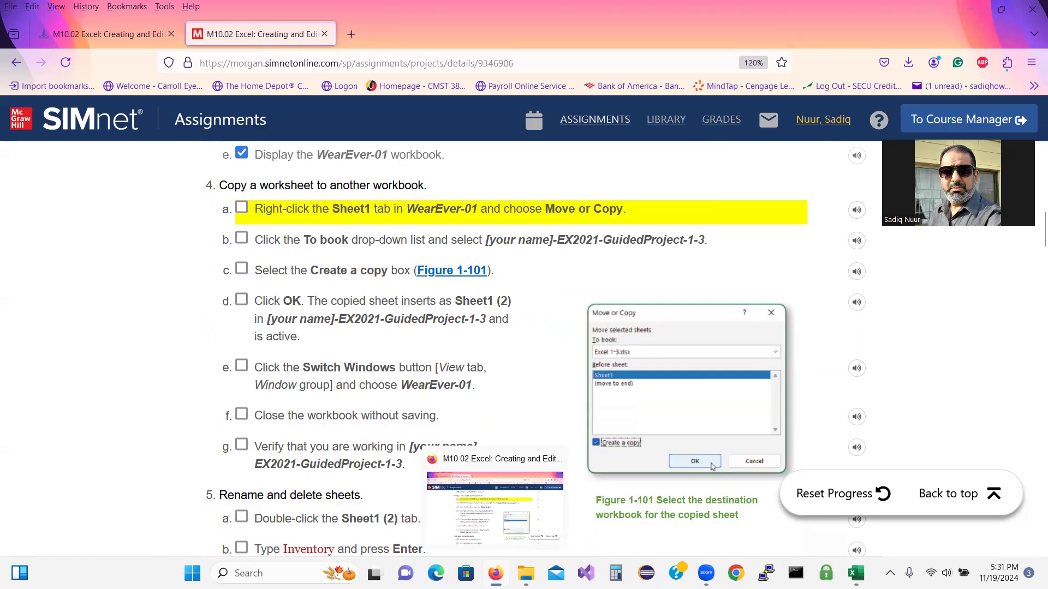
left_click(495, 573)
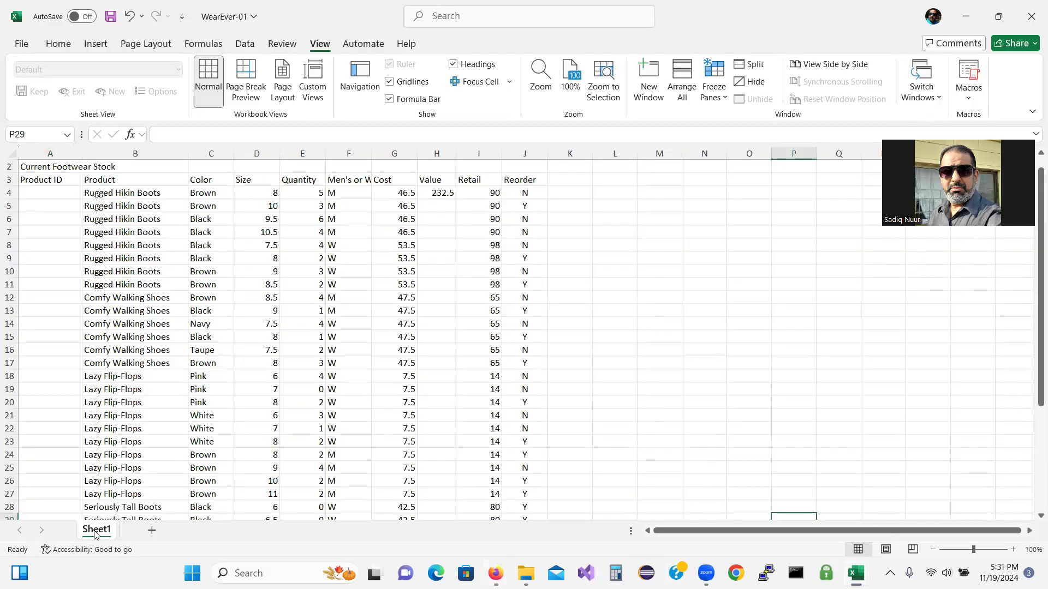
key("ctrl")
key("ctrl")
key("ctrl")
key("ctrl")
key("ctrl")
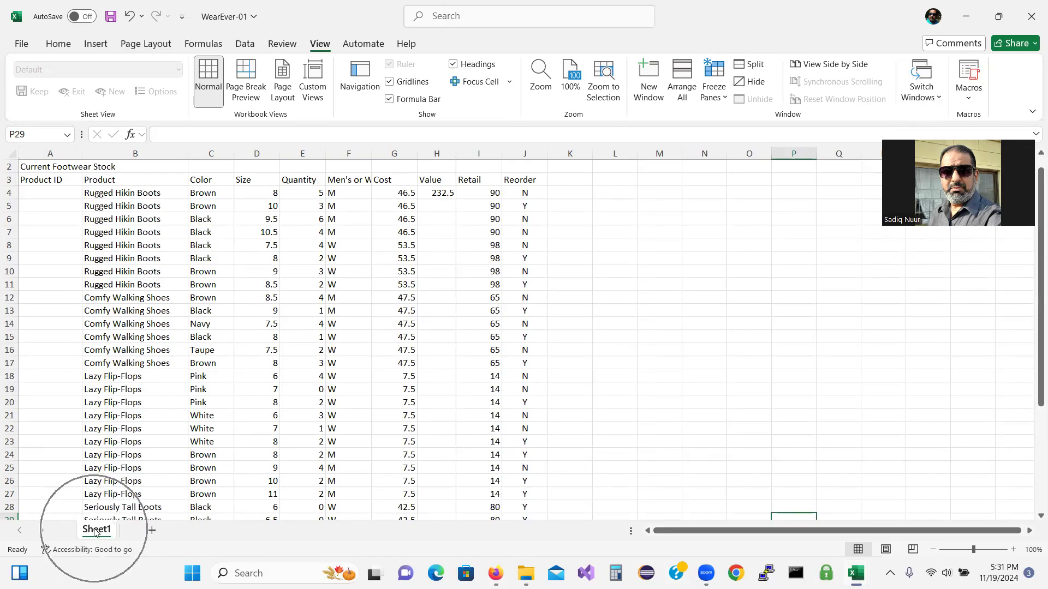
key("ctrl")
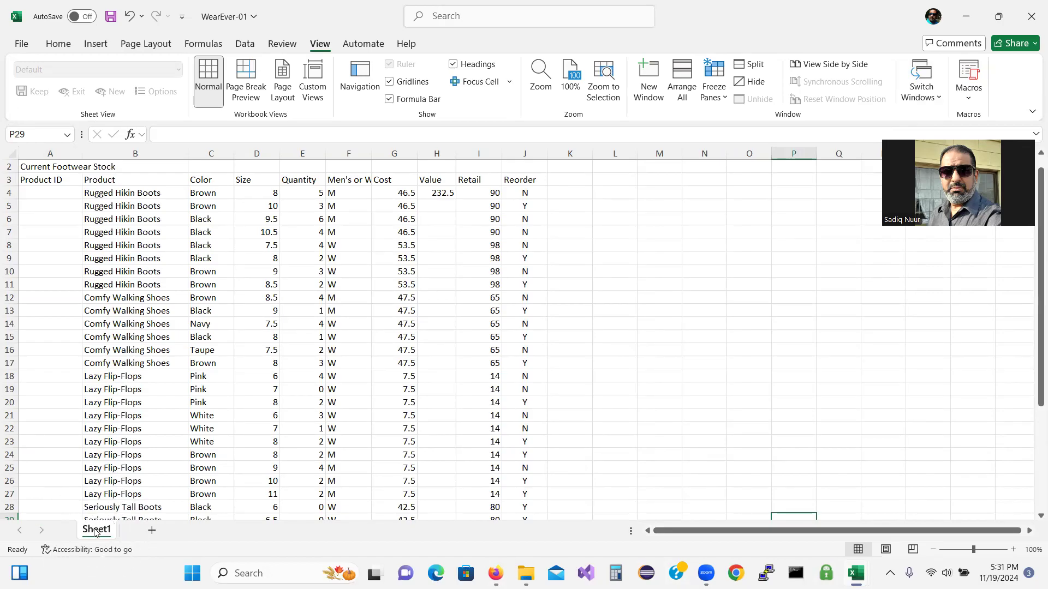
right_click(95, 533)
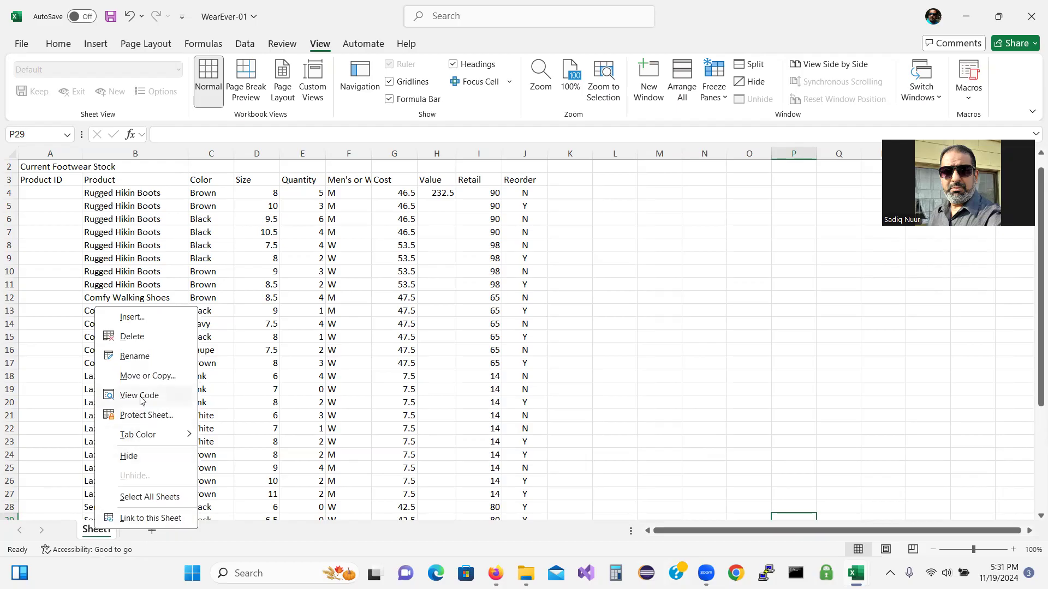
left_click(153, 380)
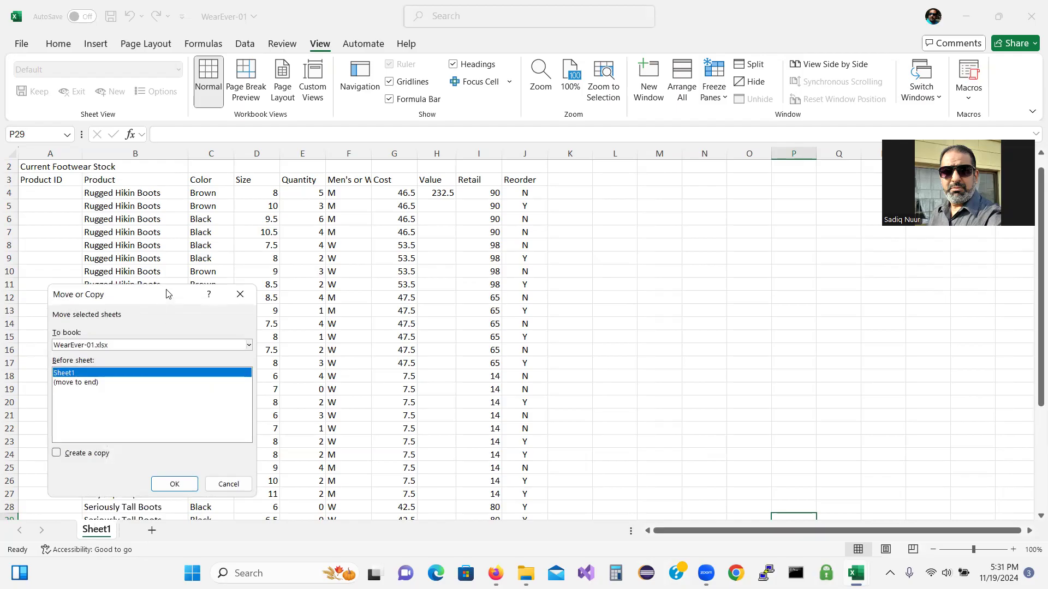
left_click_drag(167, 290, 377, 239)
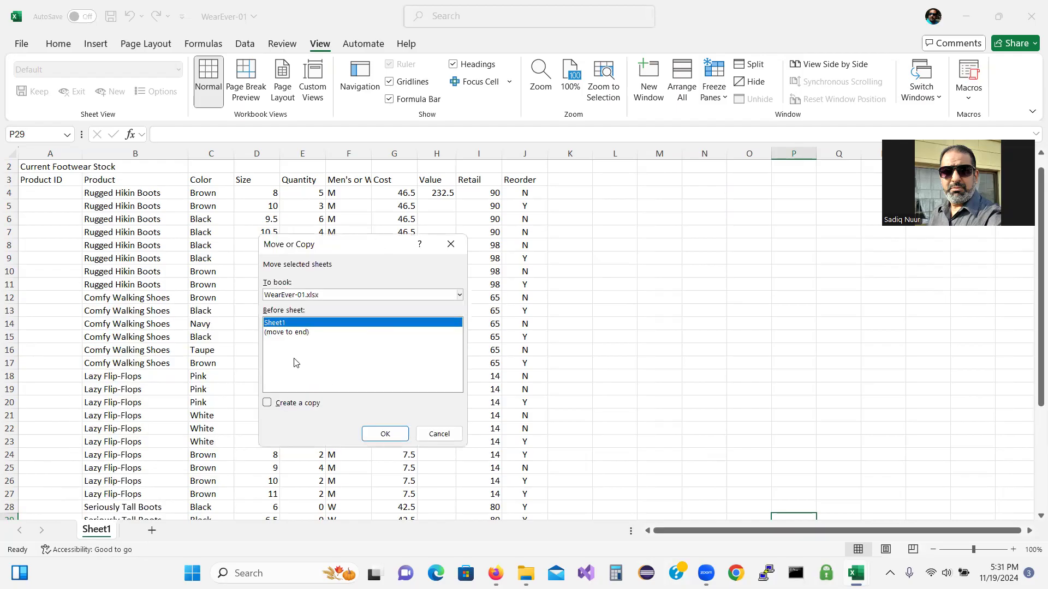
left_click(460, 295)
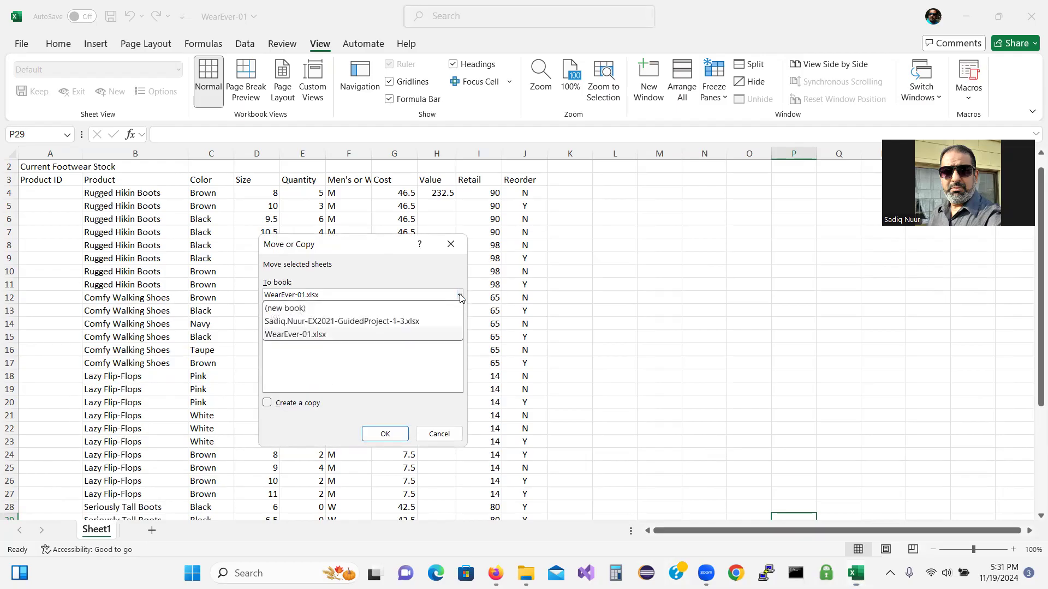
left_click(381, 309)
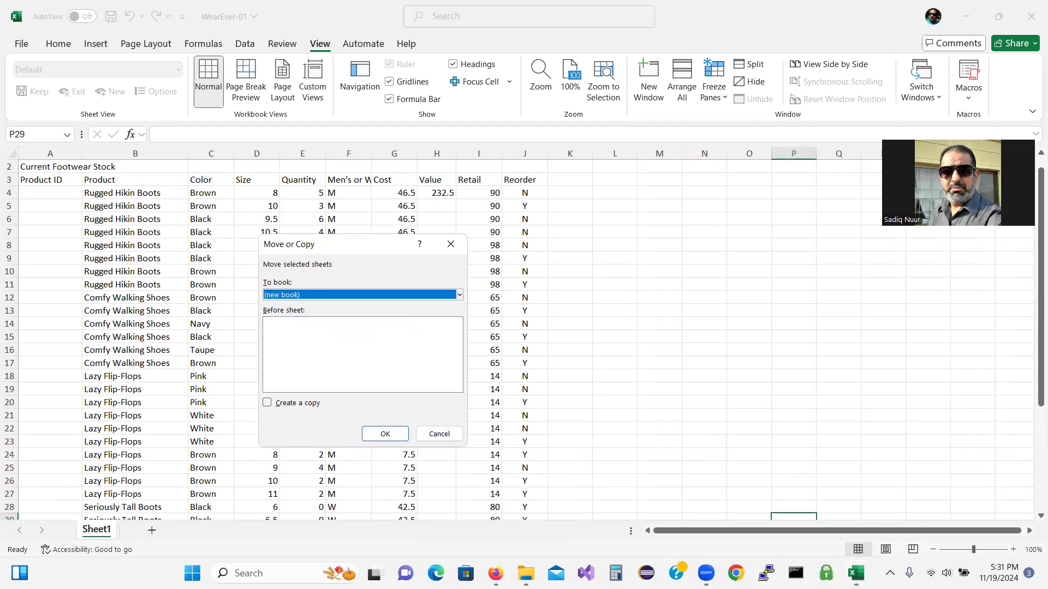
Mark step 4b as completed in the SIMnet instructions and highlight the destination workbook name given there.
left_click(496, 573)
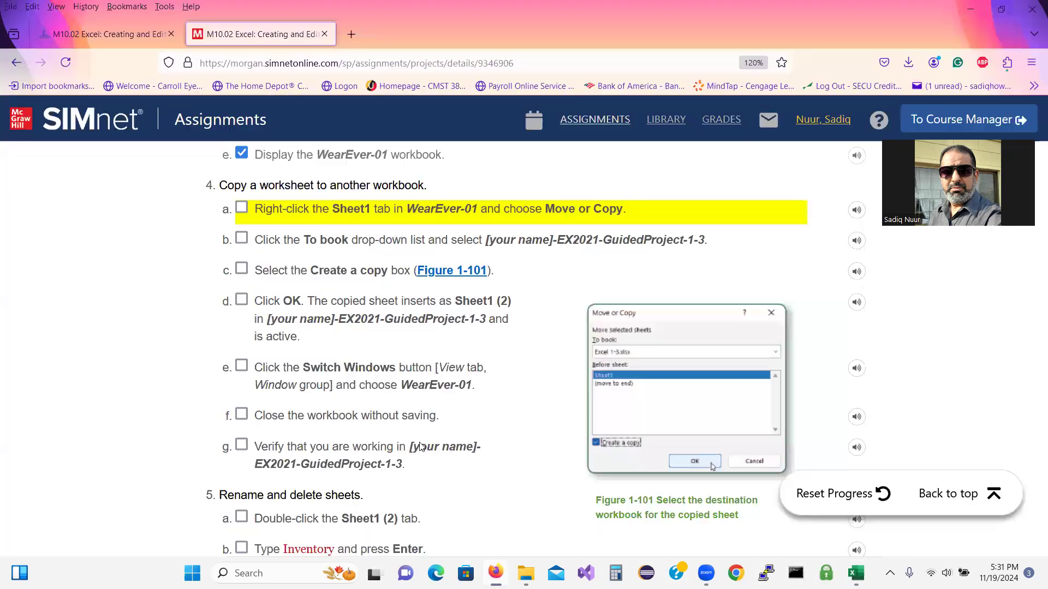
left_click(241, 241)
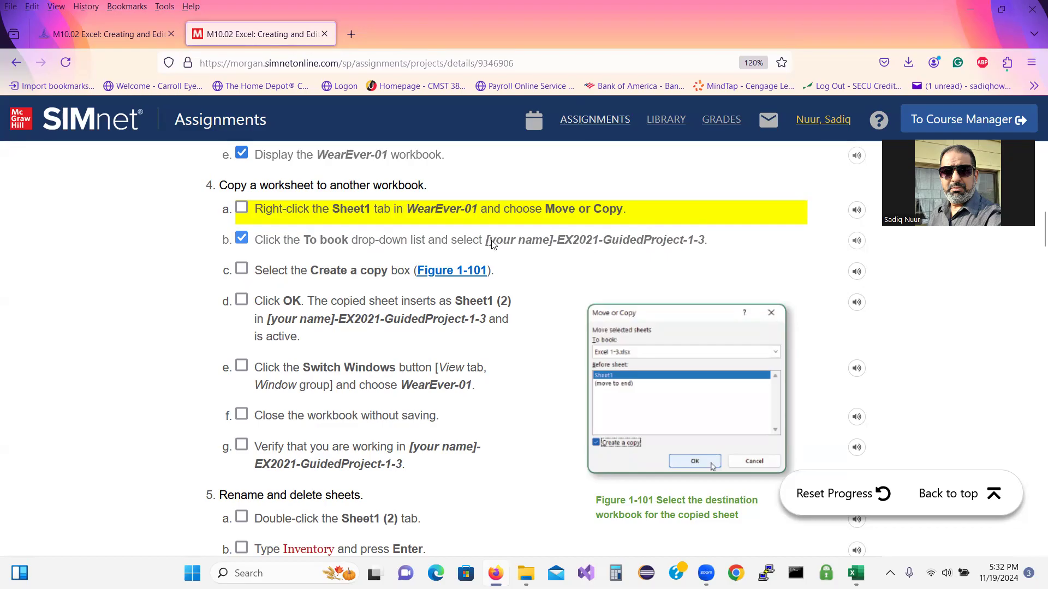
left_click_drag(486, 240, 698, 236)
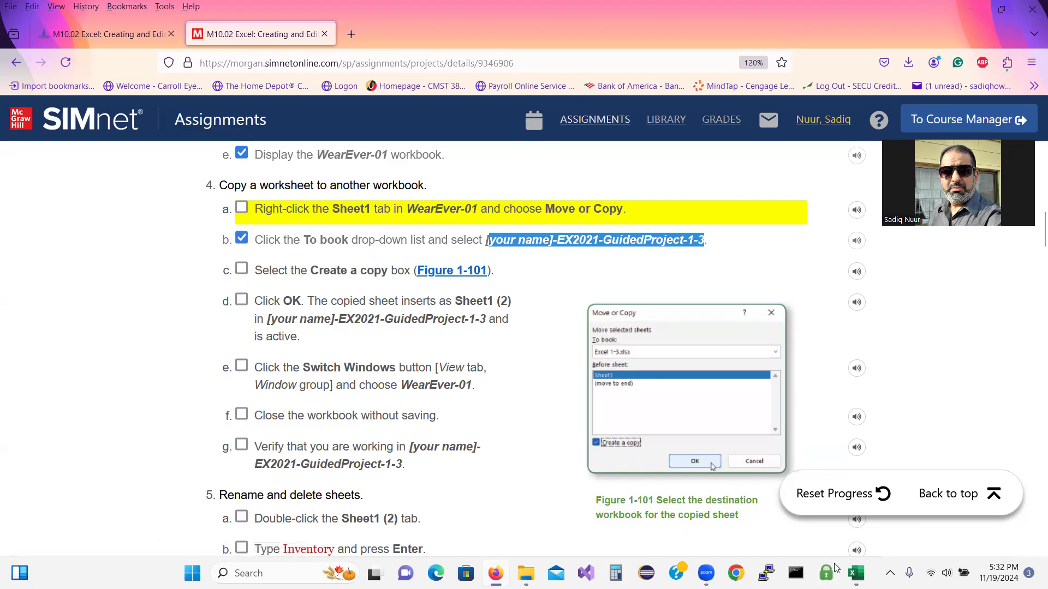
left_click(856, 573)
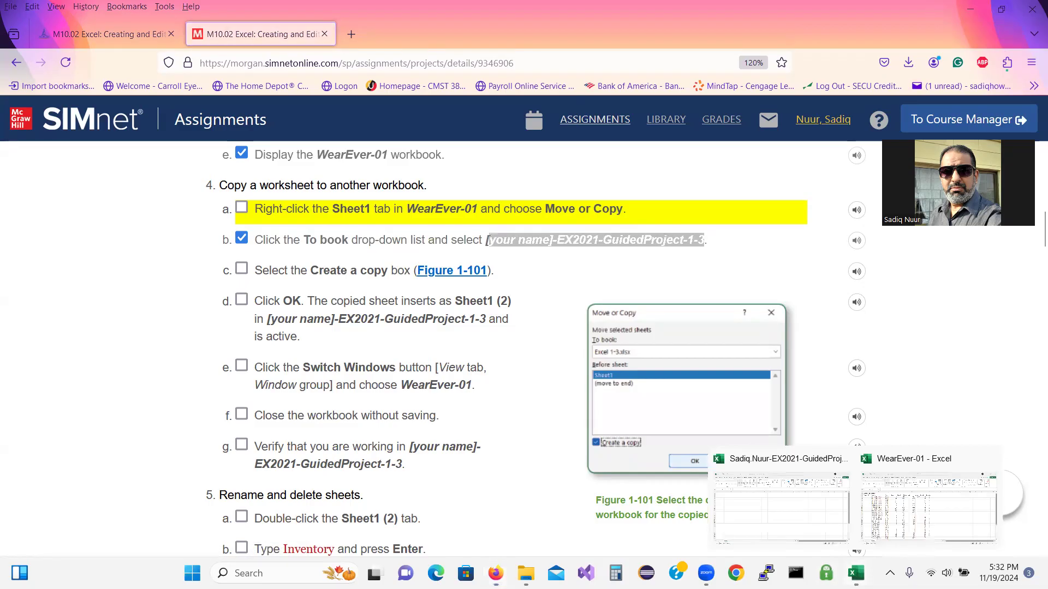
left_click(916, 523)
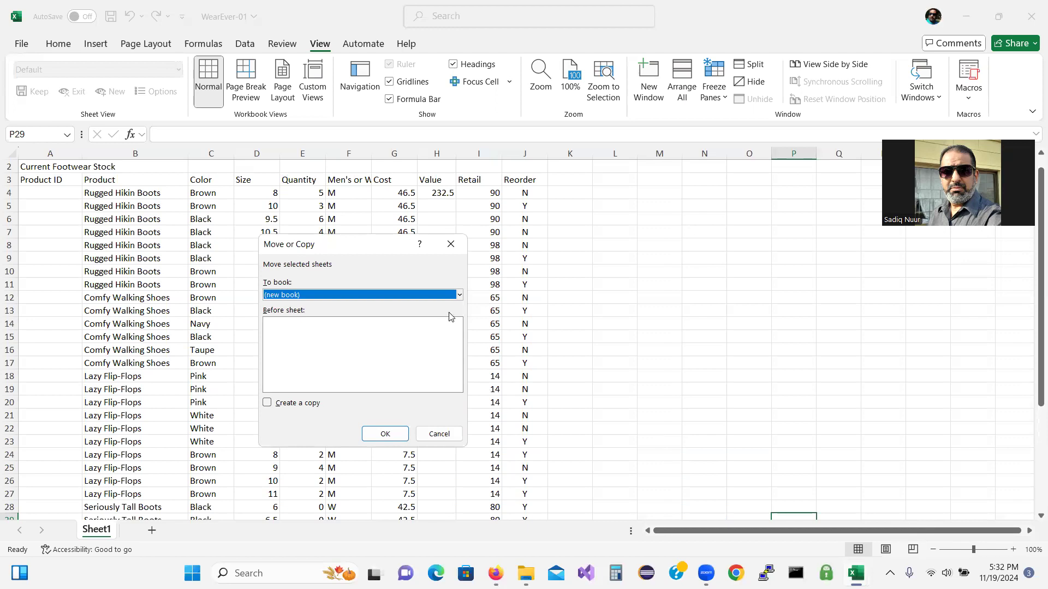
left_click(460, 295)
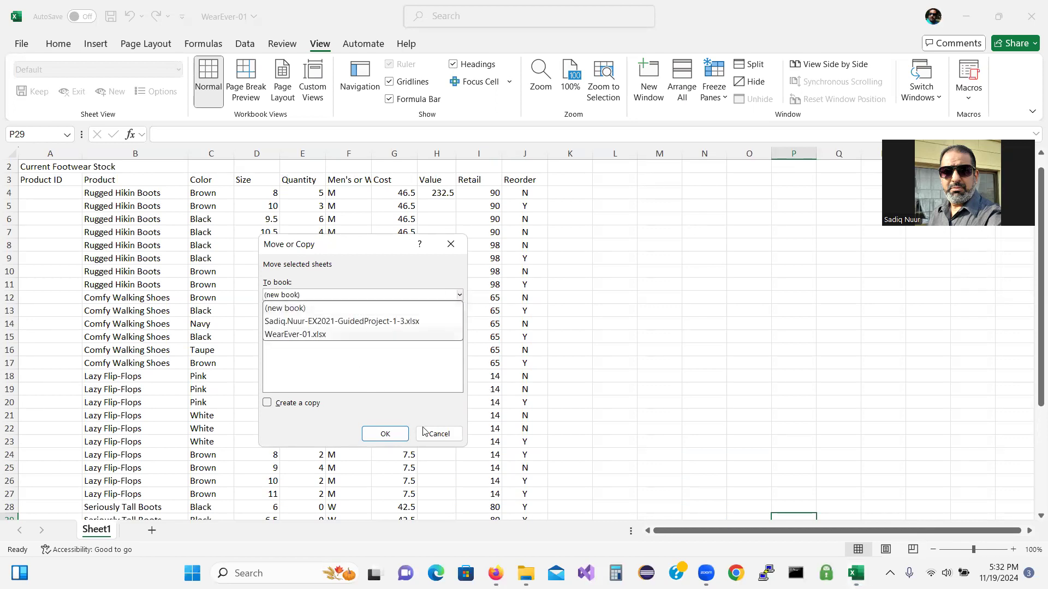
left_click(438, 435)
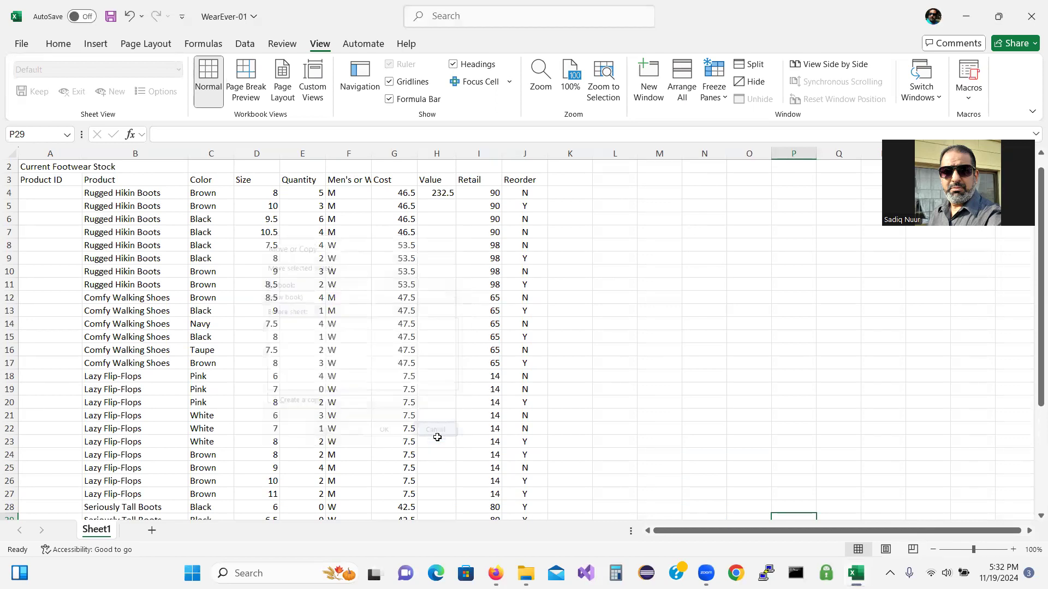
Start Move or Copy for Sheet1 of WearEver-01 and choose the EX2021-GuidedProject-1-3 workbook as the destination.
right_click(101, 532)
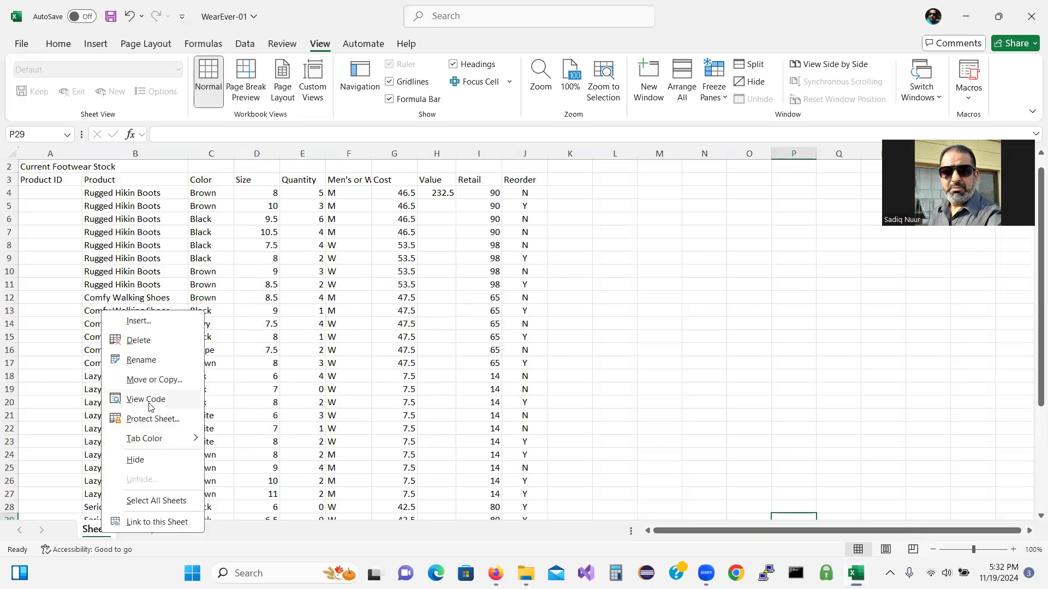
left_click(153, 381)
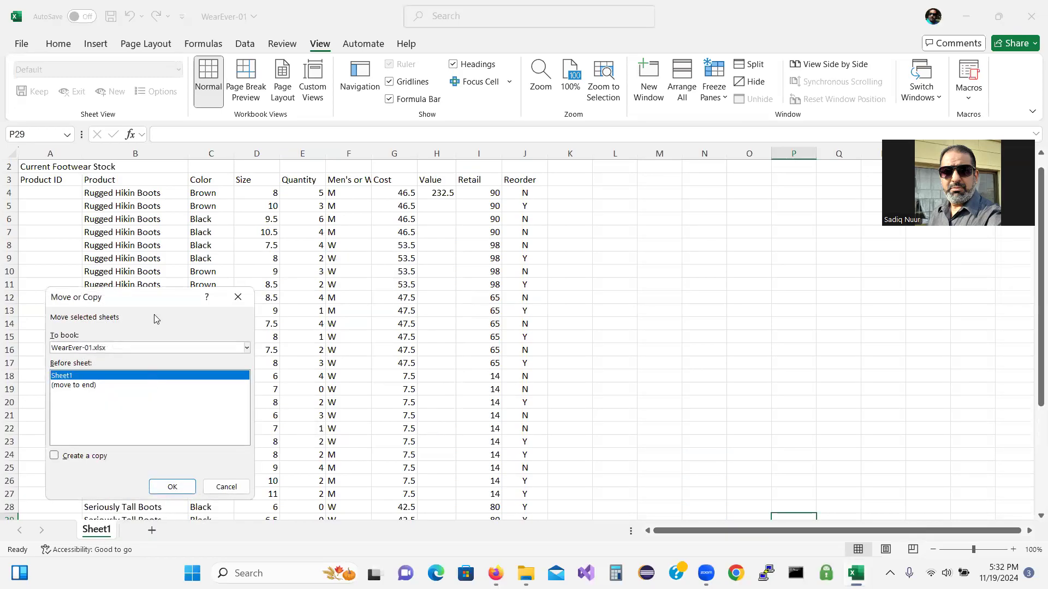
left_click_drag(153, 303, 317, 250)
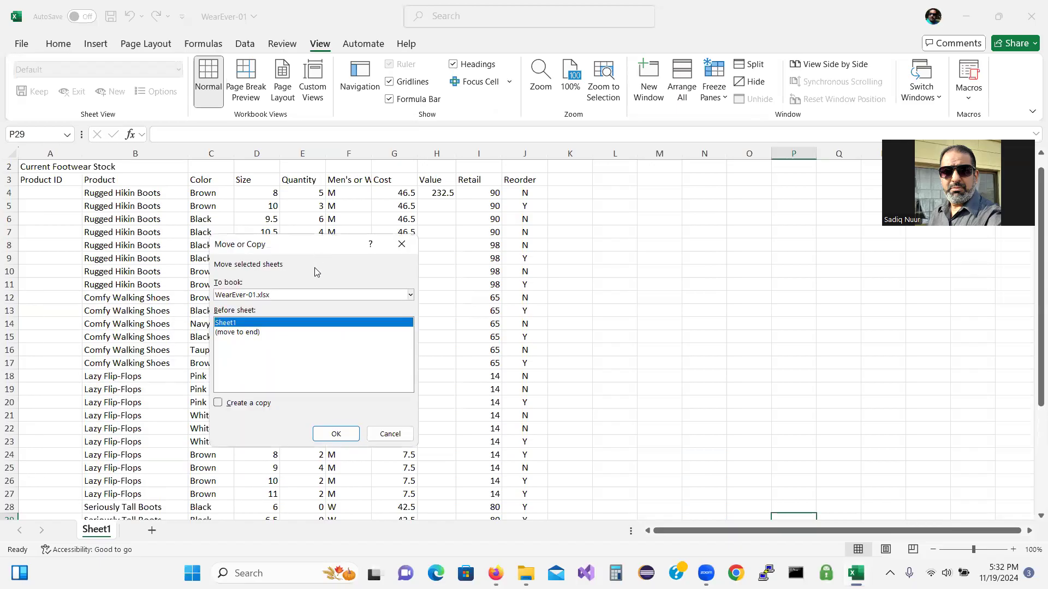
left_click(367, 297)
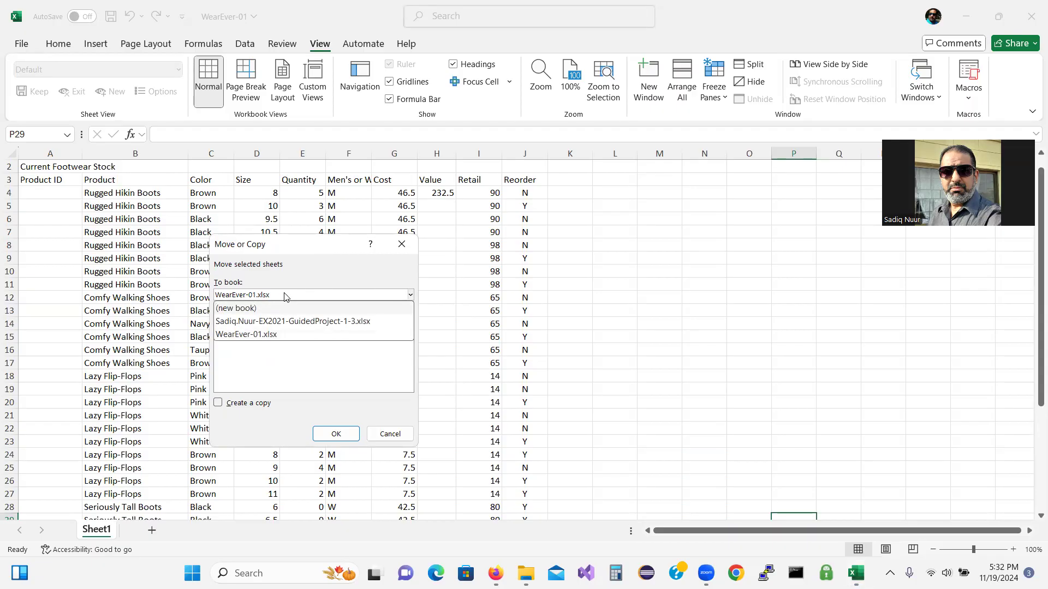
left_click(340, 322)
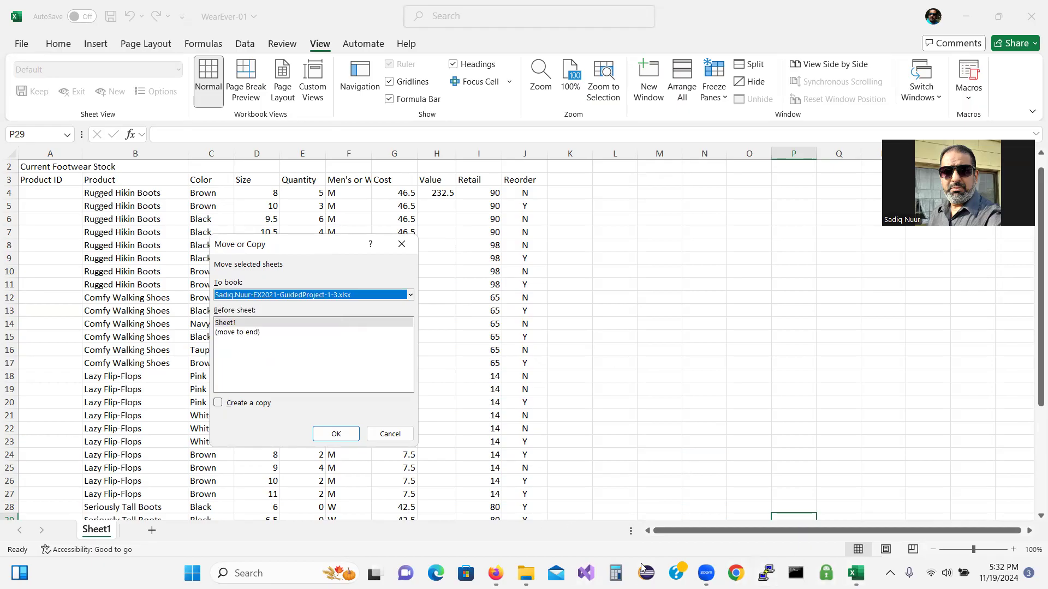
Return to the SIMnet instructions in the browser and mark step 4c, selecting Create a copy, as completed.
left_click(495, 573)
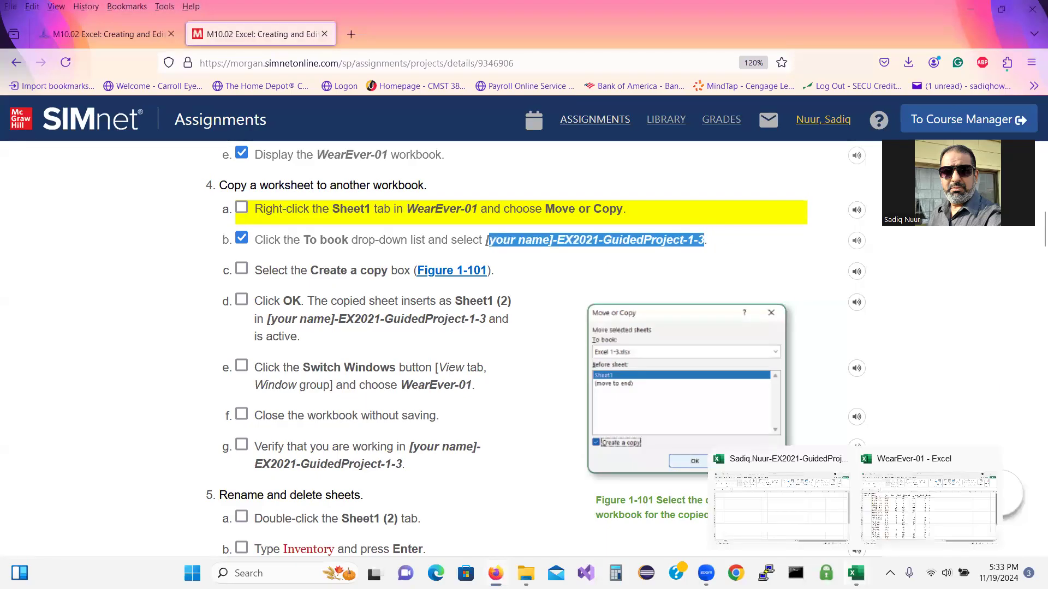
left_click(856, 573)
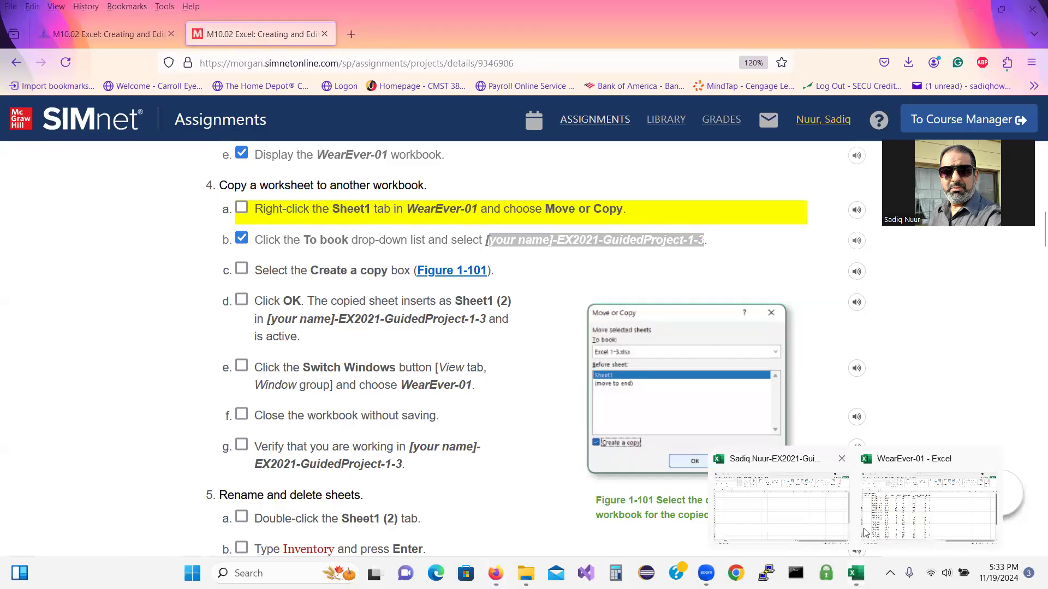
left_click(894, 521)
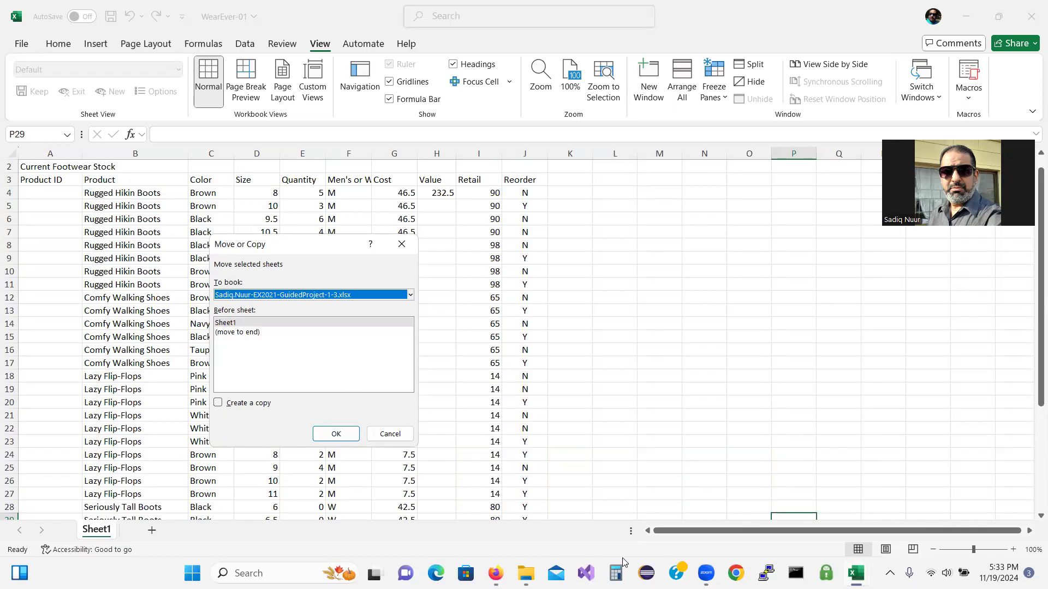
left_click(495, 573)
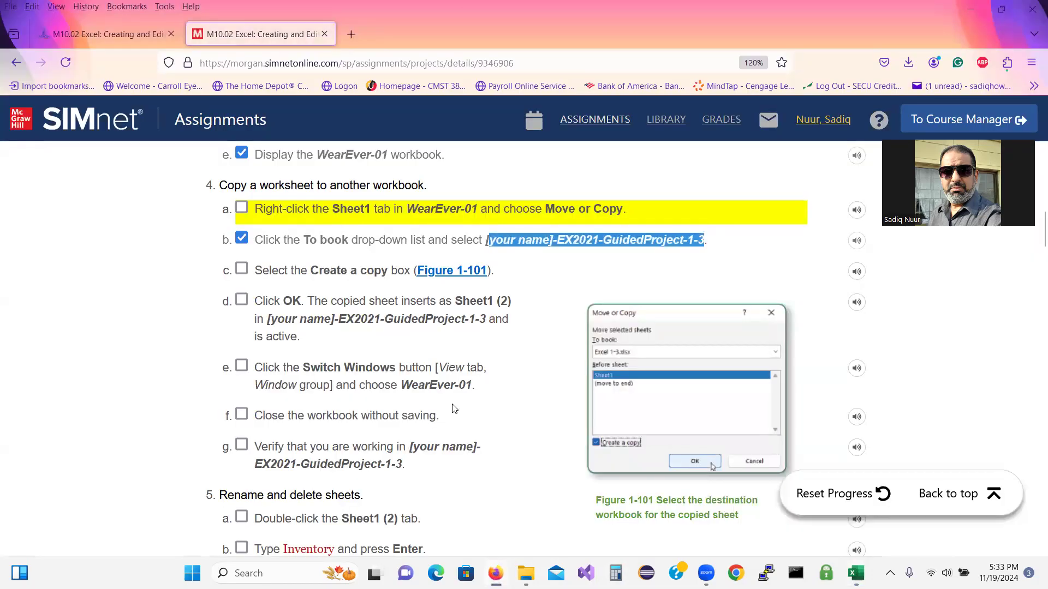
left_click(242, 270)
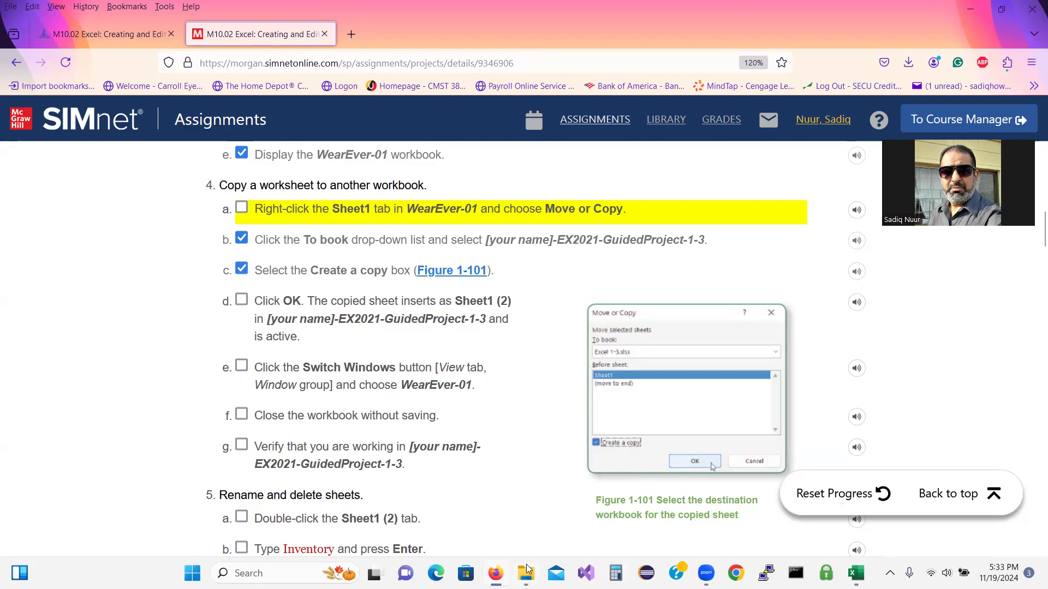
Go back to the WearEver-01 workbook in Excel and enable Create a copy for the Sheet1 transfer.
mouse_move(856, 573)
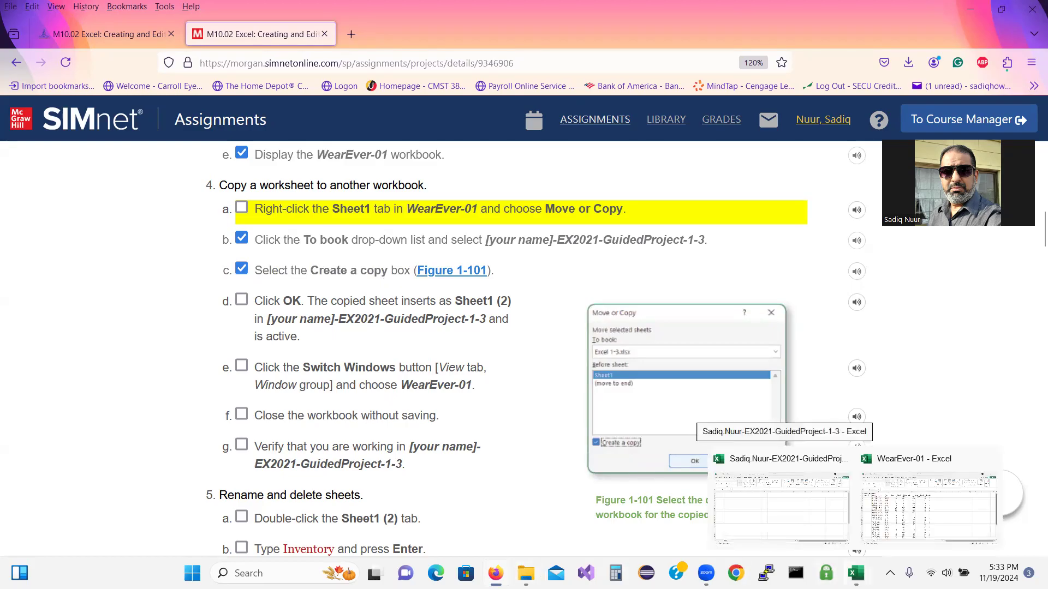
left_click(894, 516)
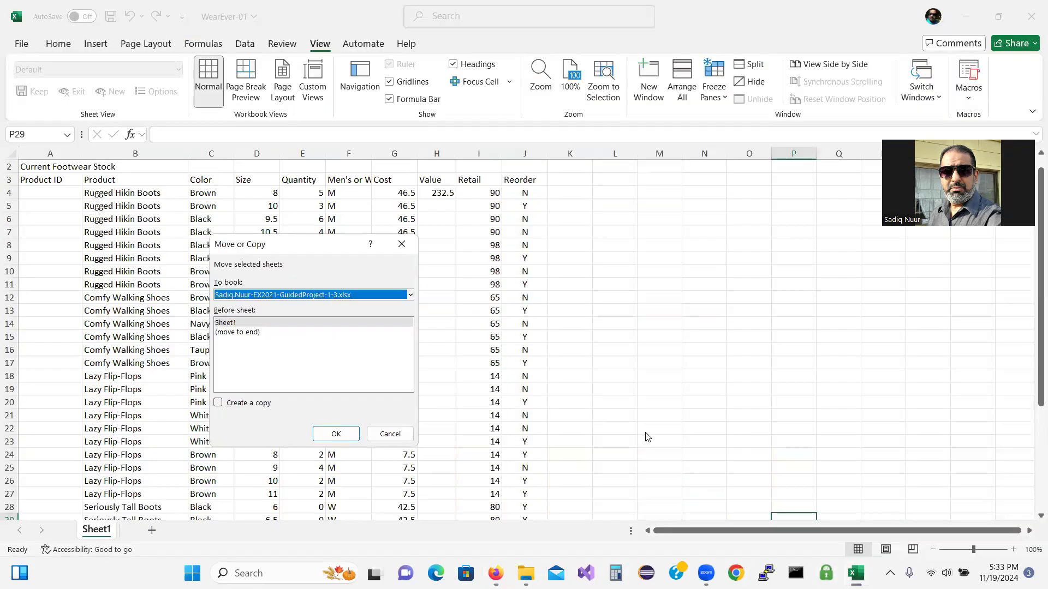
left_click(218, 404)
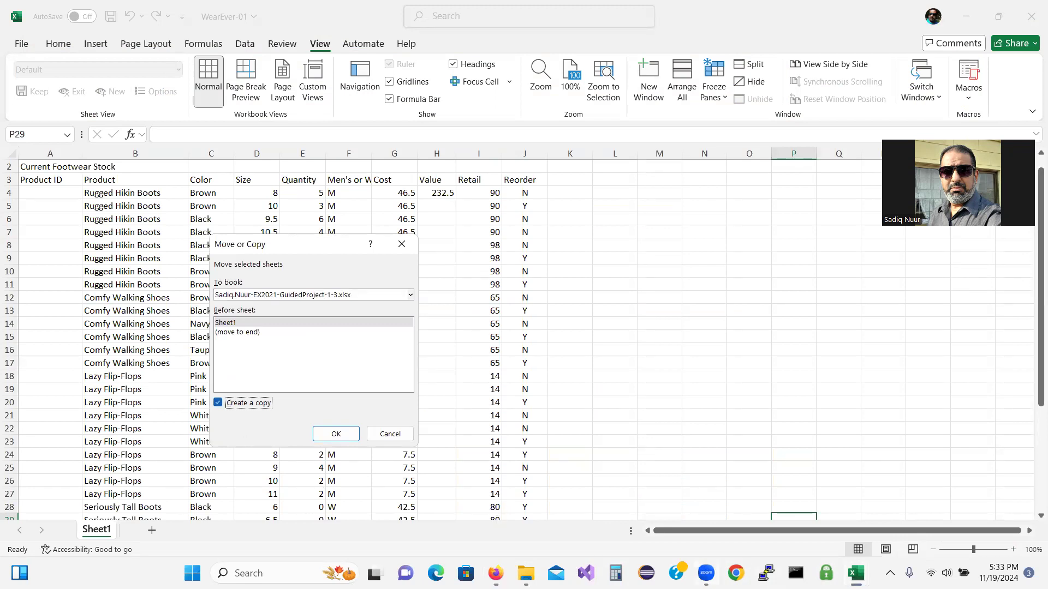
Mark step 4d as completed in the SIMnet instructions and confirm copying Sheet1 into the EX2021-GuidedProject-1-3 workbook in Excel.
left_click(495, 573)
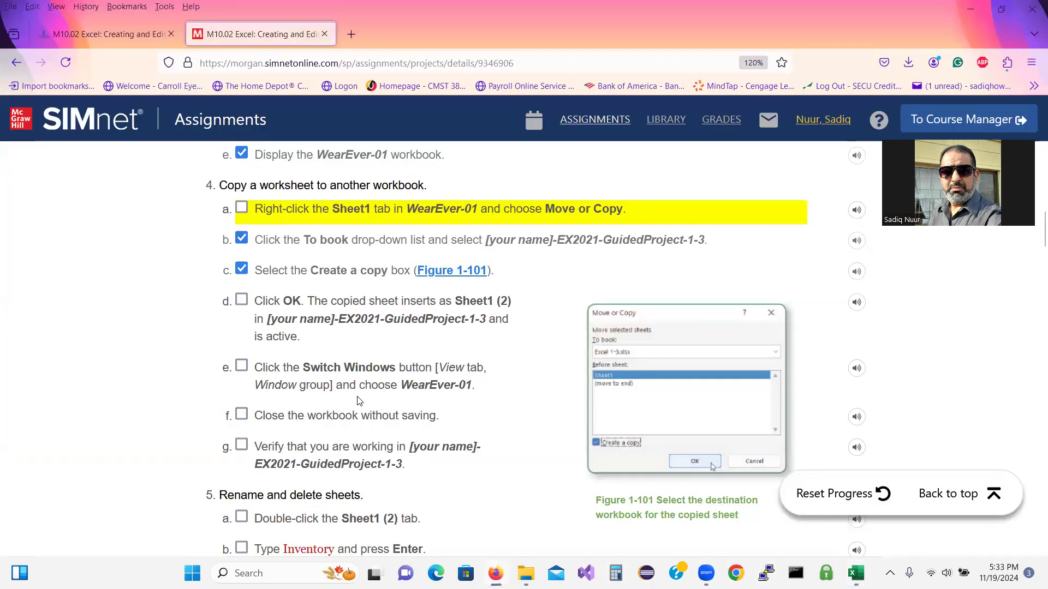
left_click(242, 300)
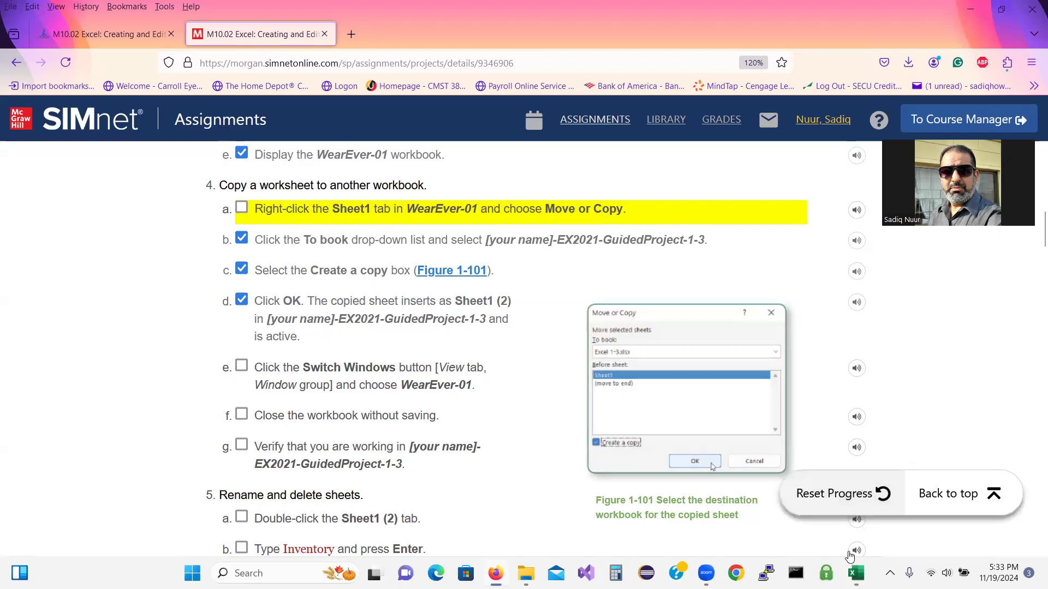
mouse_move(856, 573)
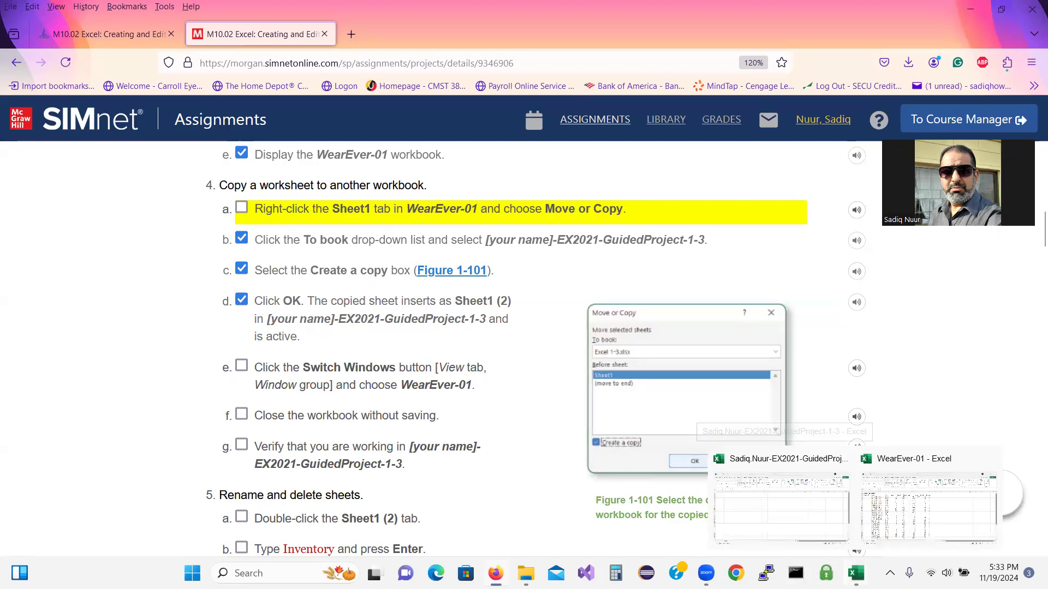
left_click(901, 527)
left_click(338, 434)
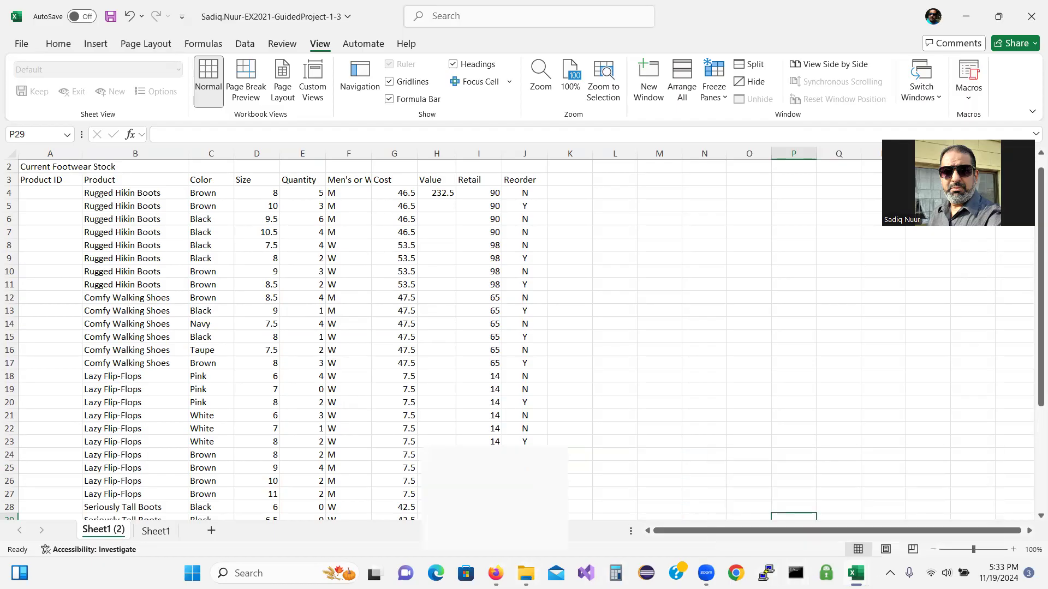
Consult step 4e in the SIMnet instructions, and use Switch Windows in Excel to display the WearEver-01 workbook.
left_click(495, 573)
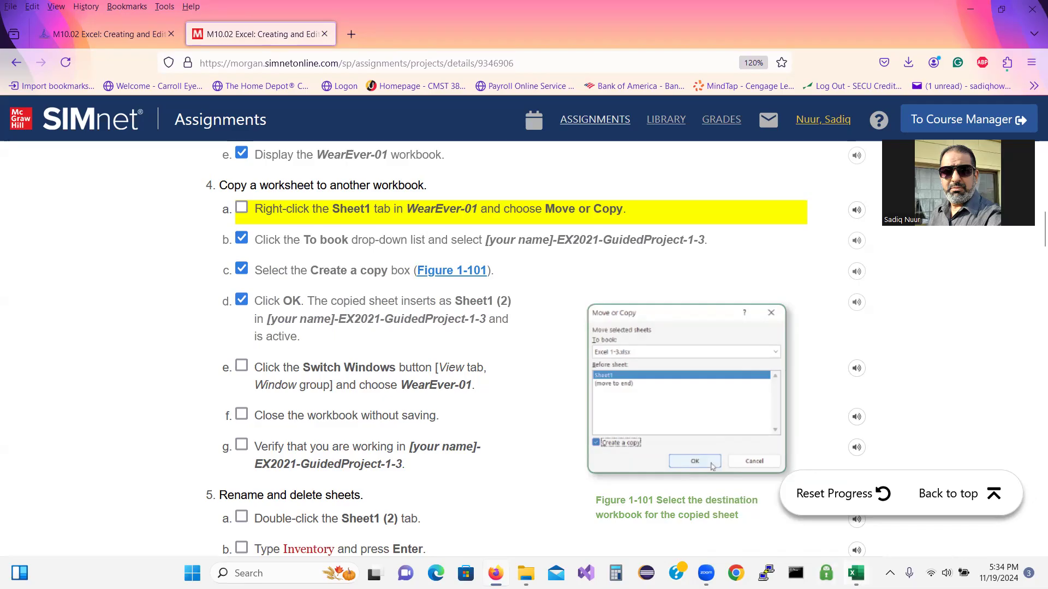
mouse_move(855, 573)
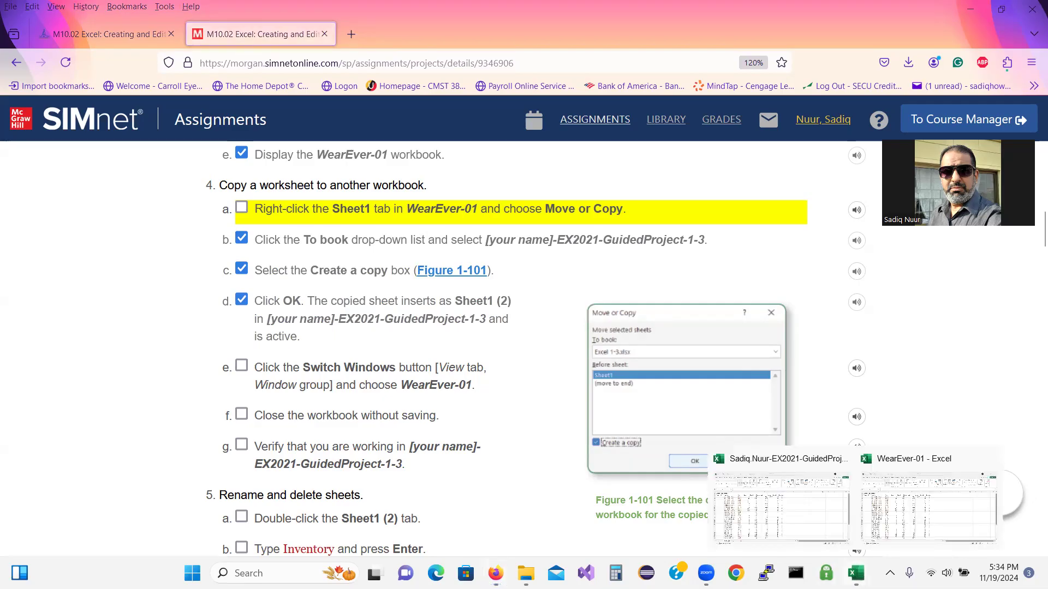
left_click(807, 528)
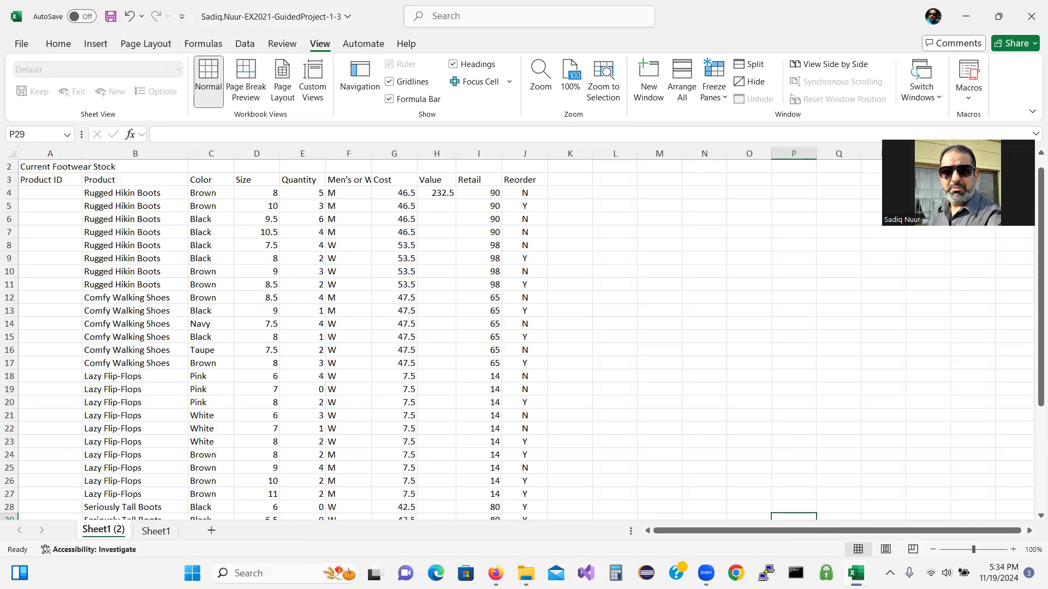
left_click(495, 573)
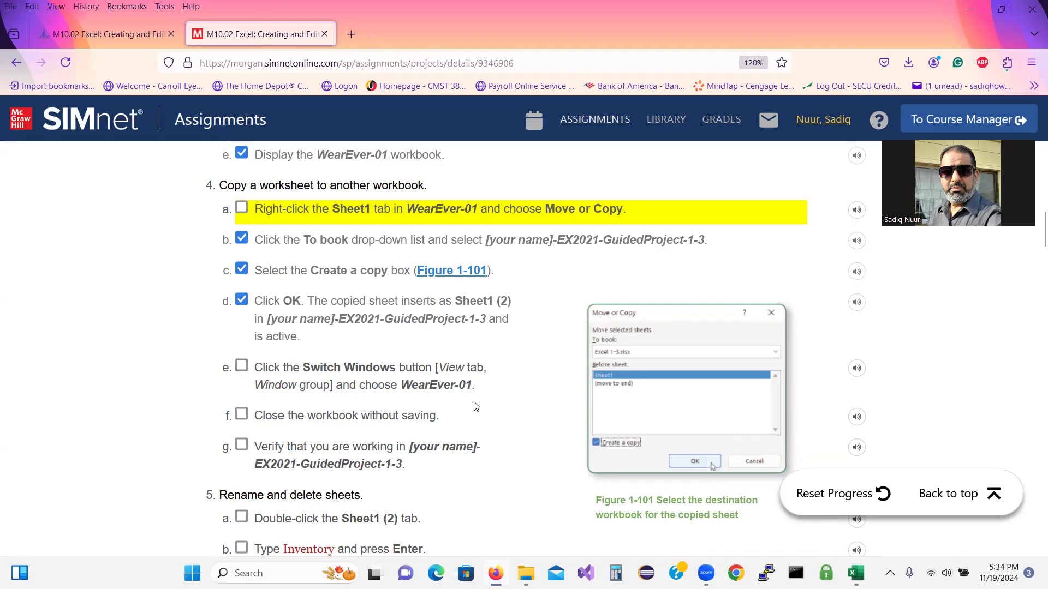
left_click(496, 570)
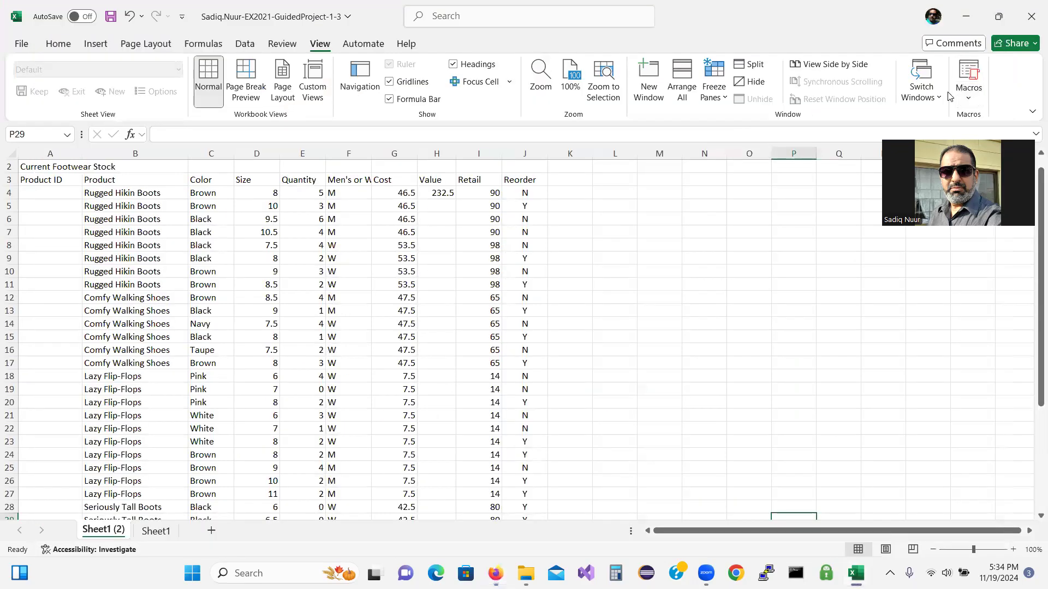
left_click(939, 100)
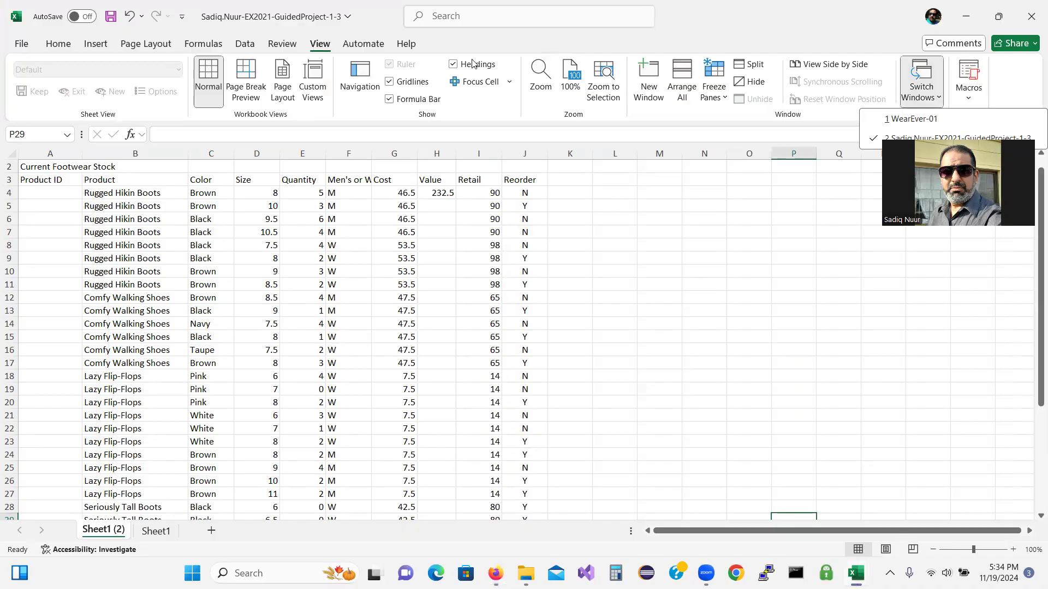
left_click(932, 120)
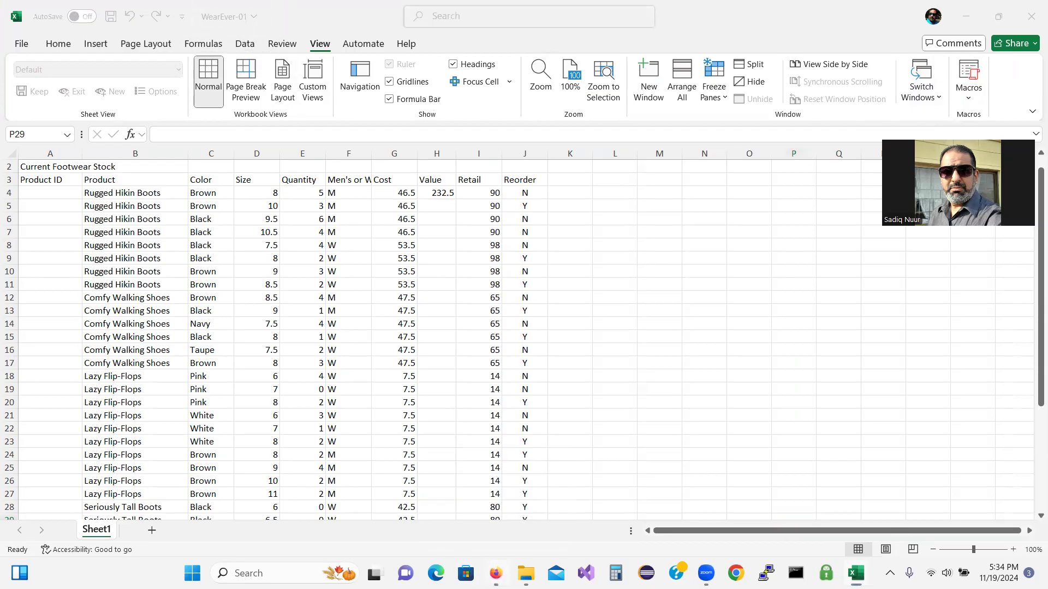
Return to the SIMnet instructions in the browser and mark steps 4e and 4f as completed.
left_click(495, 573)
left_click(243, 369)
left_click(243, 416)
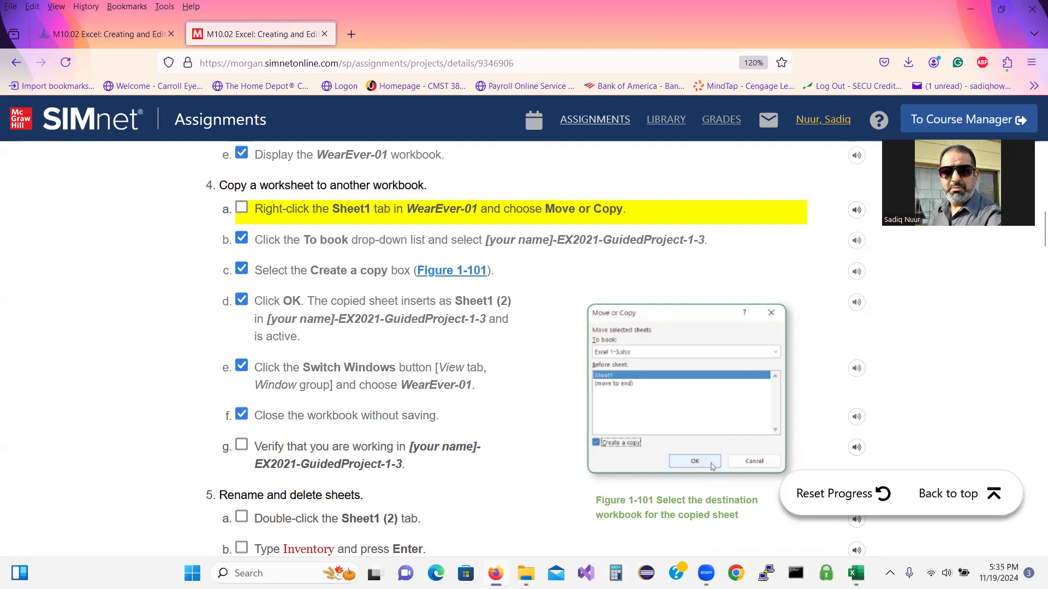
Switch to the WearEver-01 workbook in Excel and close it without saving the changes.
mouse_move(856, 573)
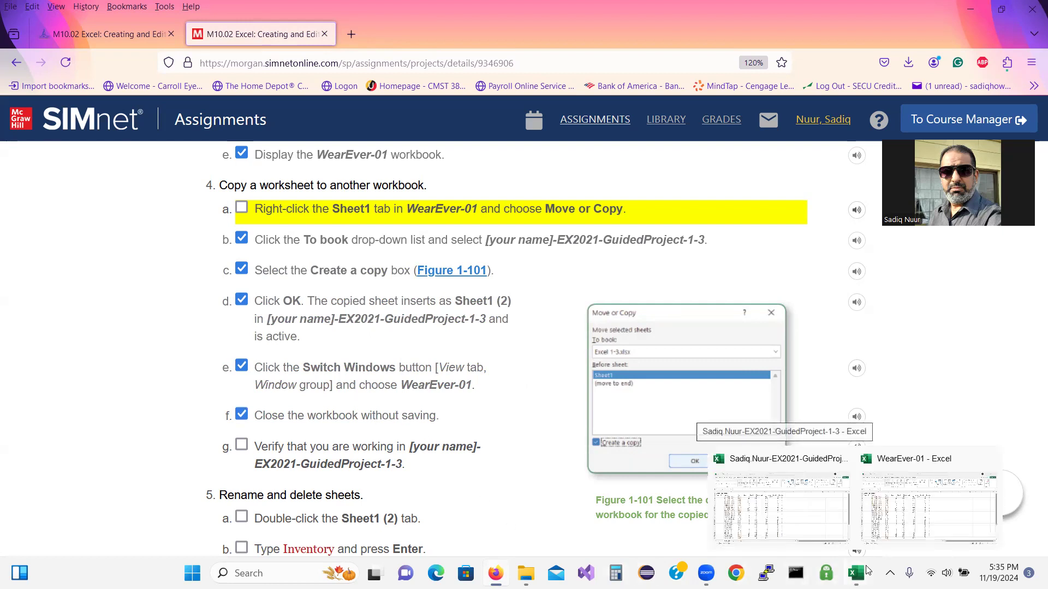
left_click(897, 529)
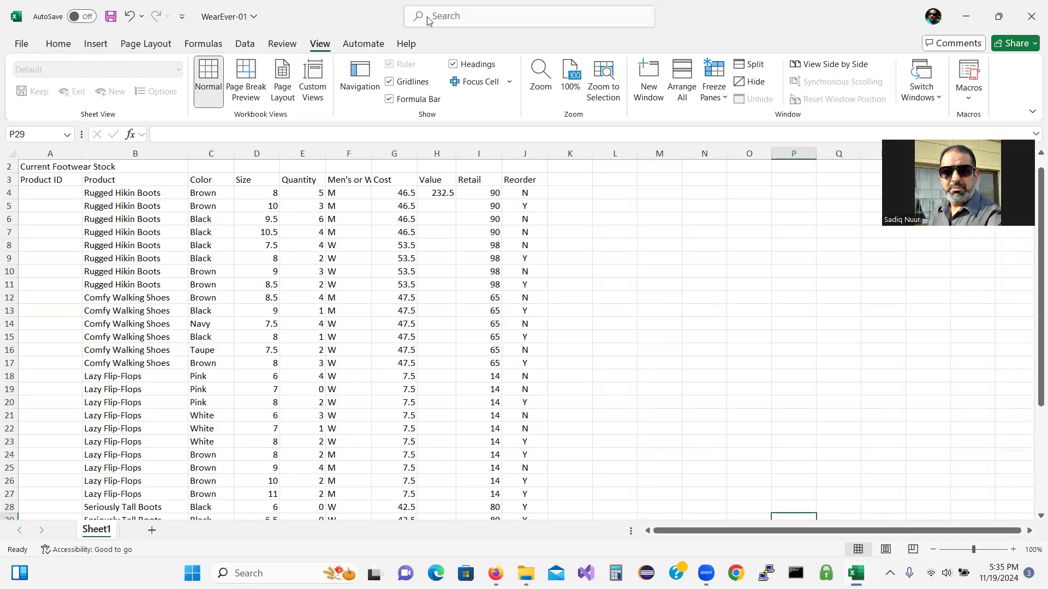
left_click(1030, 20)
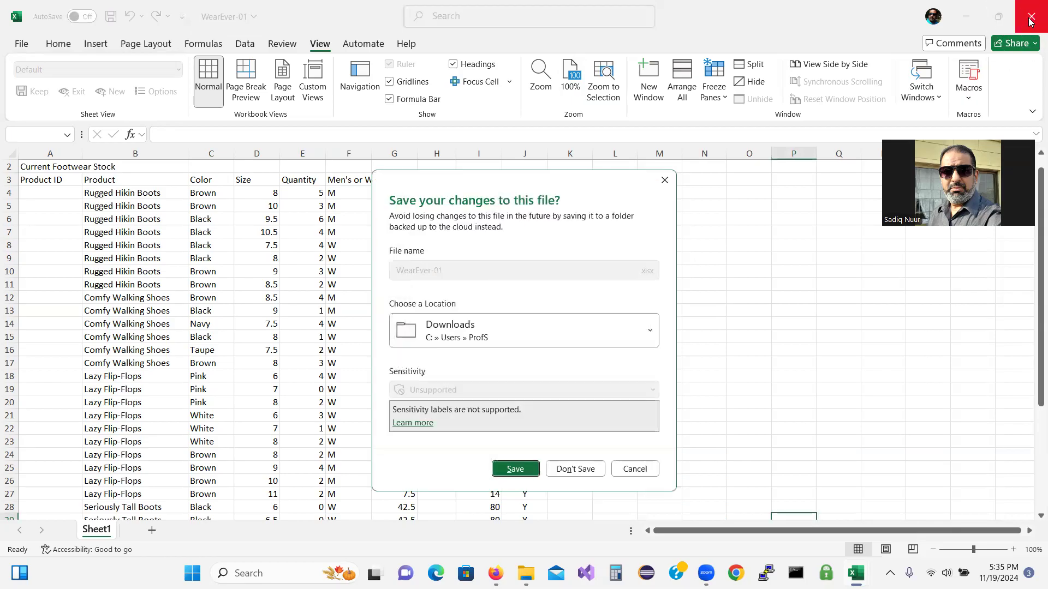
left_click(575, 471)
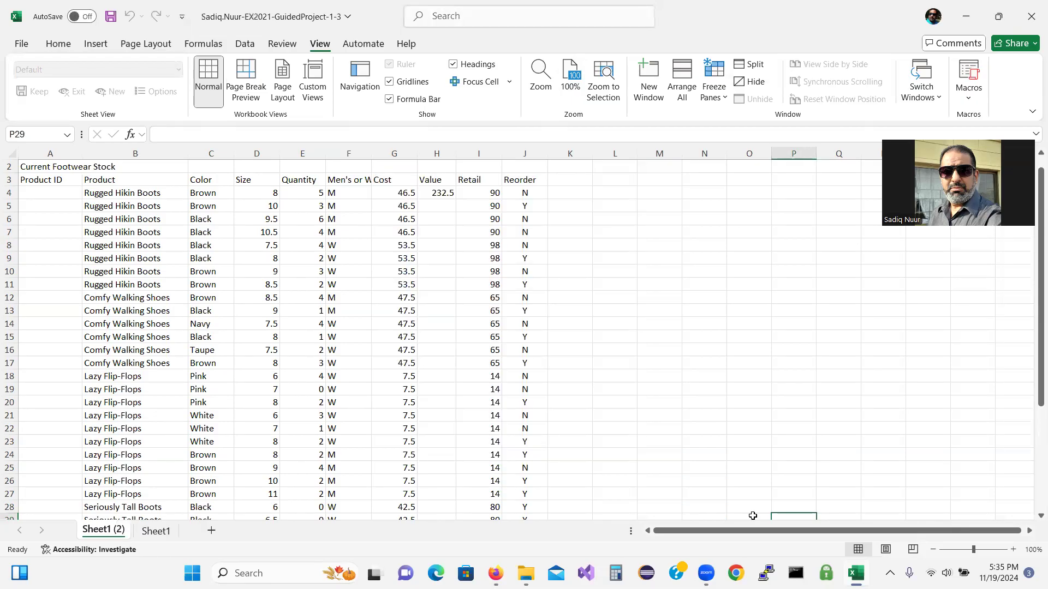
Return to the SIMnet instructions in the browser and mark steps 4g and 5a as completed.
left_click(495, 573)
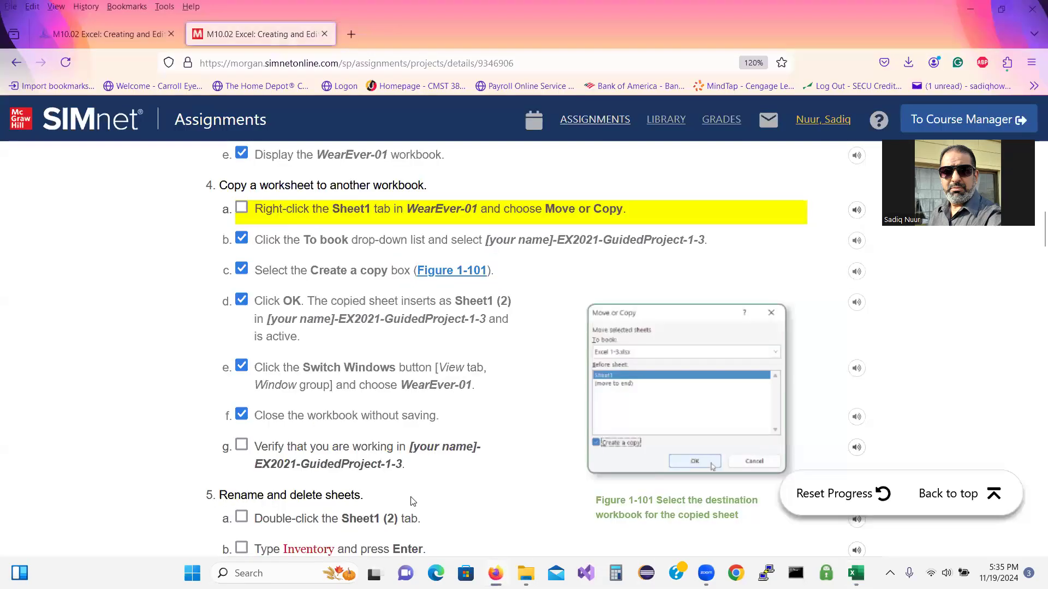
left_click(242, 445)
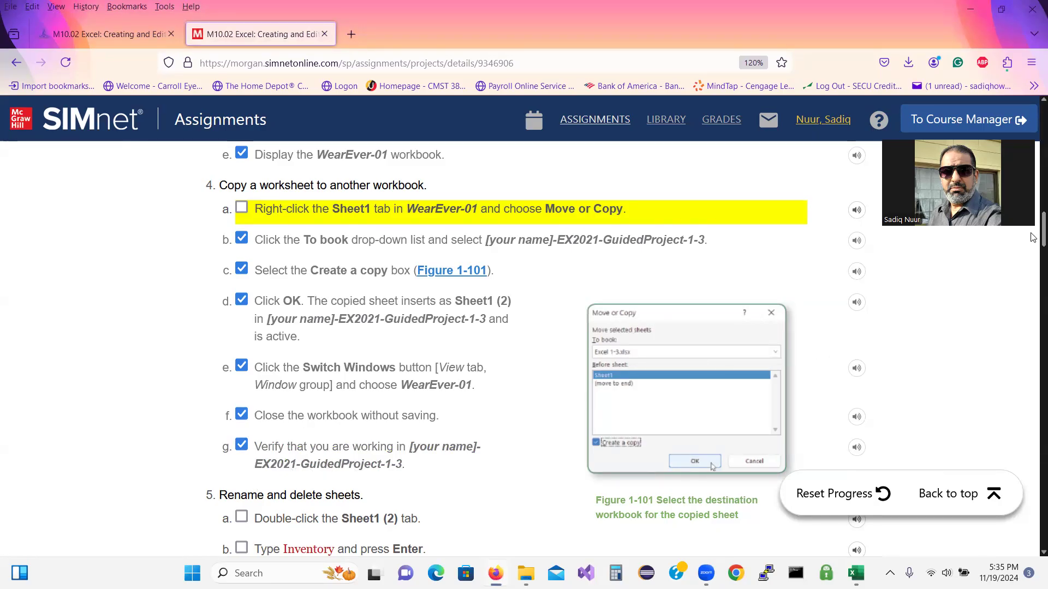
scroll(1031, 268, "down", 5)
scroll(1032, 262, "down", 1)
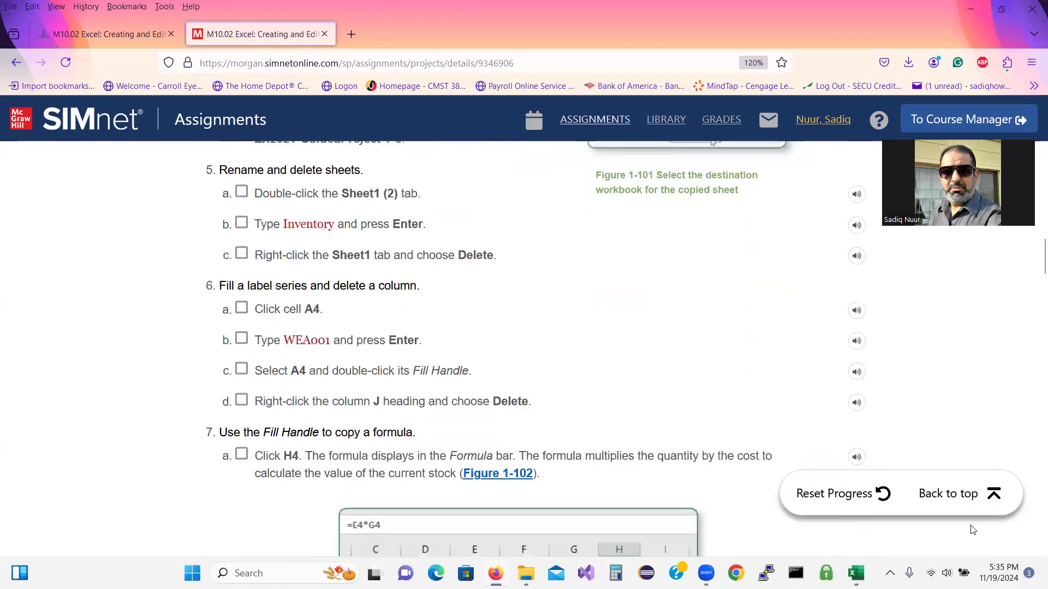
left_click(855, 573)
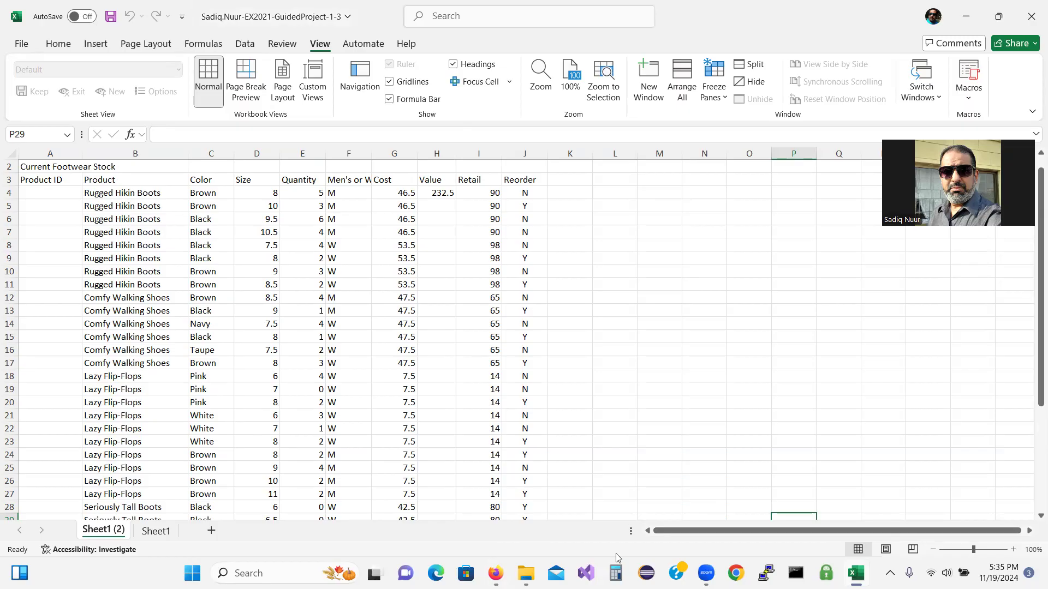
left_click(495, 505)
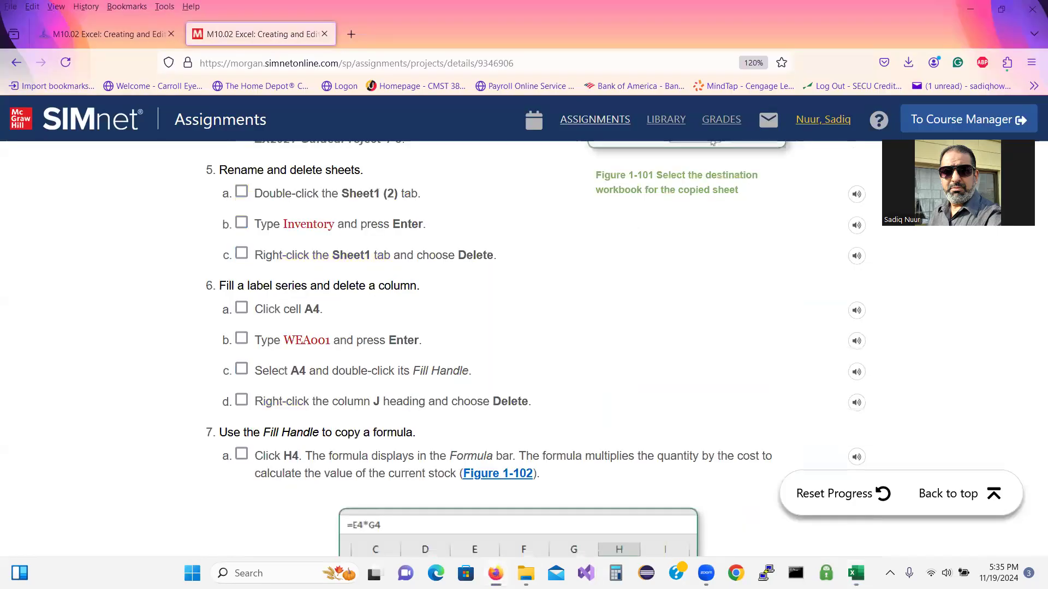
left_click(242, 192)
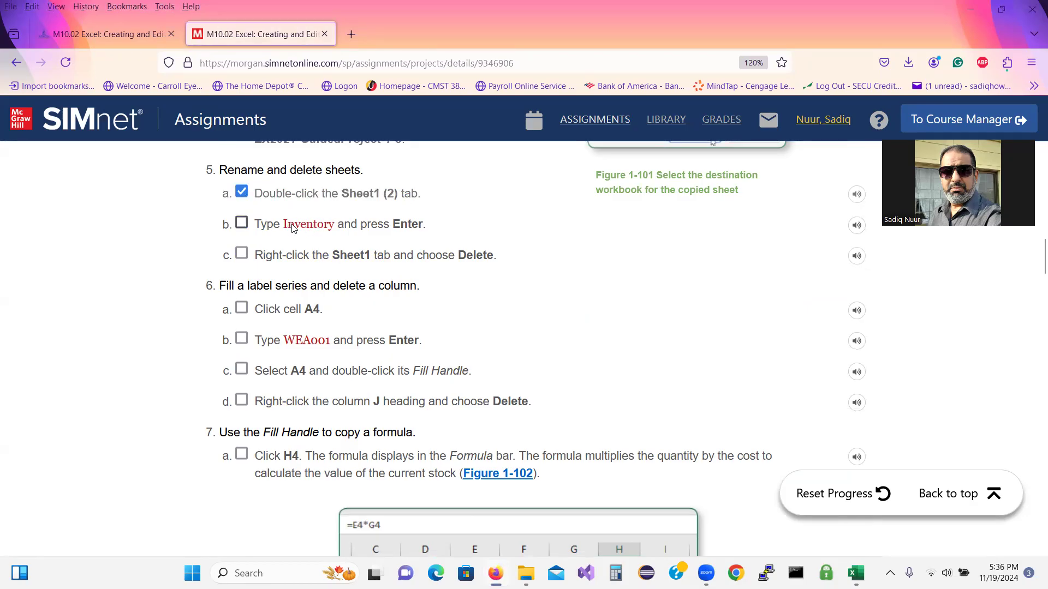
Switch to the GuidedProject-1-3 workbook in Excel and rename the Sheet1 (2) sheet as Inventory.
left_click_drag(282, 226, 334, 235)
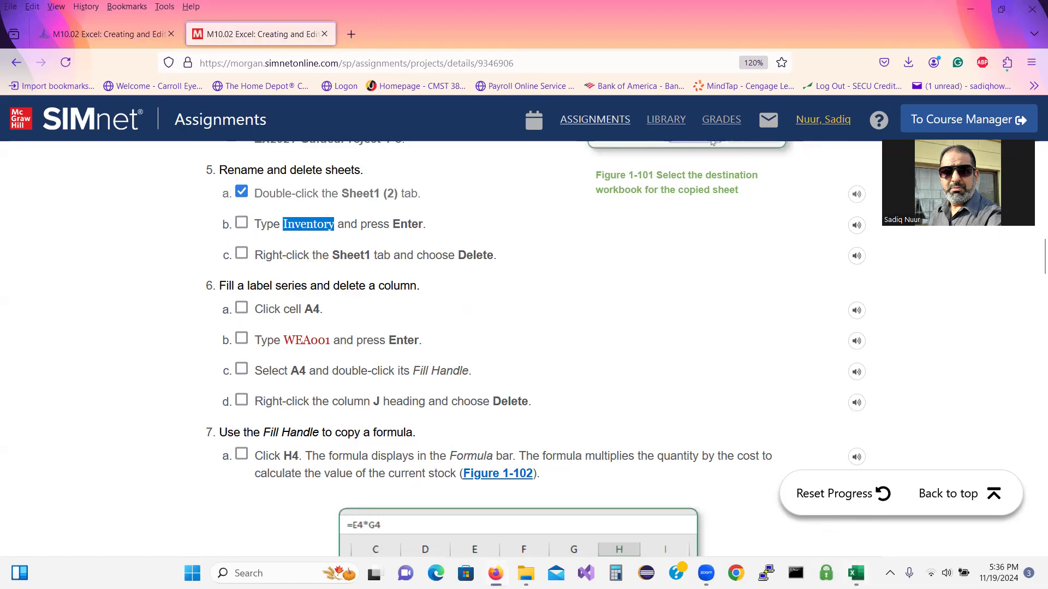
left_click(856, 573)
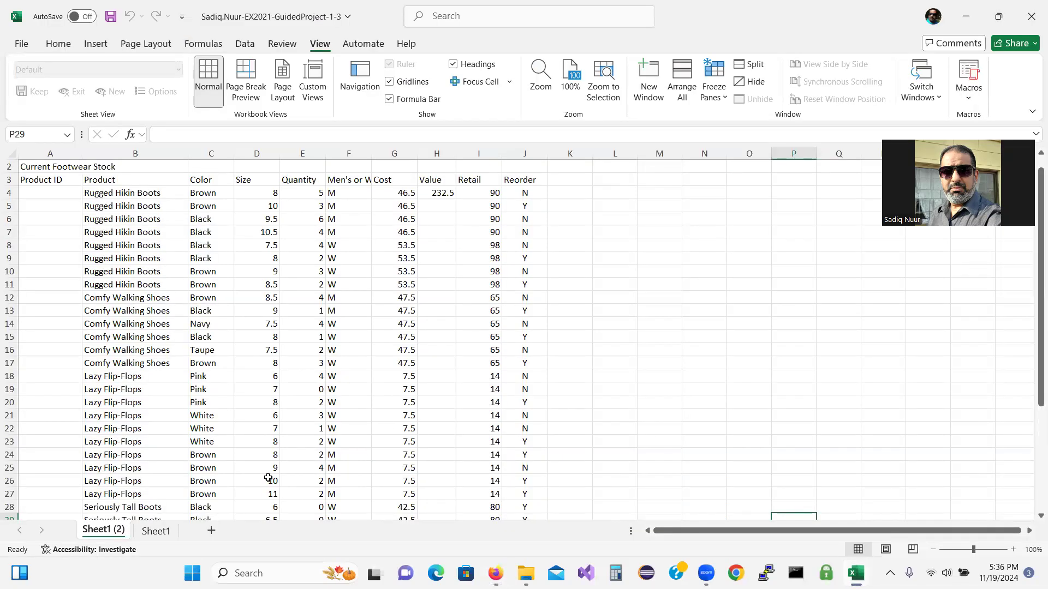
double_click(99, 532)
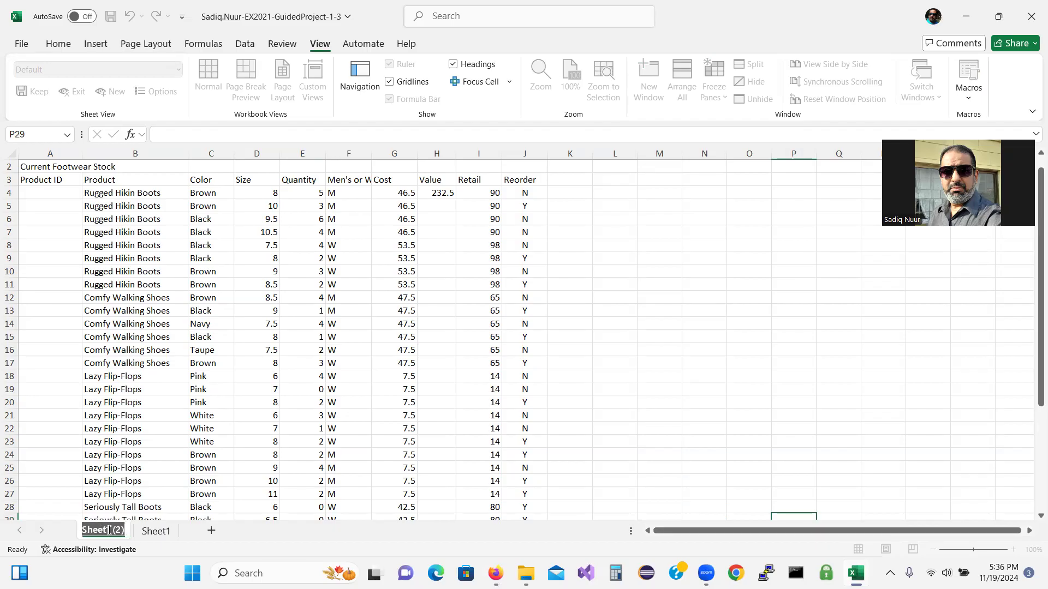
type("Inventory")
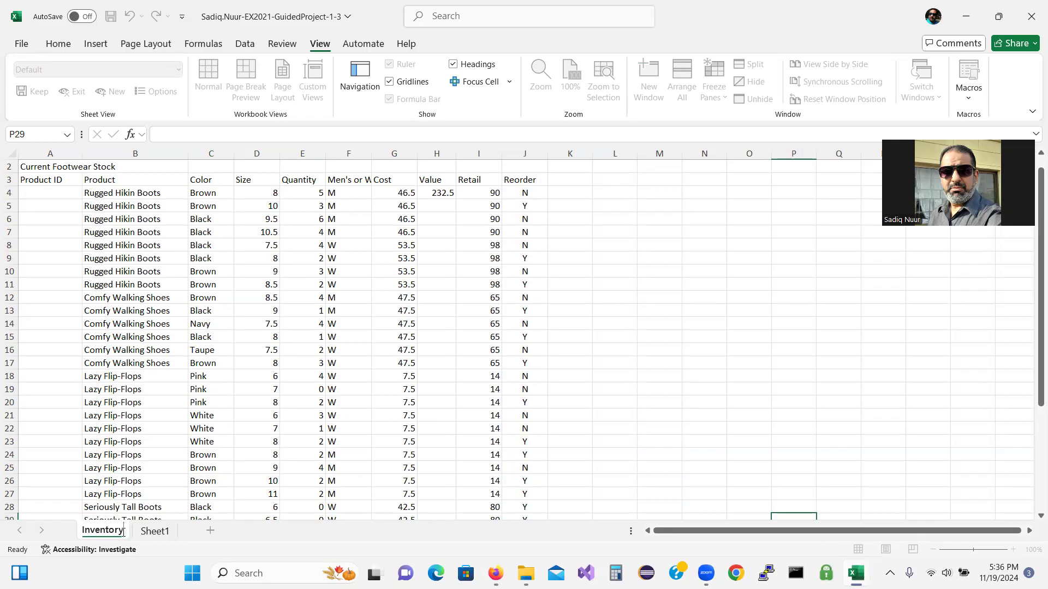
key("Return")
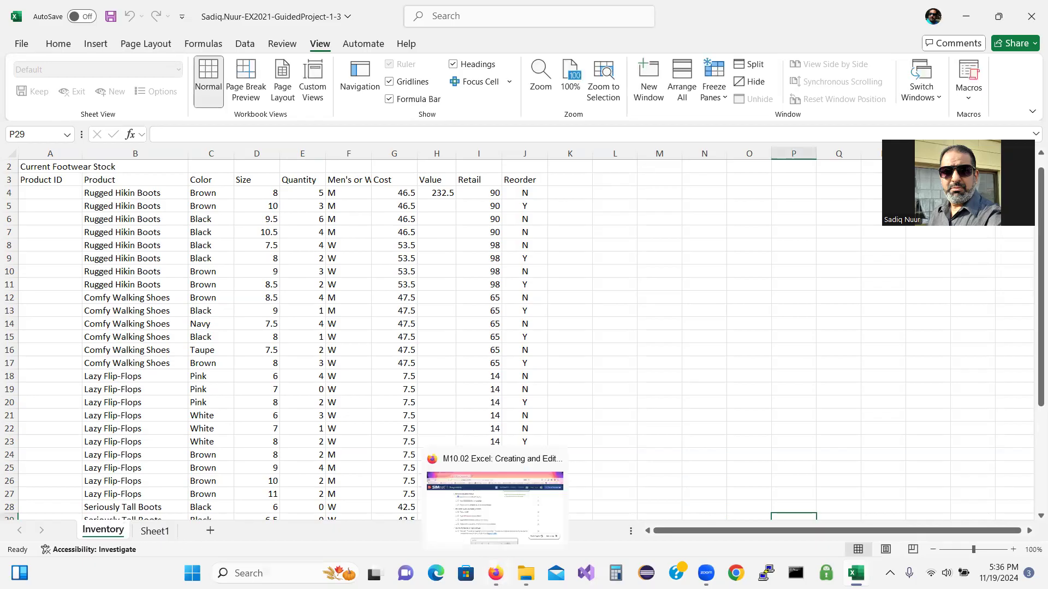
Return to the SIMnet instructions in the browser and mark steps 5b and 5c as completed.
left_click(495, 573)
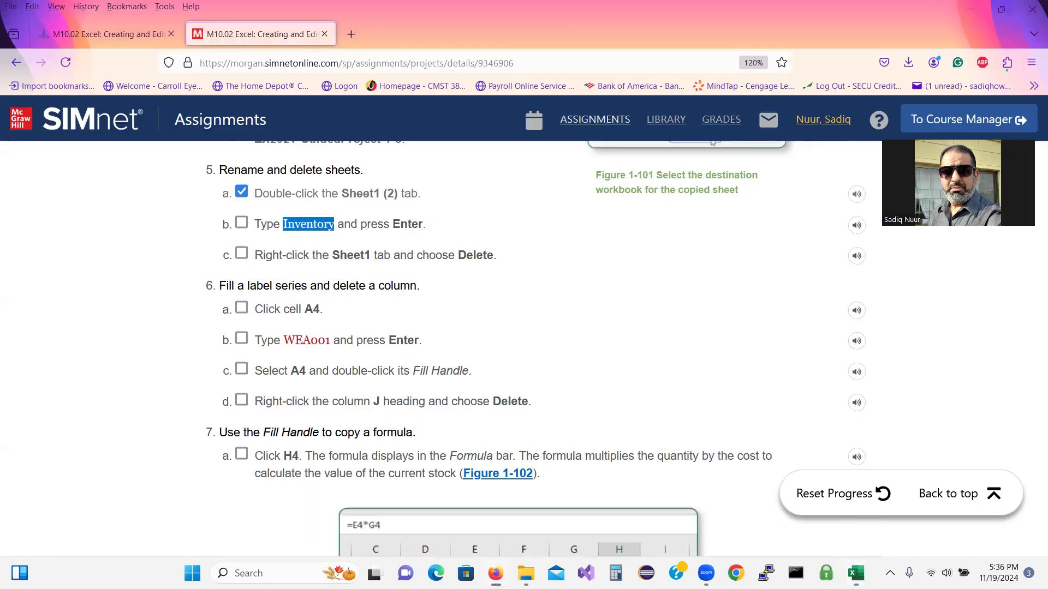
left_click(241, 223)
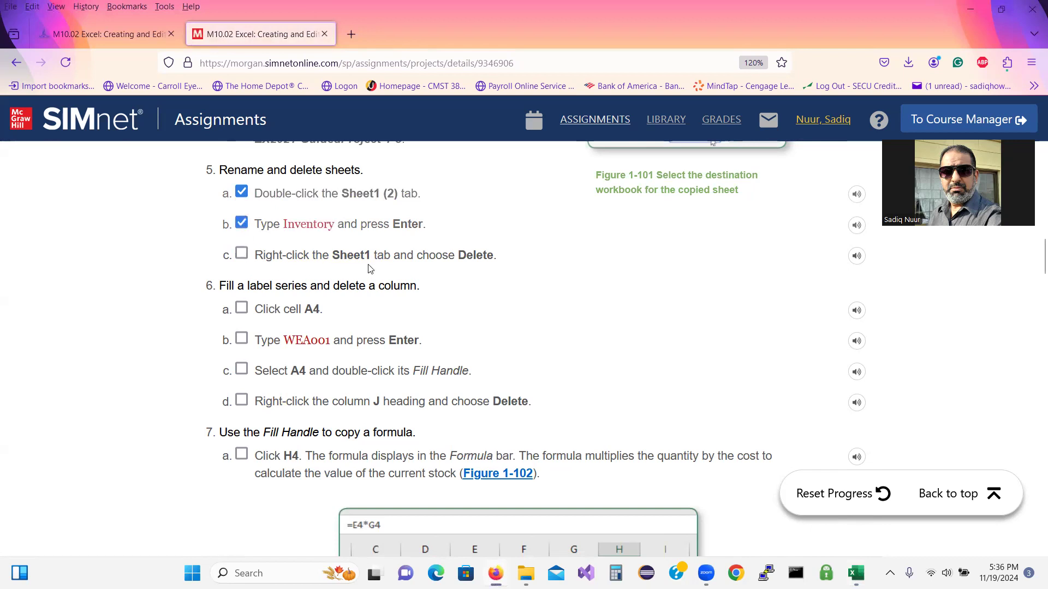
left_click(242, 254)
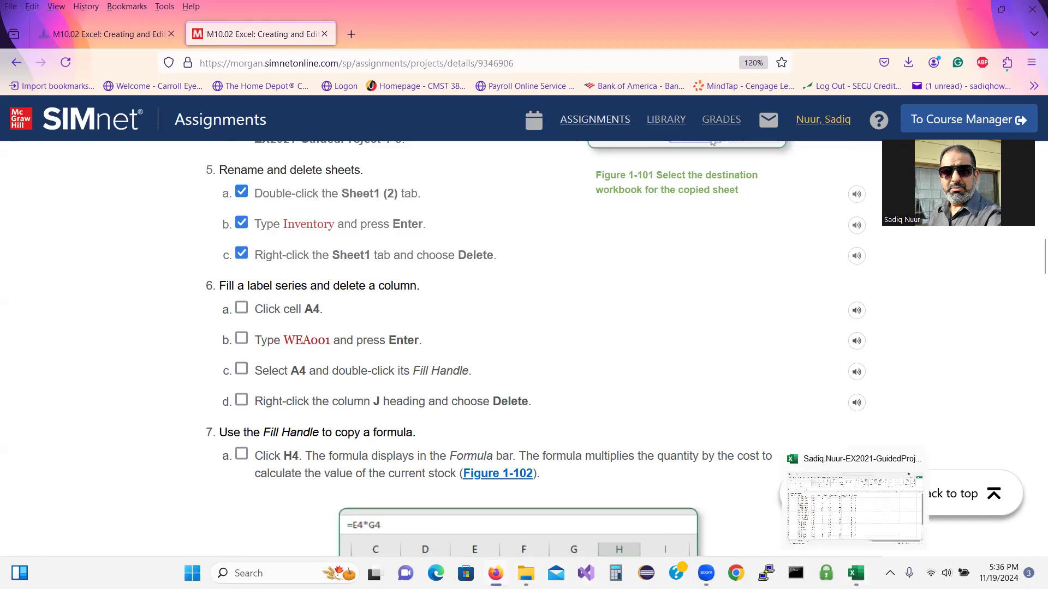
Switch to Excel and permanently delete the Sheet1 sheet from the workbook.
left_click(856, 573)
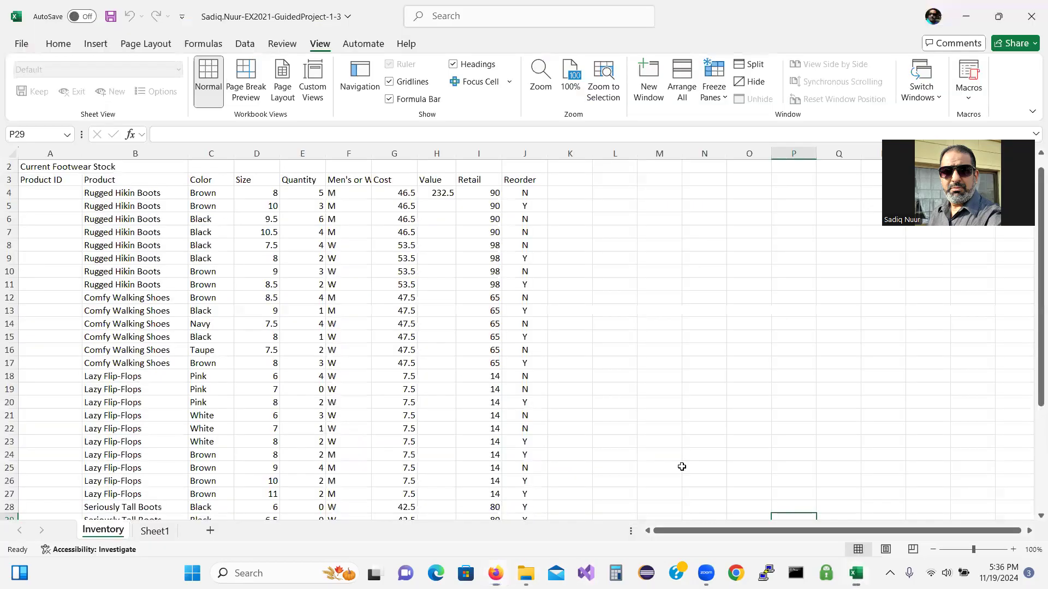
right_click(159, 532)
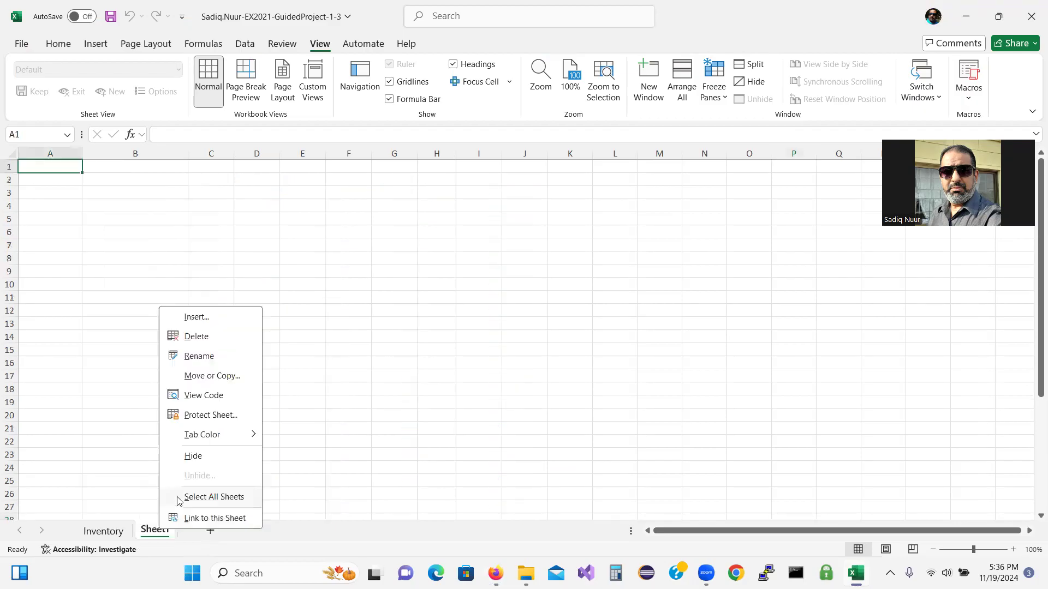
left_click(210, 336)
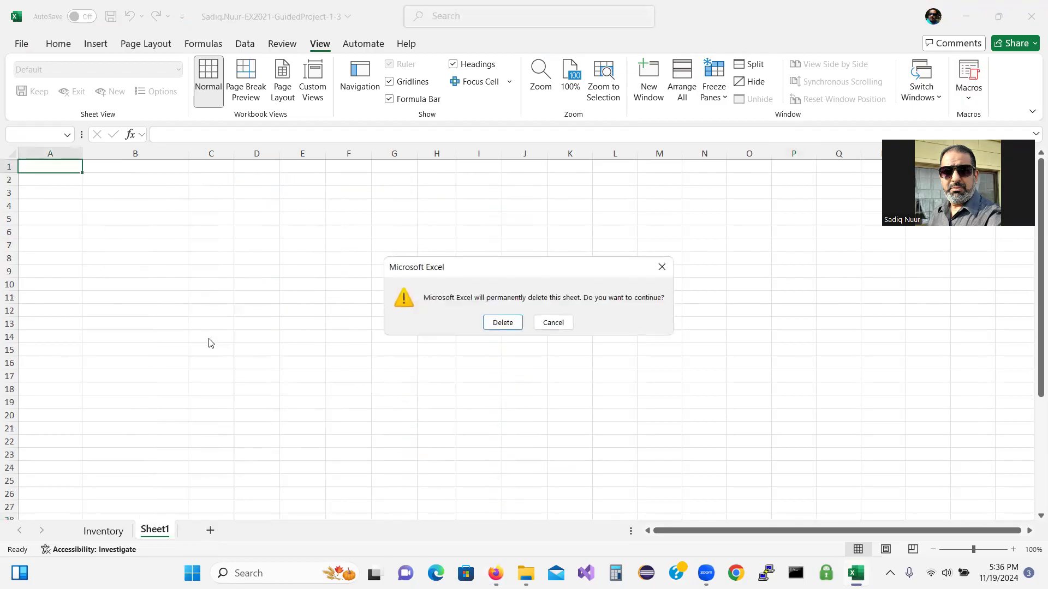
left_click(502, 323)
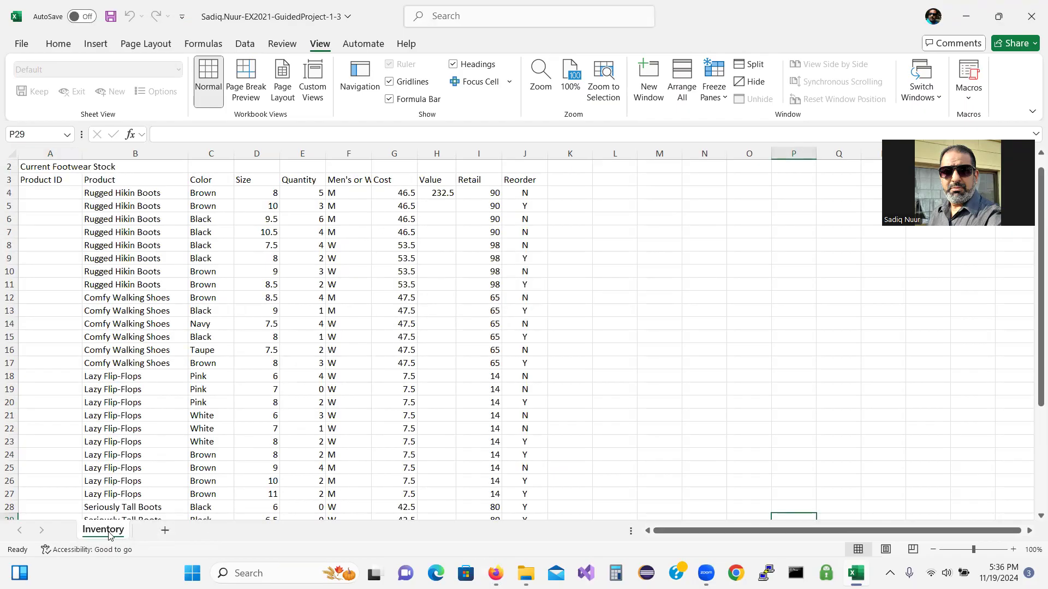
Return to the SIMnet instructions in the browser and mark step 6a as completed.
mouse_move(495, 573)
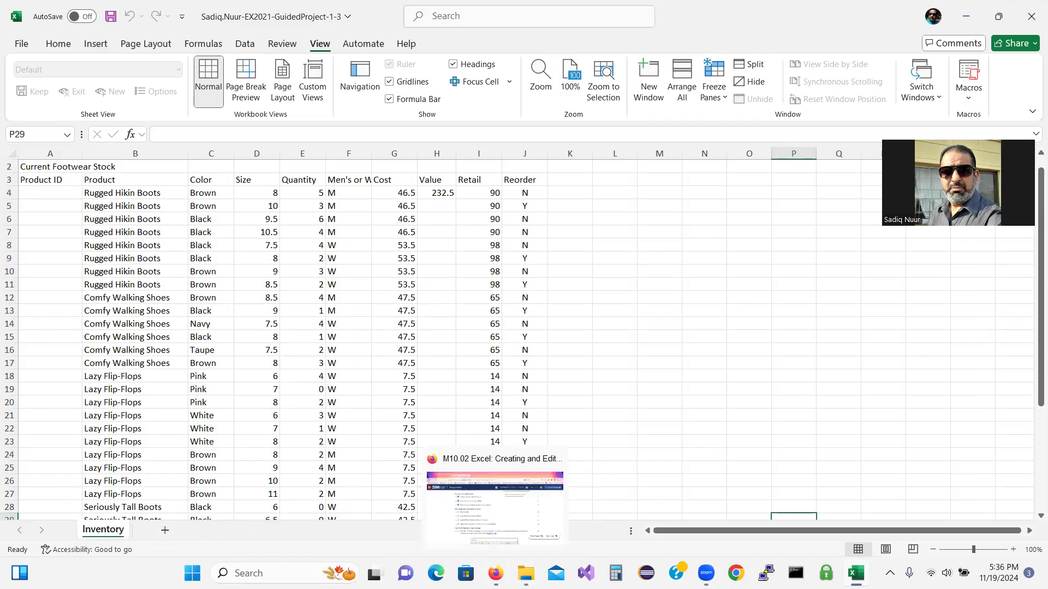
left_click(494, 507)
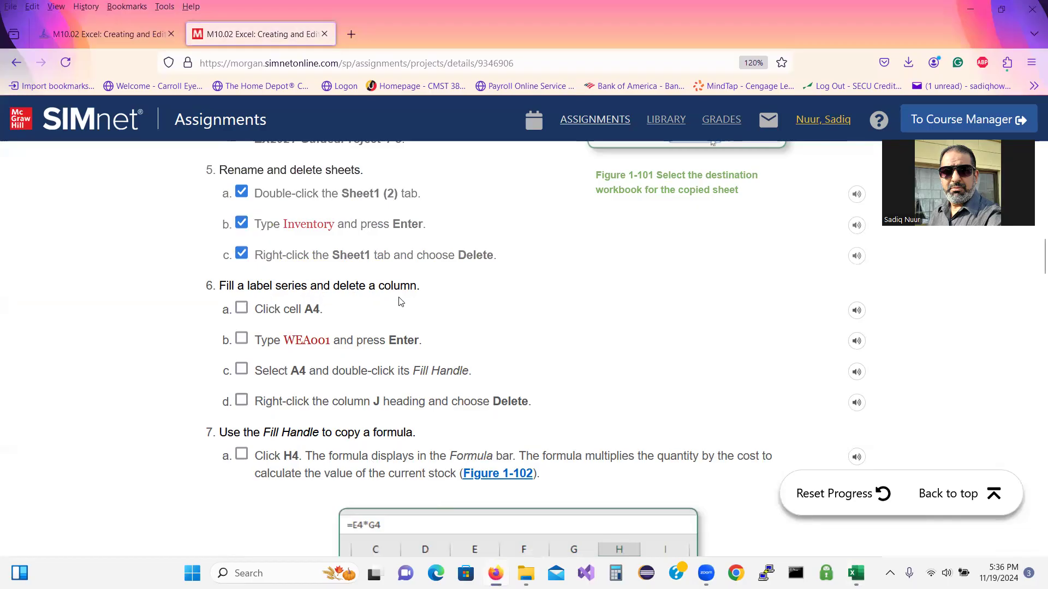
left_click(241, 309)
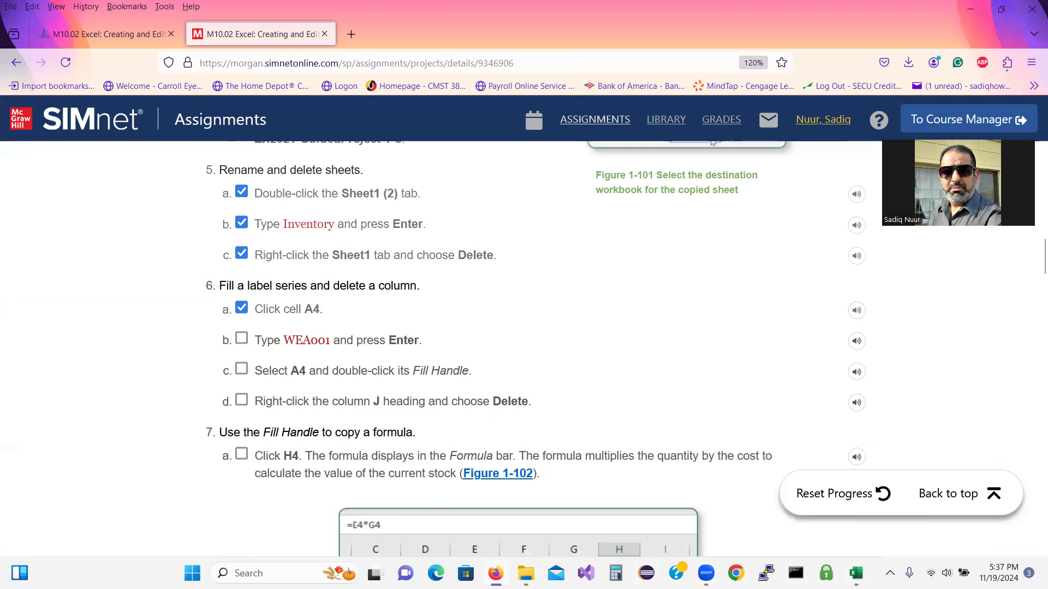
Switch to Excel and select cell A4 under Product ID on the Inventory sheet.
left_click(855, 573)
left_click_drag(1034, 381, 1027, 271)
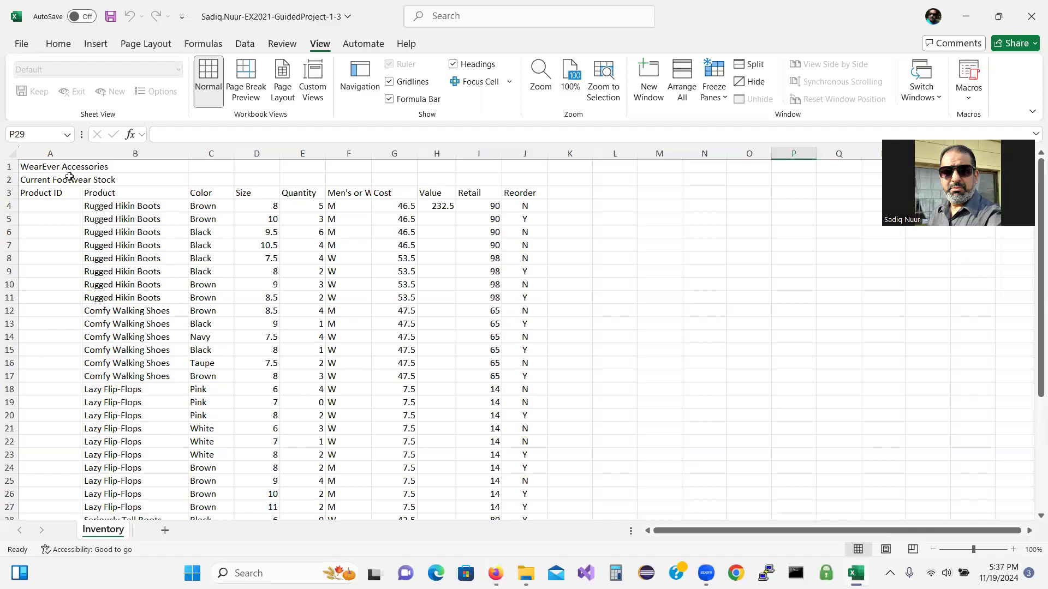
left_click(34, 206)
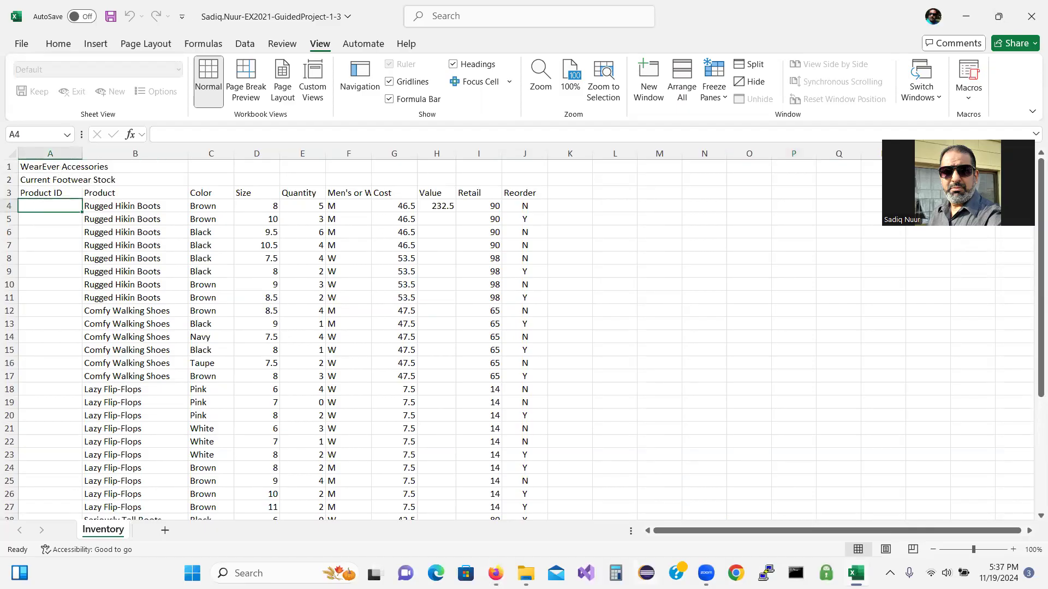
In the SIMnet instructions in the browser, mark step 6b as completed and copy the text WEA001 from it.
left_click(495, 573)
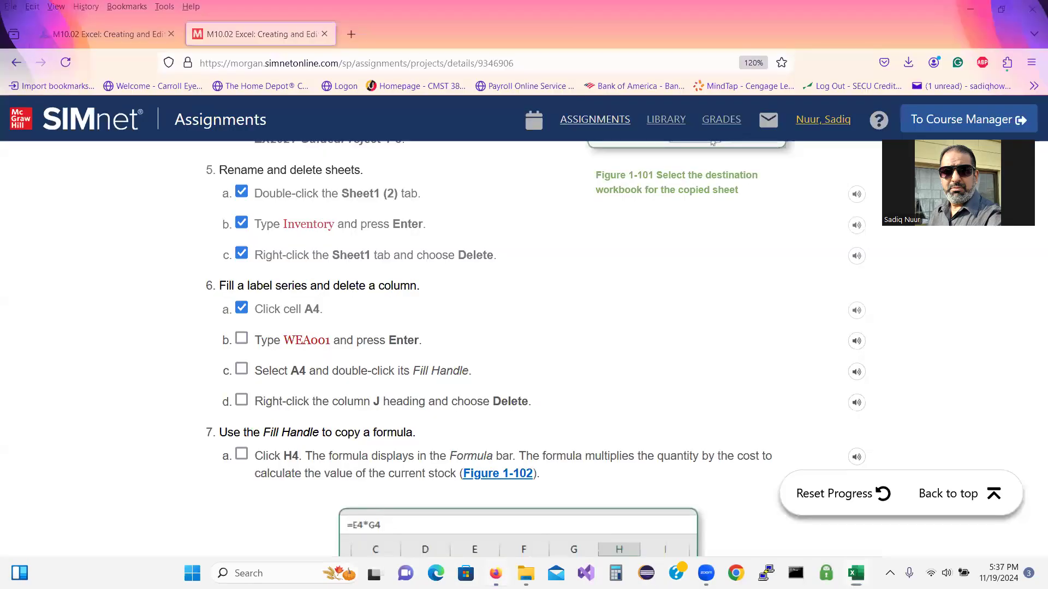
left_click(242, 339)
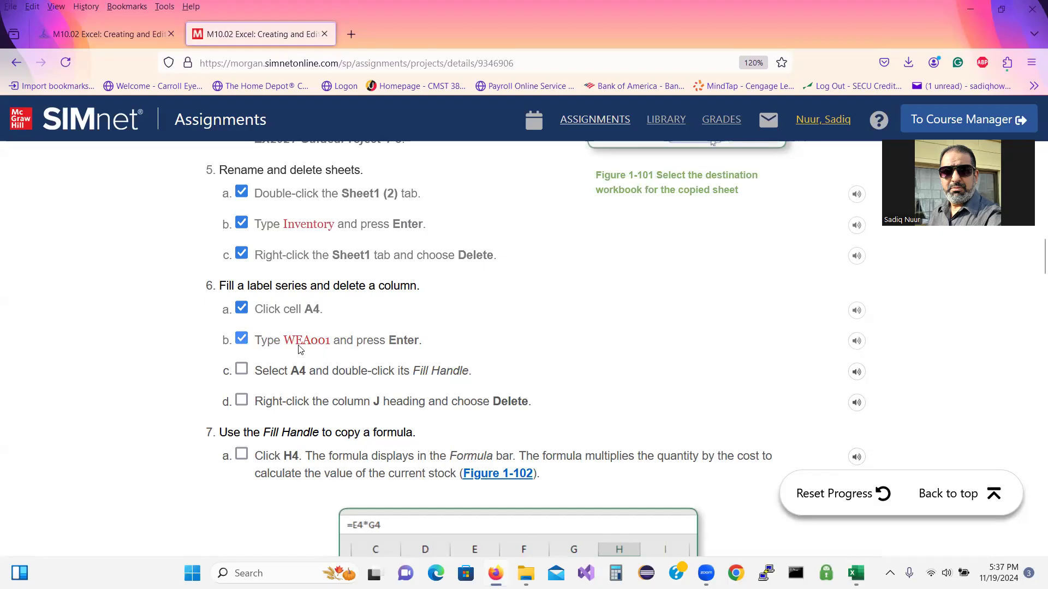
left_click_drag(284, 343, 330, 347)
key("super+c")
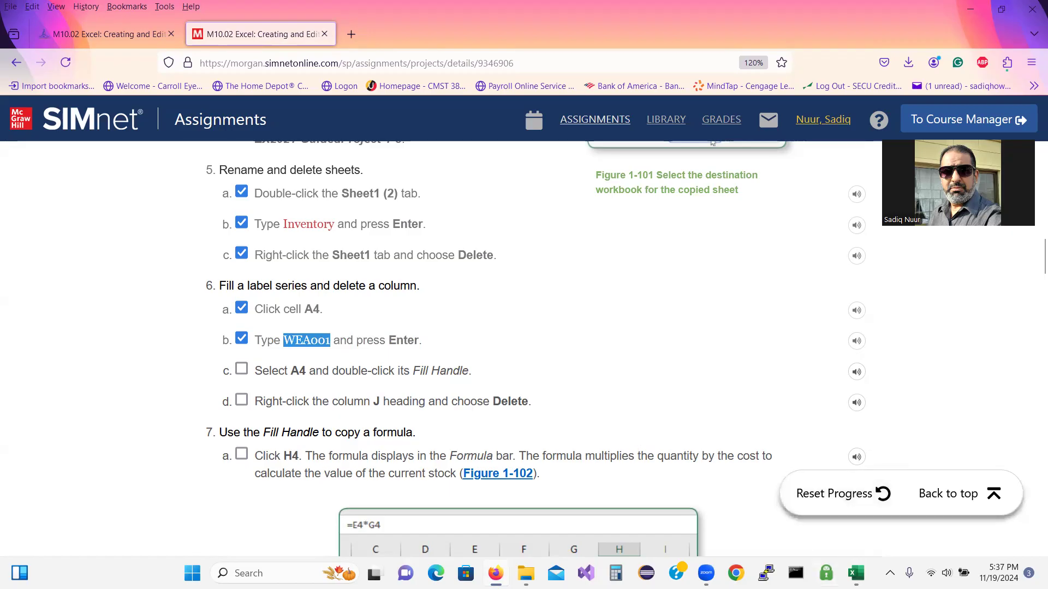
Switch to Excel and paste WEA001 into cell A4 of the Inventory sheet.
left_click(856, 573)
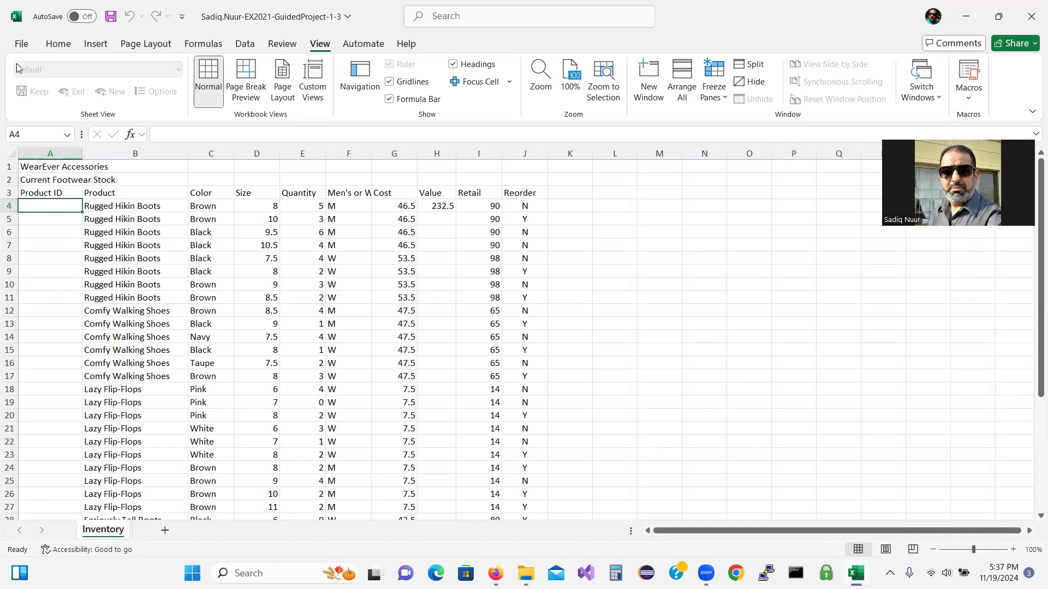
left_click(21, 47)
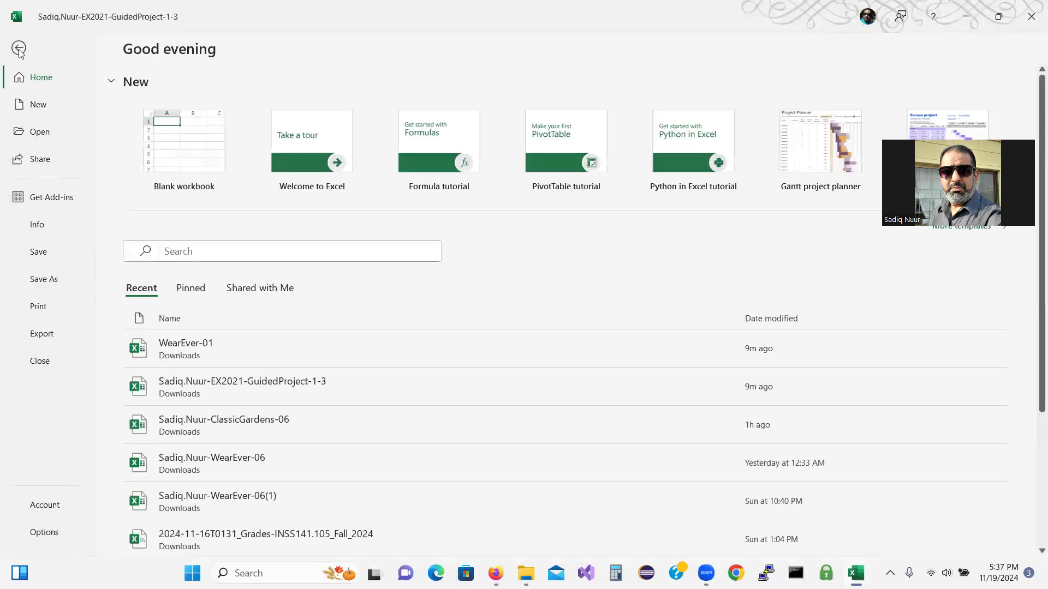
left_click(19, 50)
left_click(56, 45)
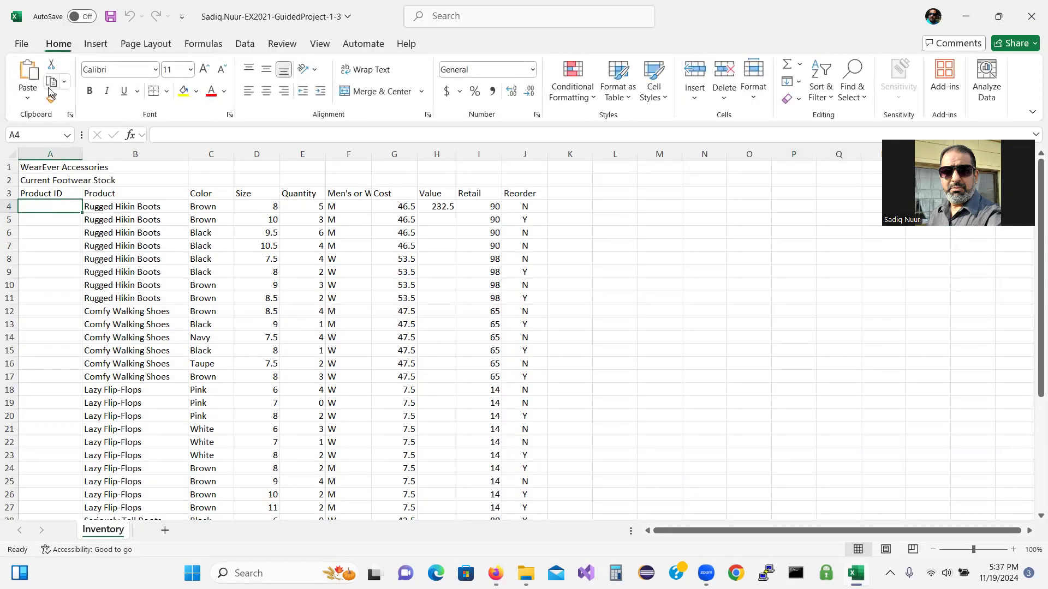
left_click(29, 70)
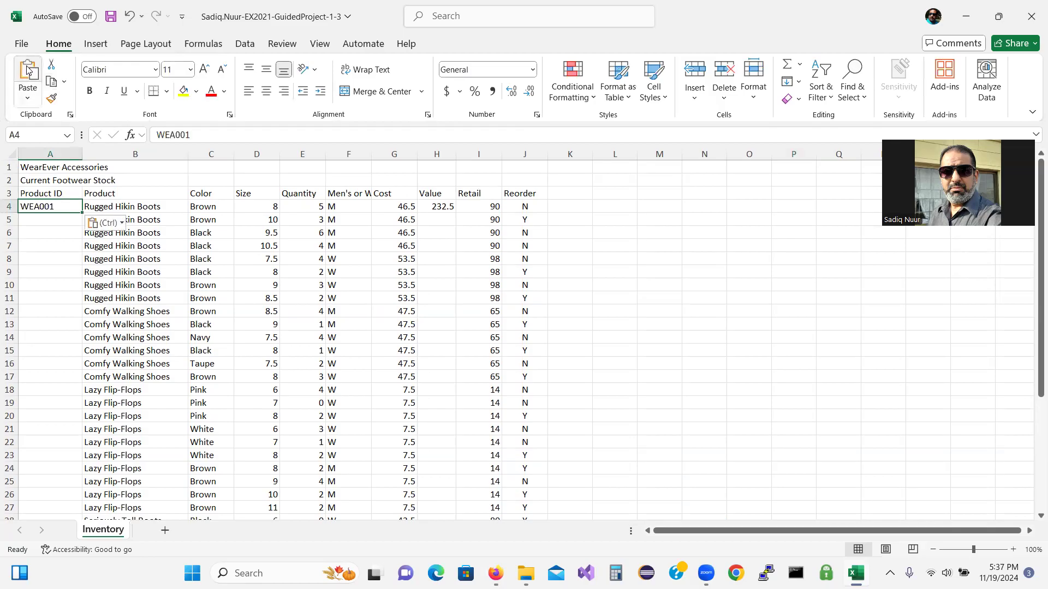
Mark step 6c as completed in the SIMnet instructions, and in Excel fill the WEA001 series from A4 down the Product ID column.
left_click(495, 573)
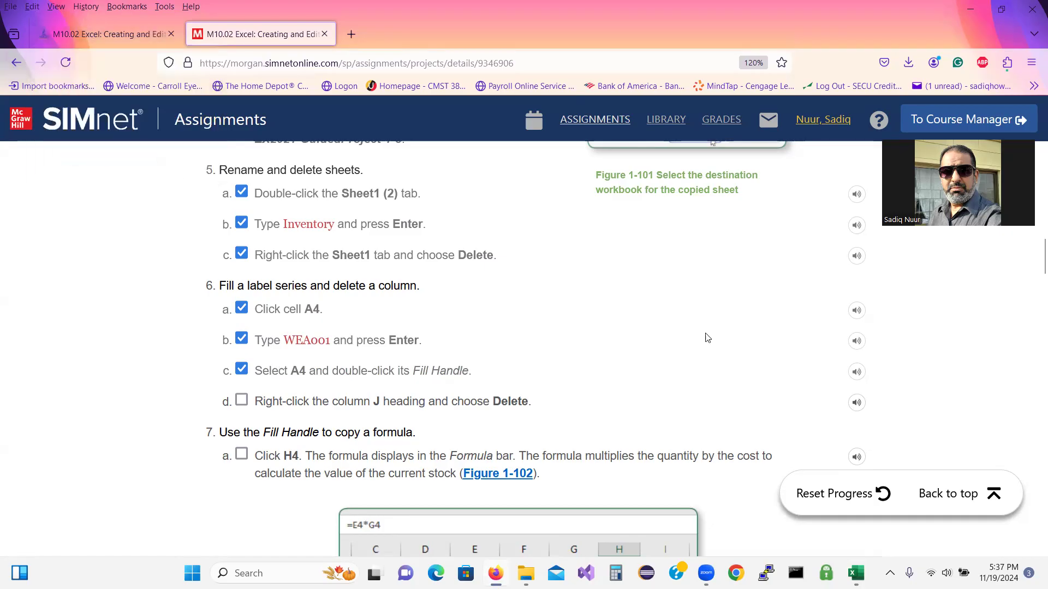
left_click(856, 573)
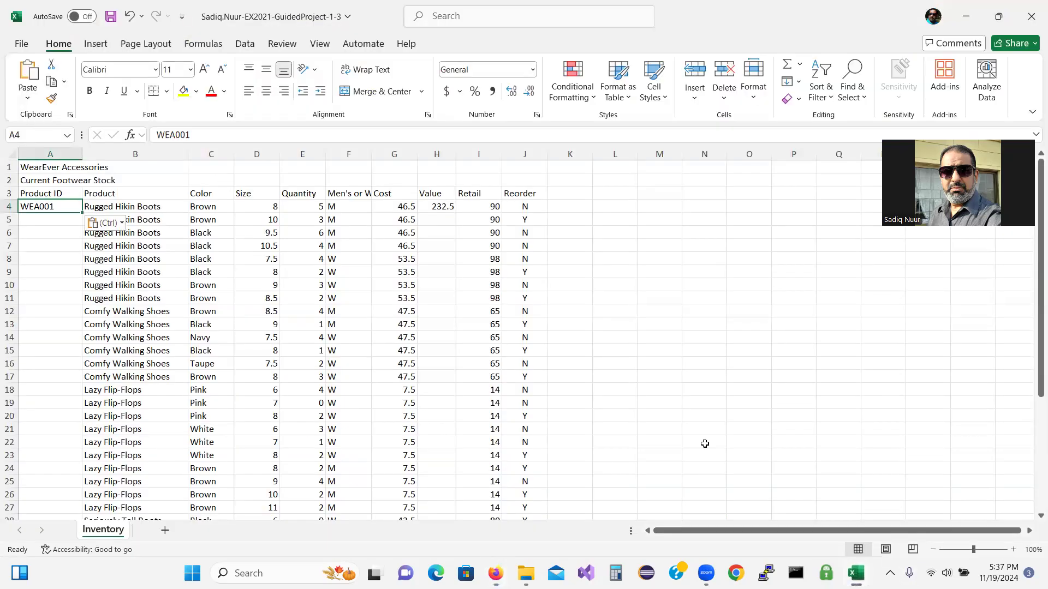
double_click(82, 212)
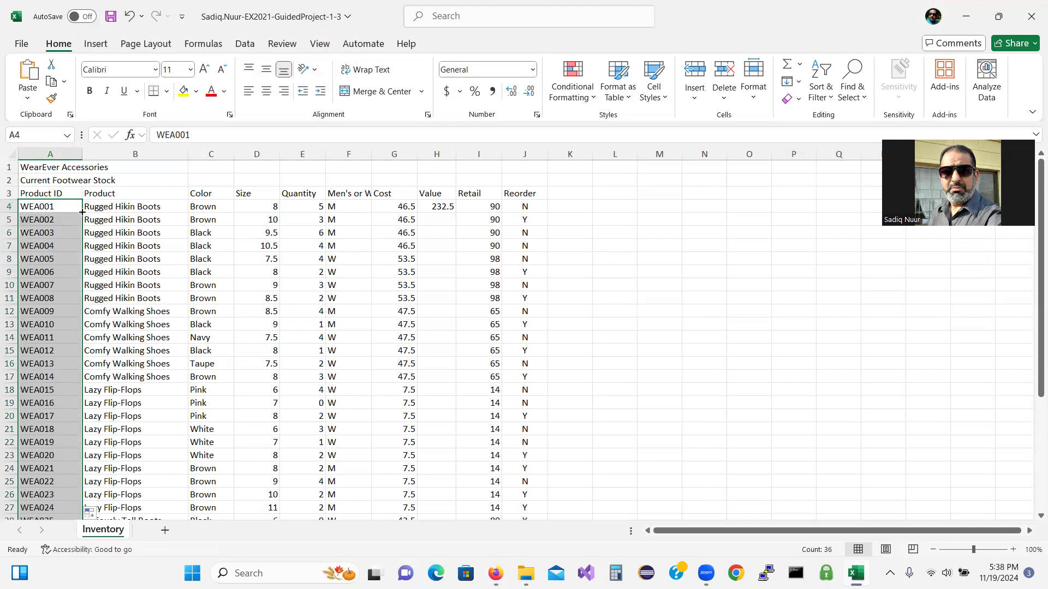
mouse_move(1034, 281)
left_mouse_down()
mouse_move(1031, 459)
mouse_move(1033, 267)
left_mouse_up()
Mark step 6d as completed in the SIMnet instructions, and in Excel delete column J (Reorder) from the Inventory sheet.
left_click(495, 573)
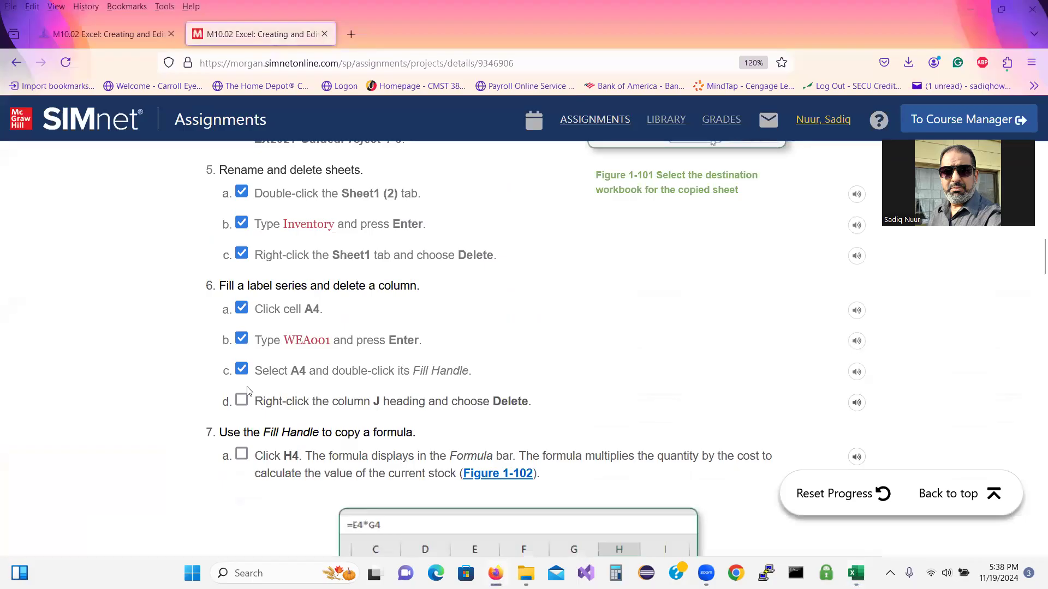
left_click(243, 404)
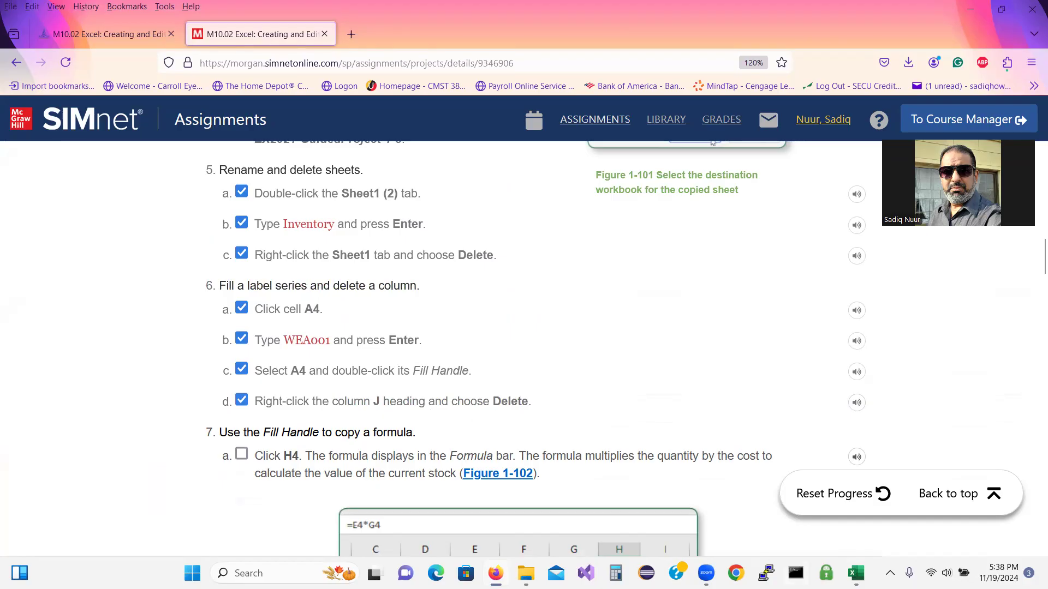
left_click(855, 573)
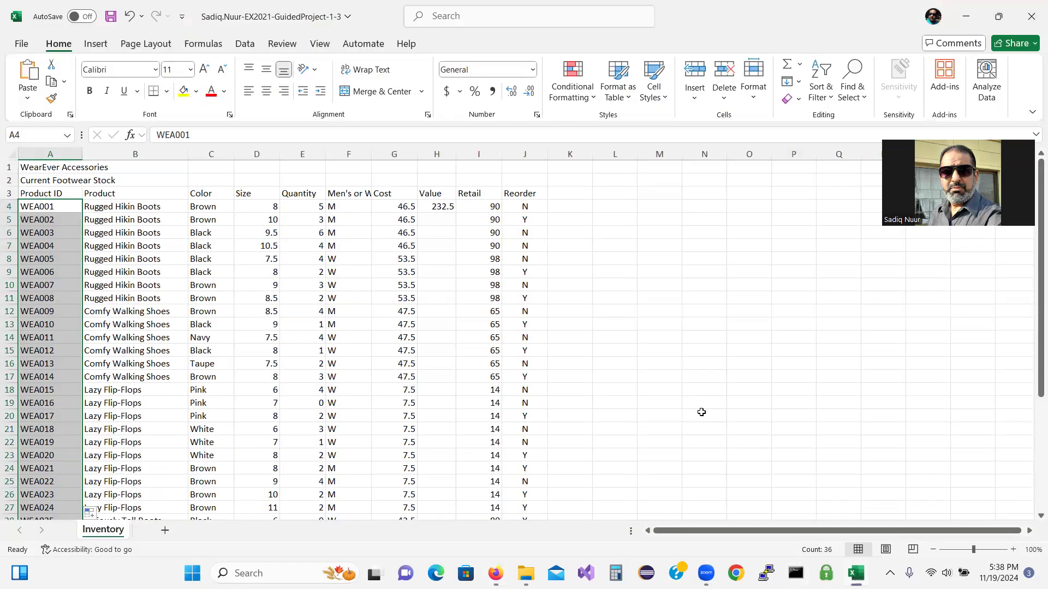
left_click(520, 151)
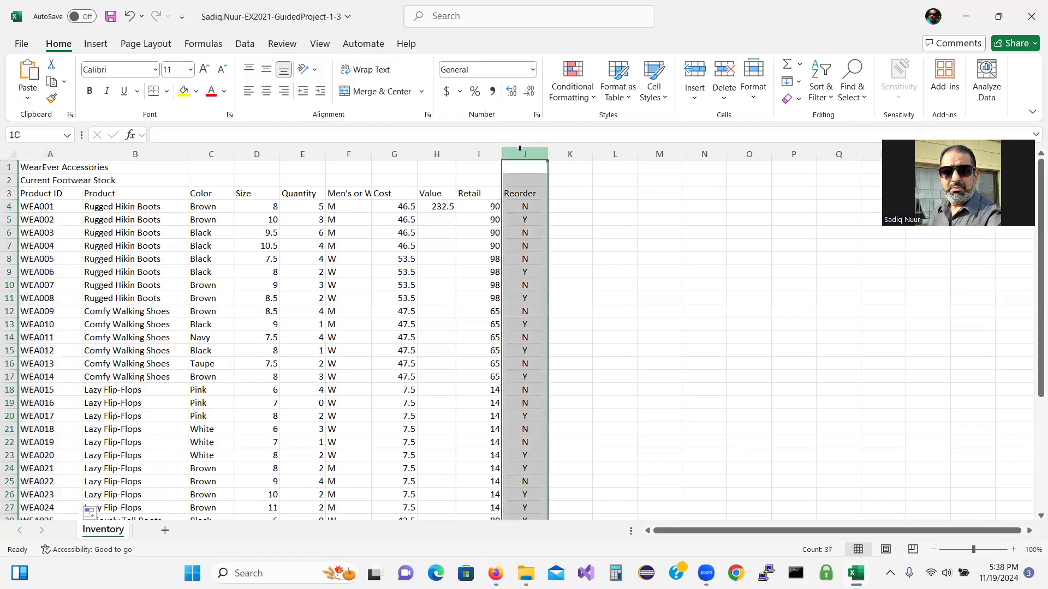
right_click(520, 151)
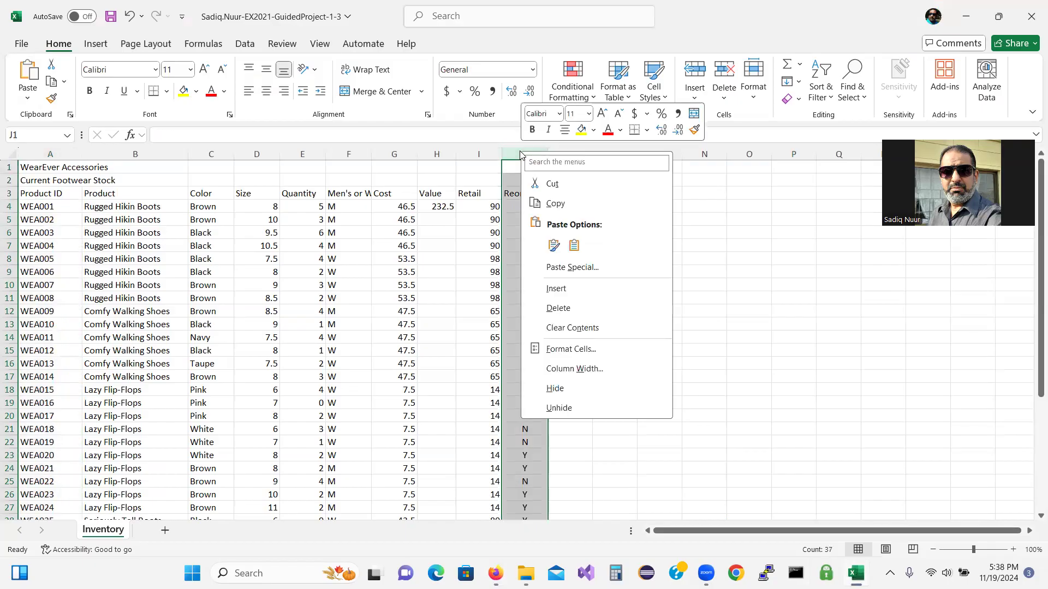
left_click(559, 308)
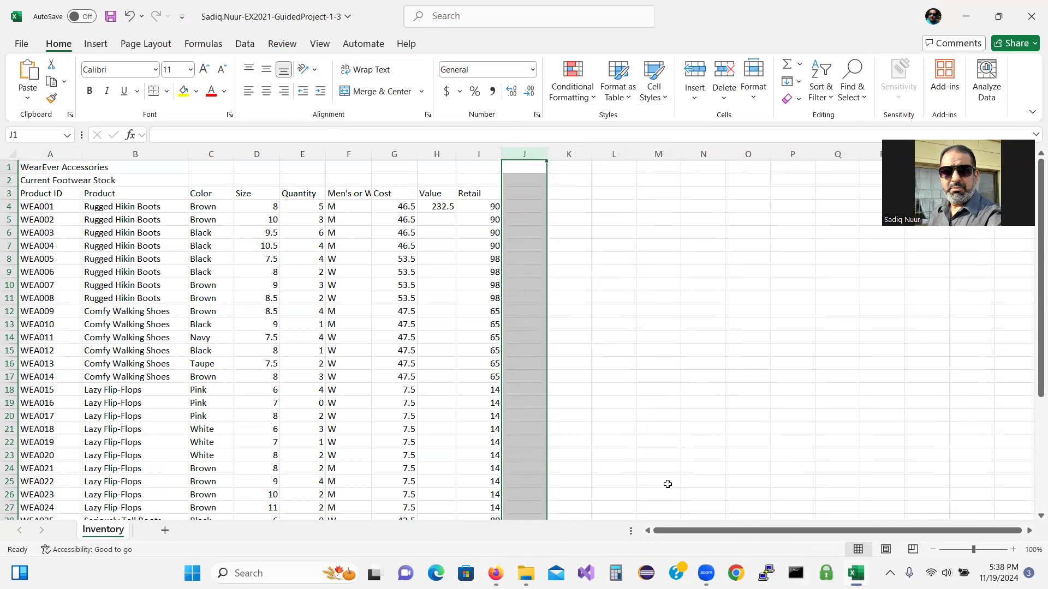
Mark step 7a as completed in the SIMnet instructions in the browser, and in Excel select cell H4 of the Inventory sheet.
left_click(495, 573)
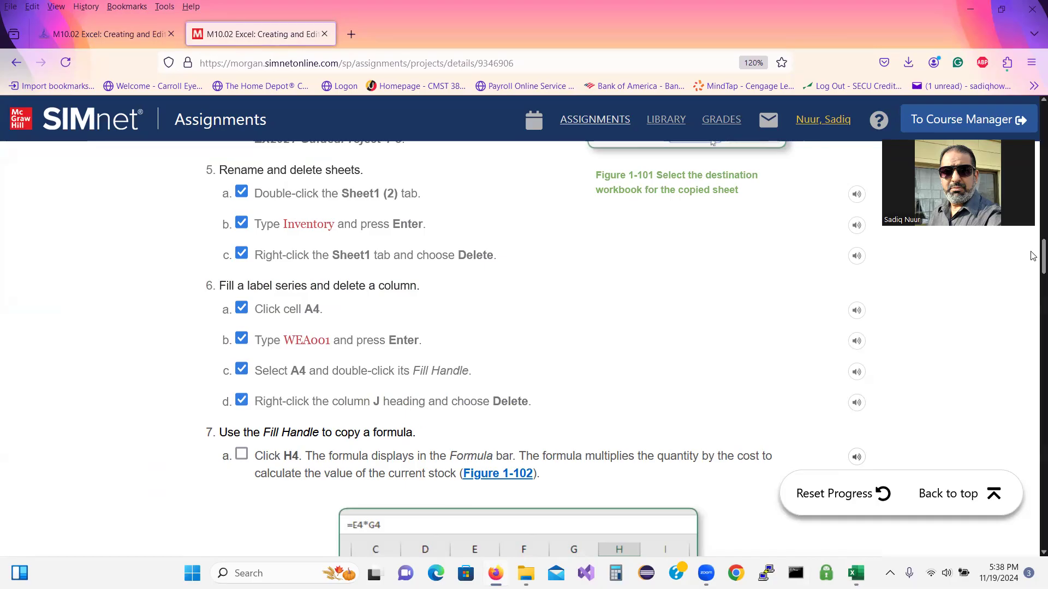
scroll(1032, 264, "down", 3)
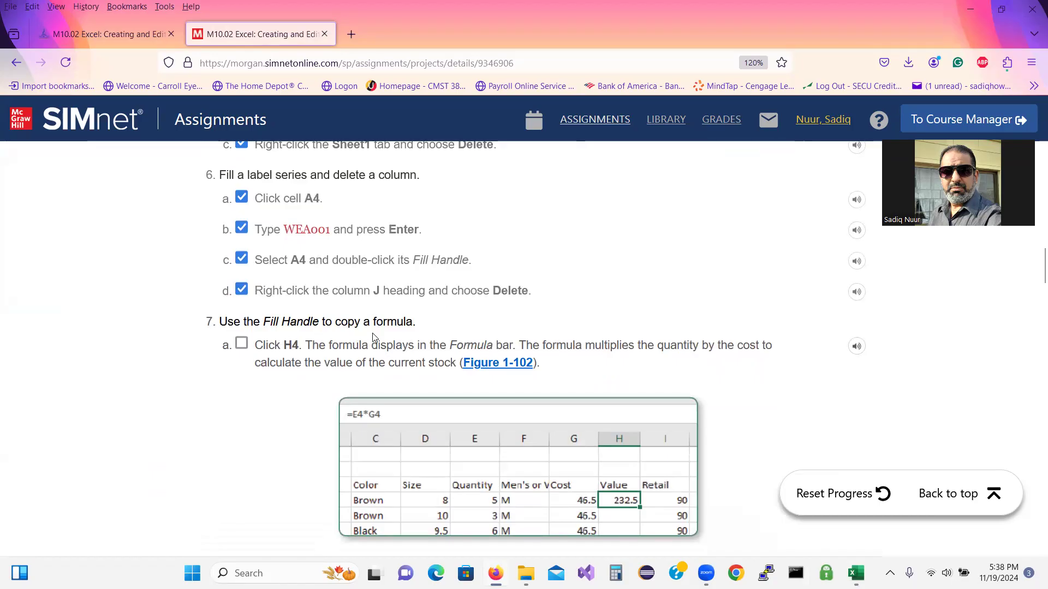
left_click(242, 344)
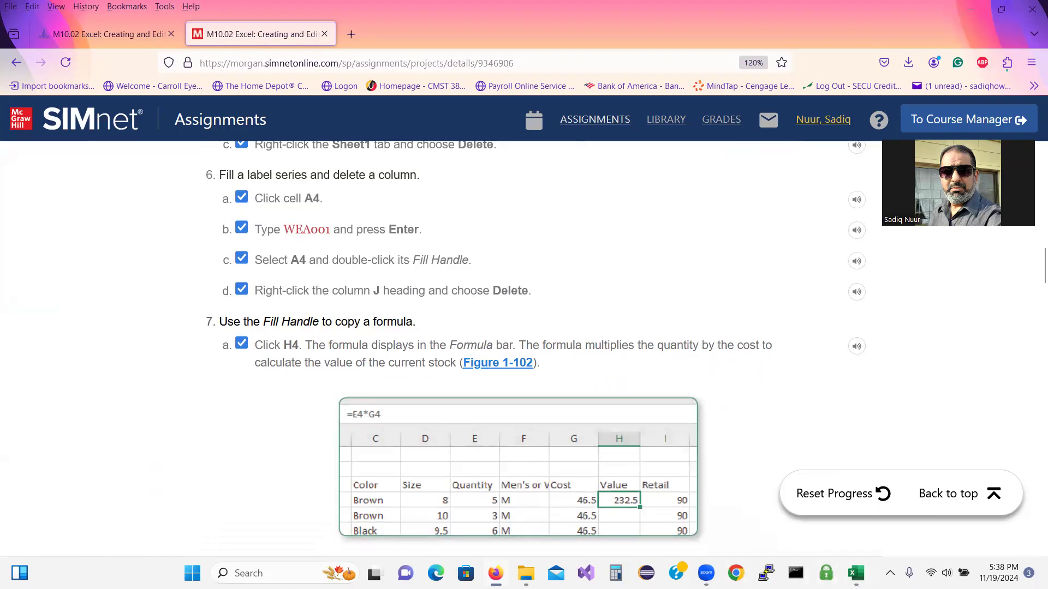
left_click(855, 573)
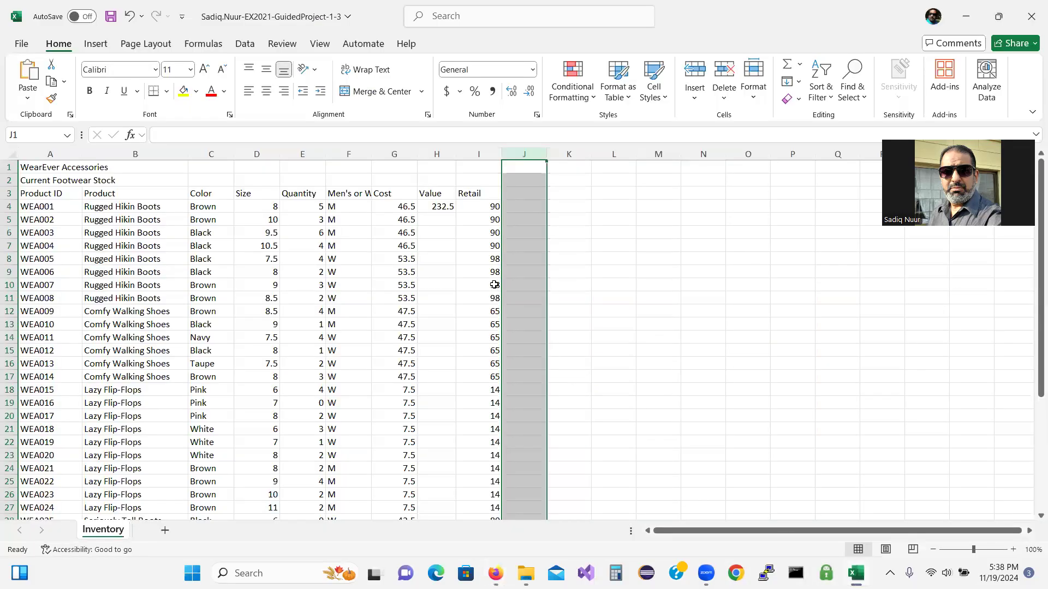
left_click(437, 208)
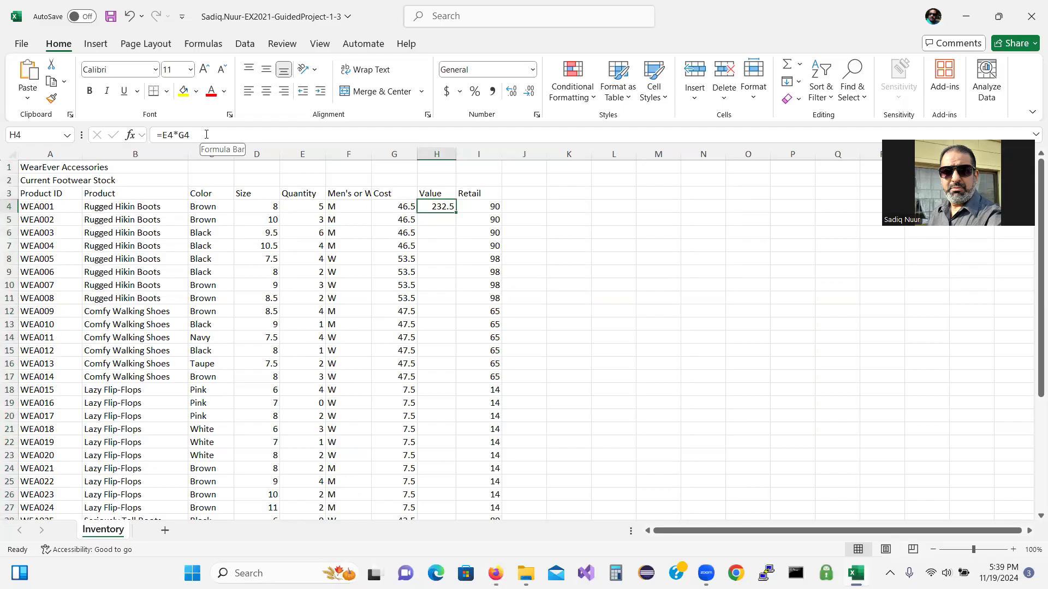
In Excel, fill the H4 formula down the Value column with the Fill Handle, and mark step 7b as completed in the SIMnet instructions.
left_click(498, 570)
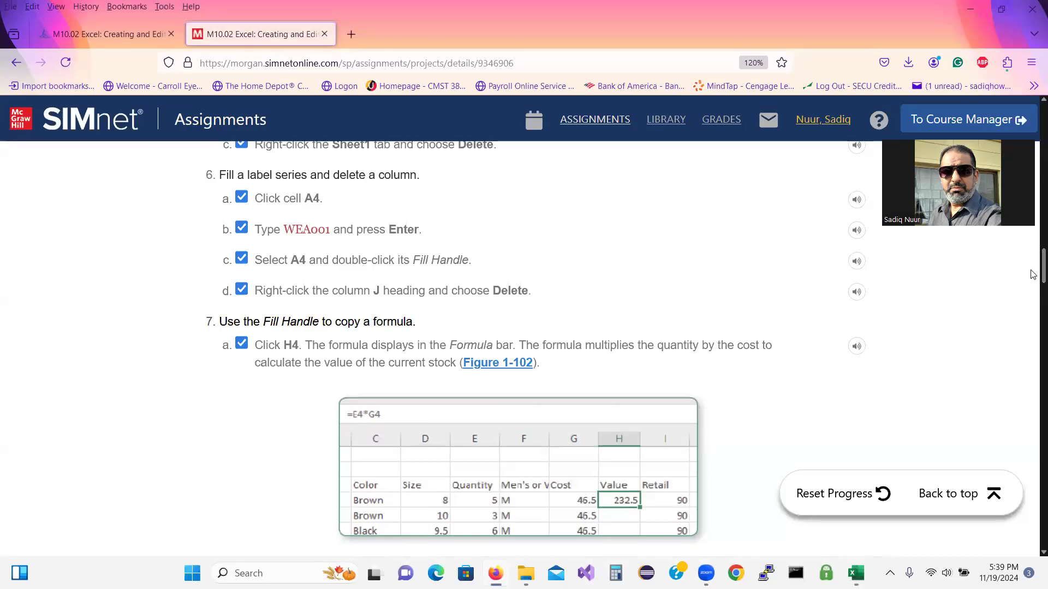
scroll(1033, 274, "down", 5)
scroll(1033, 300, "down", 1)
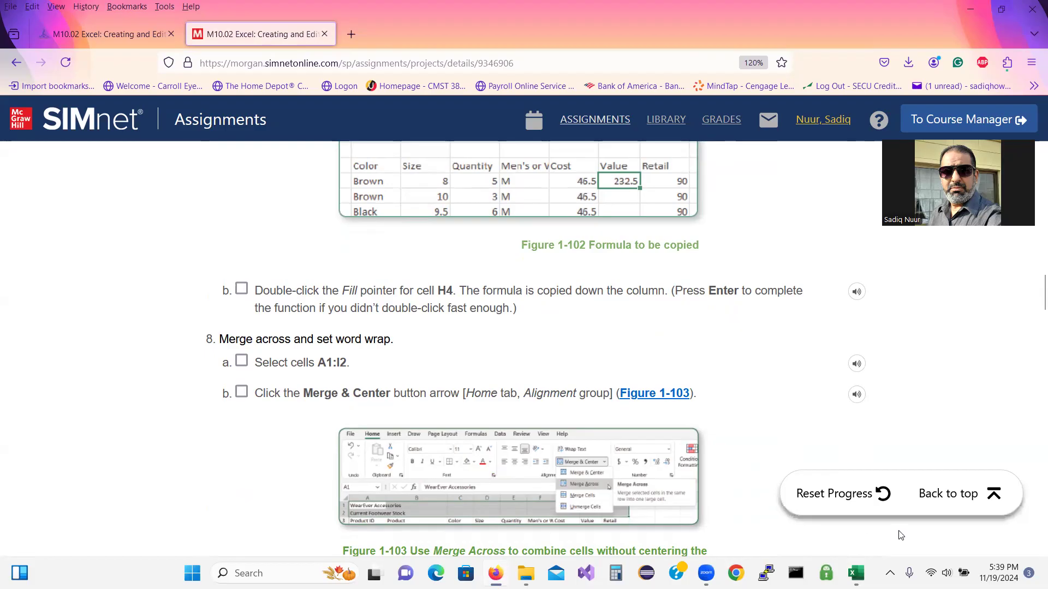
left_click(856, 573)
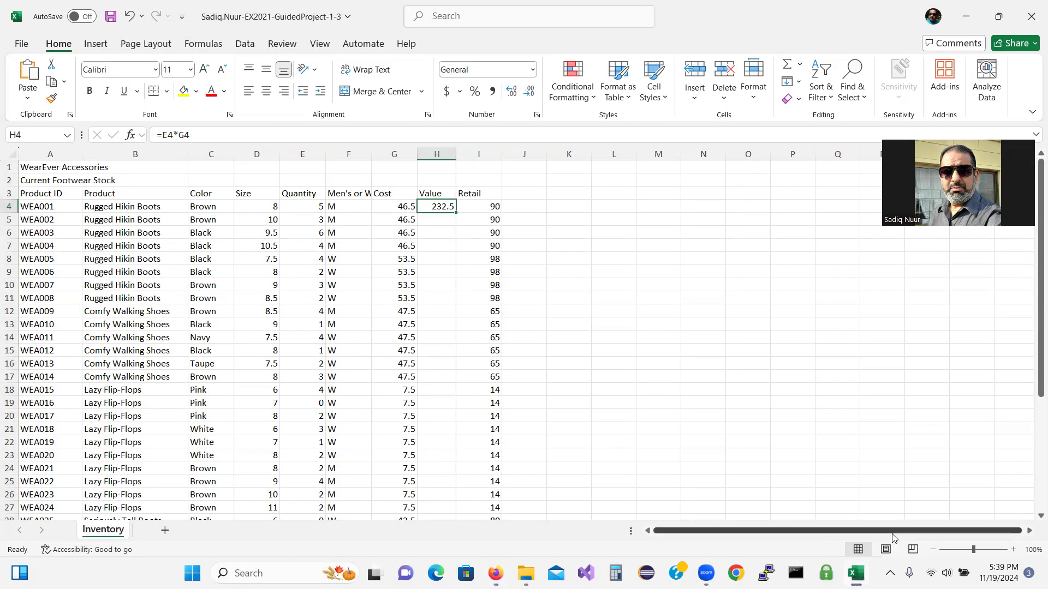
left_click(1014, 550)
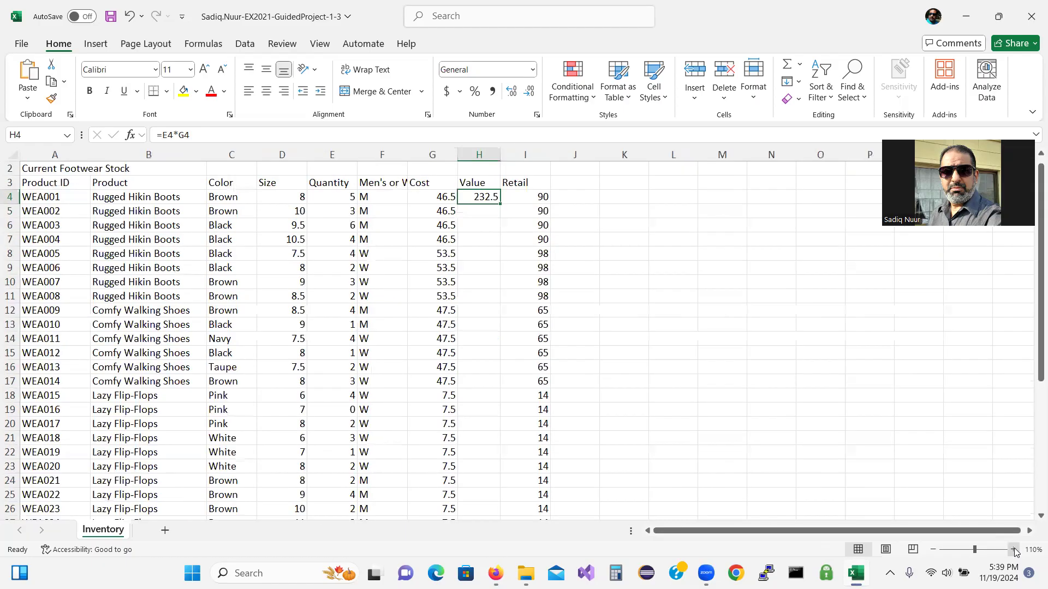
double_click(500, 203)
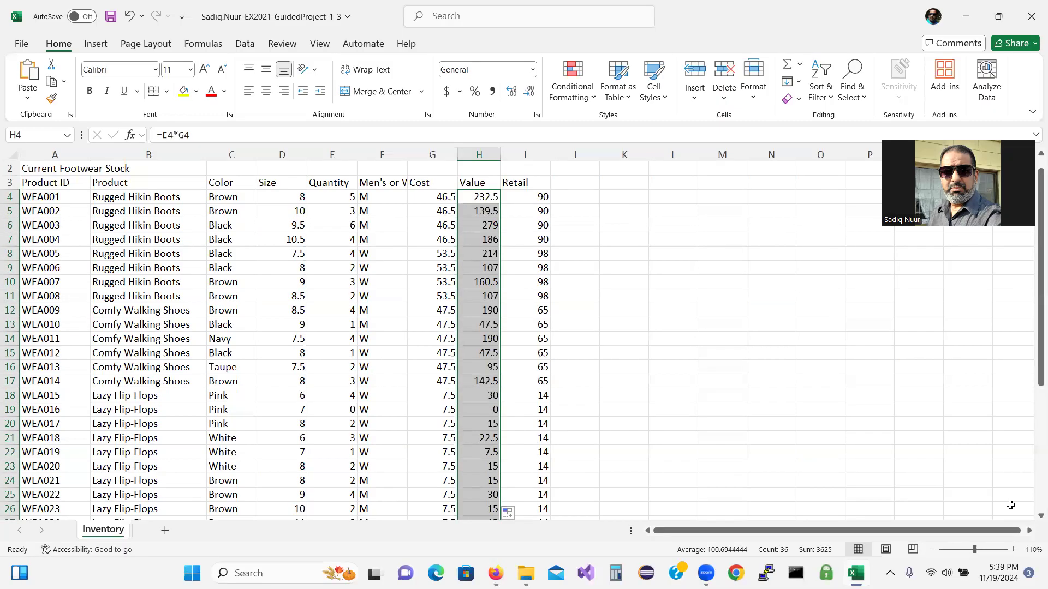
left_click(931, 552)
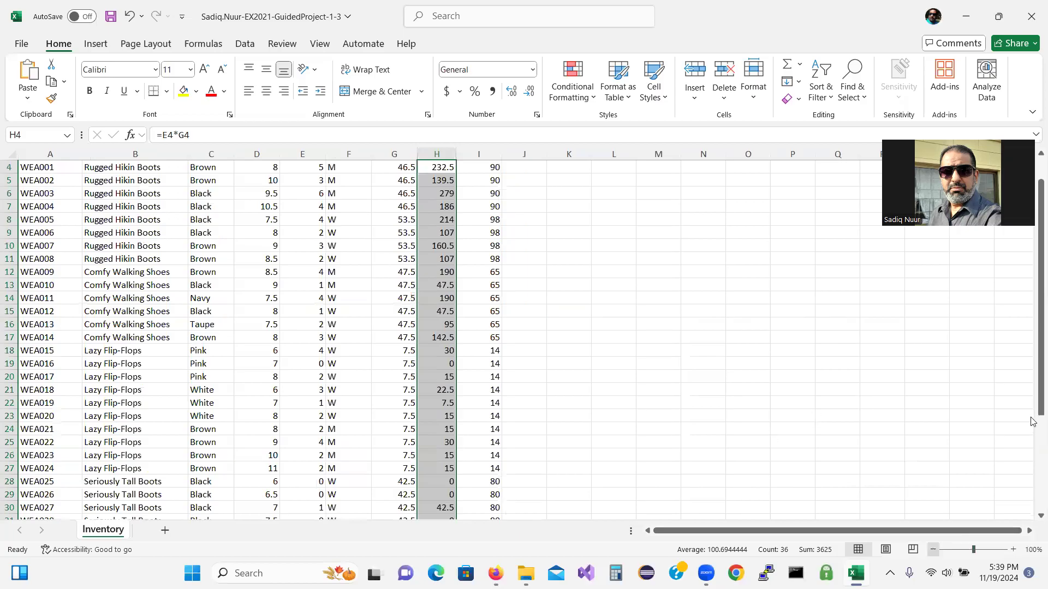
left_click_drag(1034, 414, 1031, 347)
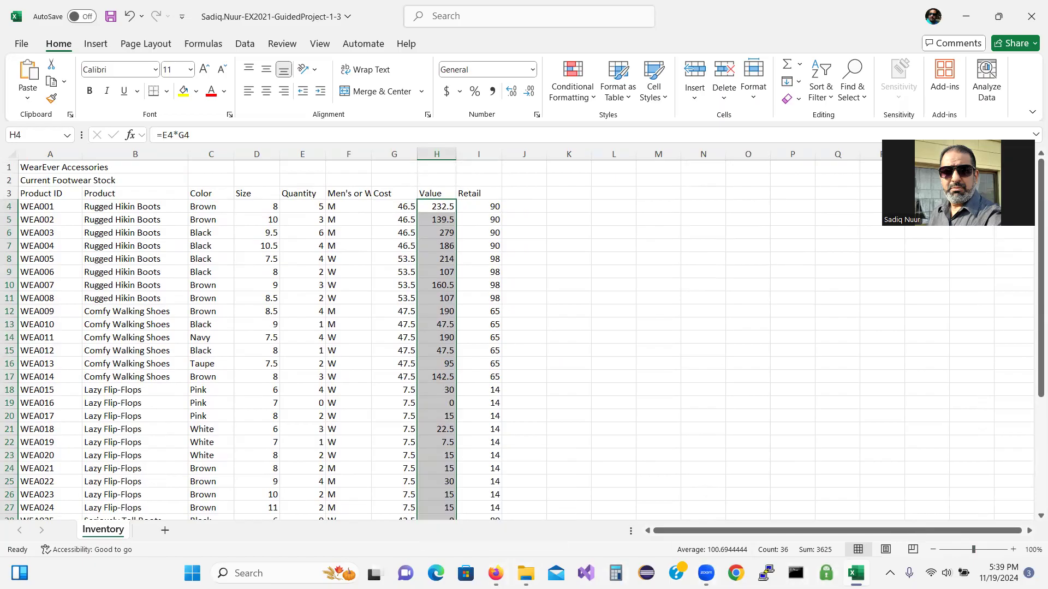
left_click(495, 573)
left_click(241, 289)
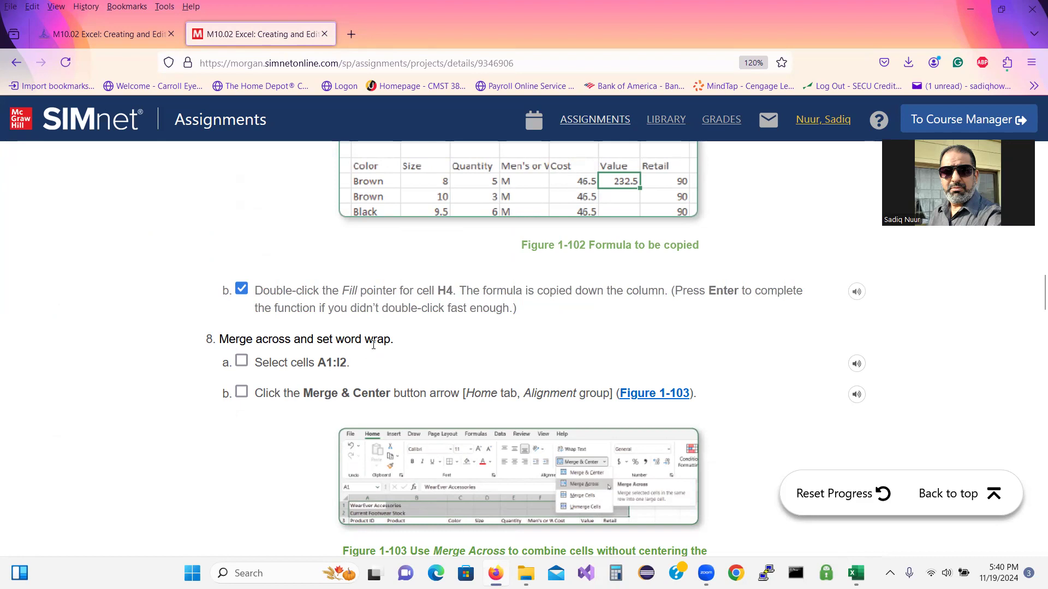
Mark step 8a as completed in the SIMnet instructions, and in Excel select cells A1:I2 on the Inventory sheet.
left_click(243, 362)
mouse_move(856, 573)
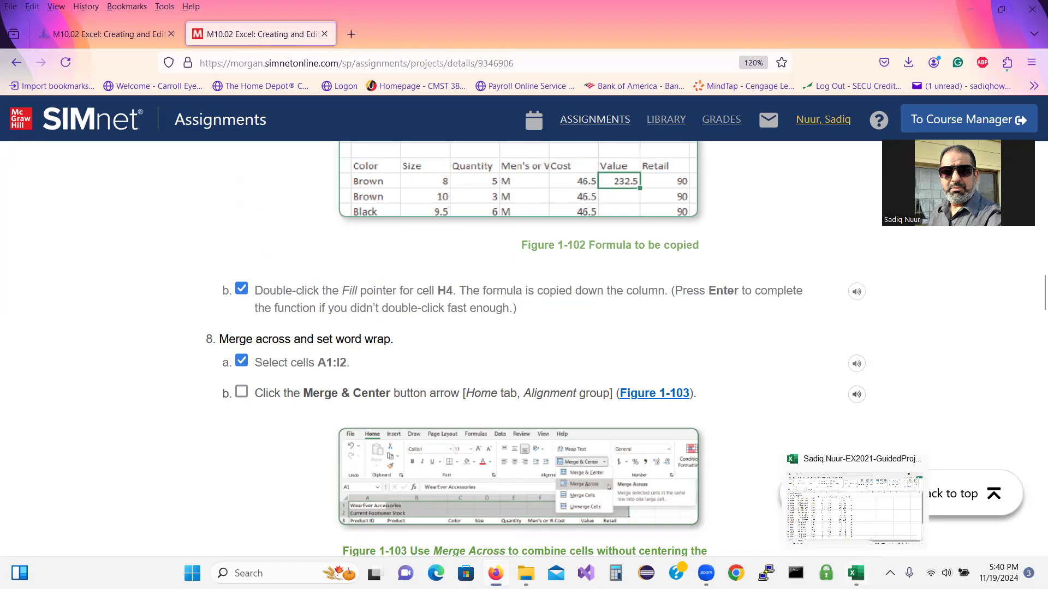
left_click(854, 508)
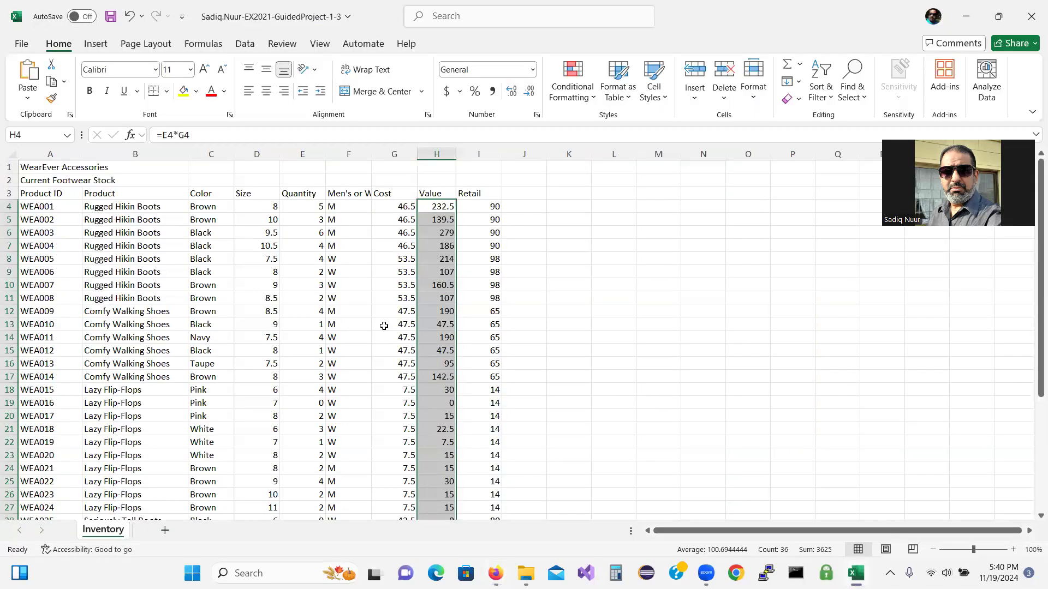
left_click(76, 170)
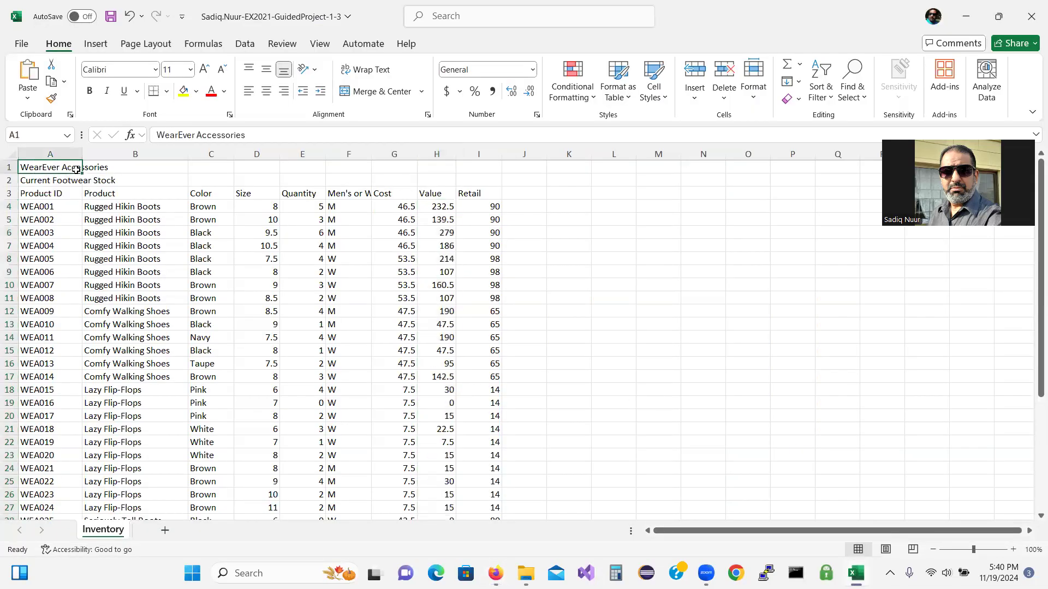
left_click_drag(76, 170, 464, 177)
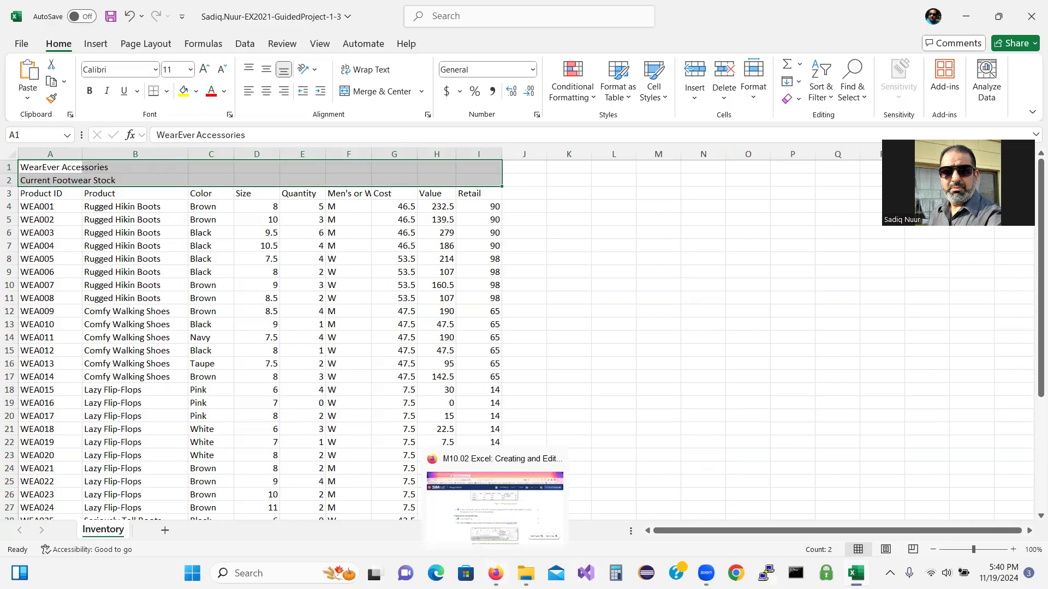
Apply Merge Across to cells A1:I2 in Excel, and mark steps 8b and 8c as completed in the SIMnet instructions.
left_click(495, 571)
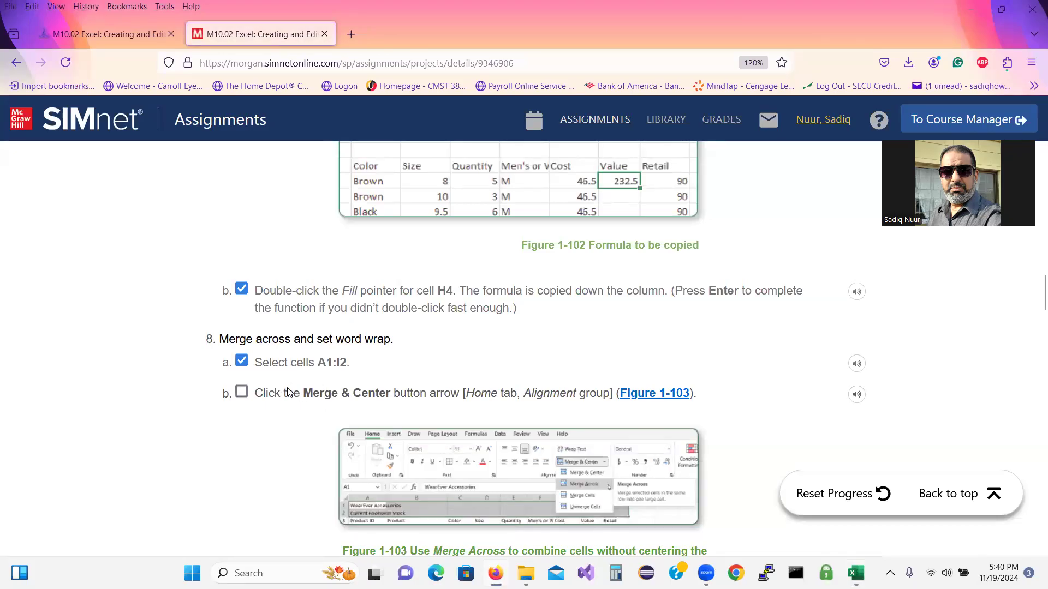
left_click(241, 393)
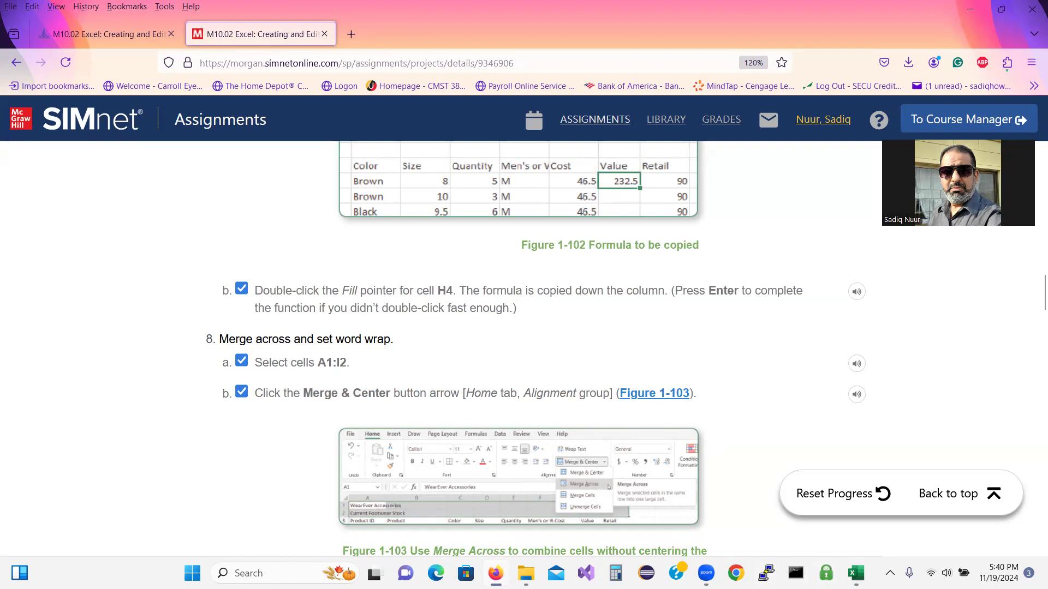
left_click(856, 573)
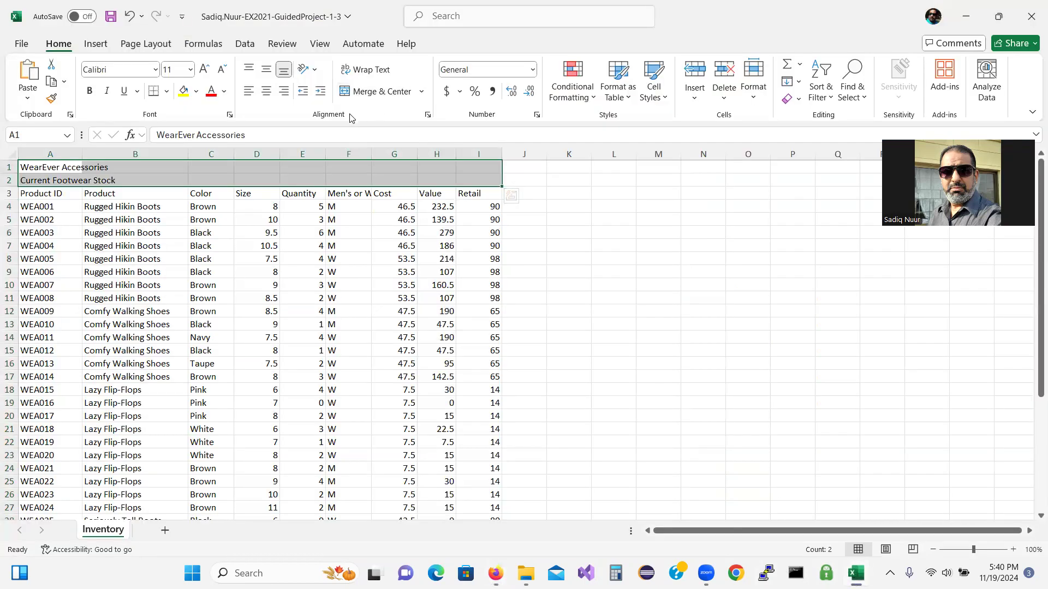
key("ctrl+q")
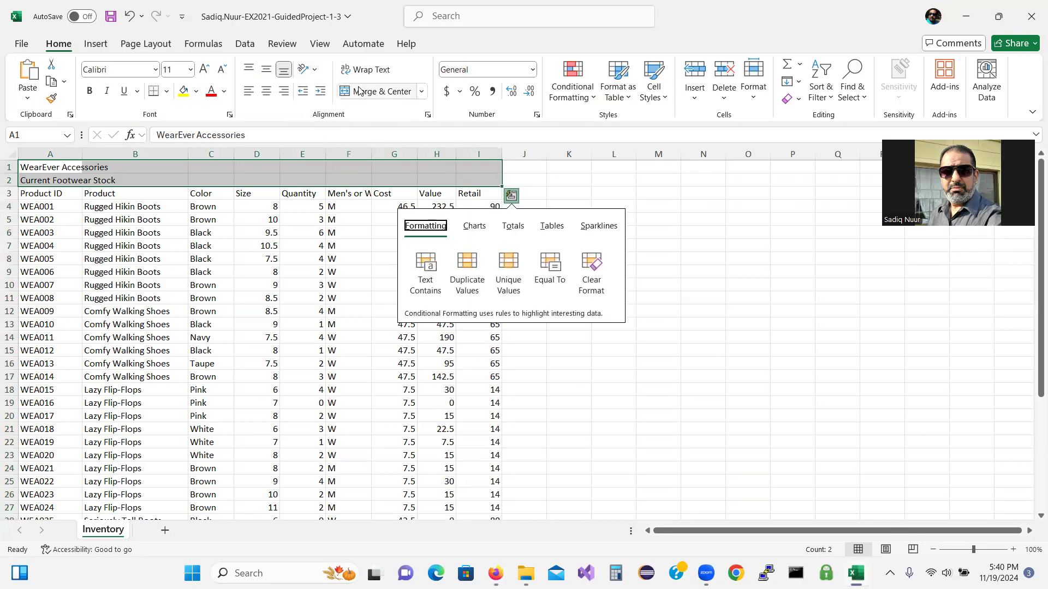
left_click(423, 91)
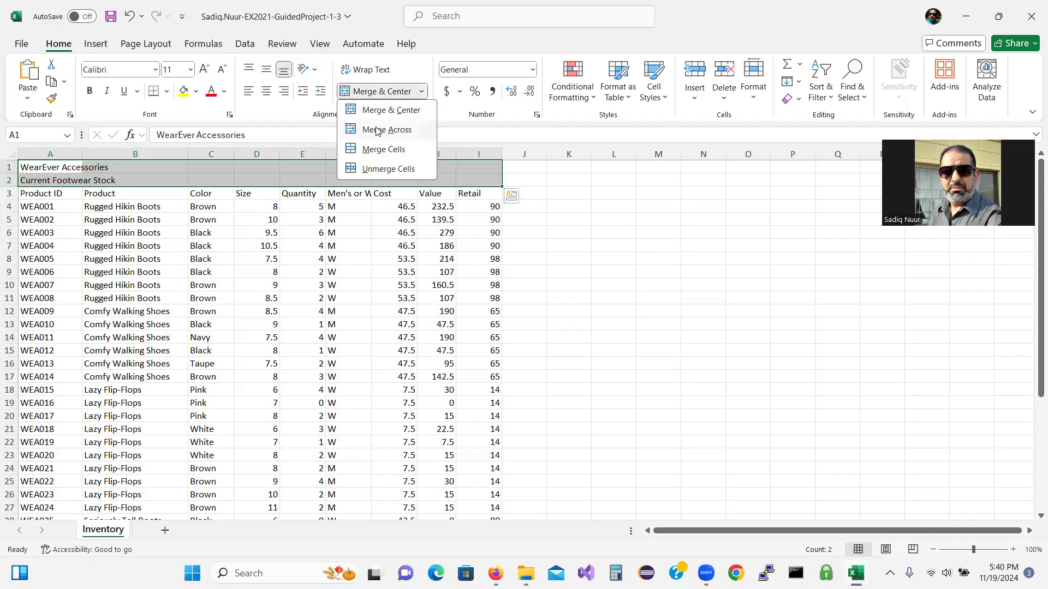
left_click(396, 131)
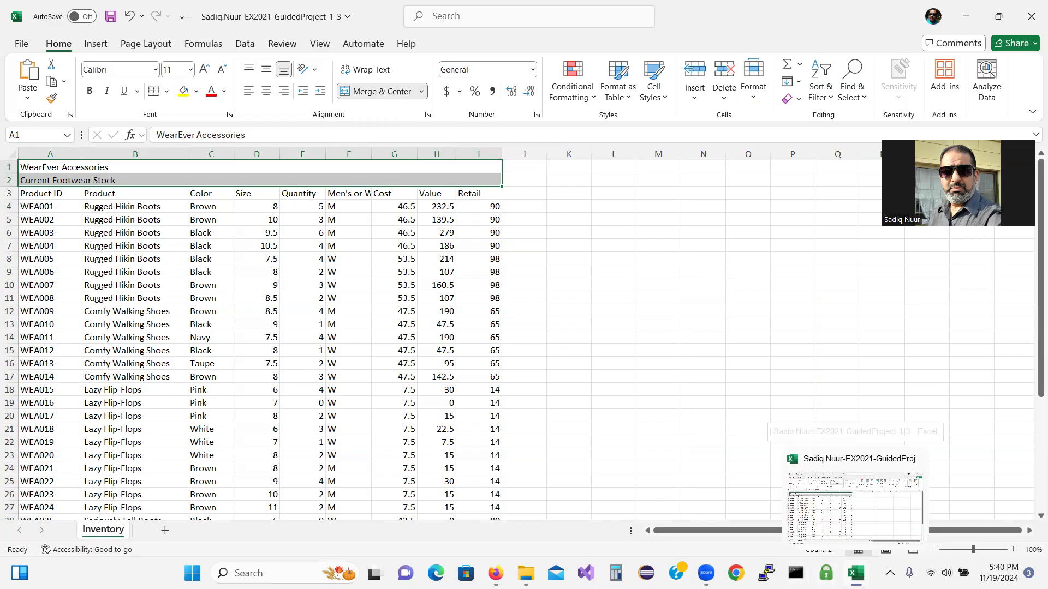
left_click(495, 573)
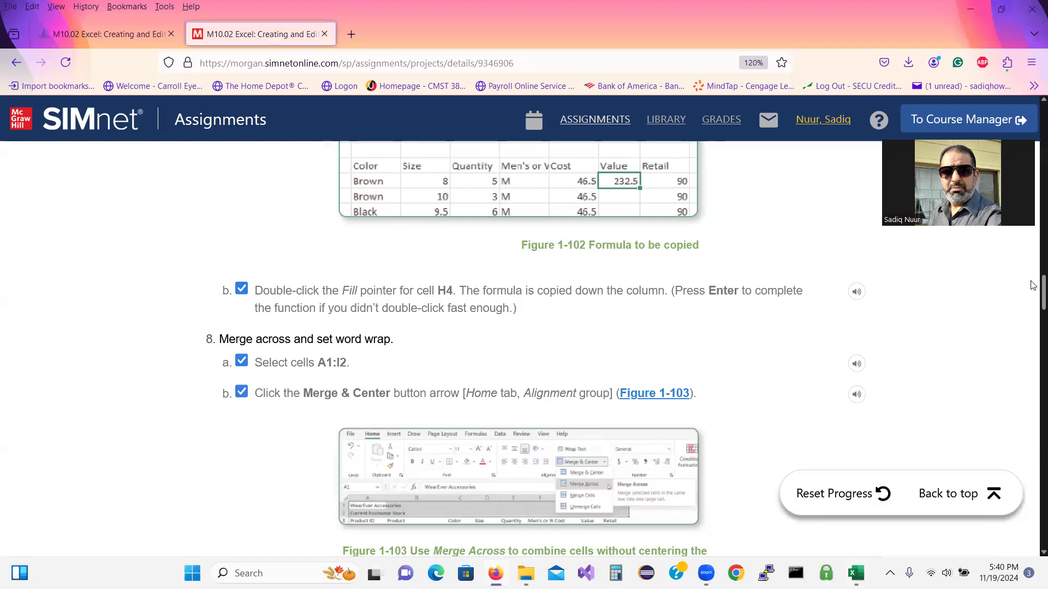
scroll(1033, 295, "down", 3)
scroll(1033, 303, "down", 2)
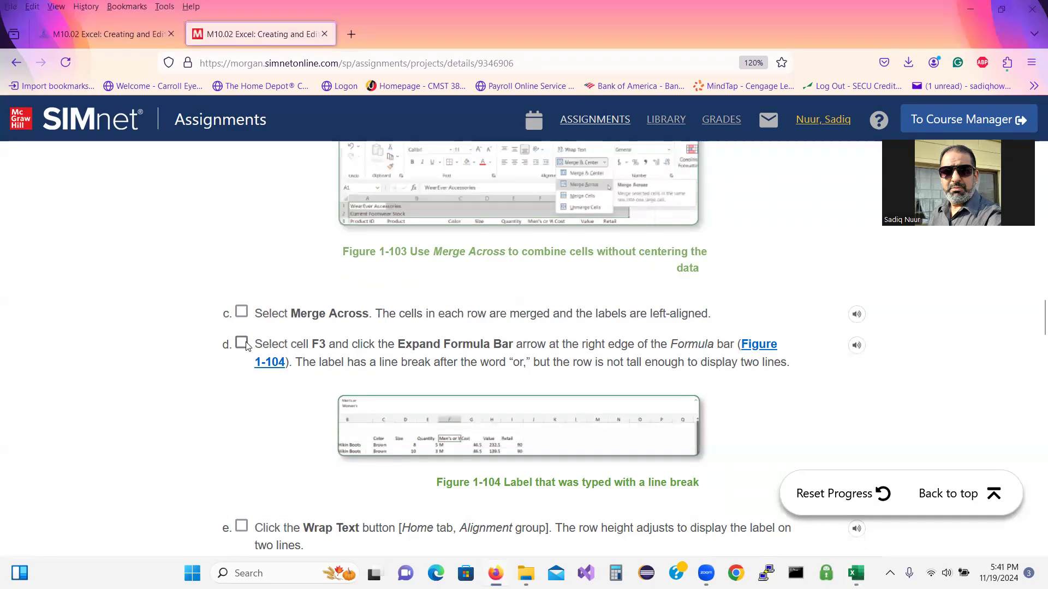
left_click(241, 312)
Mark step 8d as completed in the SIMnet instructions, and in Excel select cell F3 with the Men's or Women's label.
left_click(241, 343)
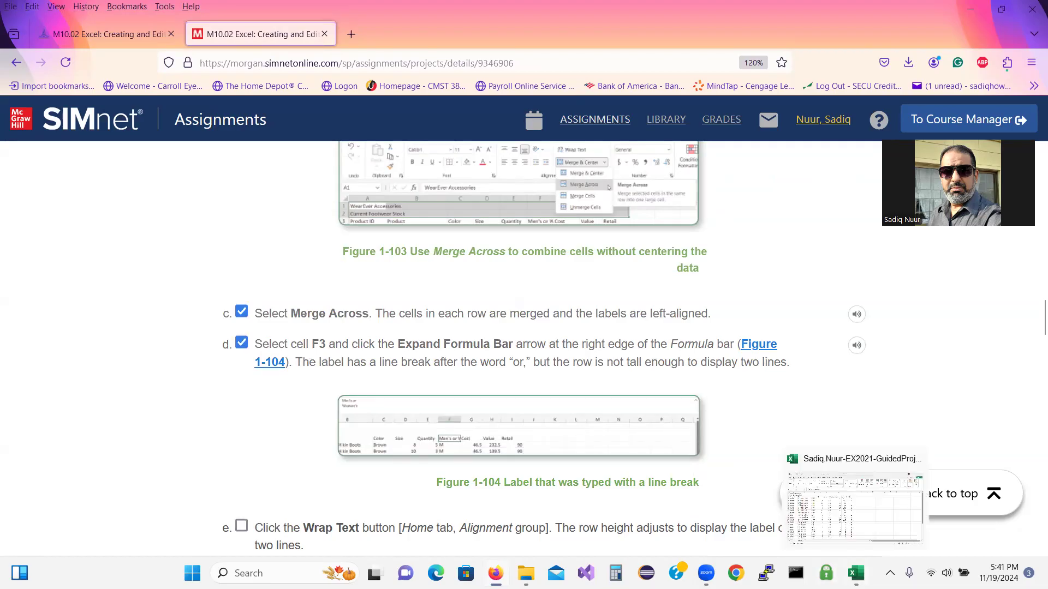
left_click(855, 573)
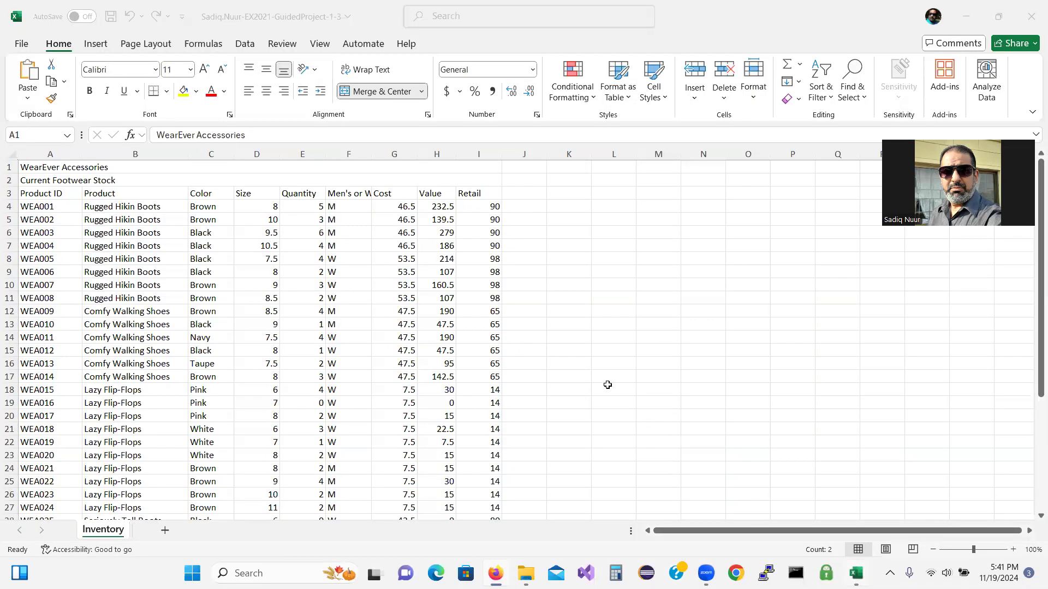
left_click(357, 208)
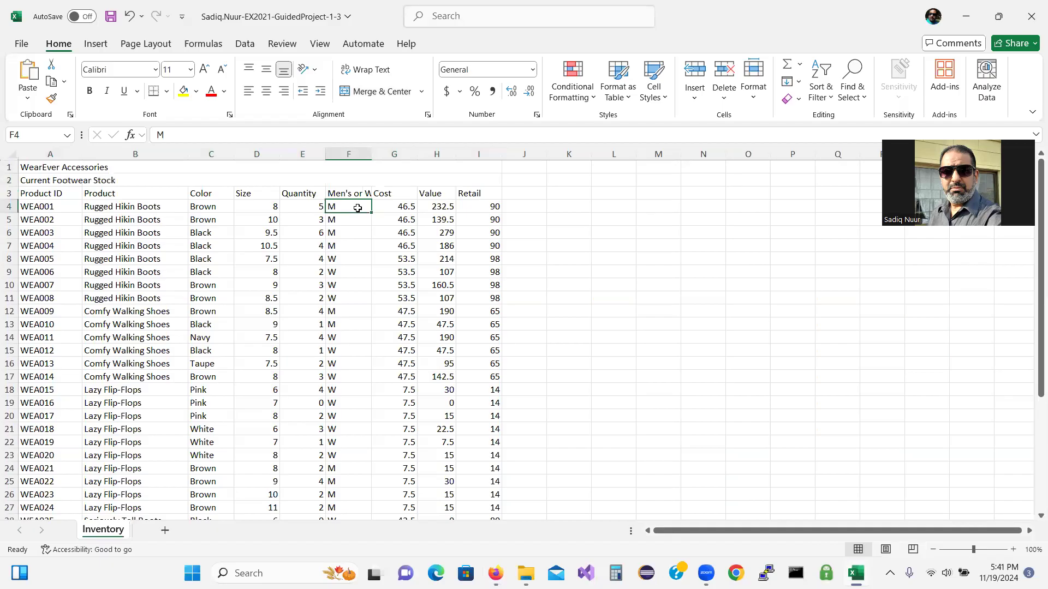
left_click(366, 195)
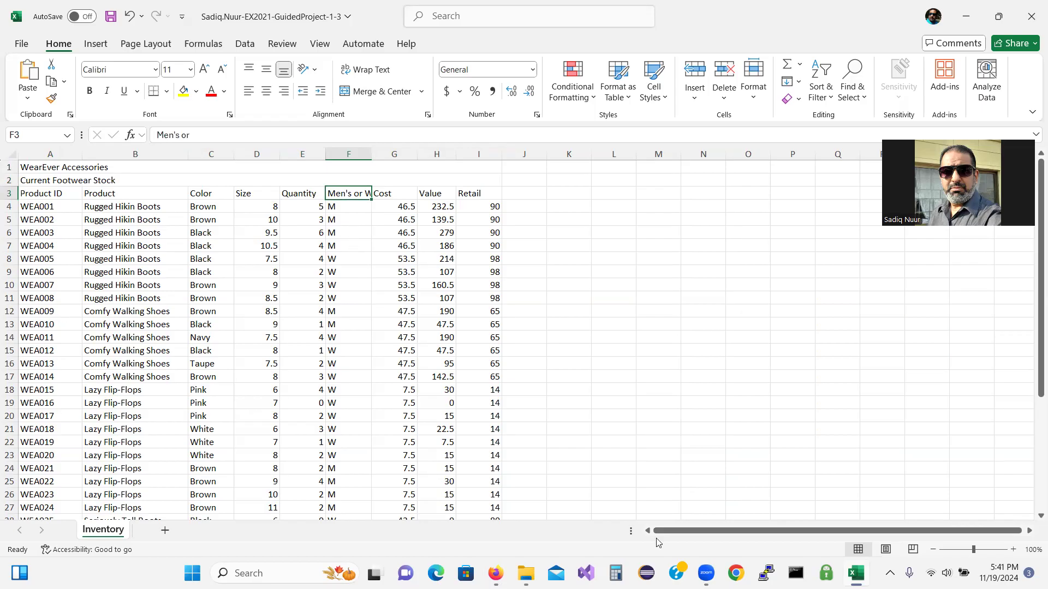
Mark step 8e as completed in the SIMnet instructions, and in Excel apply Wrap Text to cell F3.
left_click(495, 573)
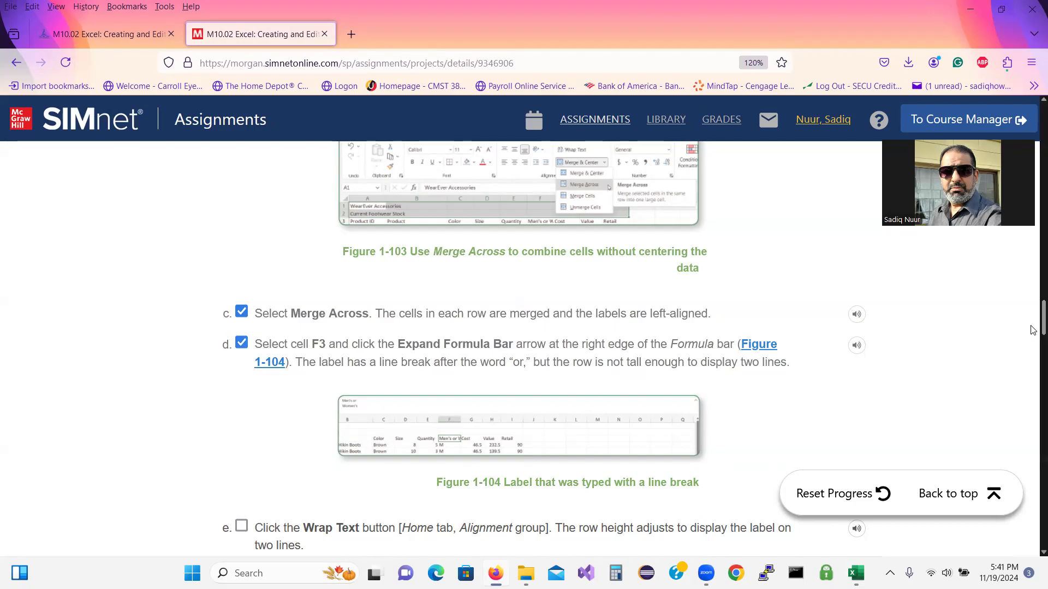
scroll(1033, 330, "down", 2)
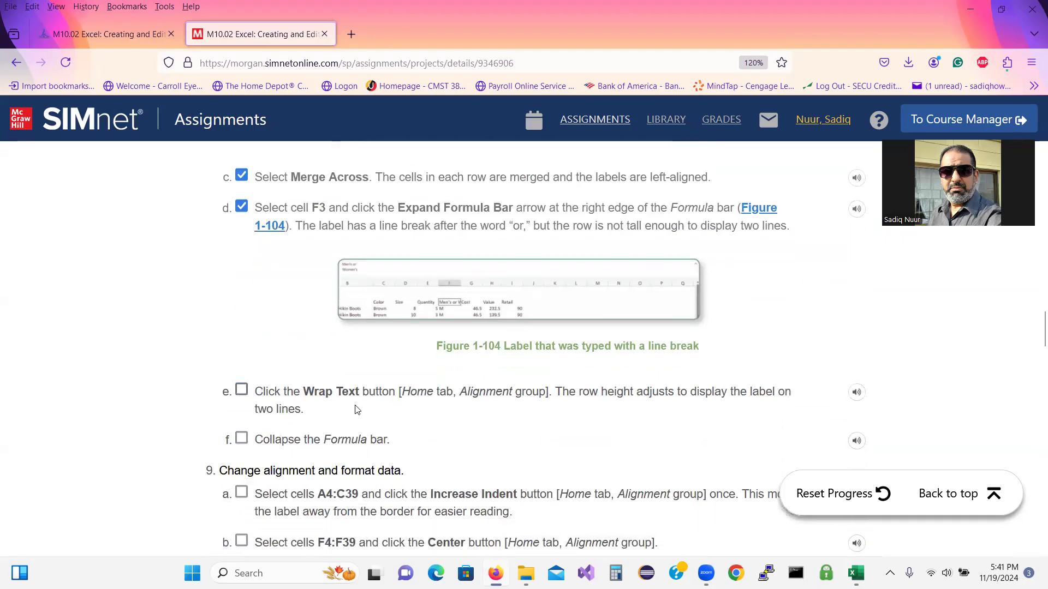
left_click(241, 389)
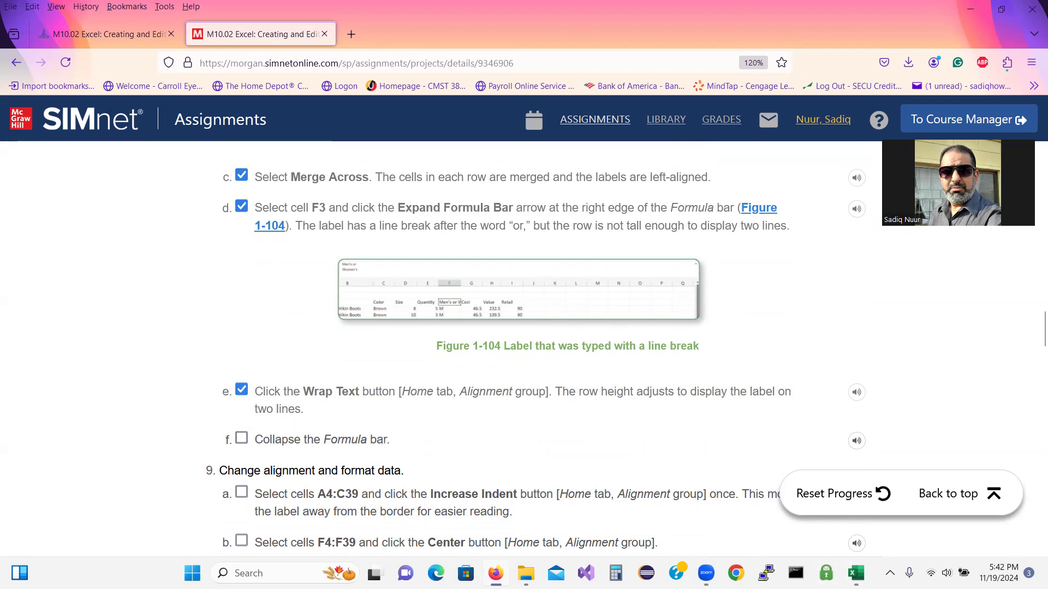
left_click(856, 573)
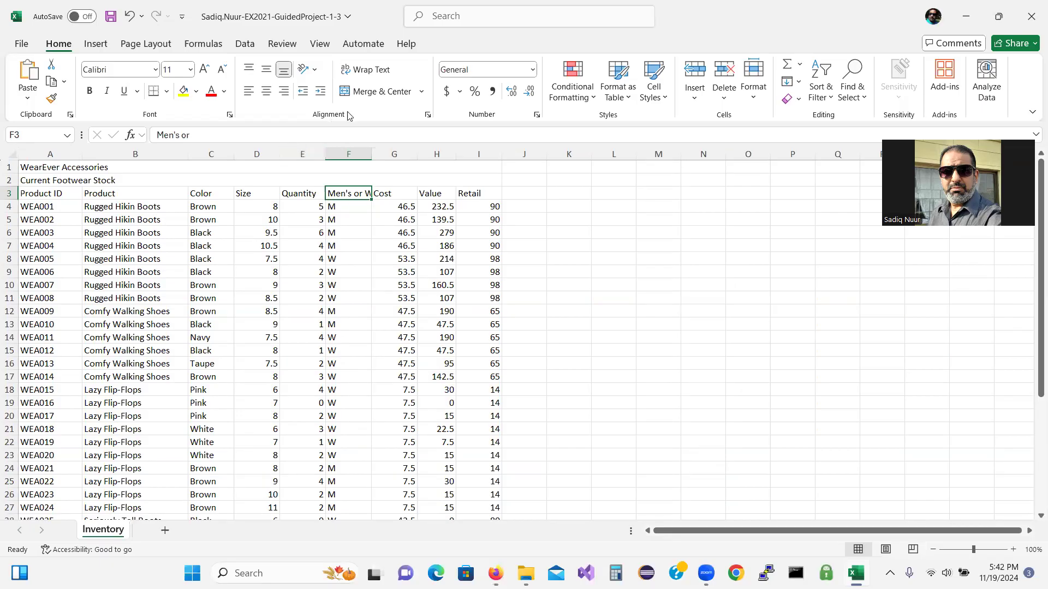
key("ctrl")
key("ctrl")
key("ctrl")
key("ctrl")
key("ctrl")
key("ctrl")
key("ctrl")
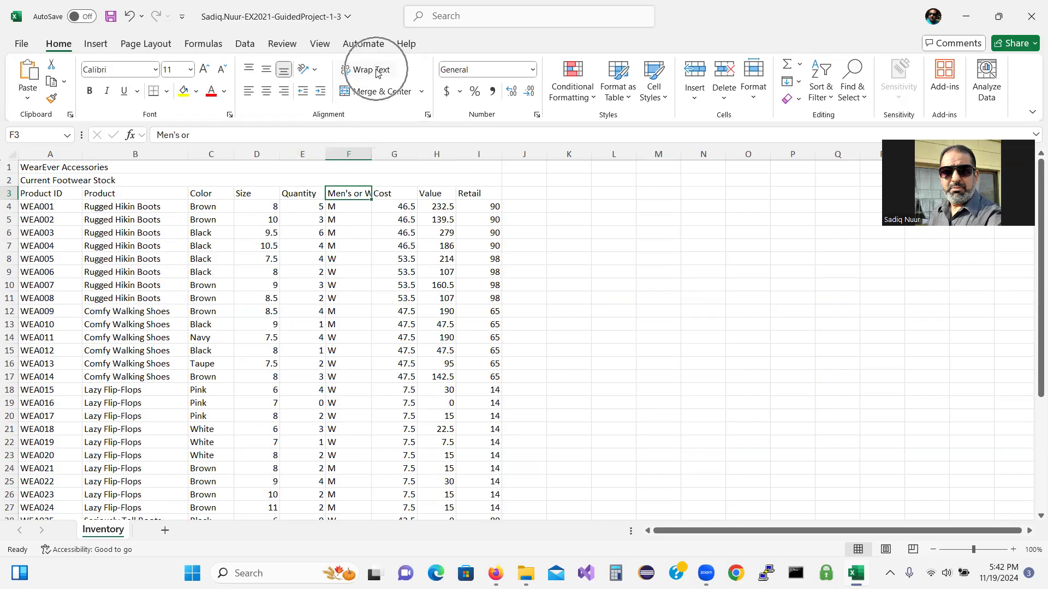
left_click(377, 73)
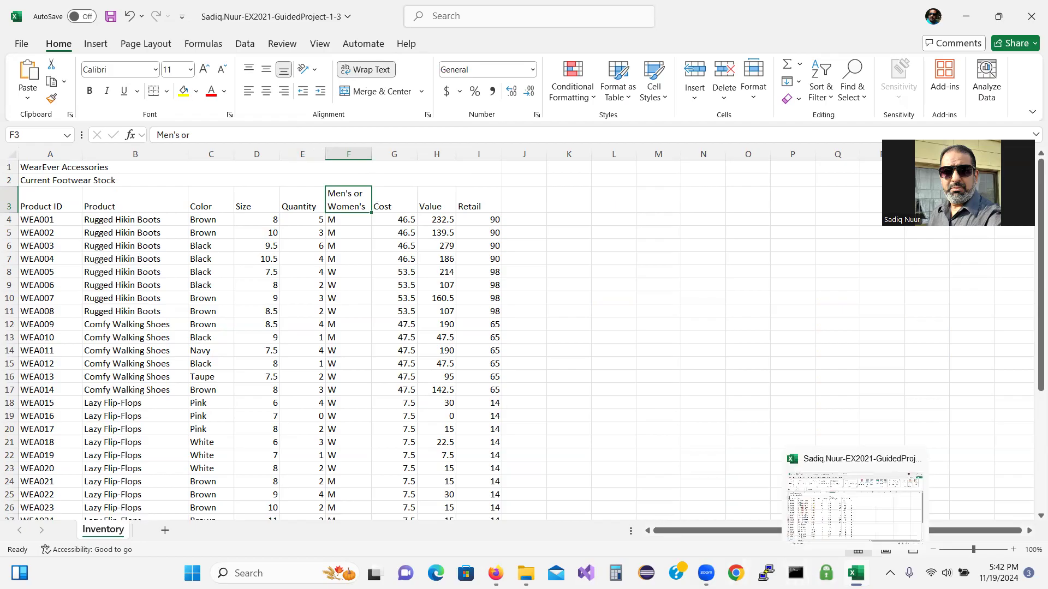
Mark step 8f as completed in the SIMnet instructions.
left_click(855, 573)
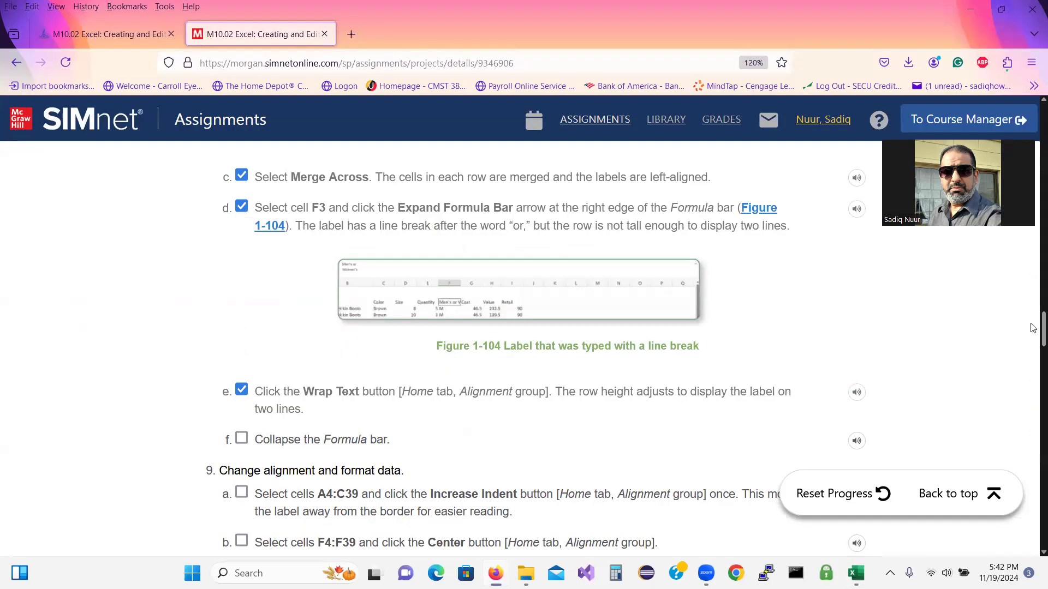
scroll(1033, 328, "down", 3)
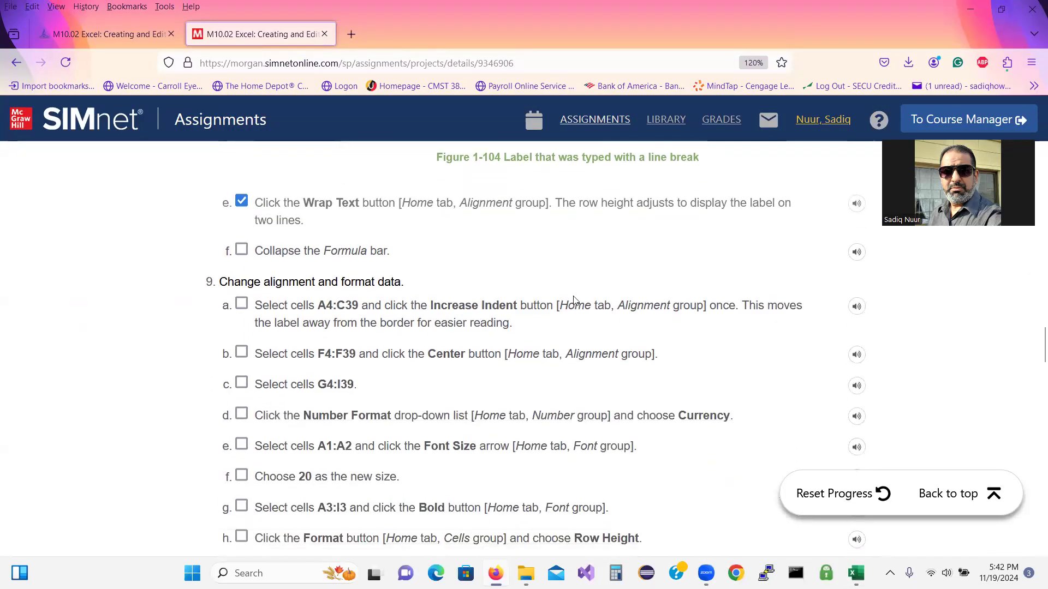
left_click(241, 250)
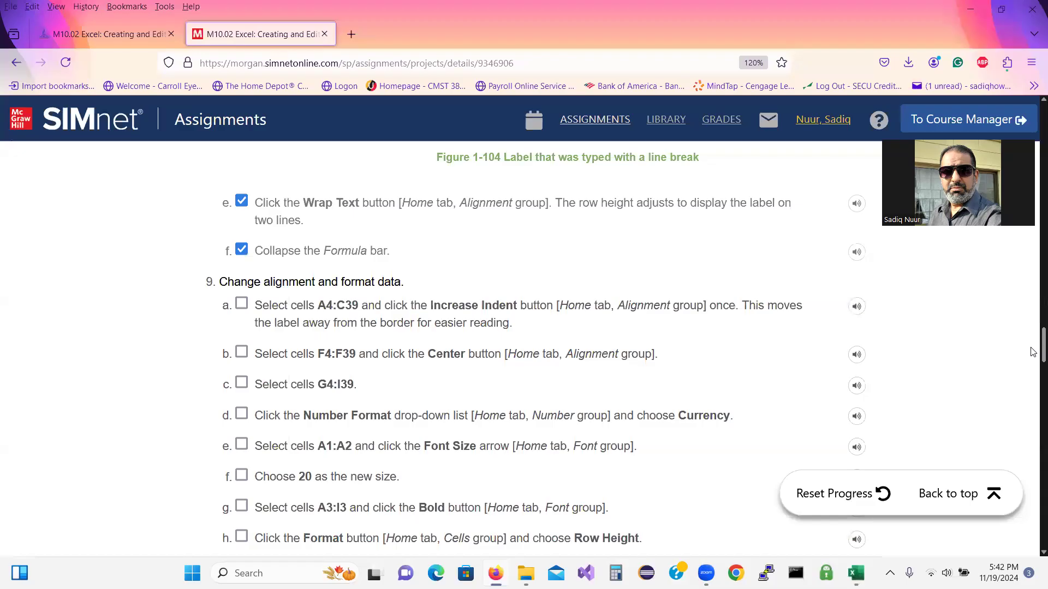
scroll(1033, 349, "up", 3)
scroll(1033, 338, "down", 2)
mouse_move(855, 573)
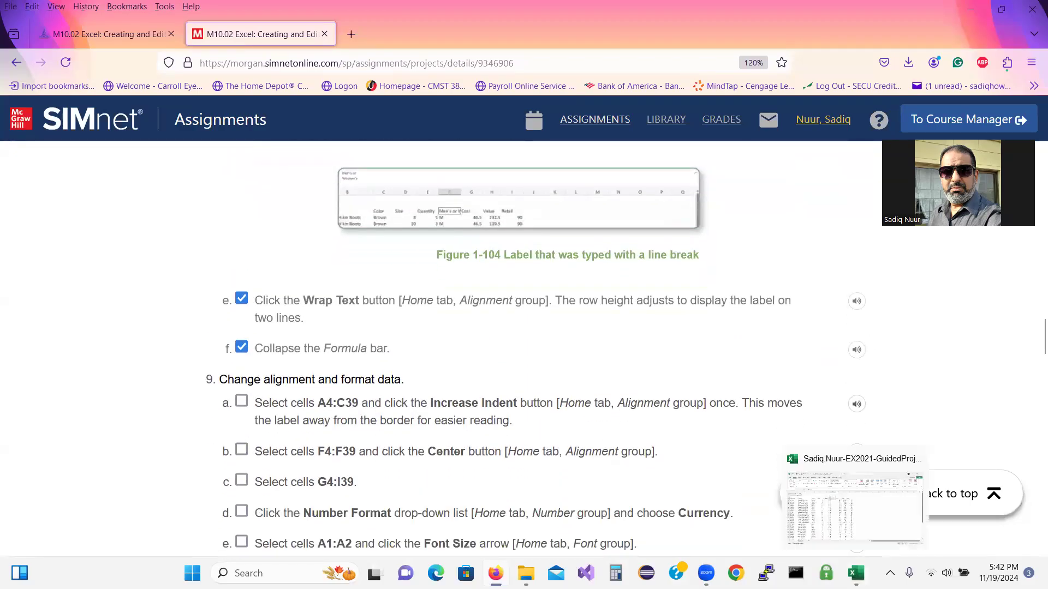
In Excel, expand the Formula bar to view the full two-line label of cell F3, and collapse it again.
left_click(854, 508)
key("super+Up")
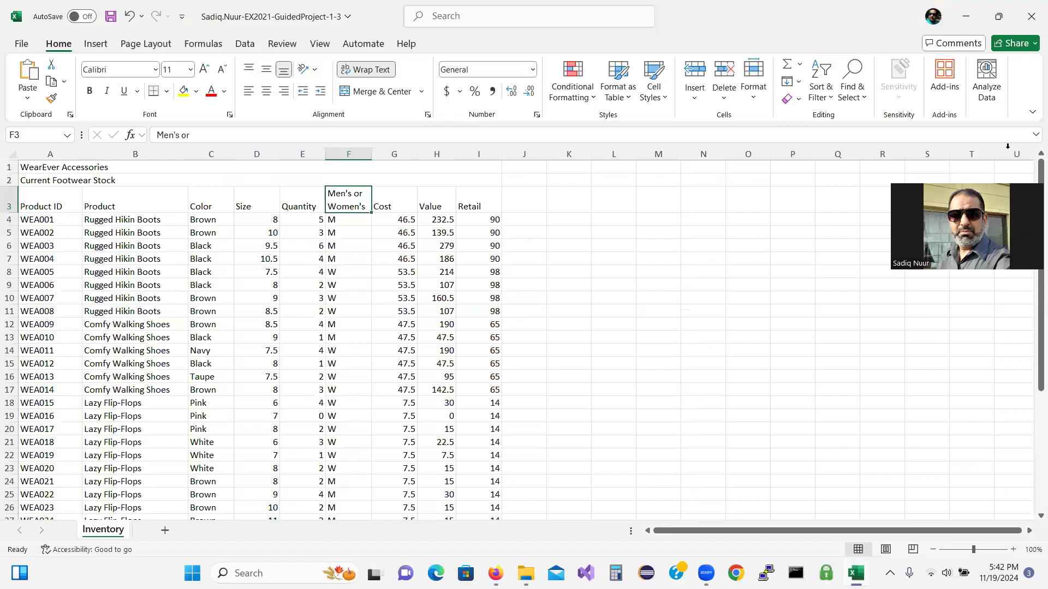
left_click(1034, 135)
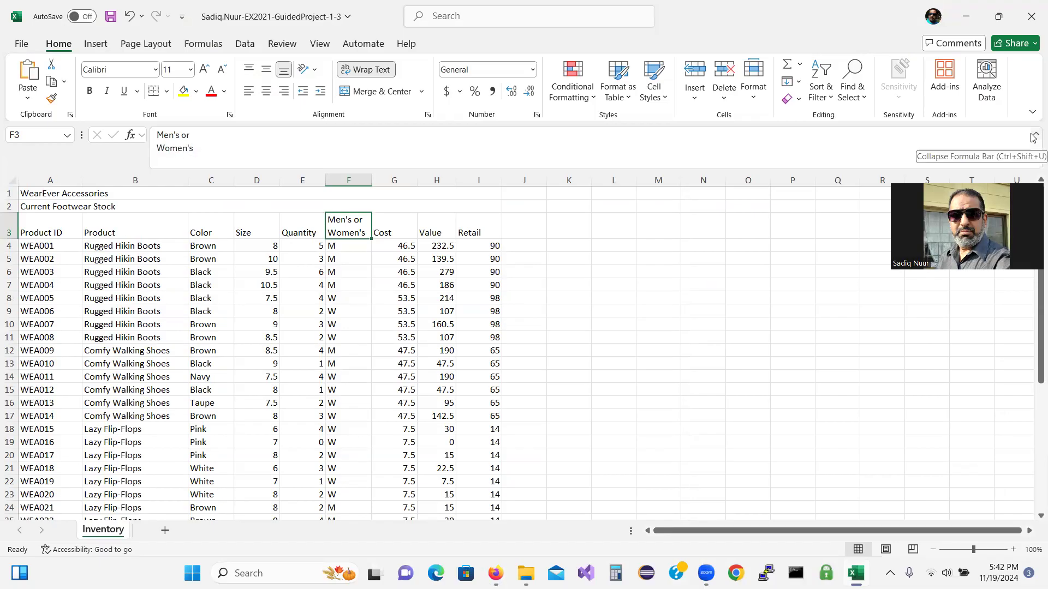
left_click(1032, 136)
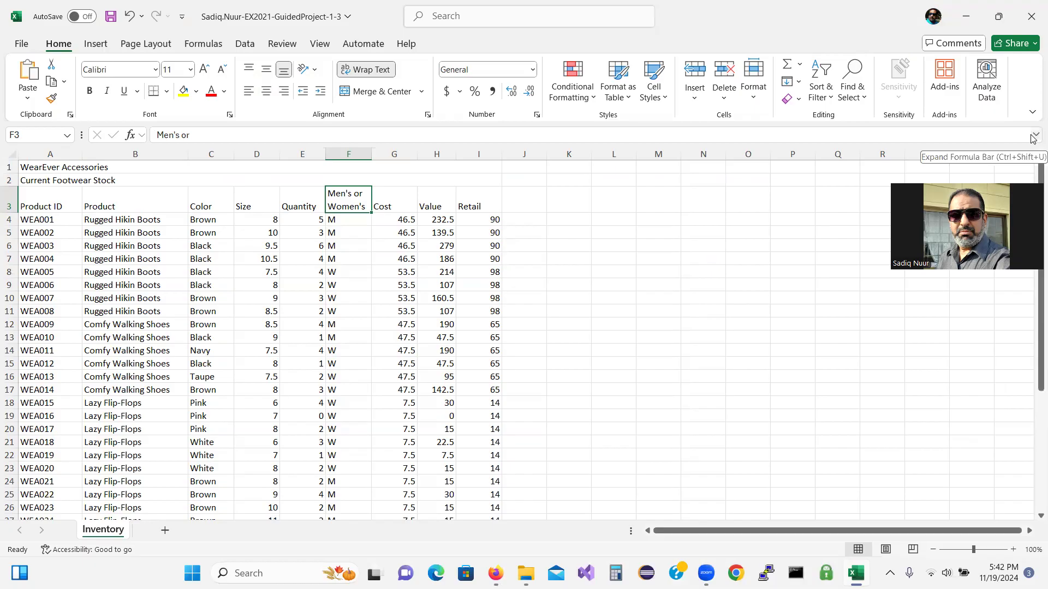
left_click(1033, 136)
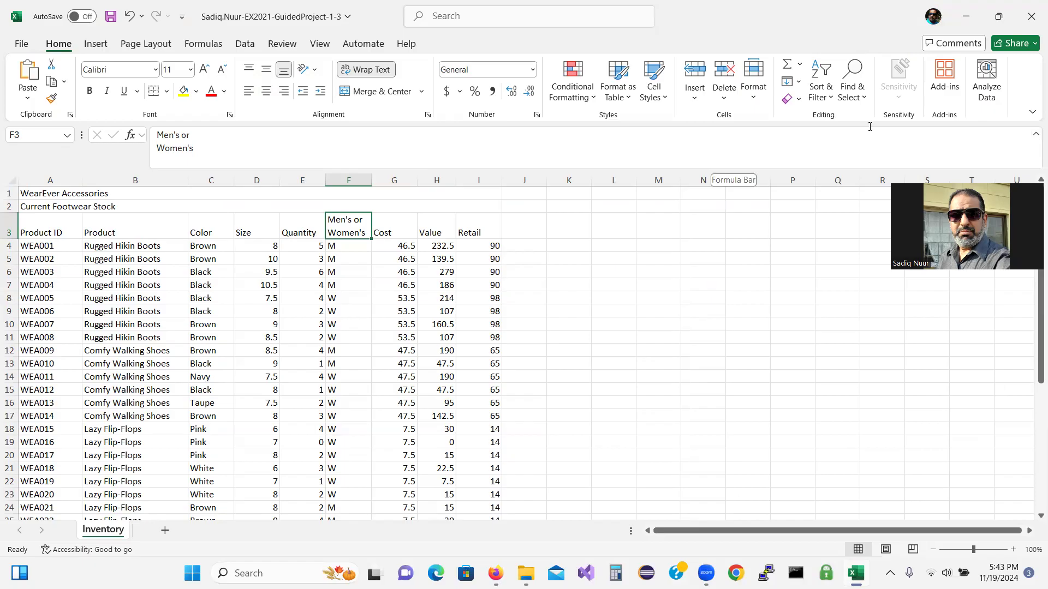
left_click(1033, 136)
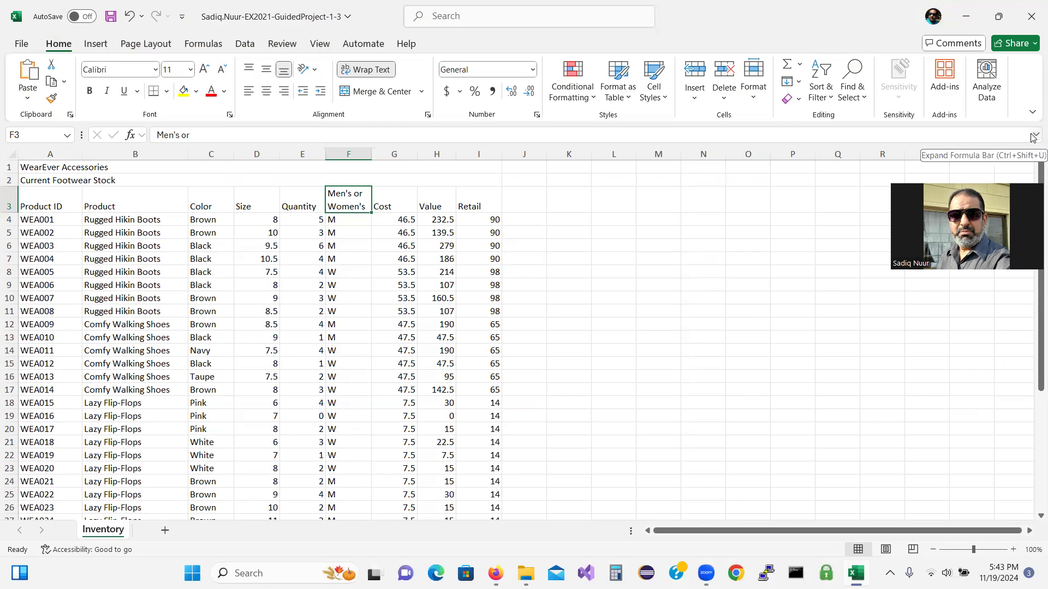
left_click(1033, 137)
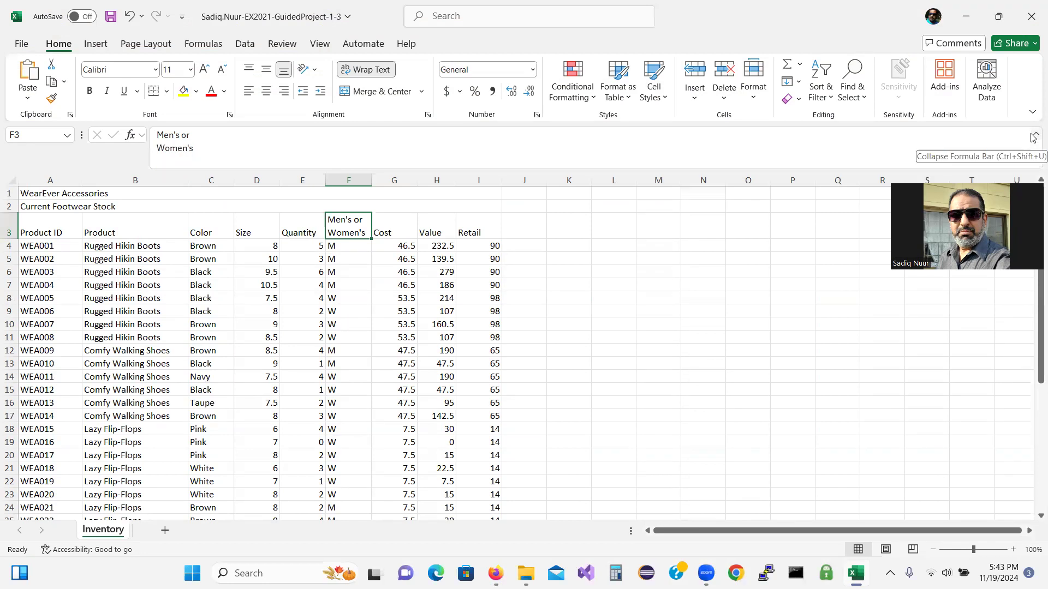
left_click(1033, 136)
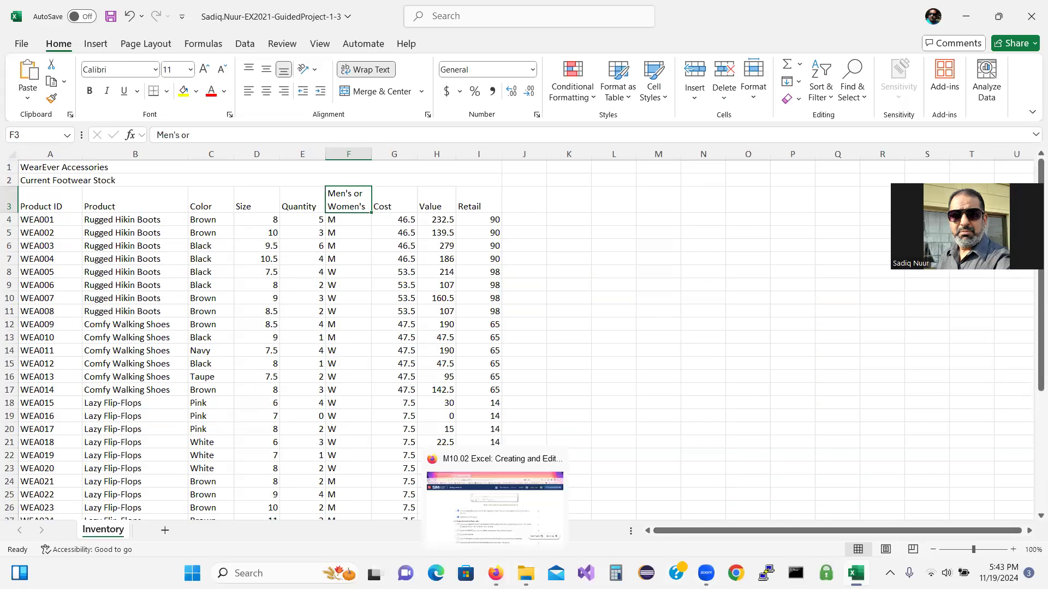
Mark step 9a as completed in the SIMnet instructions and switch to the Inventory sheet in Excel.
left_click(495, 573)
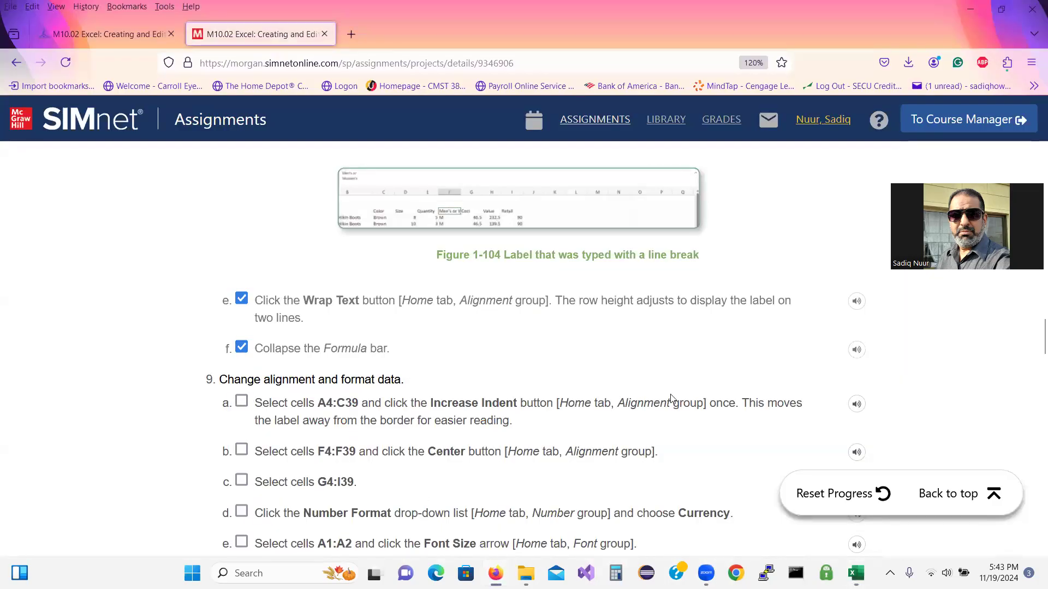
scroll(1033, 335, "down", 3)
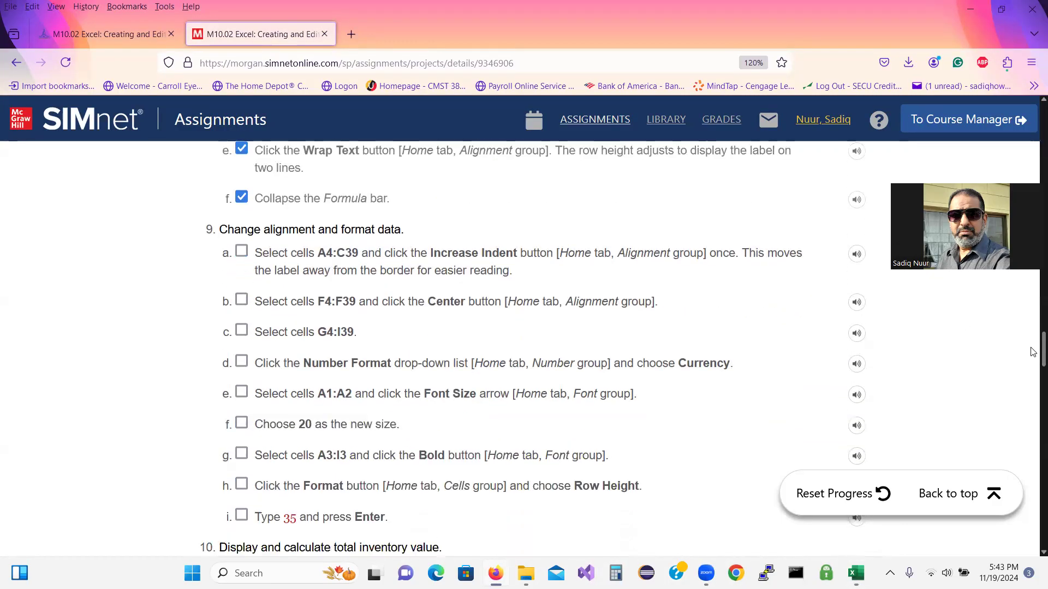
scroll(1033, 354, "down", 1)
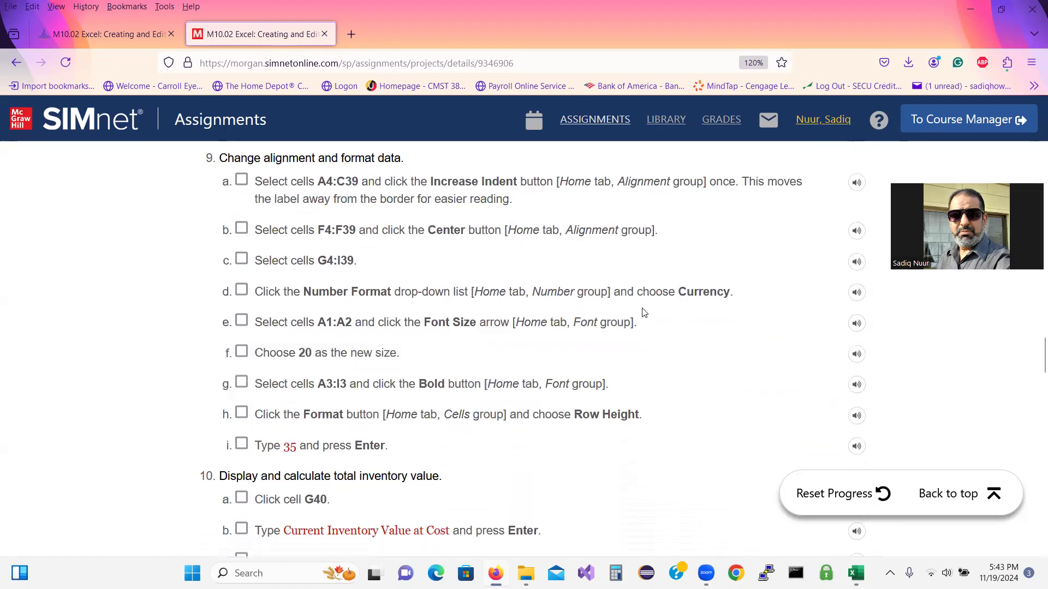
left_click(241, 180)
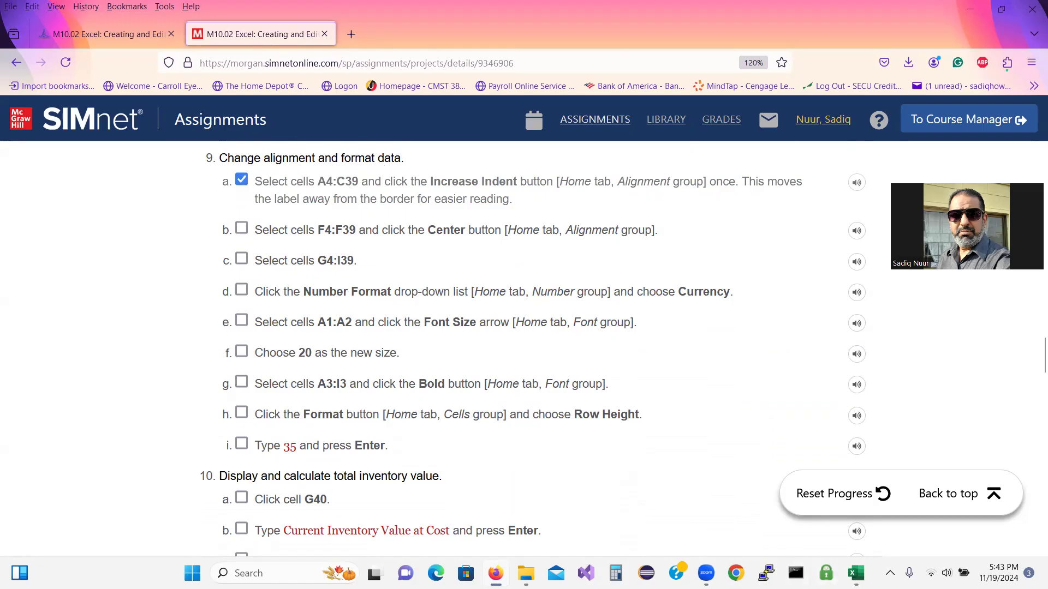
key("alt+Tab")
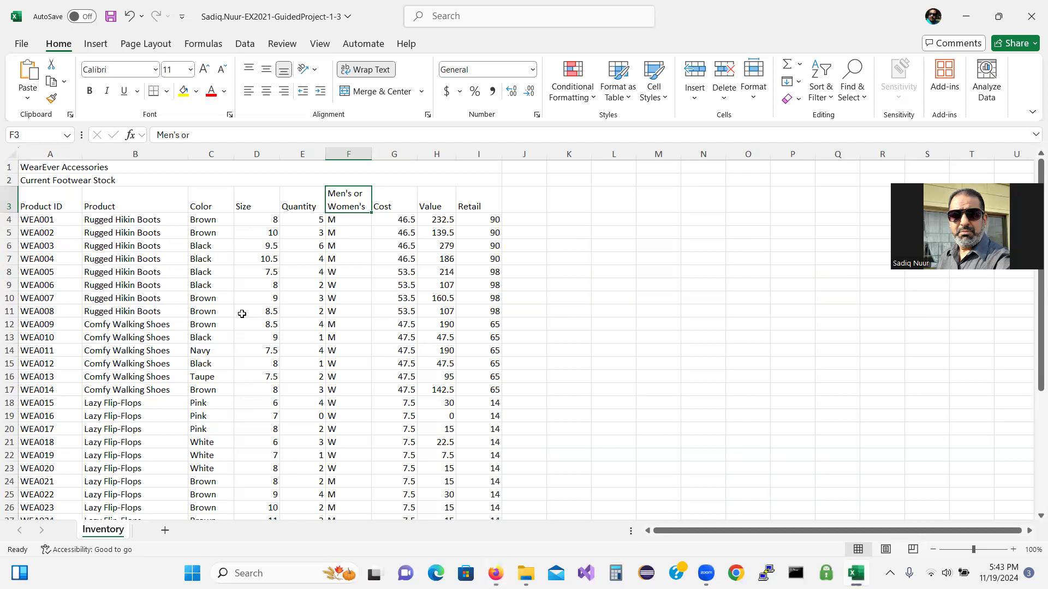
left_click_drag(43, 220, 476, 441)
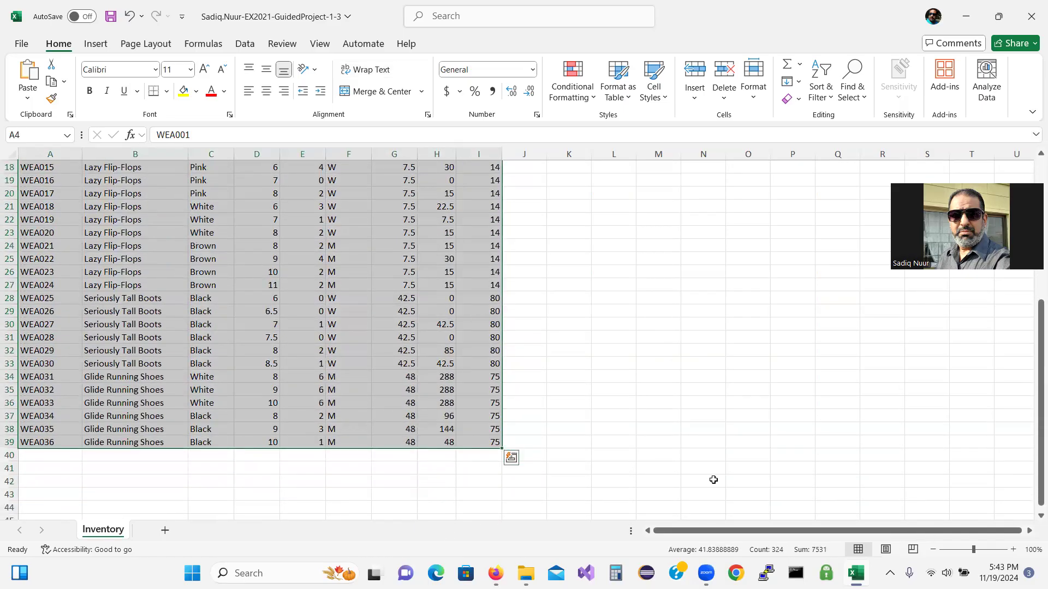
left_click(856, 573)
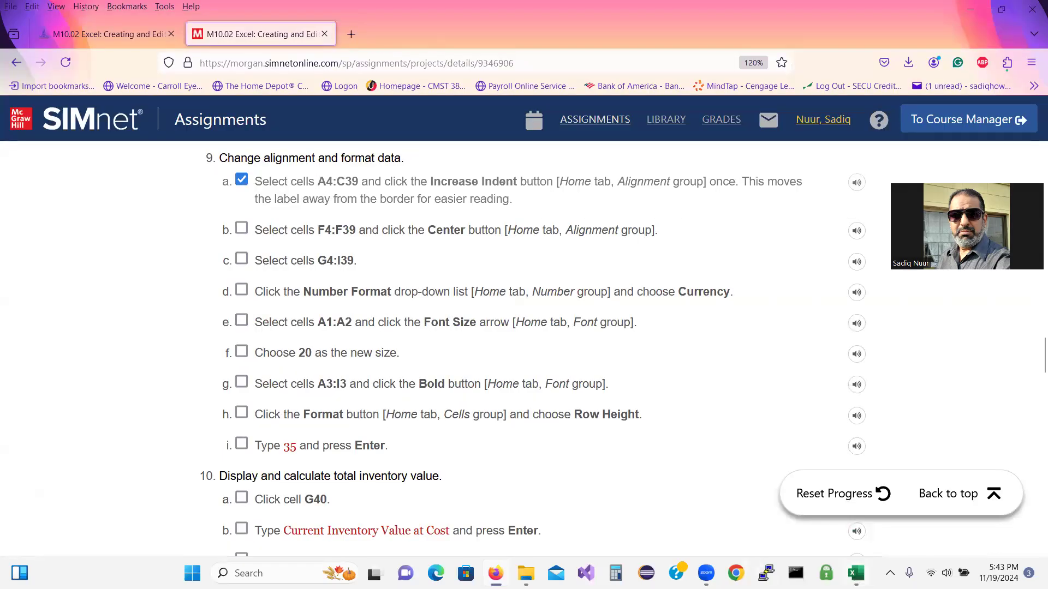
mouse_move(856, 573)
left_click(855, 510)
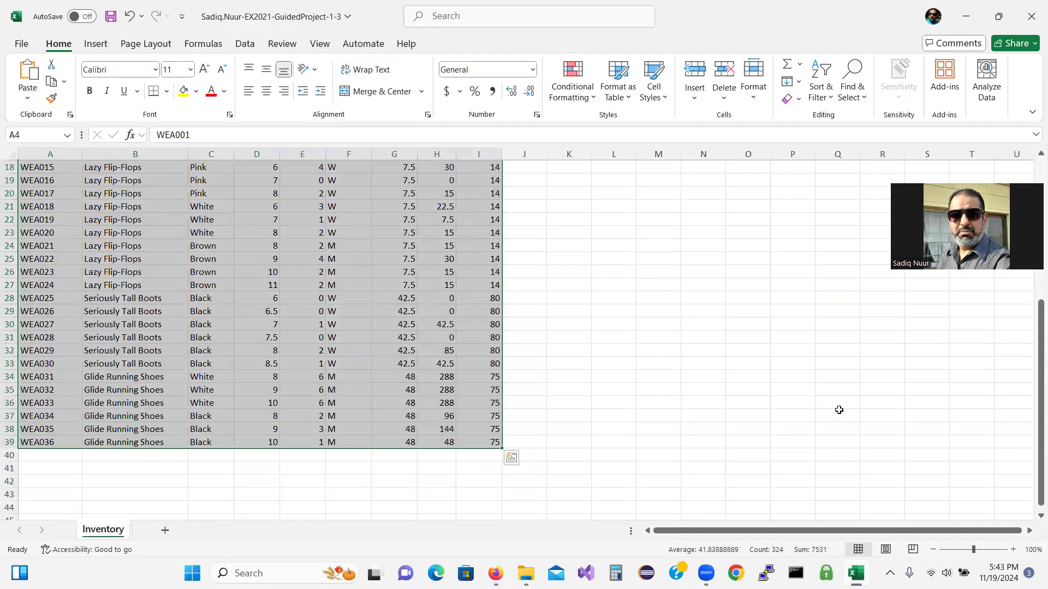
left_click_drag(1039, 428, 1040, 289)
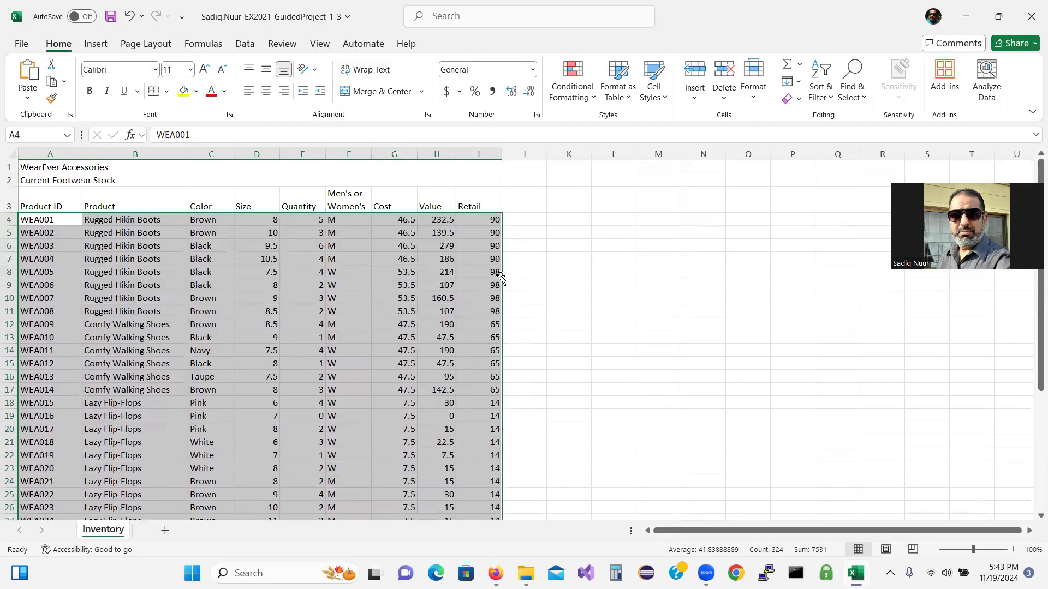
Select cells A4:C39 on the Inventory sheet and increase their indent once, checking the SIMnet instructions for the required formatting.
left_click(49, 221)
left_click_drag(49, 220, 220, 483)
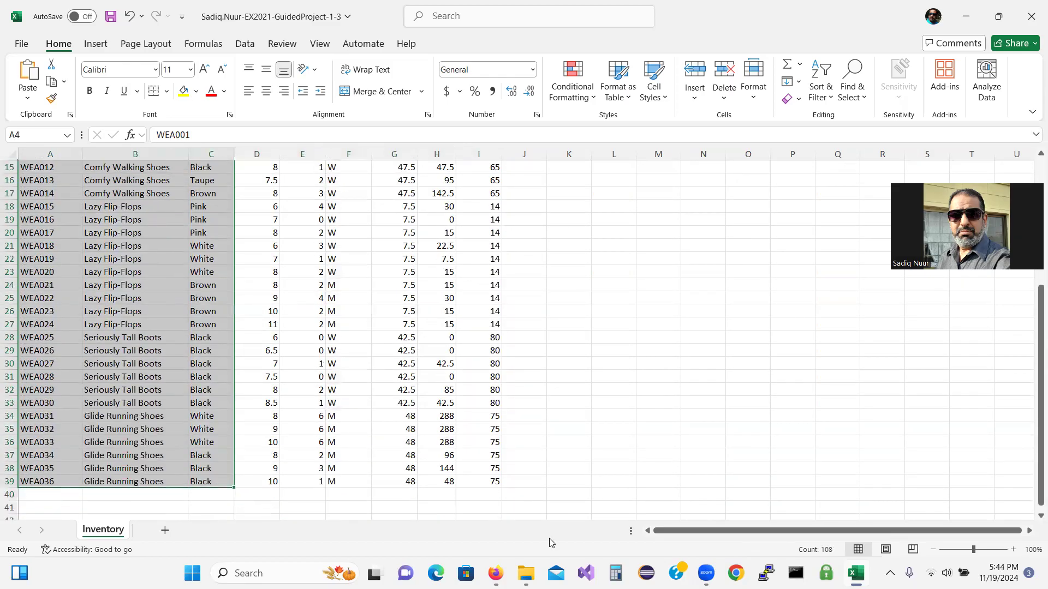
left_click(495, 573)
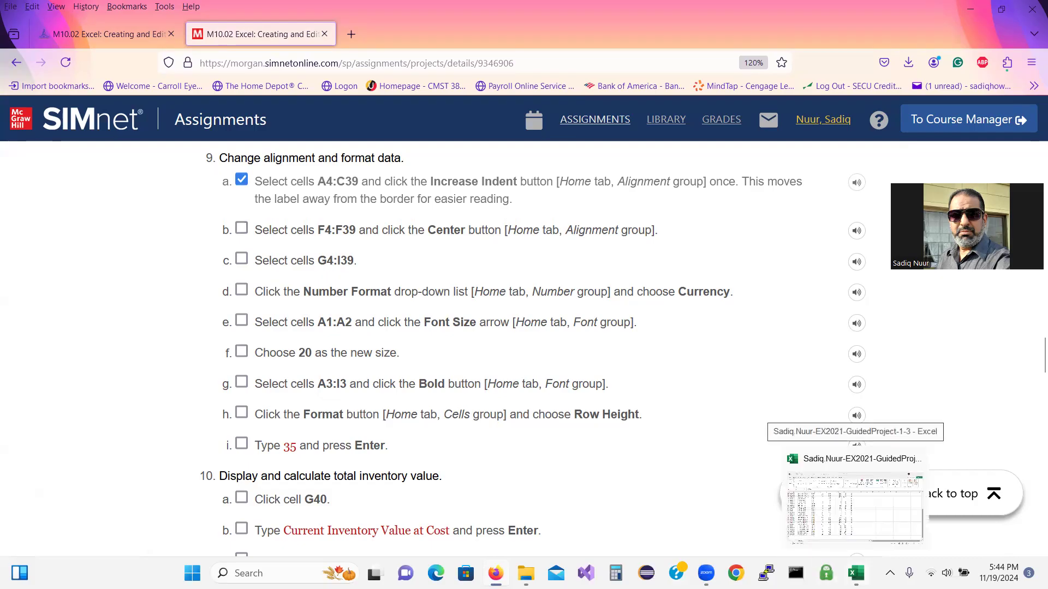
left_click(852, 502)
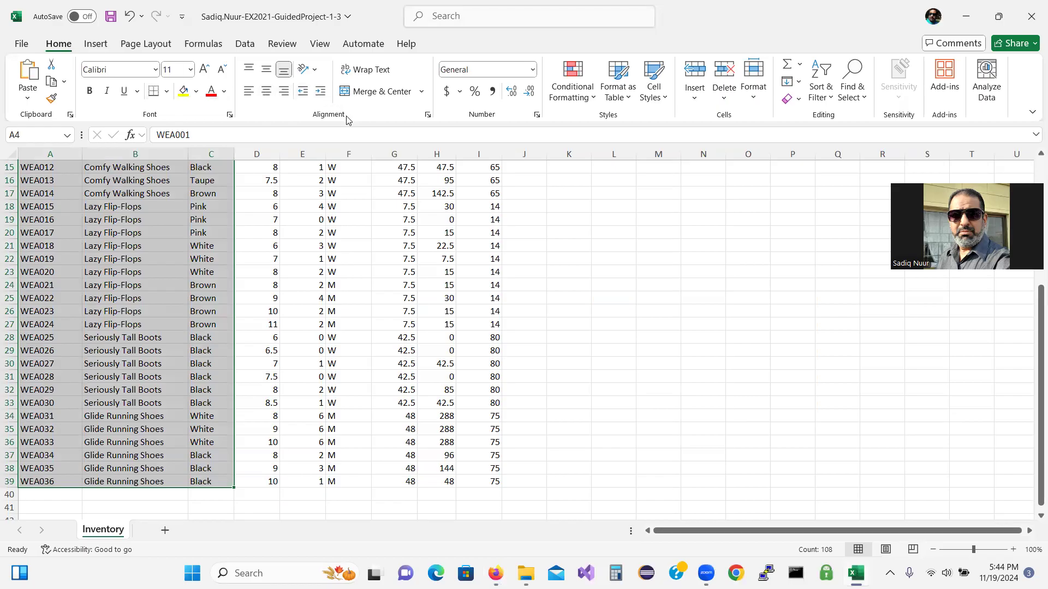
key("ctrl")
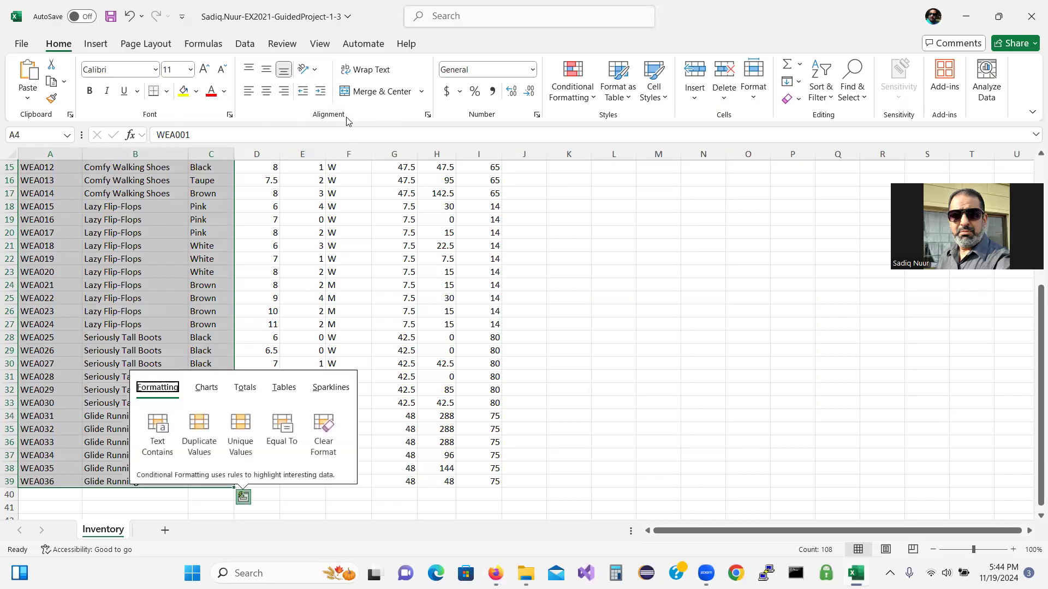
key("Escape")
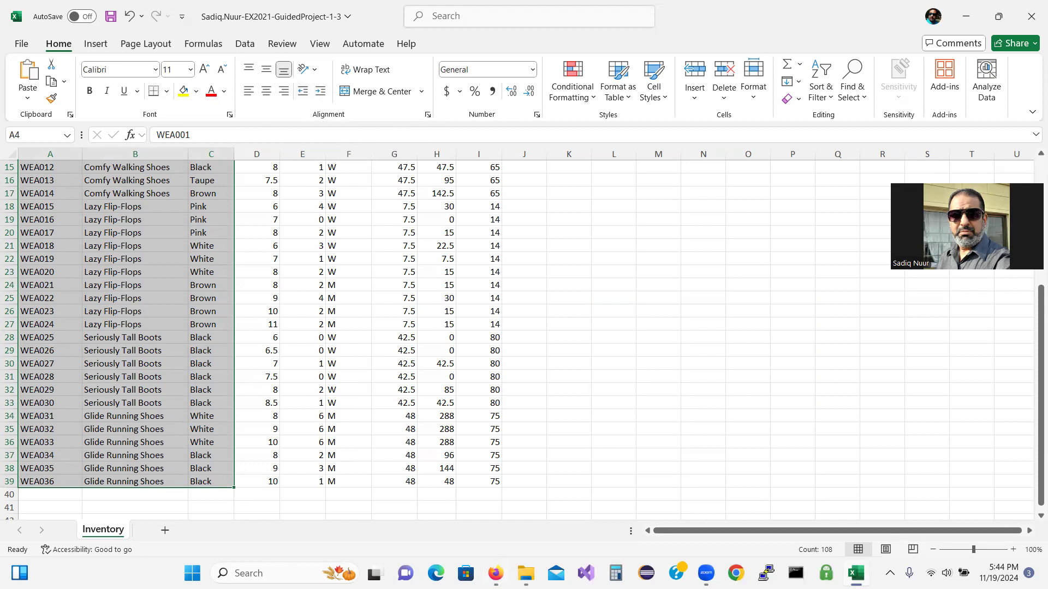
left_click(495, 573)
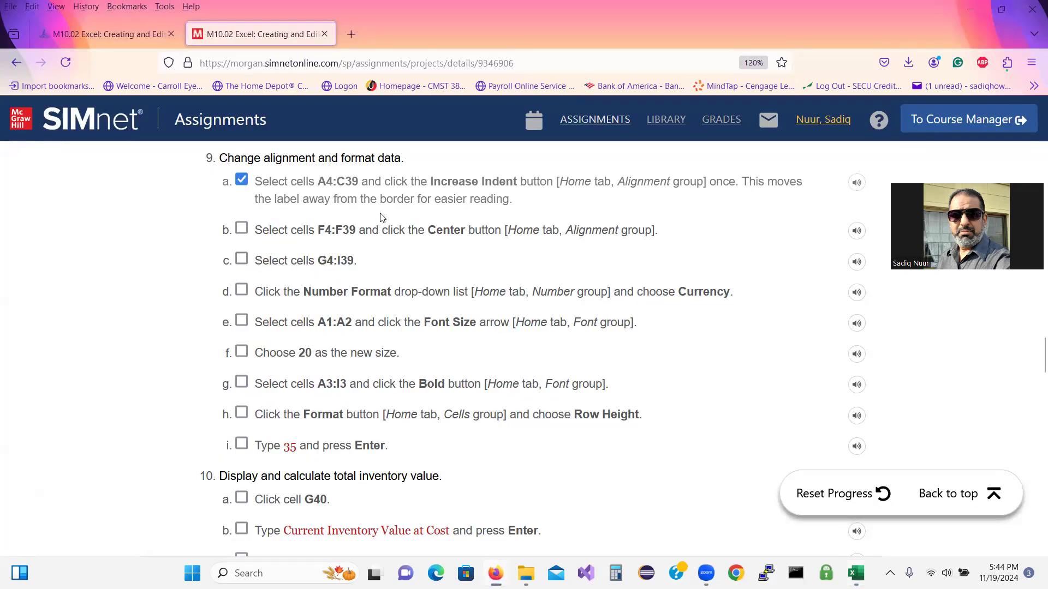
mouse_move(706, 573)
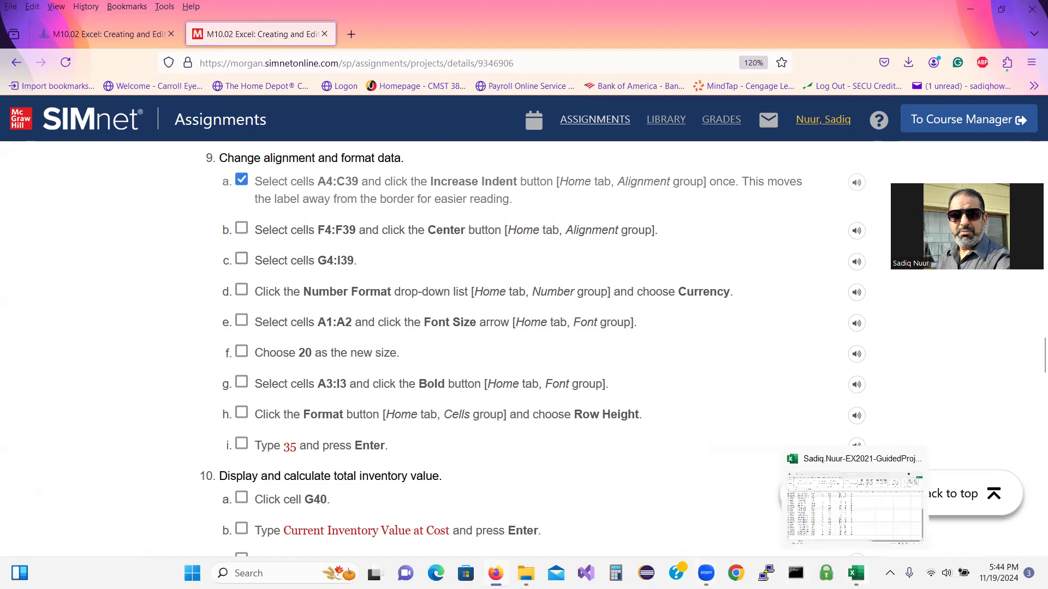
left_click(856, 573)
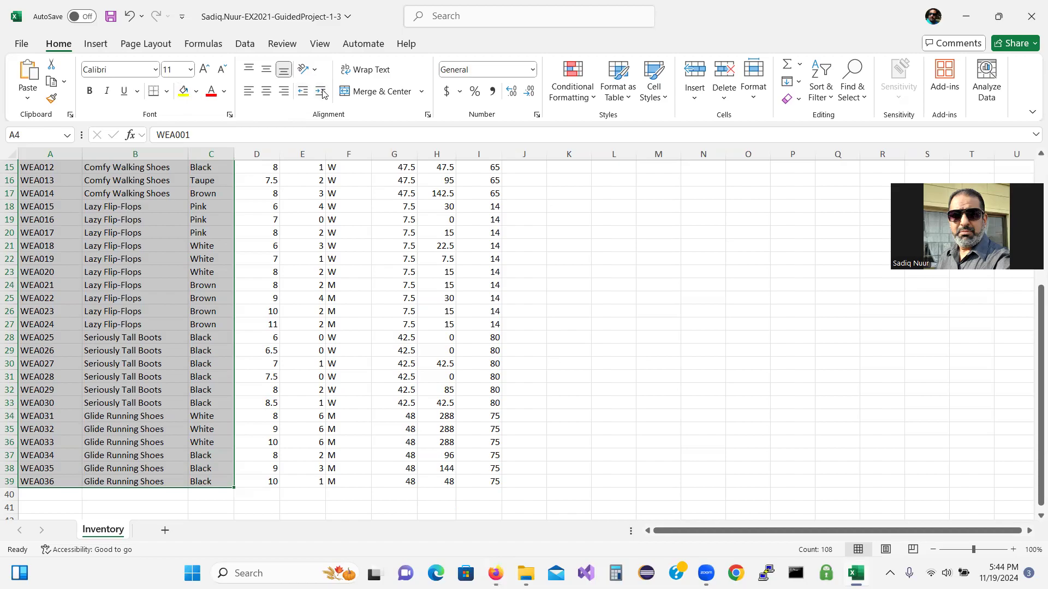
left_click(321, 92)
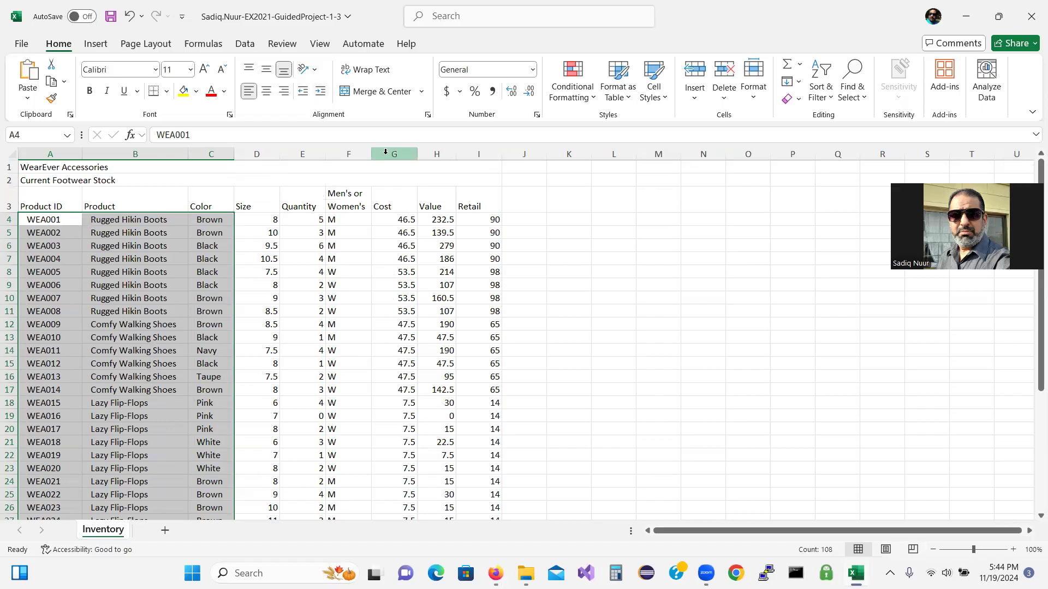
Mark step 9b as completed in the SIMnet instructions and return to the Inventory sheet in Excel.
left_click(495, 573)
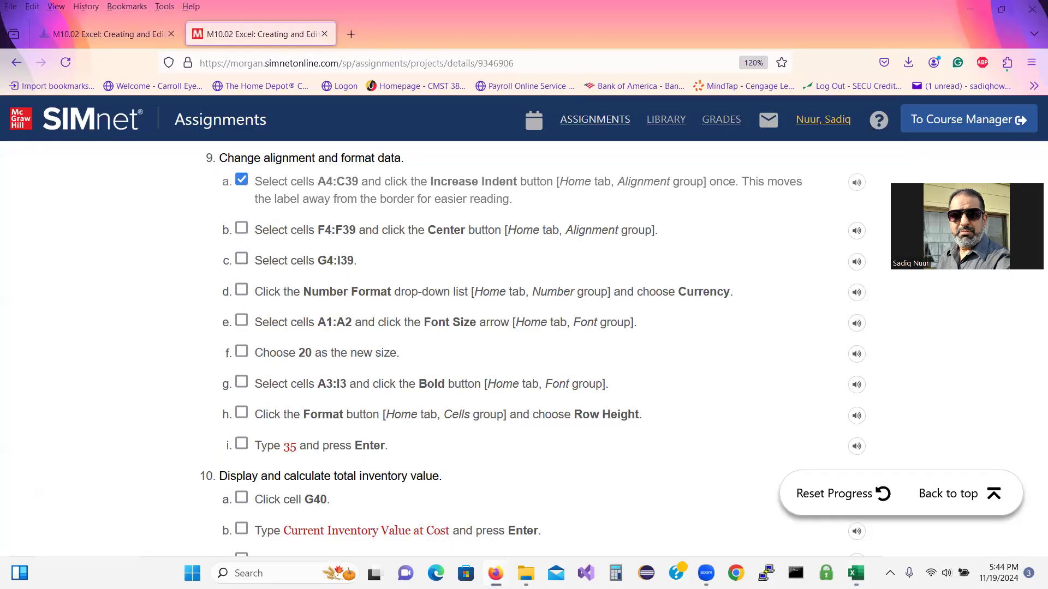
left_click(241, 229)
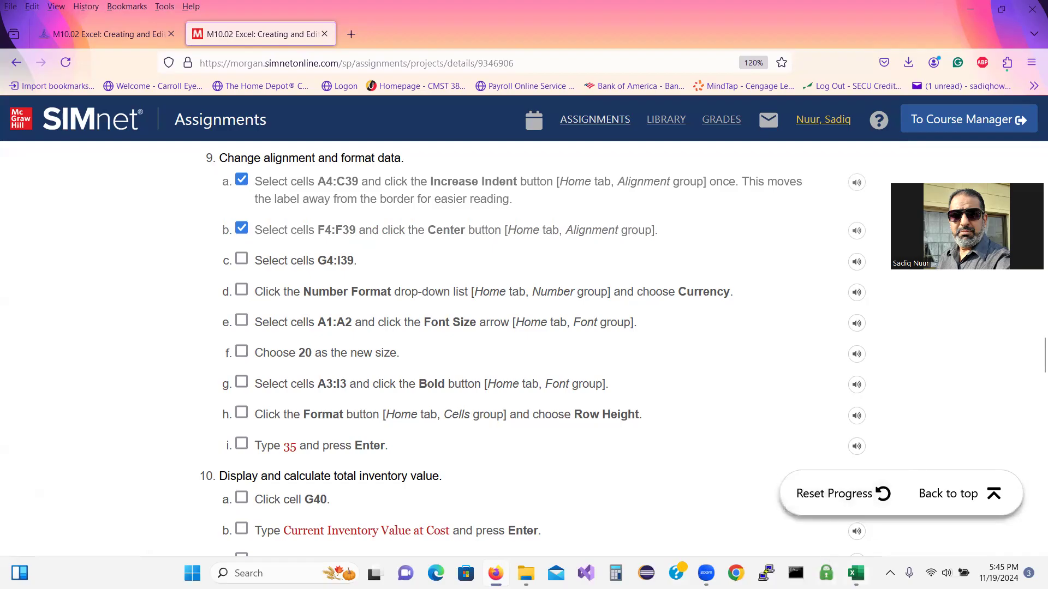
left_click(856, 572)
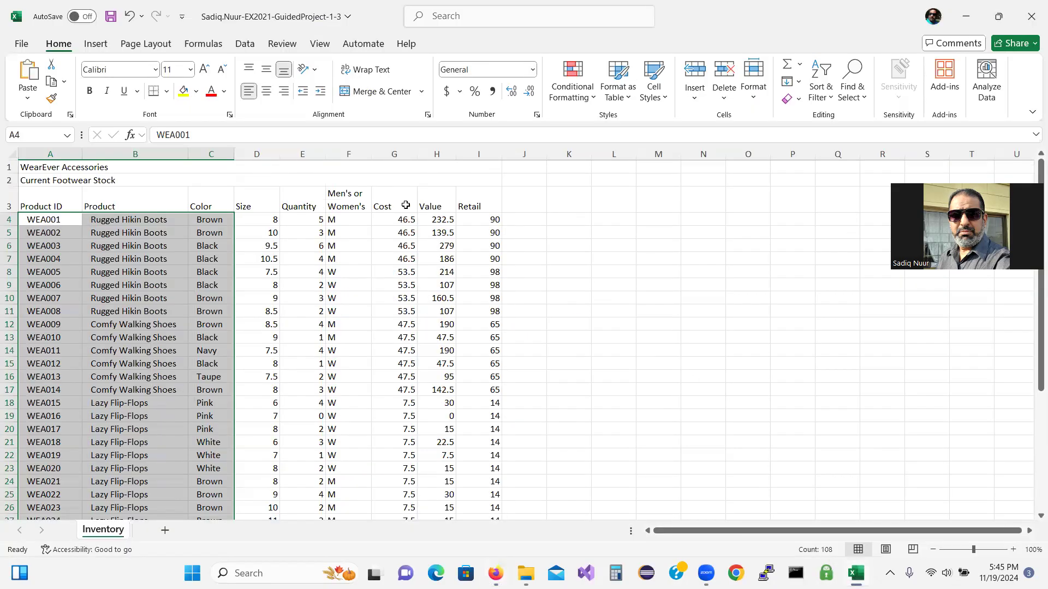
Select cells F4:F39 on the Inventory sheet and center their contents, checking the SIMnet instructions for the range and alignment.
left_click(352, 221)
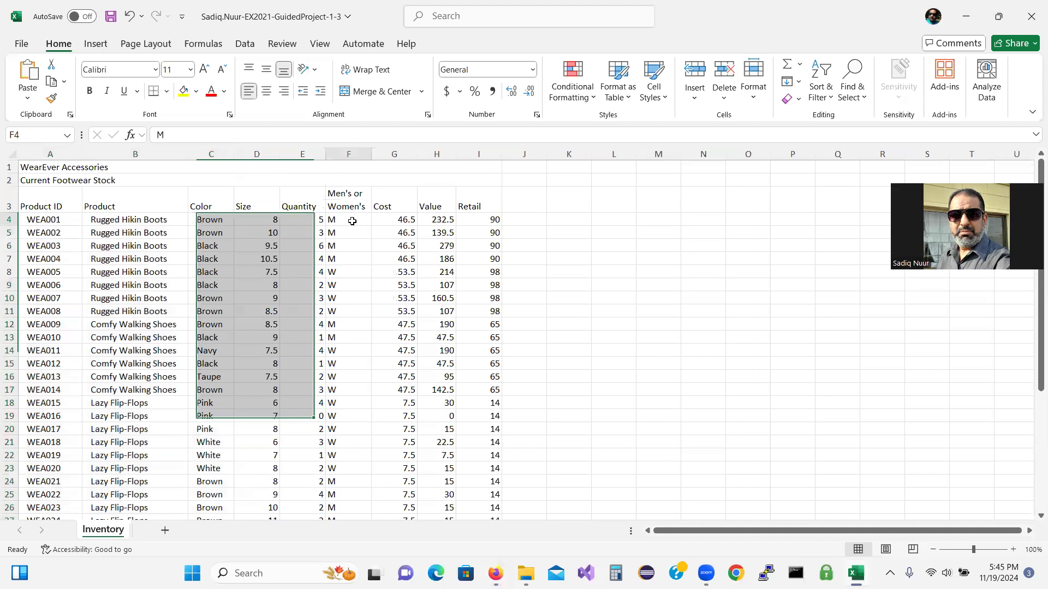
left_click(495, 573)
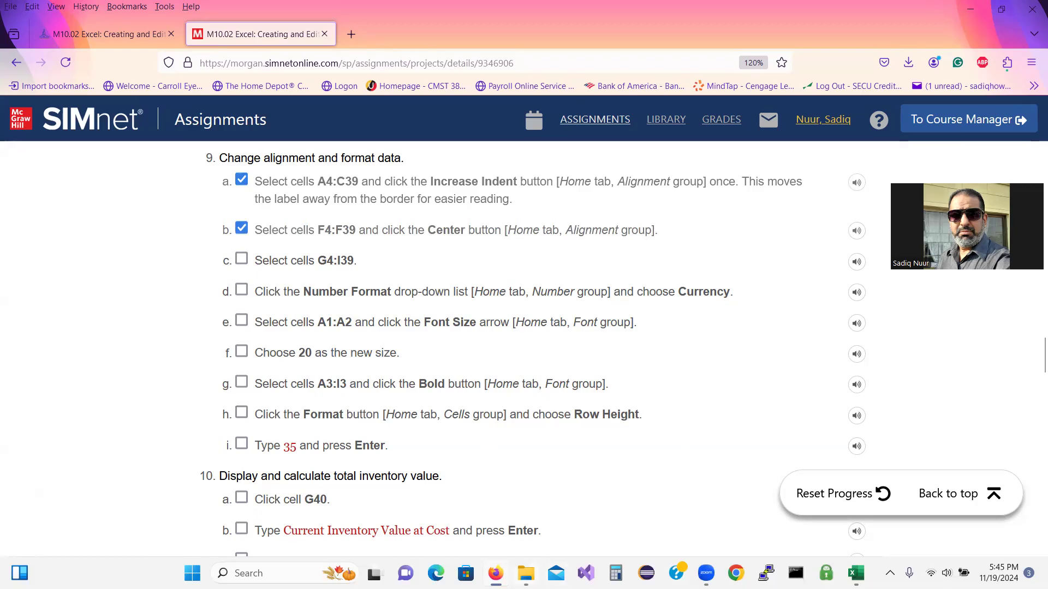
mouse_move(526, 573)
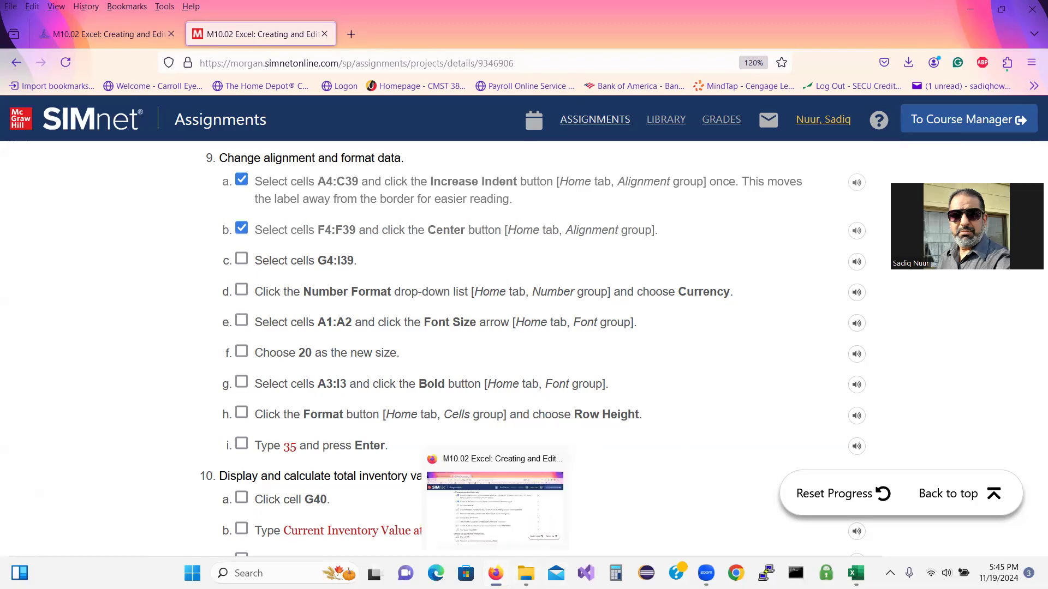
left_click(855, 573)
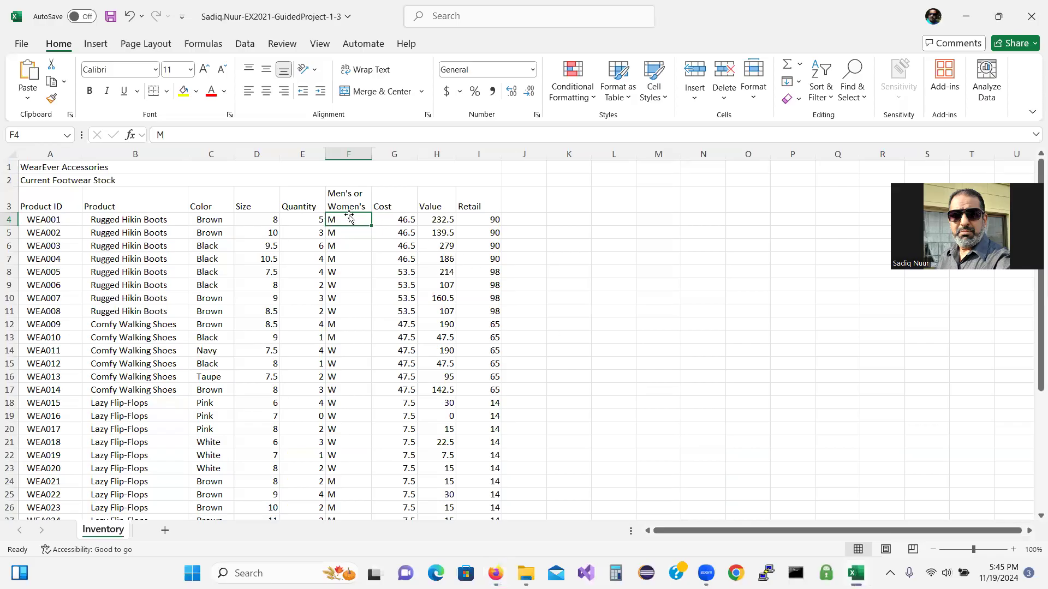
left_click_drag(348, 220, 354, 444)
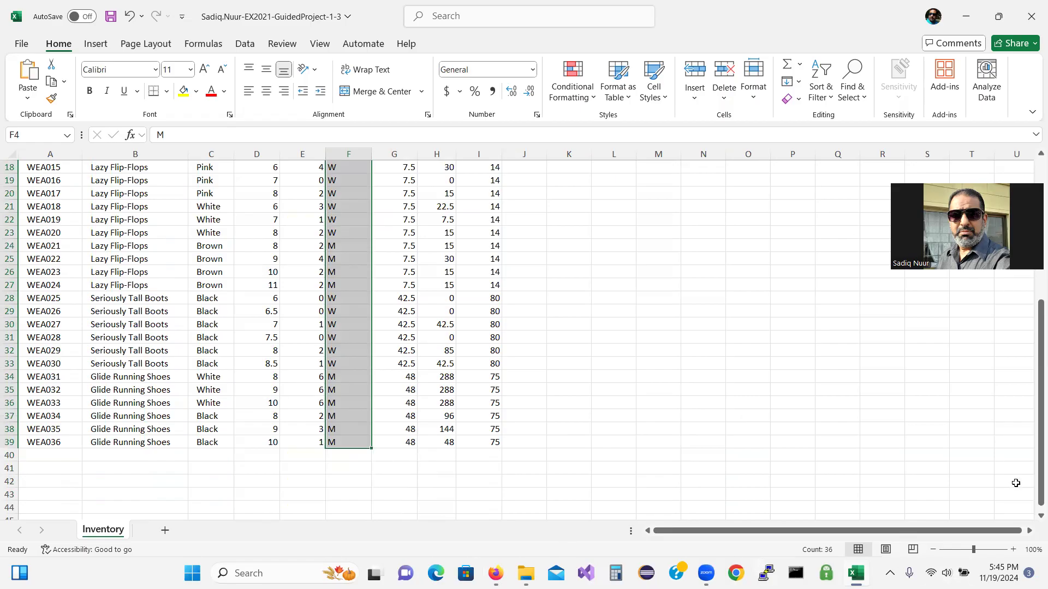
left_click_drag(1031, 468, 1031, 330)
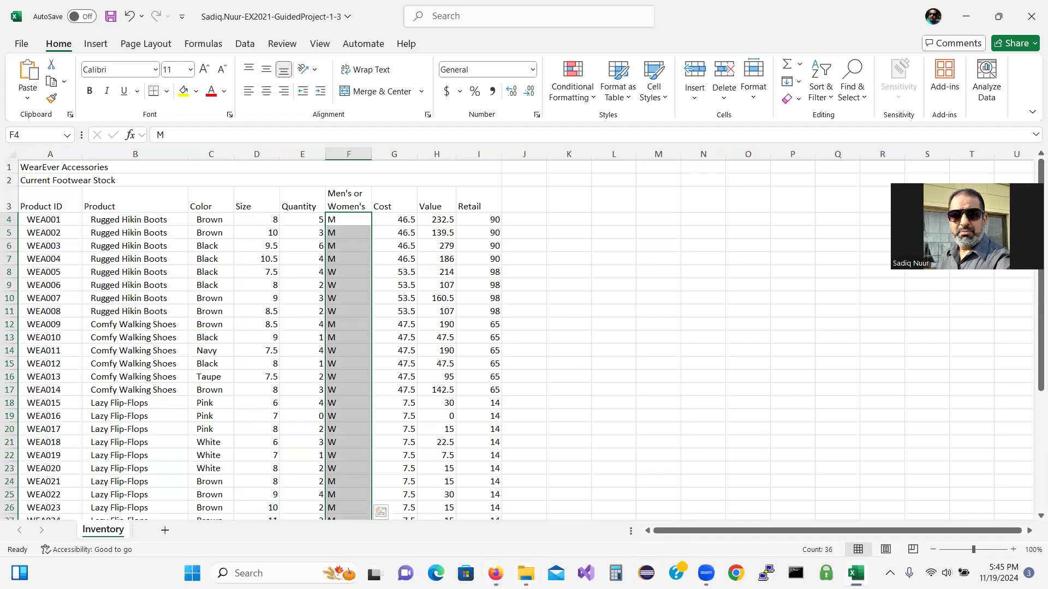
left_click(495, 573)
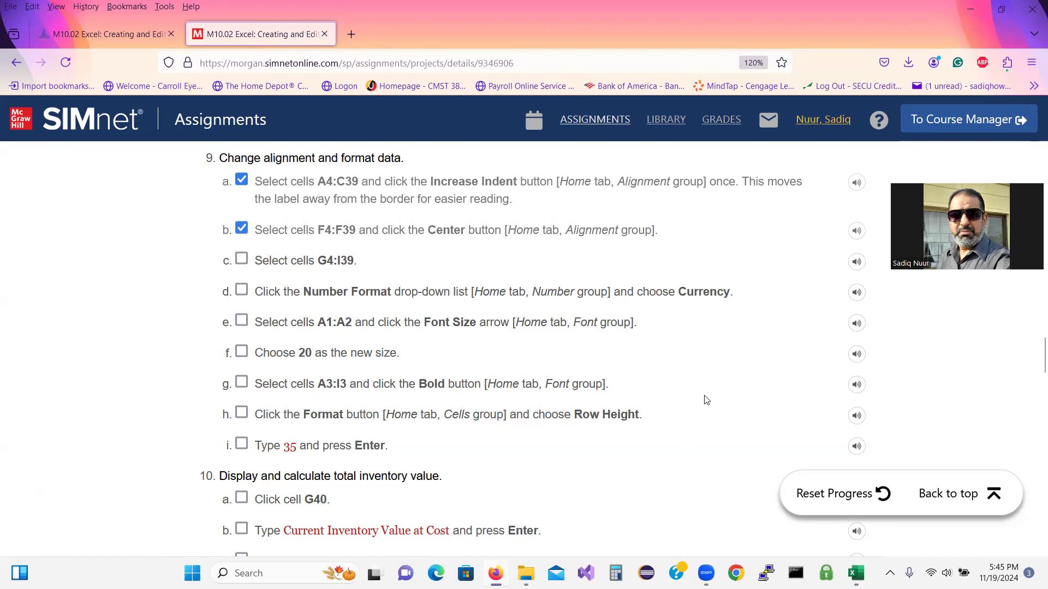
left_click(856, 573)
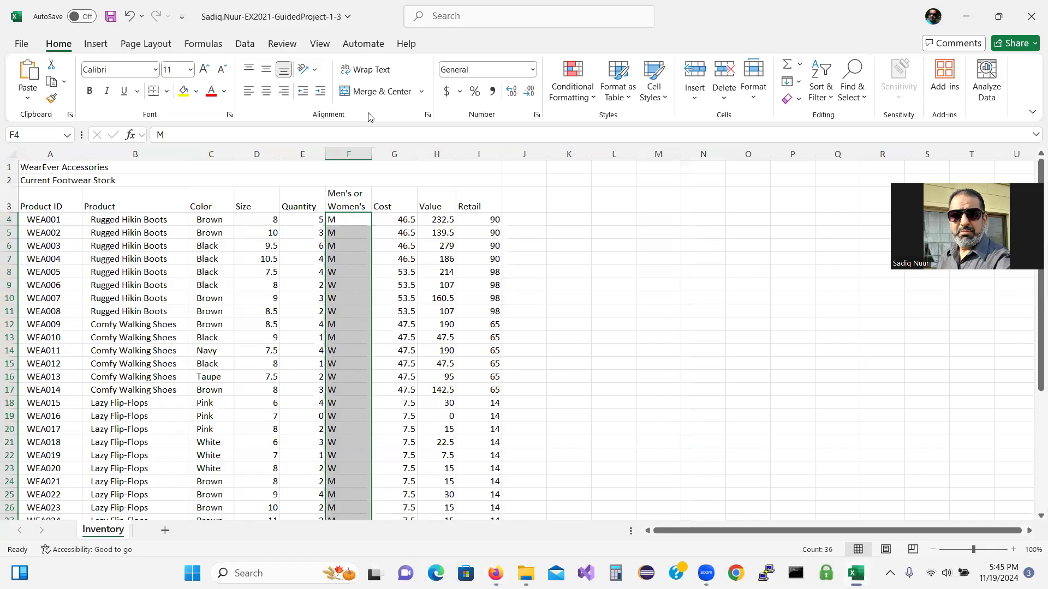
key("ctrl+q")
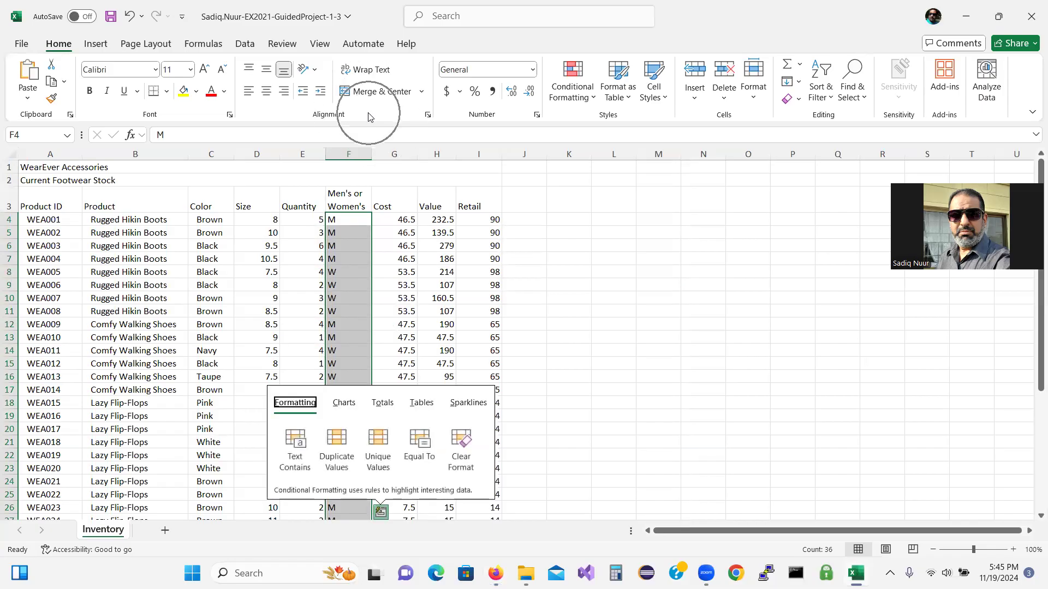
left_click(267, 93)
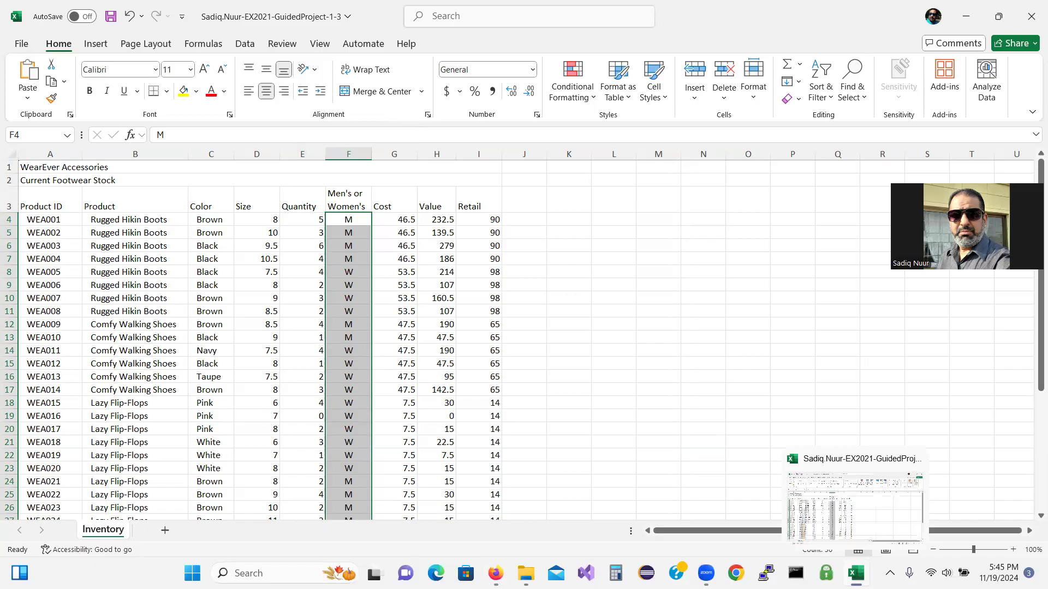
Mark step 9c as completed in the SIMnet instructions and select cells G4:I39 on the Inventory sheet in Excel.
left_click(855, 572)
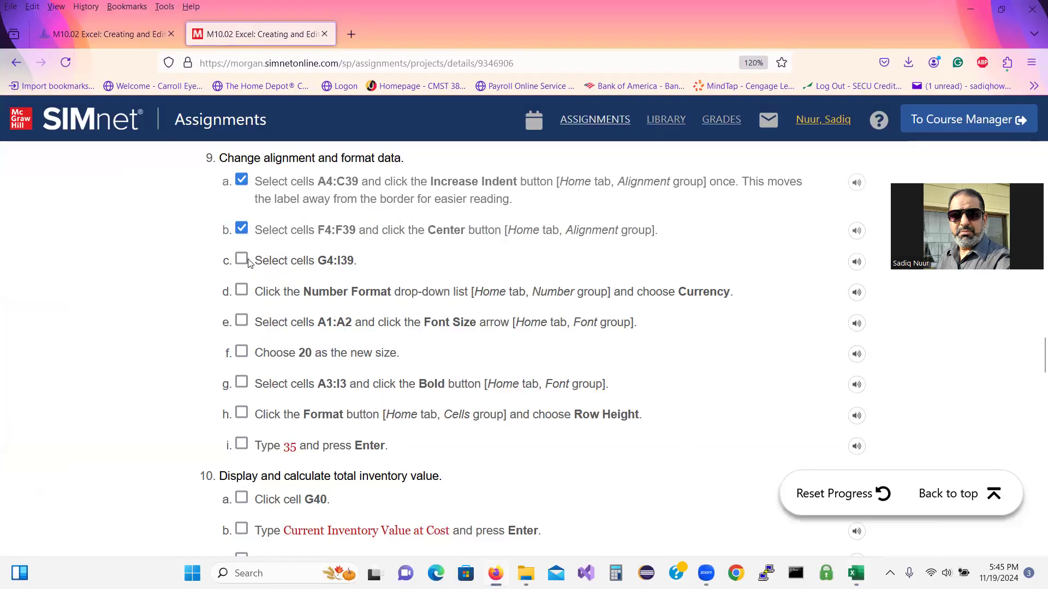
left_click(247, 262)
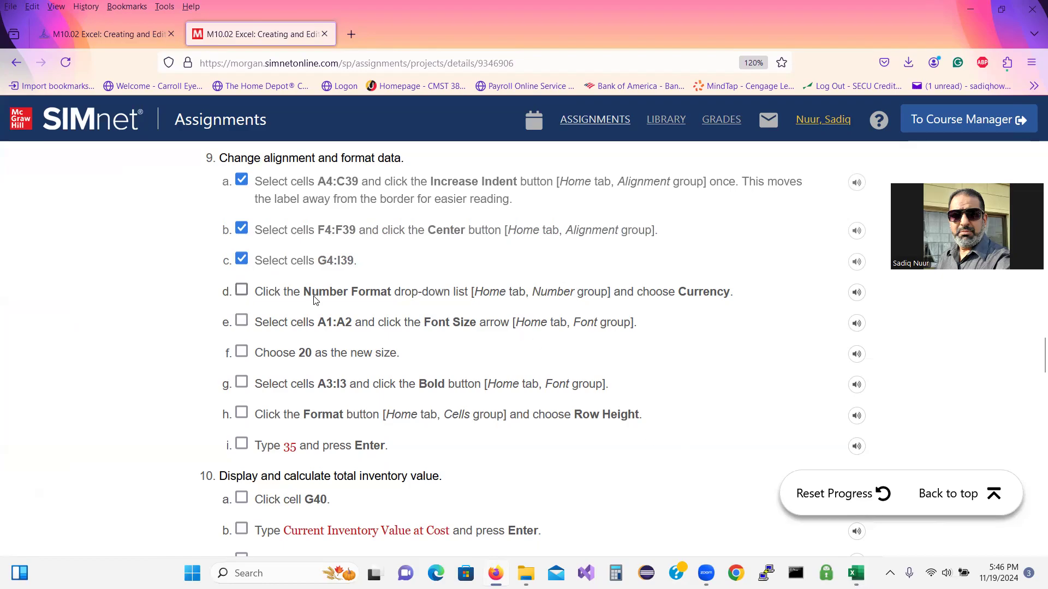
left_click(855, 573)
left_click_drag(393, 219, 496, 468)
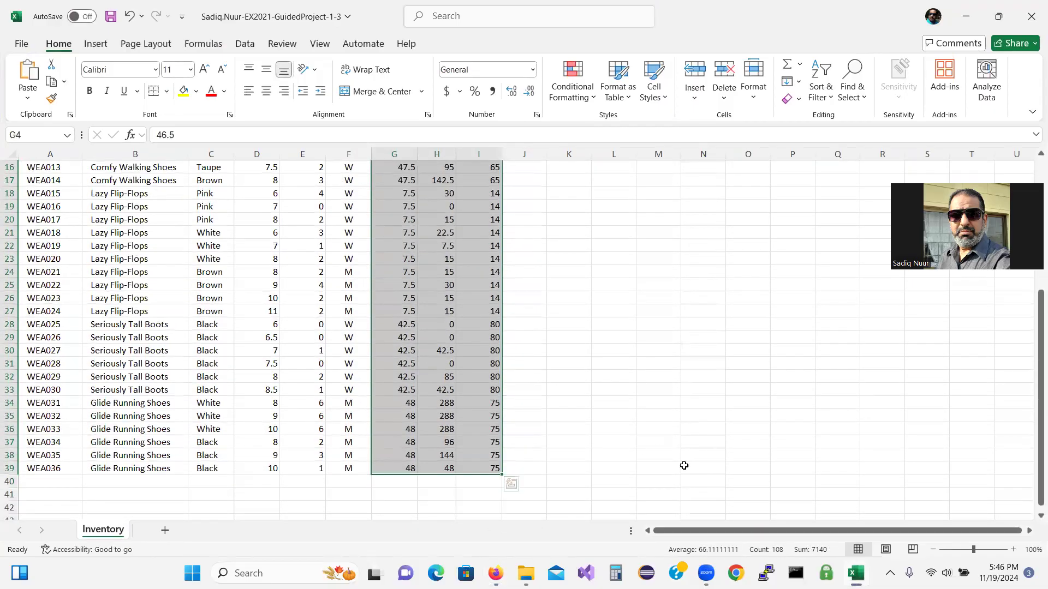
Mark step 9d as completed in the SIMnet instructions and return to the Excel workbook.
left_click(495, 572)
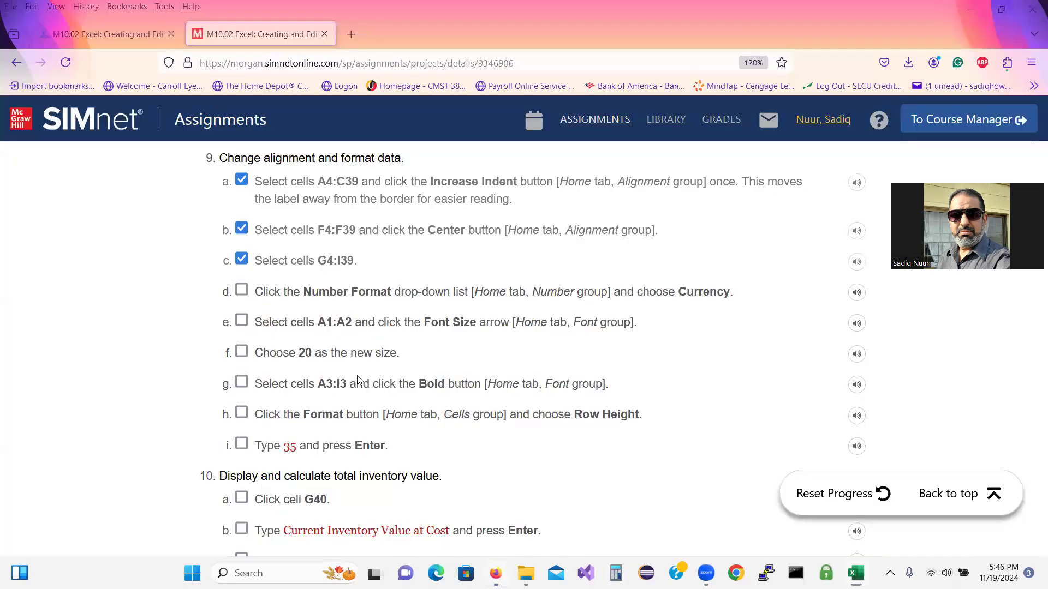
left_click(242, 291)
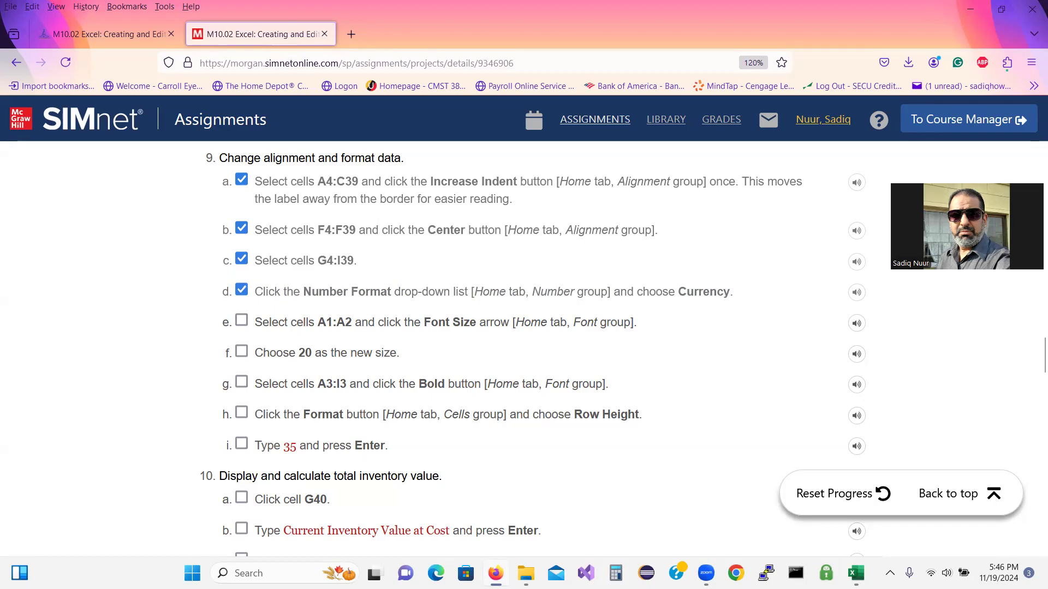
mouse_move(856, 573)
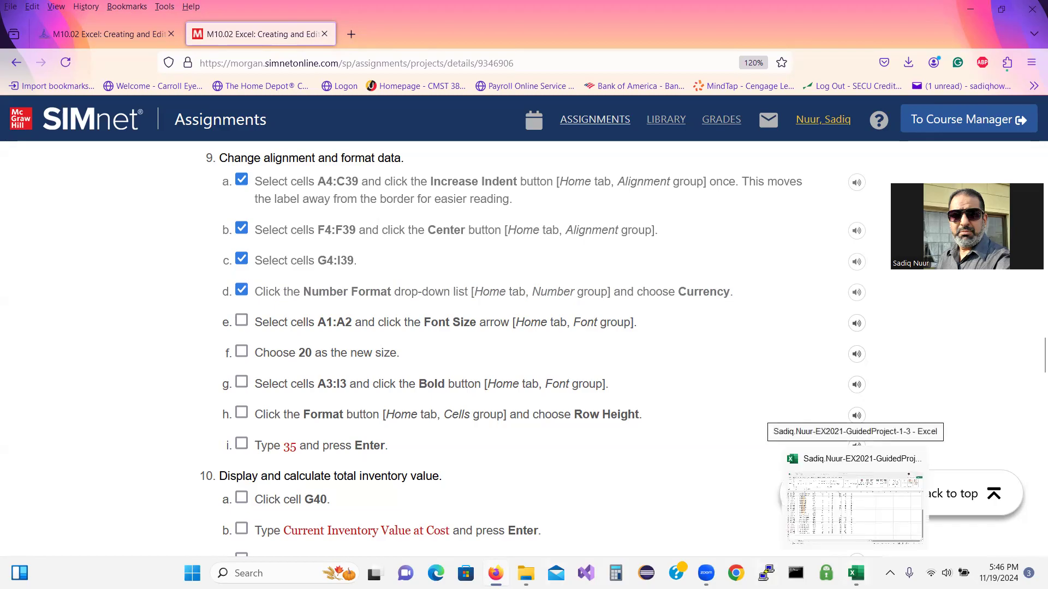
Switch to the Excel workbook and apply the Currency number format to cells G4:I39.
left_click(786, 513)
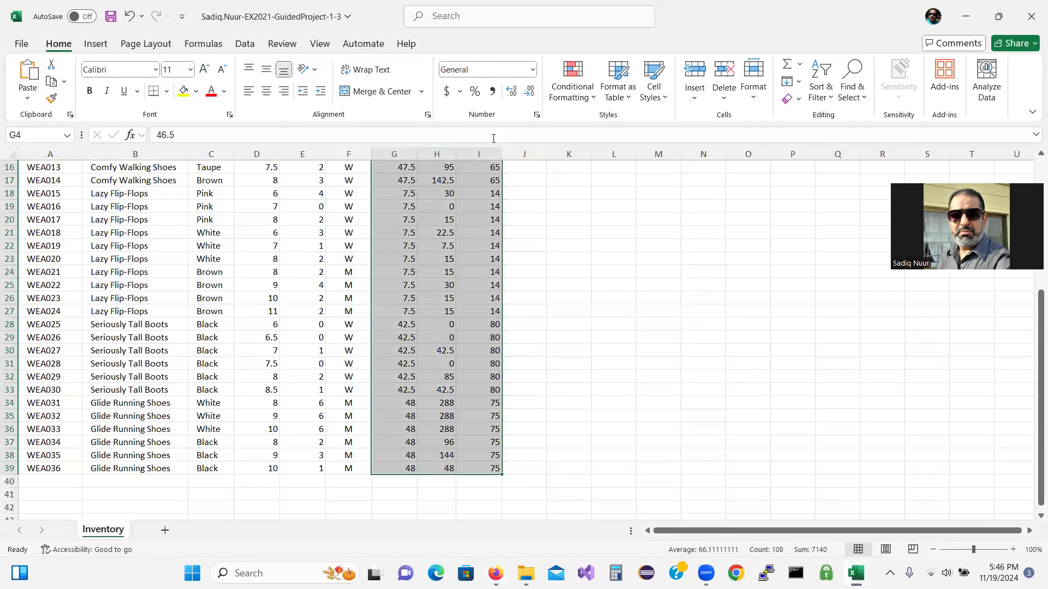
key("ctrl+q")
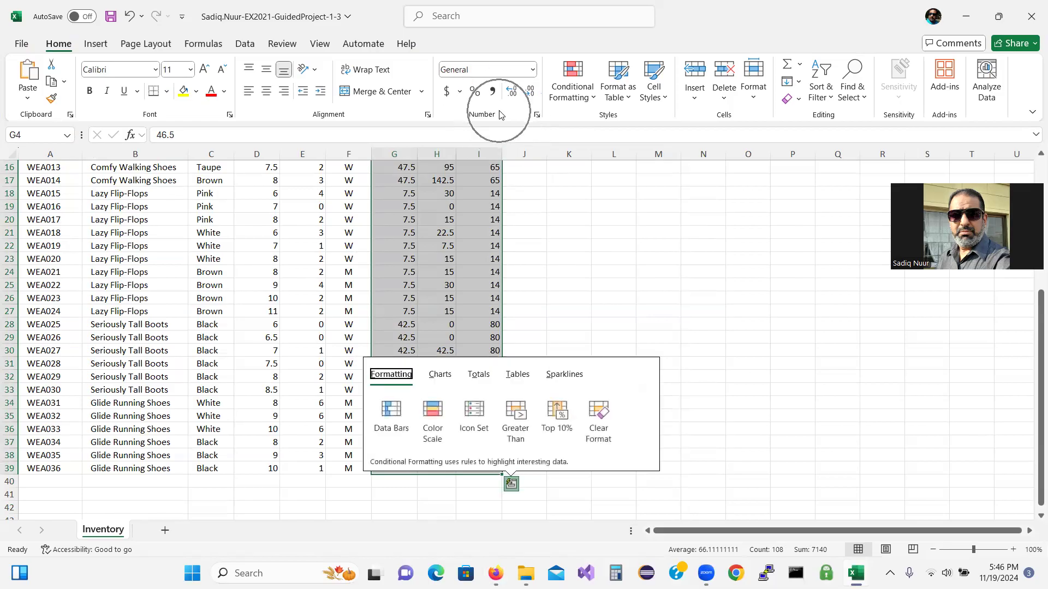
left_click(531, 72)
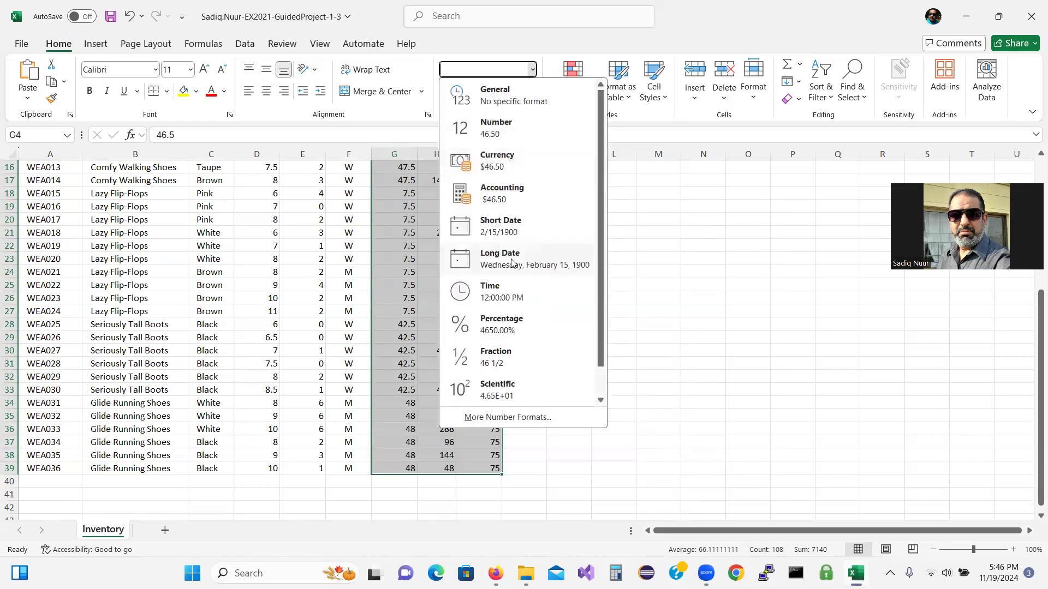
left_click(505, 158)
scroll(506, 158, "up", 5)
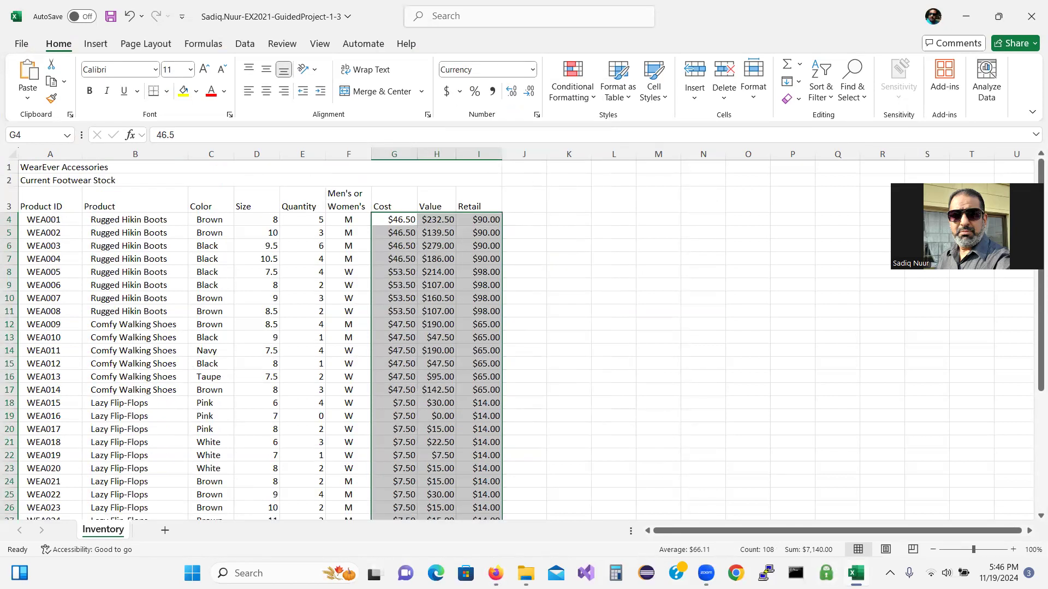
Switch to the SIMnet instructions in the browser and check off items 9e and 9f.
left_click(856, 573)
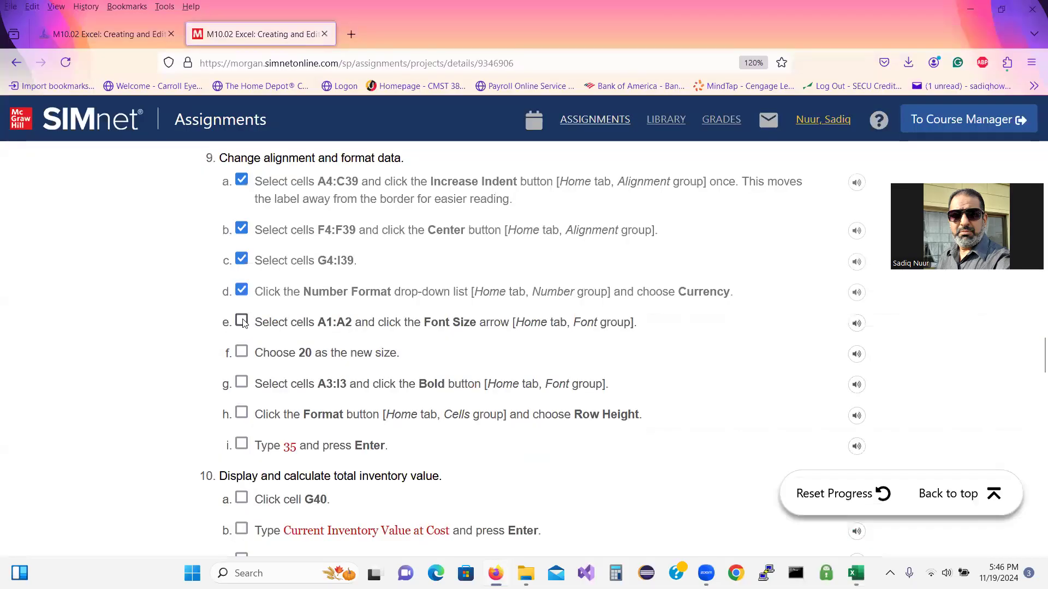
left_click(243, 322)
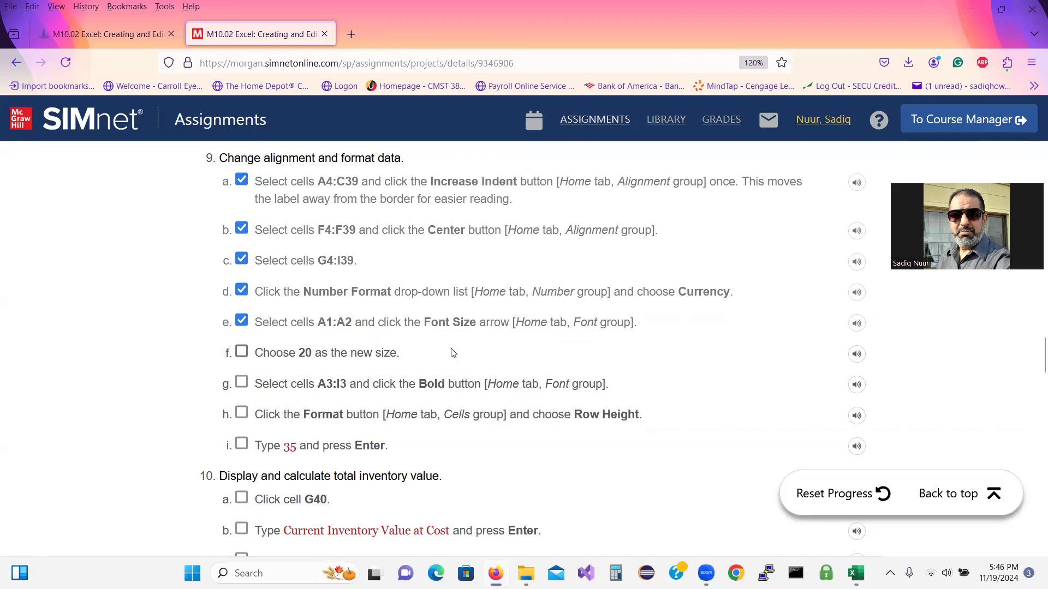
left_click(242, 352)
Switch to Excel and set the font size of the titles in A1:A2 to 20.
left_click(856, 573)
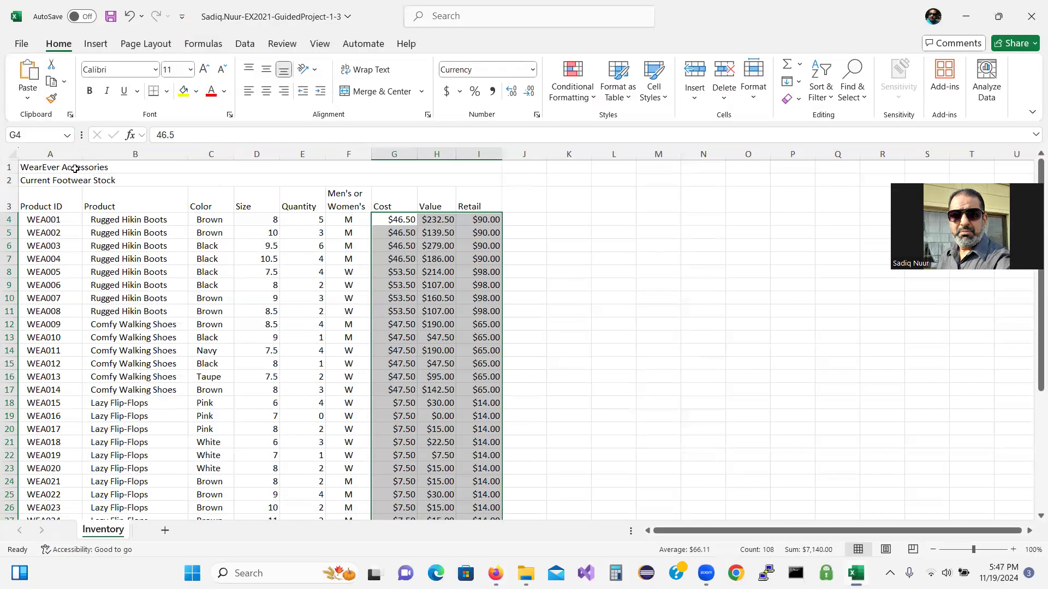
left_click(75, 169)
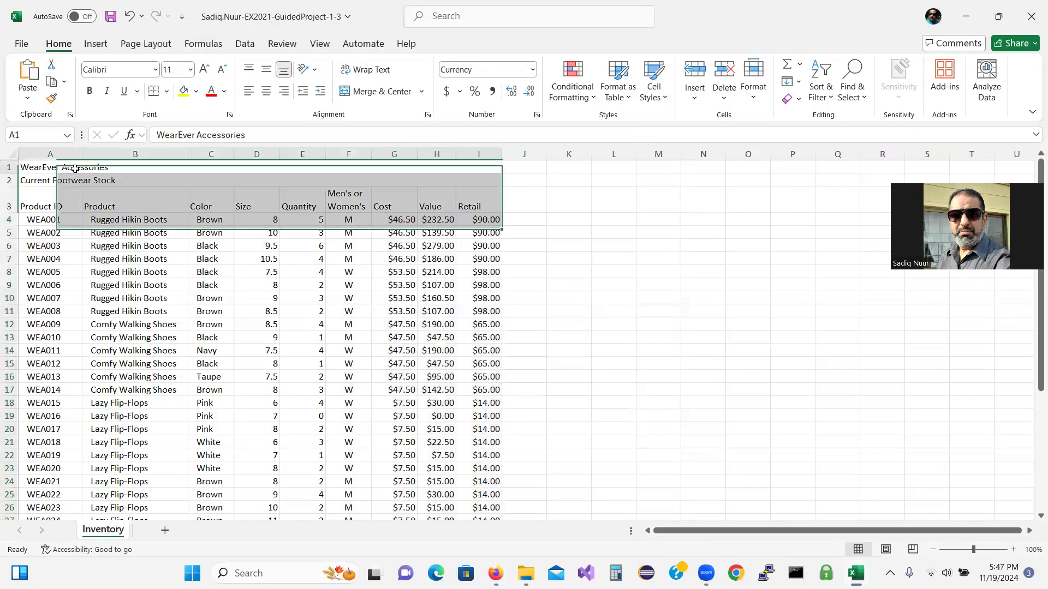
left_click_drag(75, 171, 75, 179)
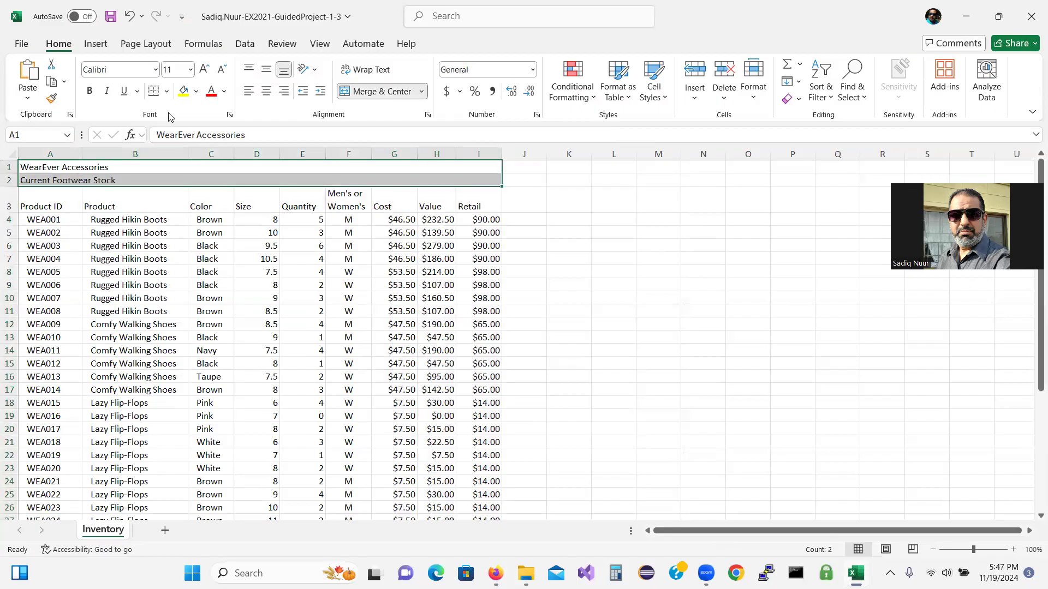
left_click(191, 70)
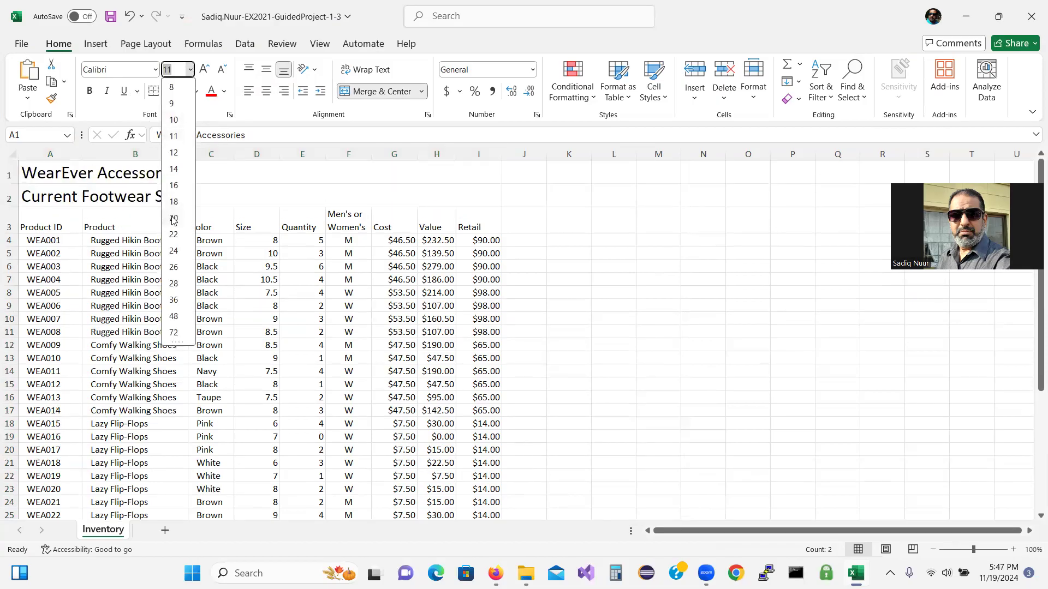
left_click(173, 218)
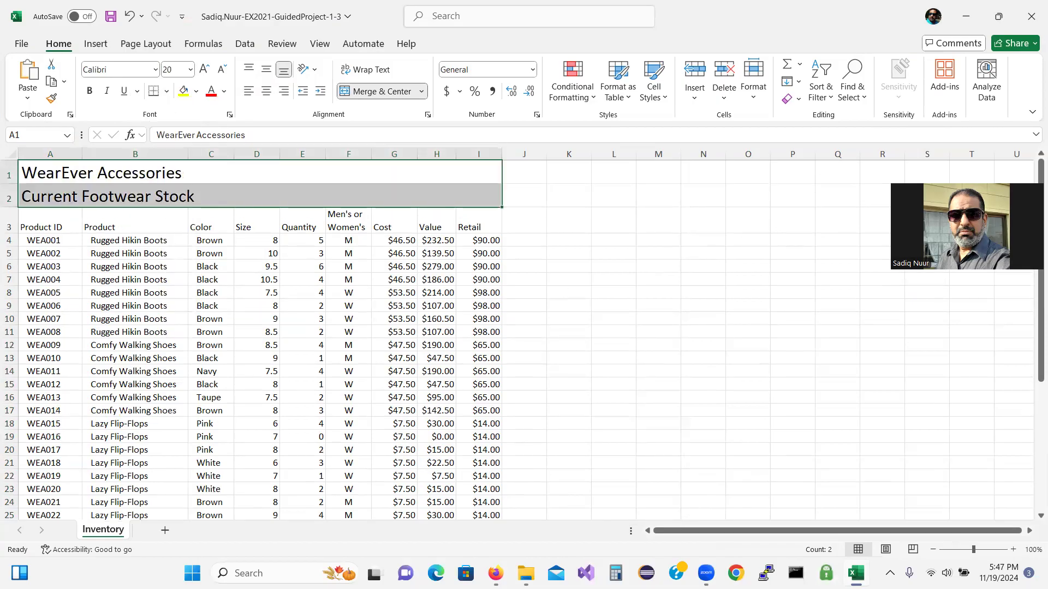
Check off item 9g in the SIMnet instructions, and bold the header cells A3:I3 in the Excel workbook.
left_click(495, 573)
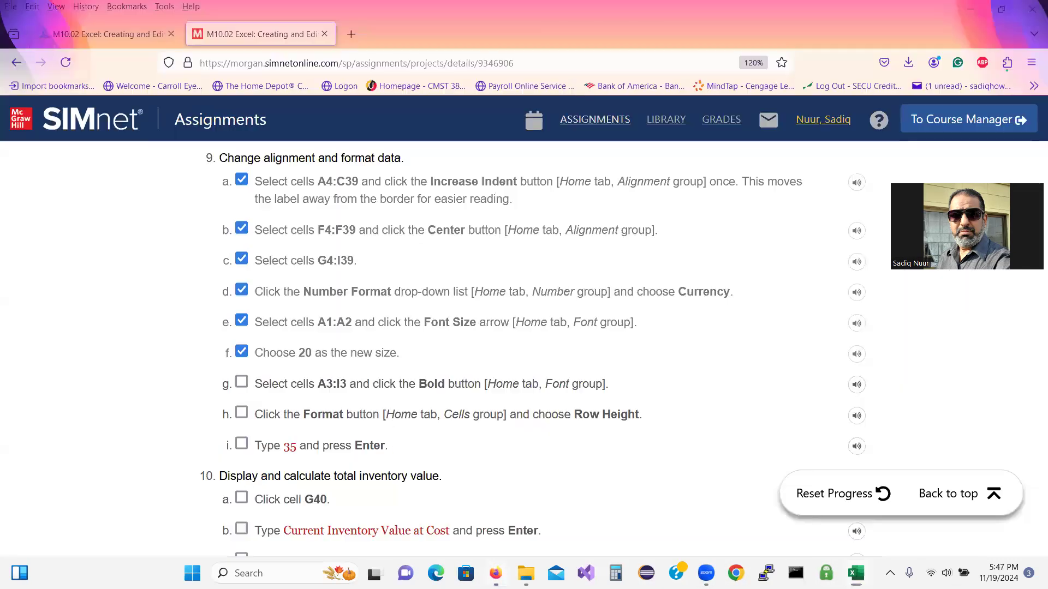
left_click(241, 383)
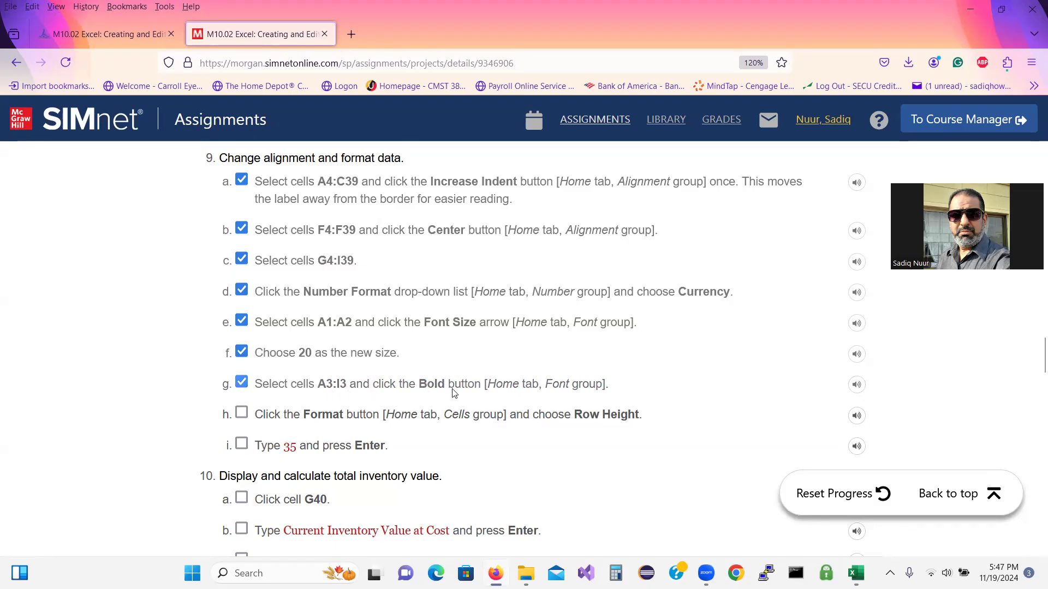
mouse_move(855, 573)
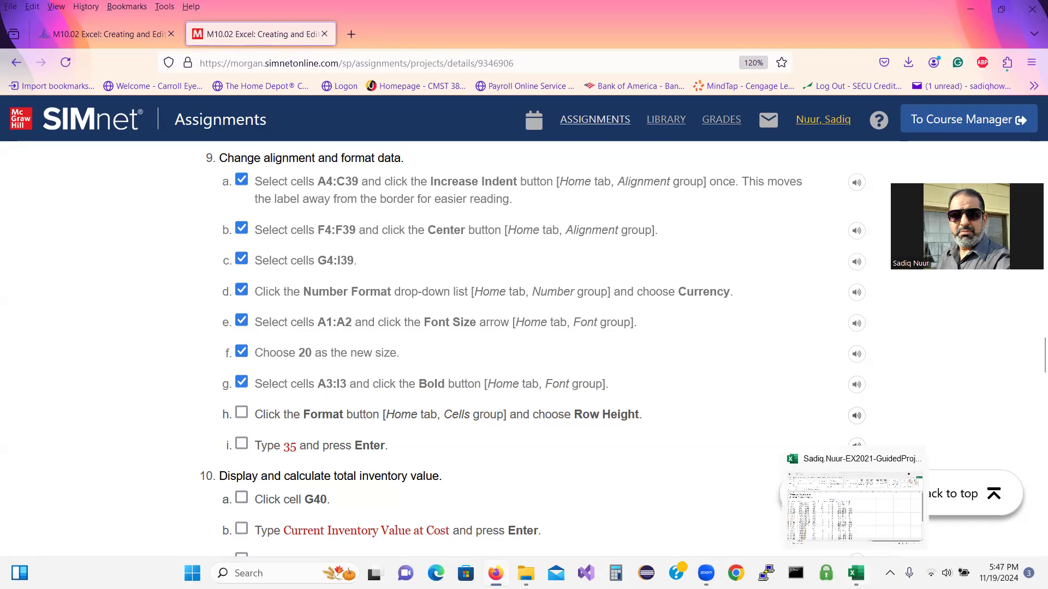
left_click(854, 508)
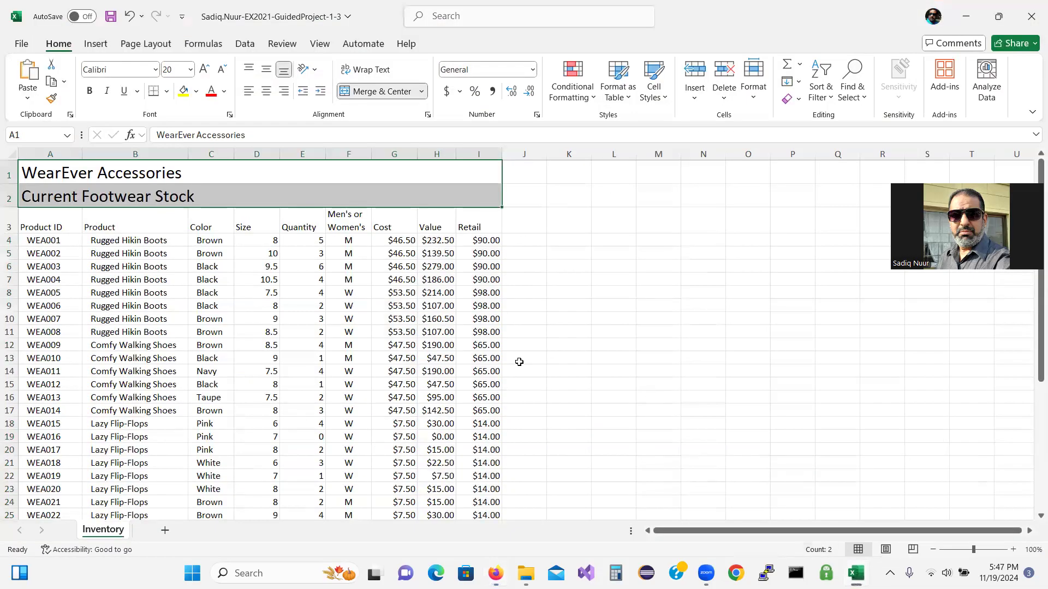
left_click(53, 220)
left_click_drag(53, 221, 470, 218)
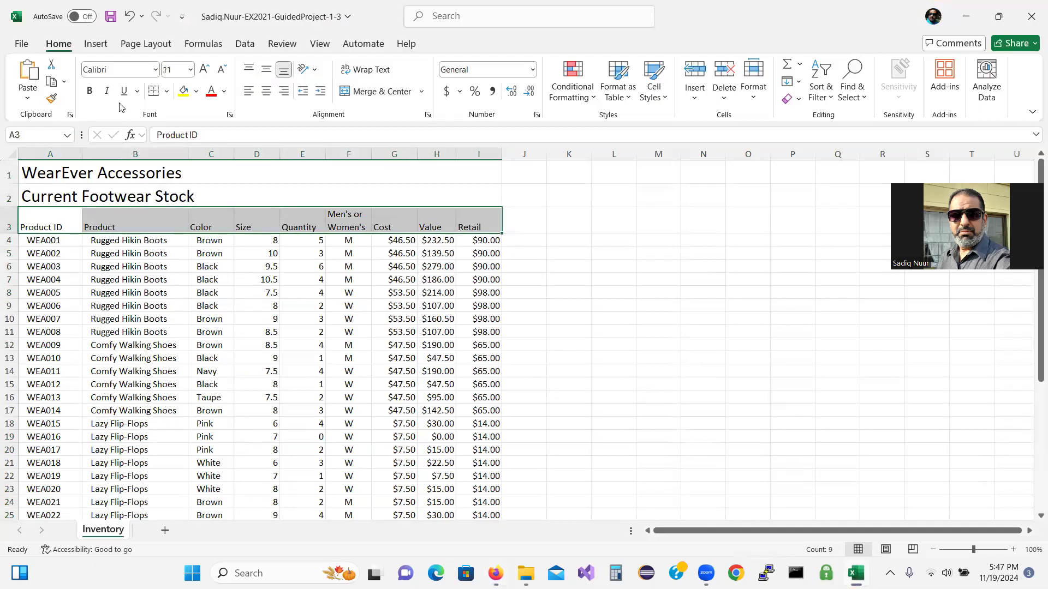
key("ctrl")
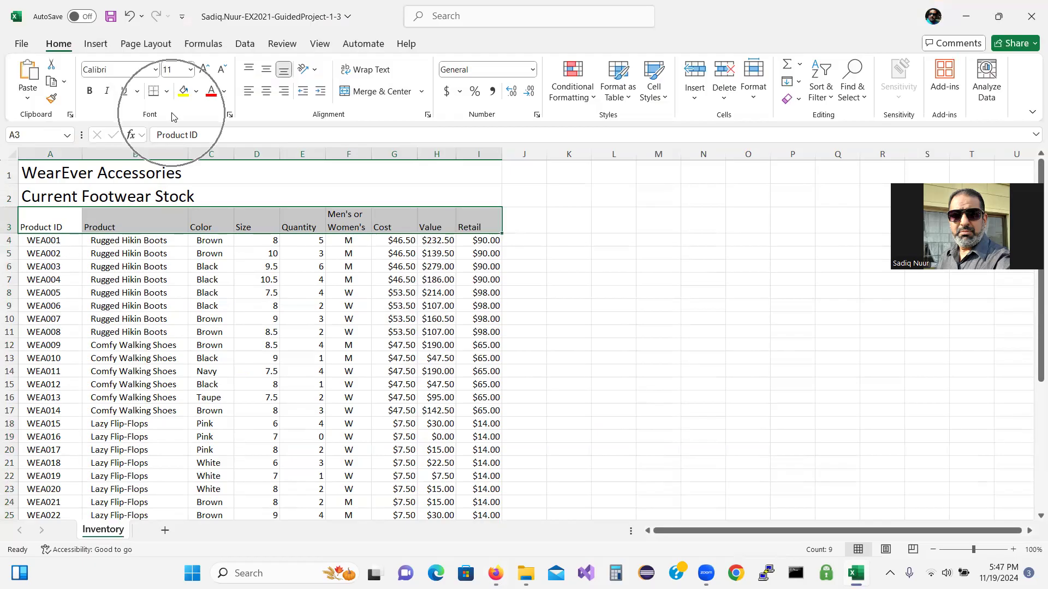
left_click(90, 92)
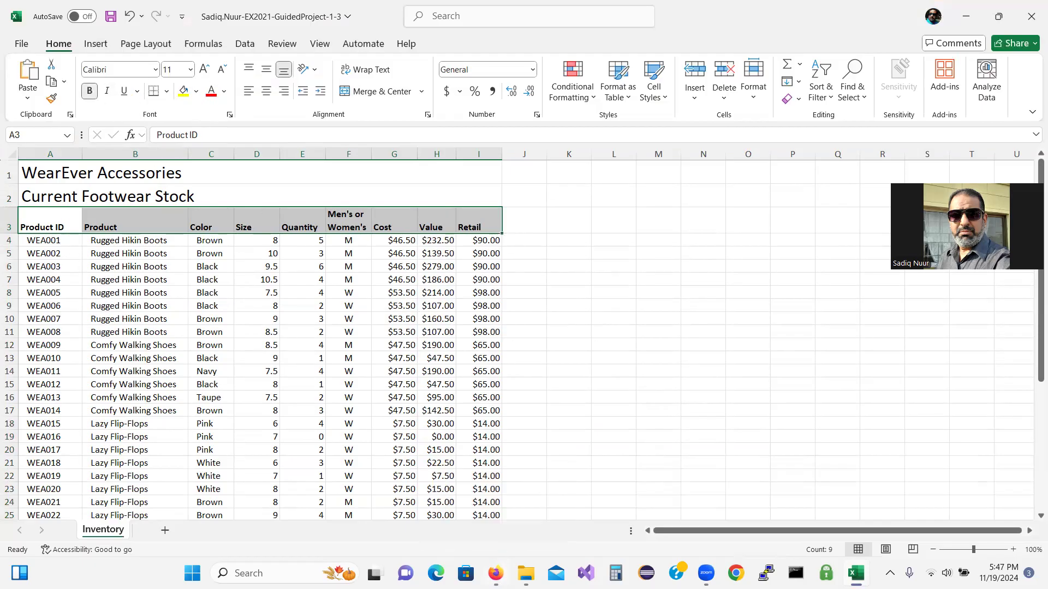
Return to the SIMnet instructions in the browser and check off items 9h and 9i.
left_click(495, 573)
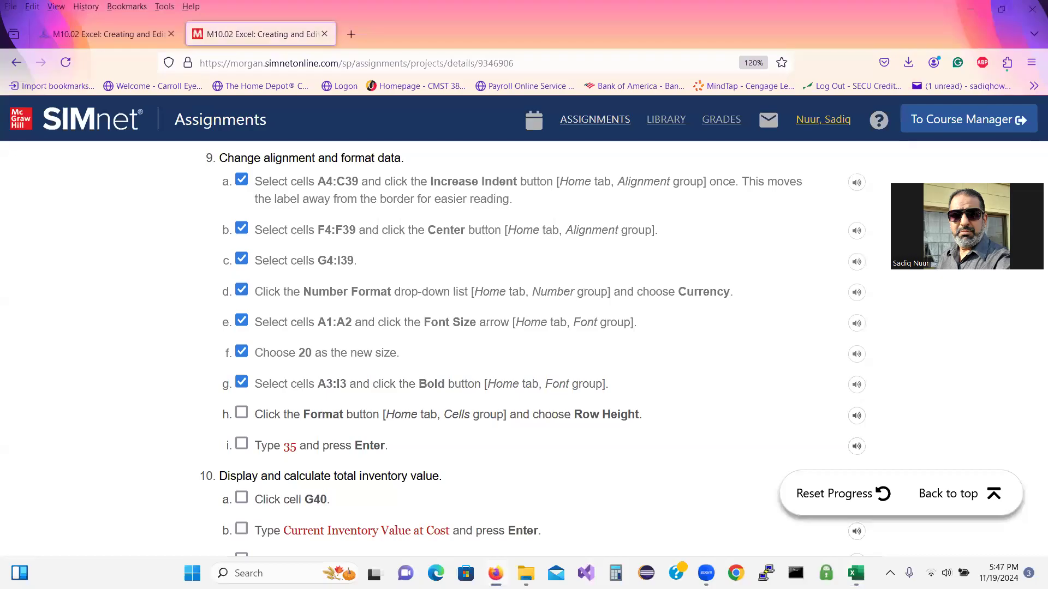
left_click(244, 417)
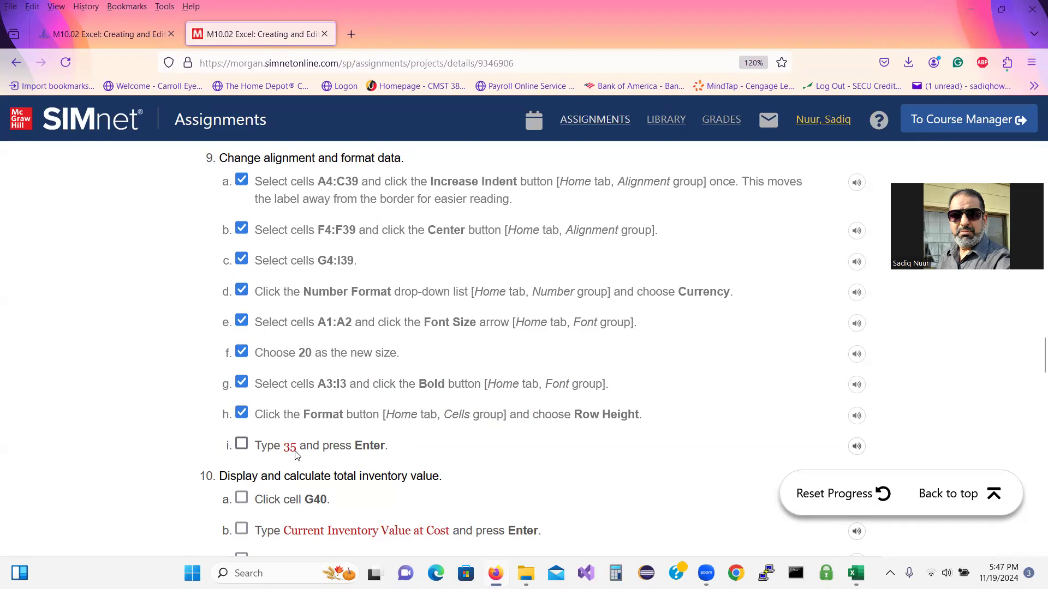
left_click(241, 443)
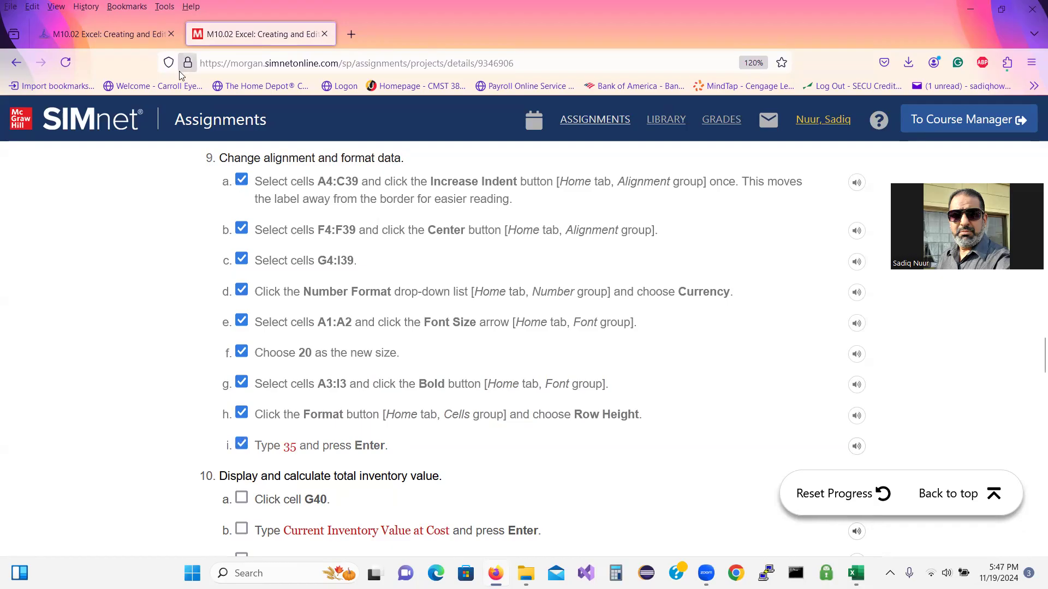
Switch to Excel and set the row height of the header row 3 to 35.
mouse_move(856, 573)
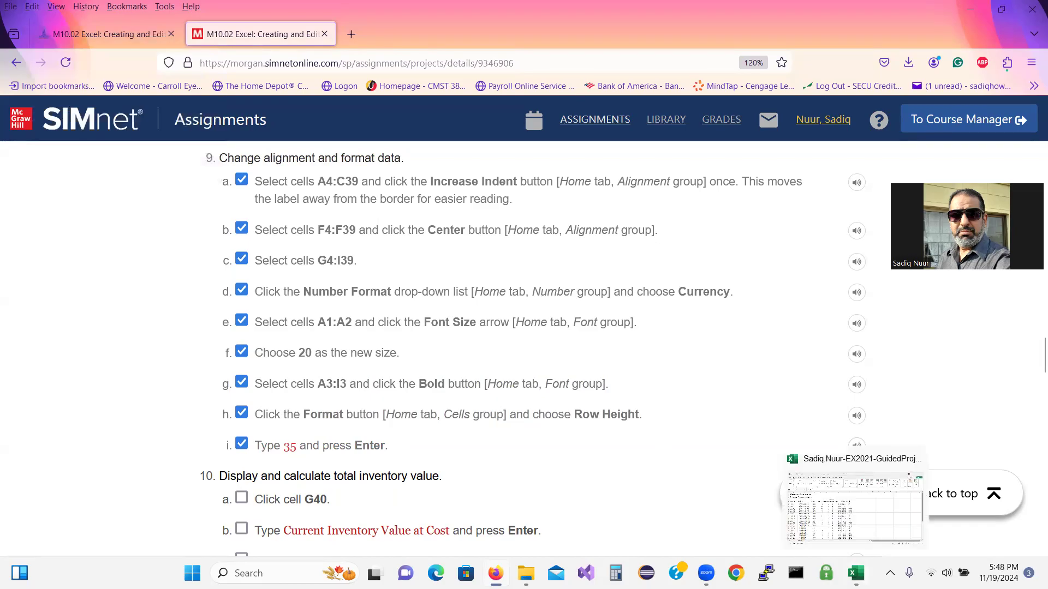
left_click(854, 508)
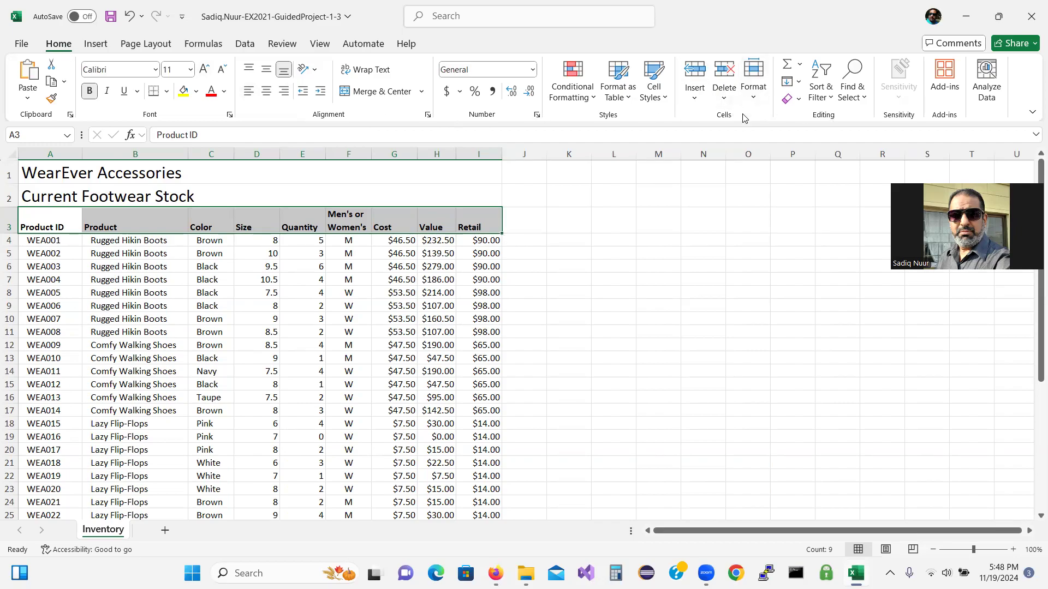
key("ctrl+q")
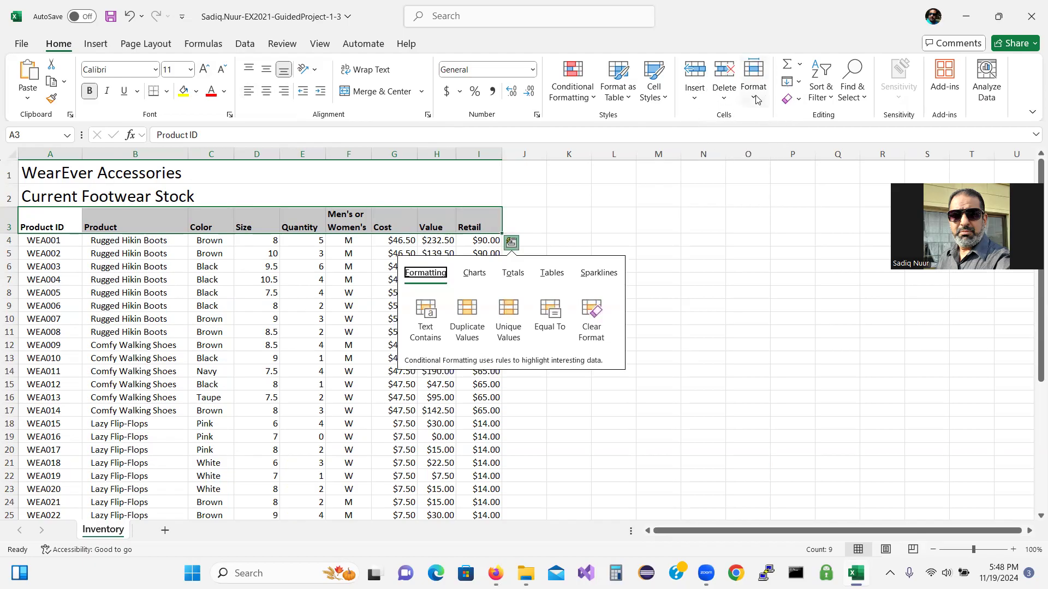
left_click(754, 101)
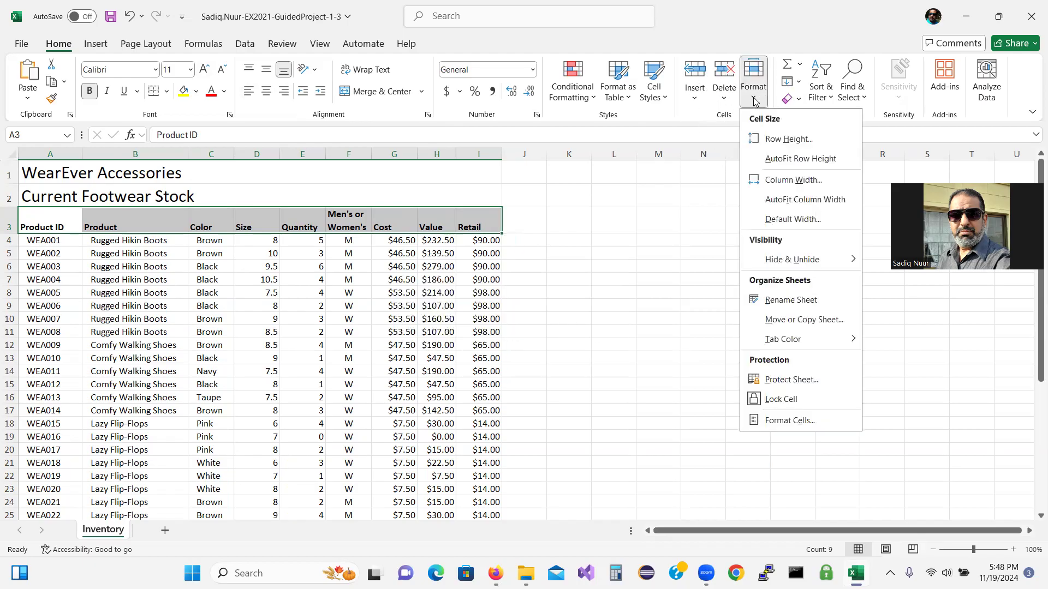
left_click(780, 140)
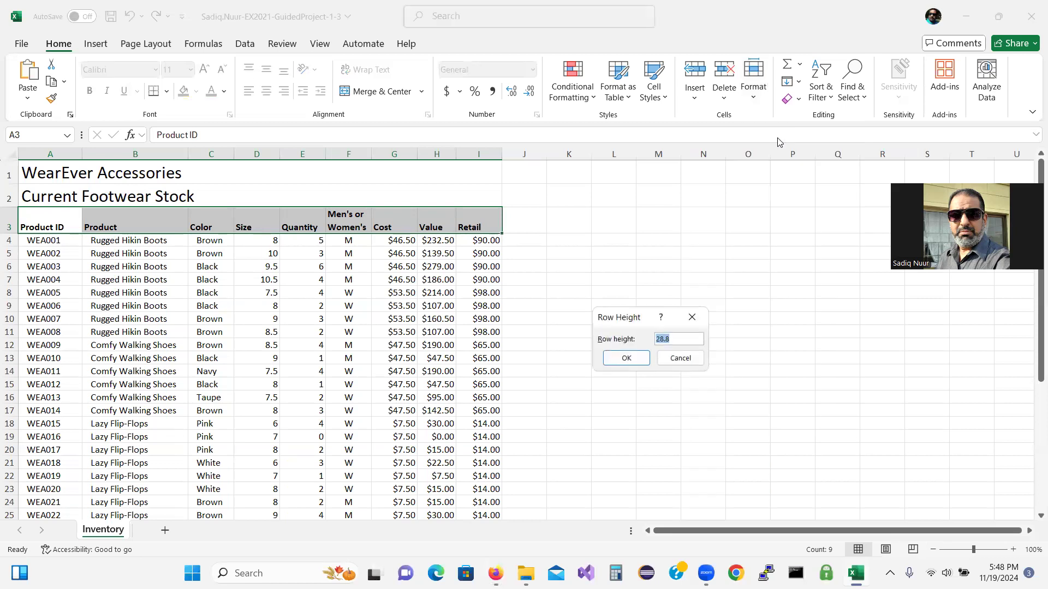
type("3")
left_click(626, 359)
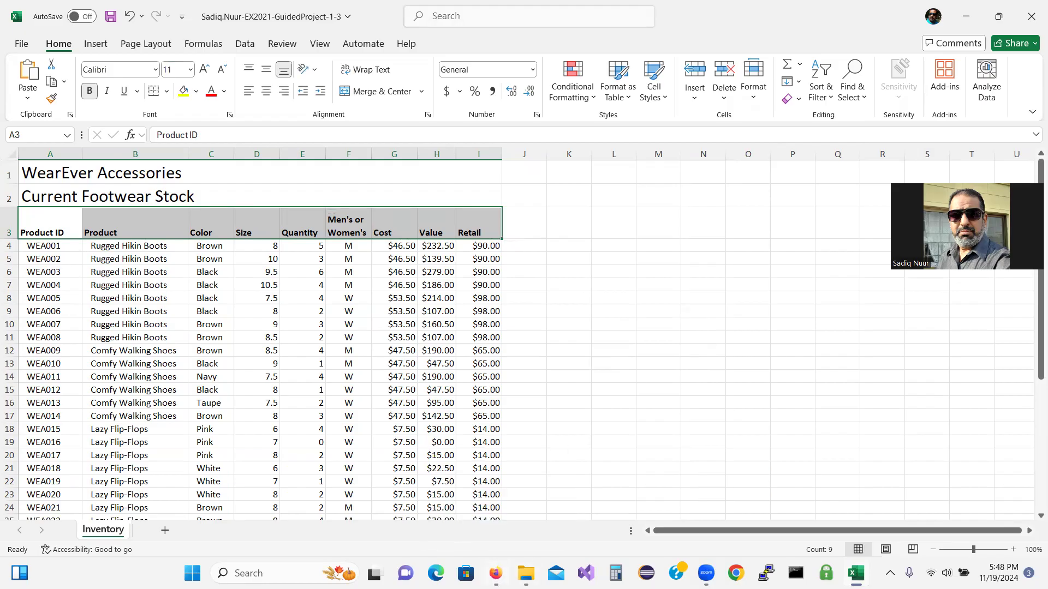
Go to section 10 of the SIMnet instructions in the browser and check off item 10a.
left_click(496, 573)
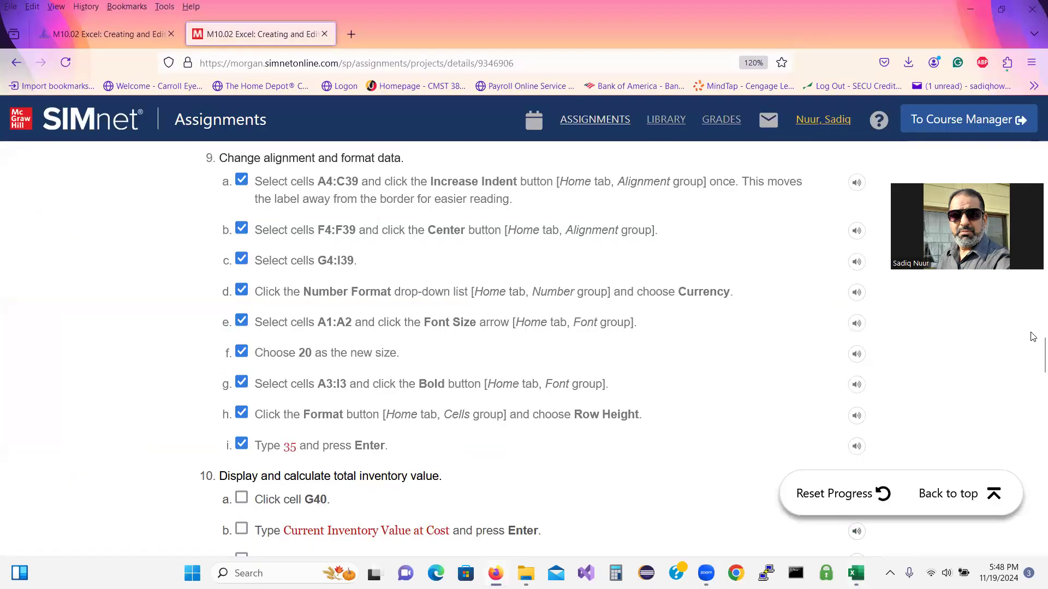
scroll(1033, 369, "down", 3)
scroll(1033, 369, "down", 2)
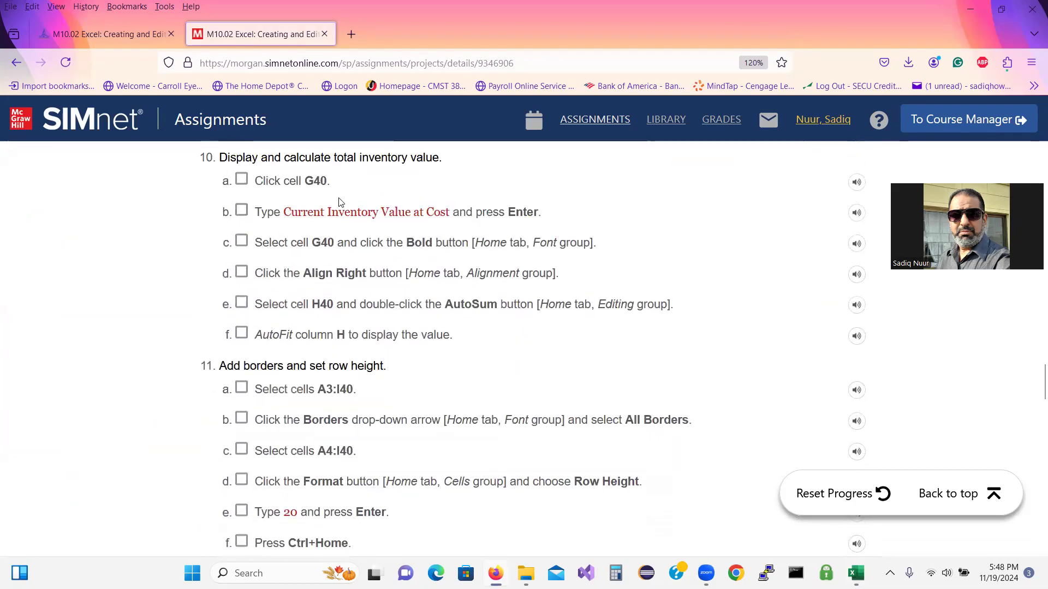
left_click(241, 179)
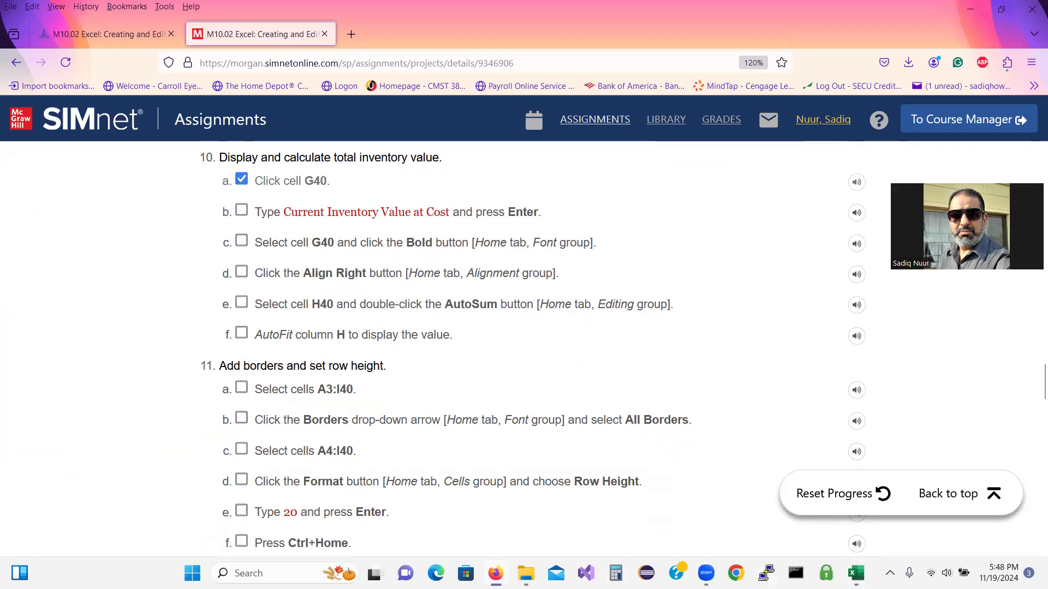
Switch to Excel and select cell G40 below the Cost column.
left_click(496, 573)
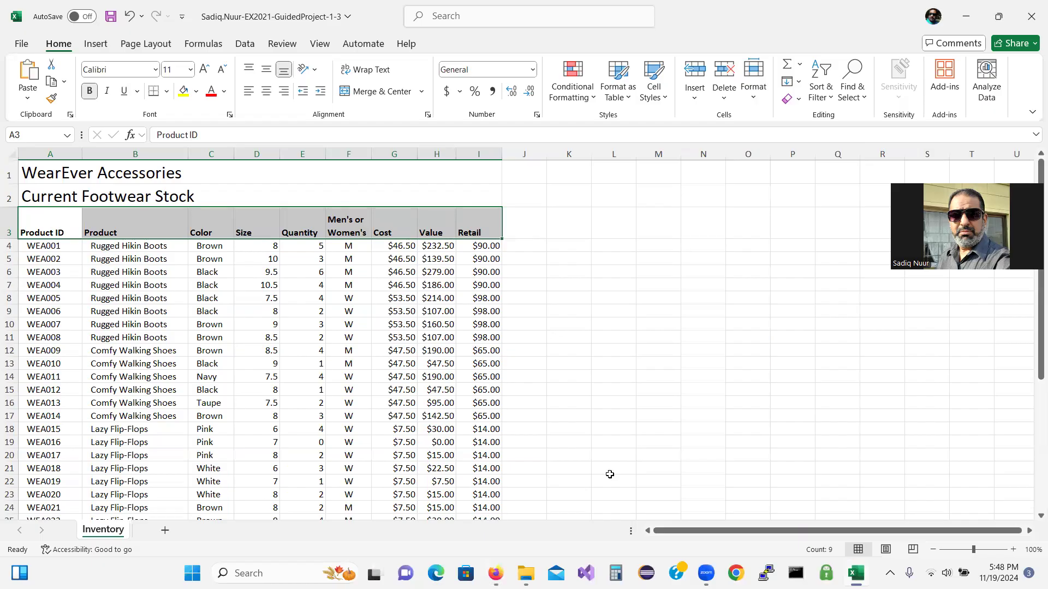
left_click_drag(1032, 371, 1033, 518)
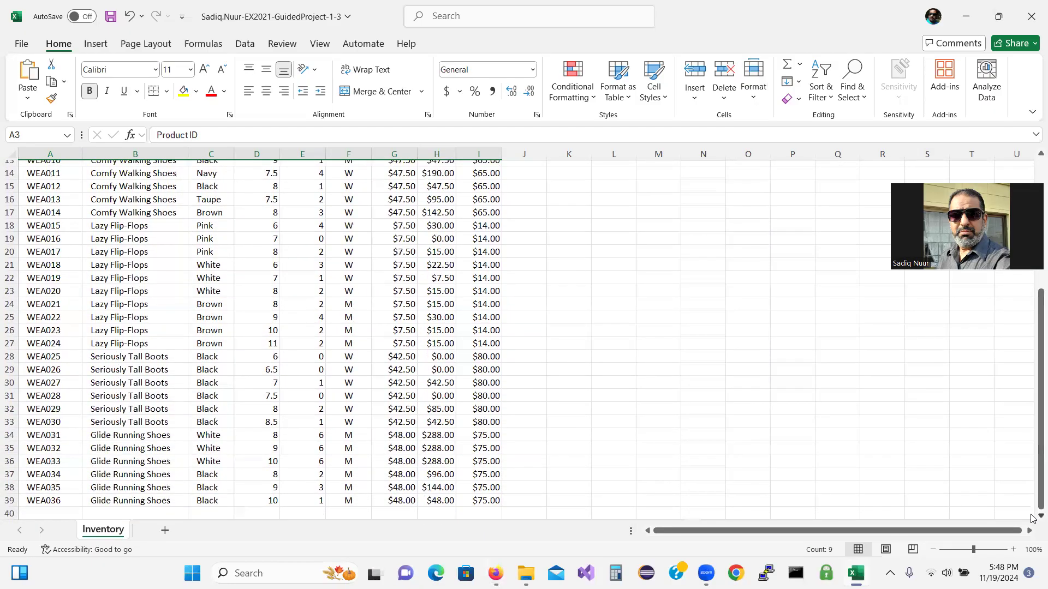
left_click(405, 514)
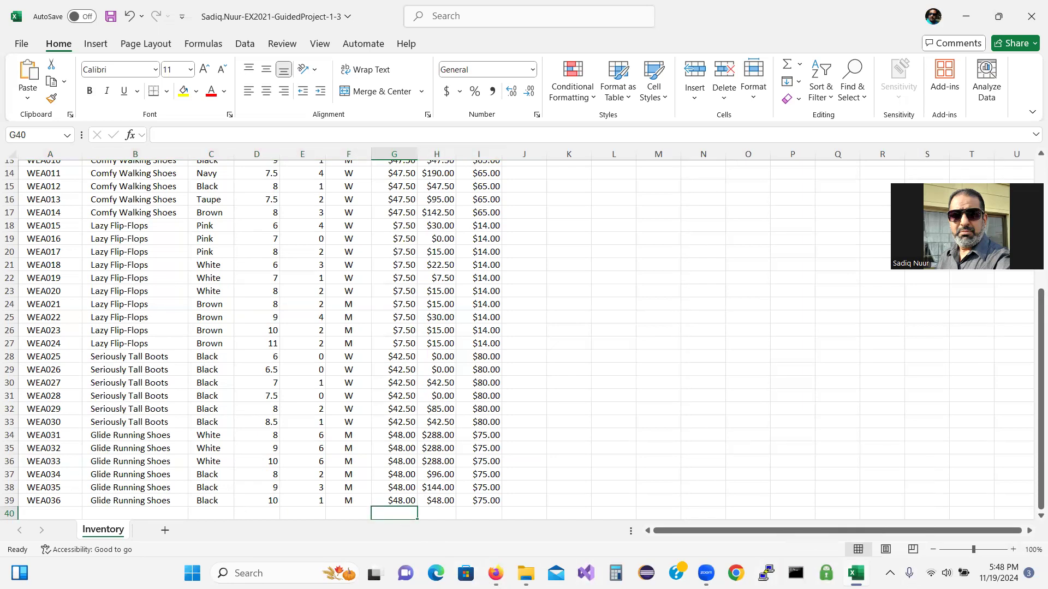
Switch to the SIMnet instructions and copy the label text "Current Inventory Value at Cost" from item 10b.
left_click(495, 573)
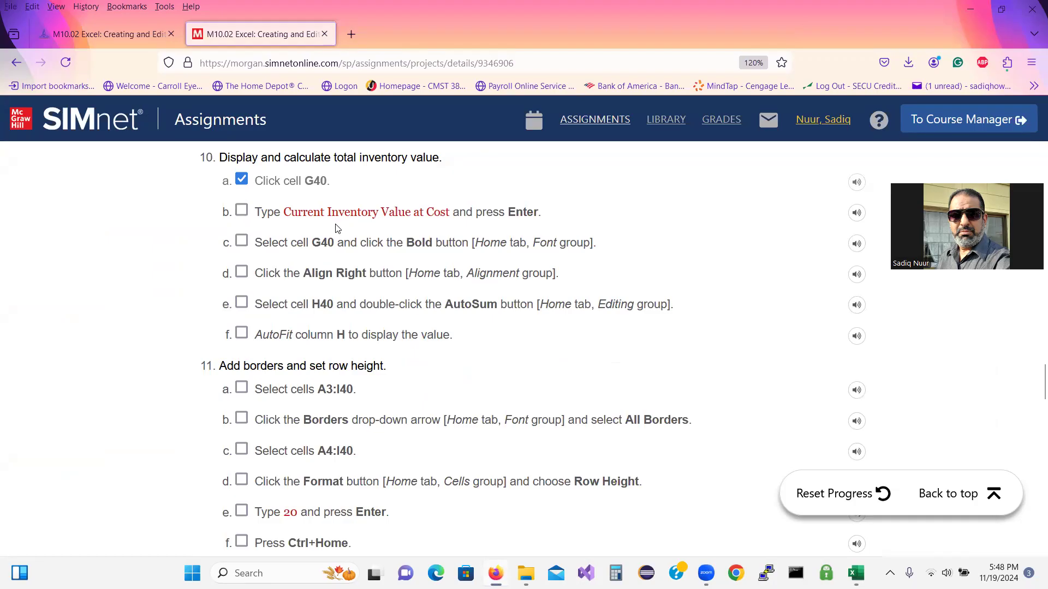
left_click_drag(284, 213, 449, 216)
key("ctrl+c")
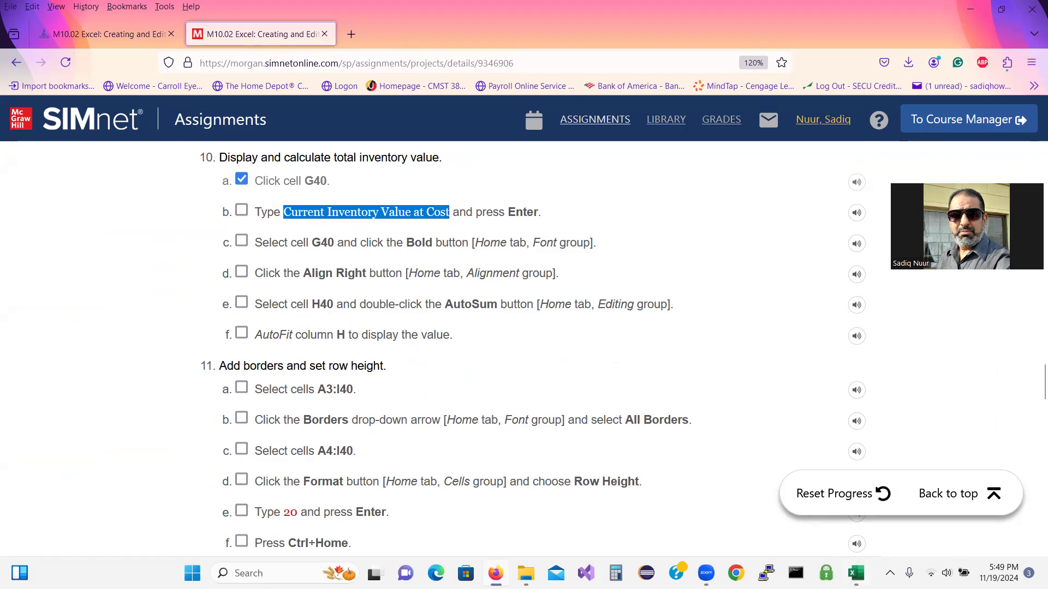
Paste "Current Inventory Value at Cost" into cell G40 in Excel, and check off items 10b and 10c in the SIMnet instructions.
left_click(856, 573)
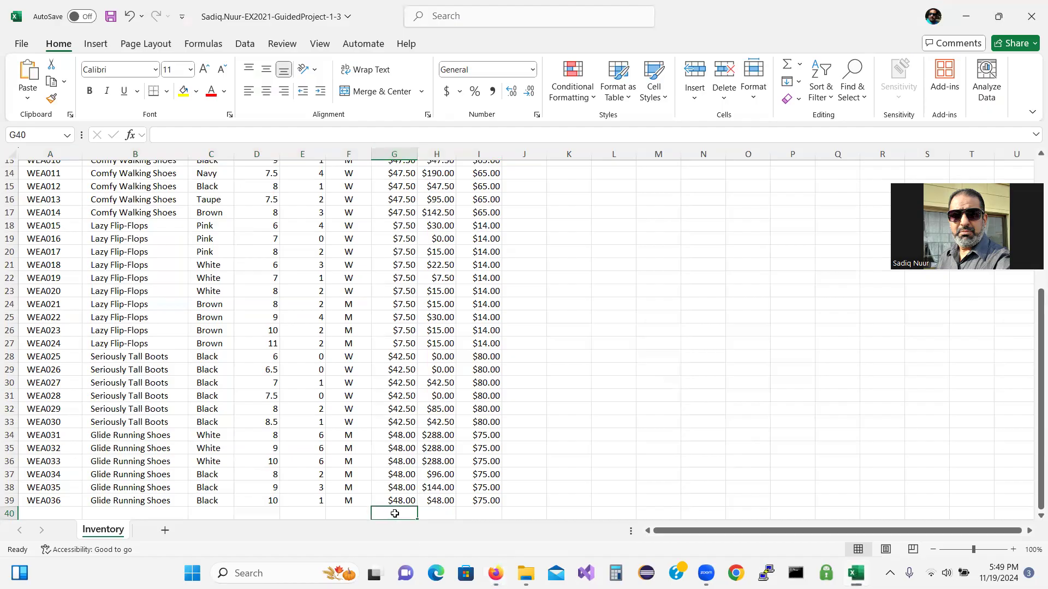
key("ctrl+v")
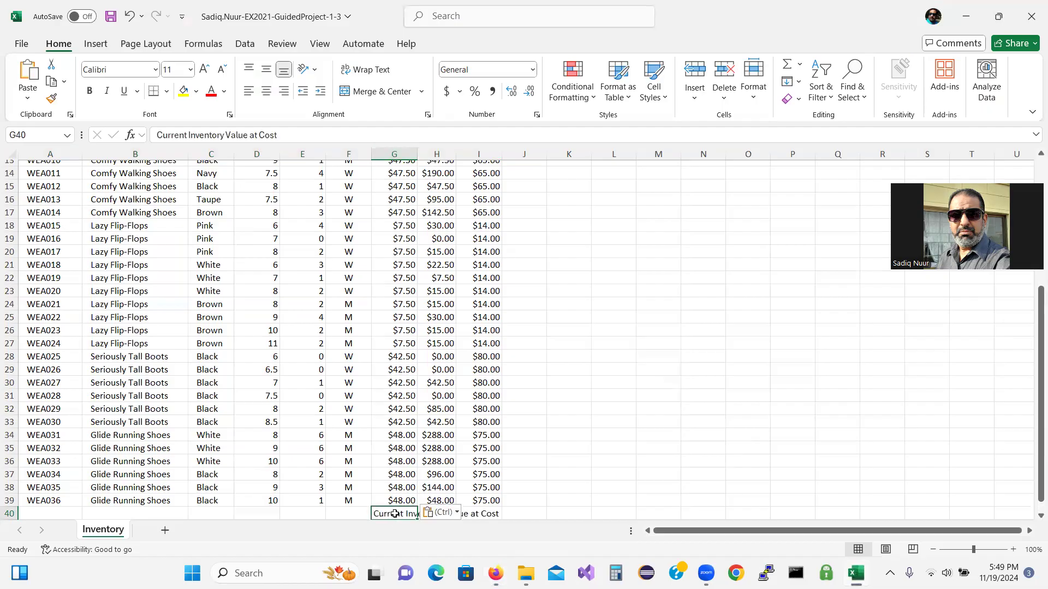
key("Return")
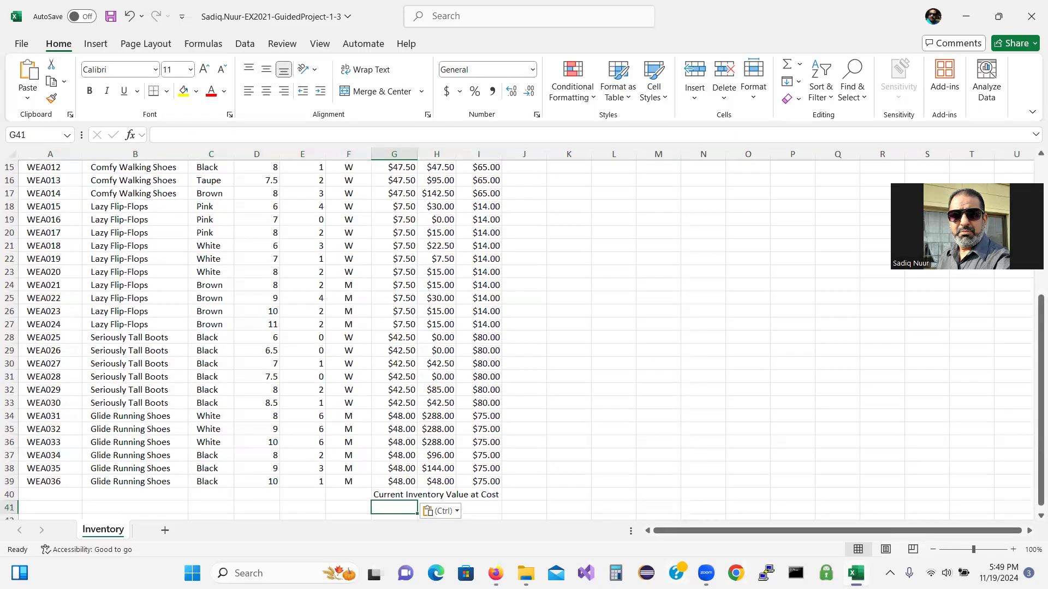
left_click(856, 573)
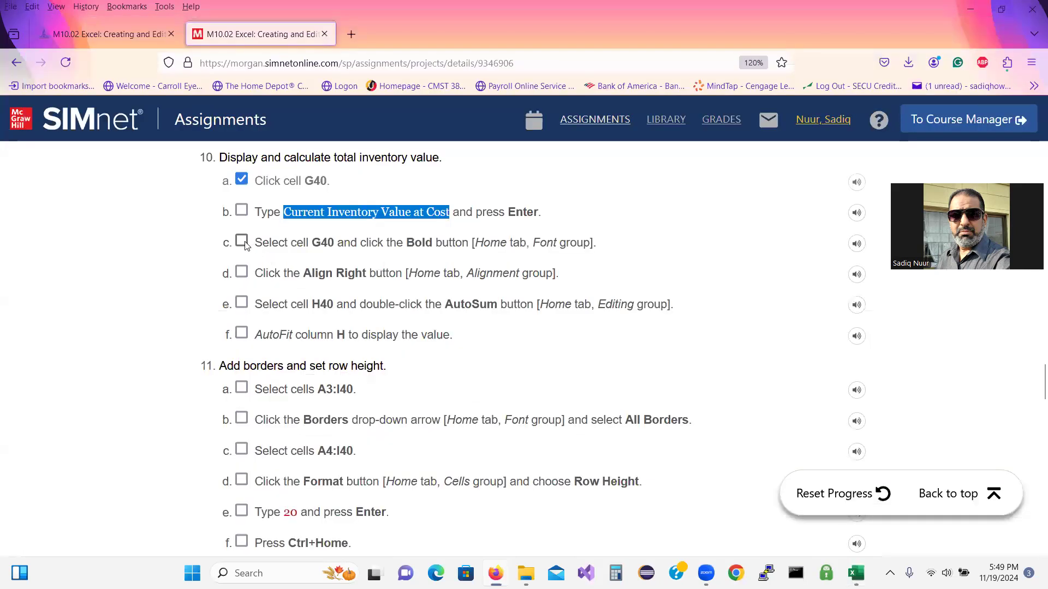
left_click(243, 244)
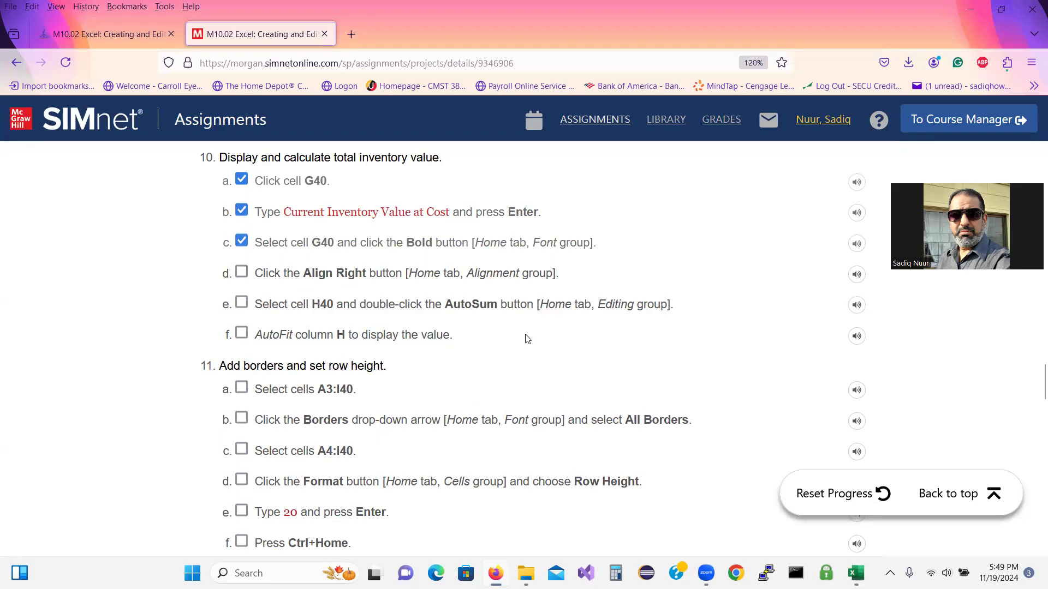
Switch to Excel and make the label in cell G40 bold and right-aligned.
left_click(856, 573)
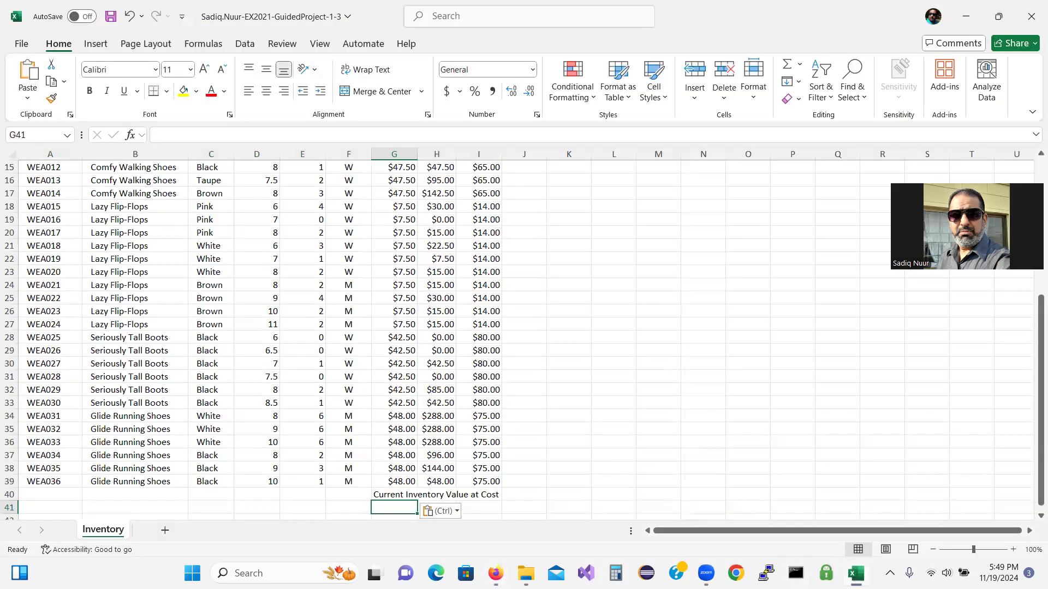
left_click(393, 494)
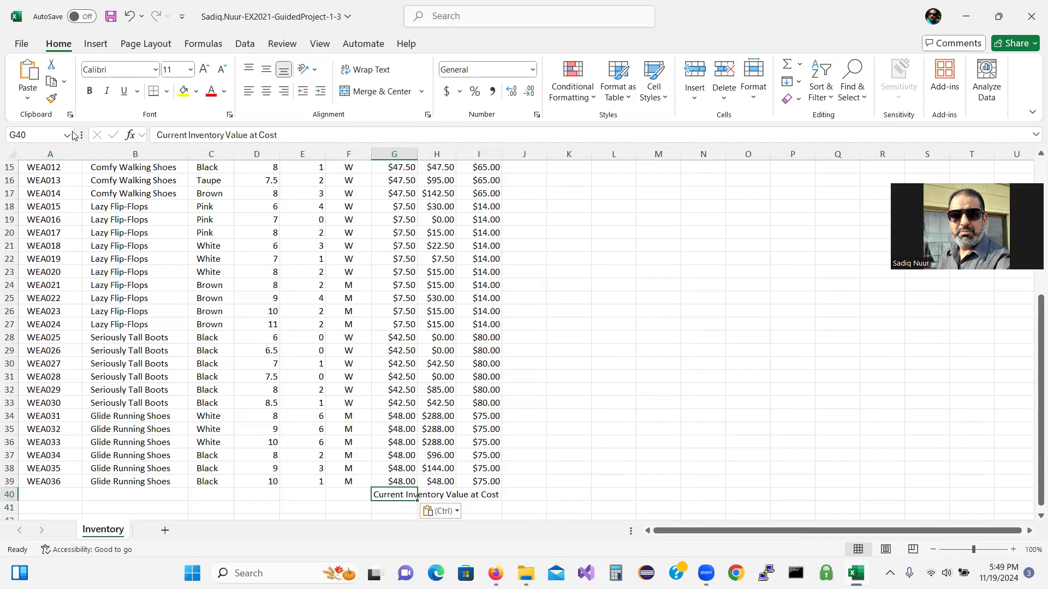
left_click(90, 92)
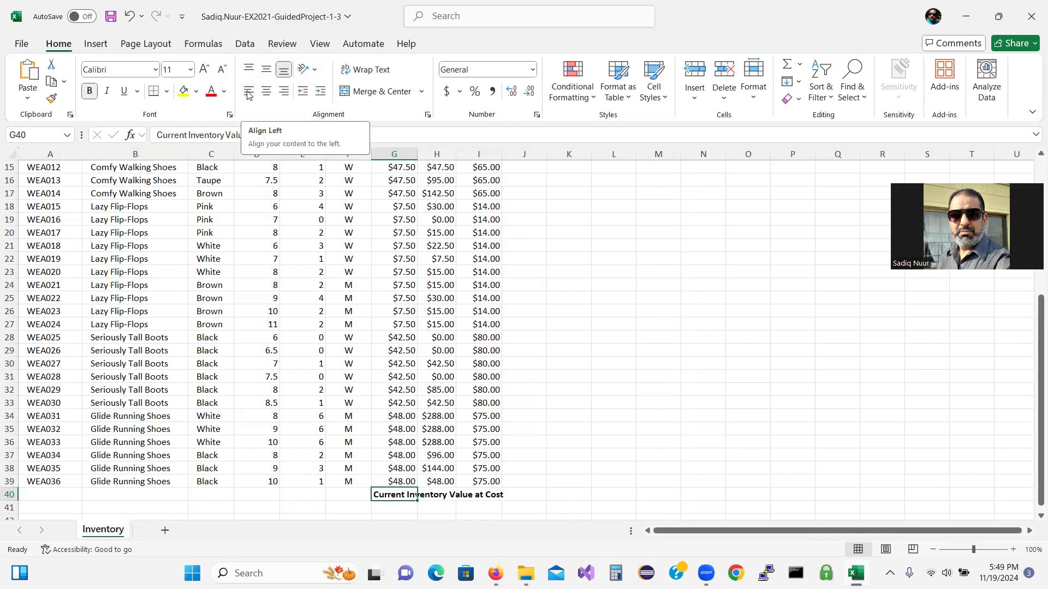
mouse_move(526, 573)
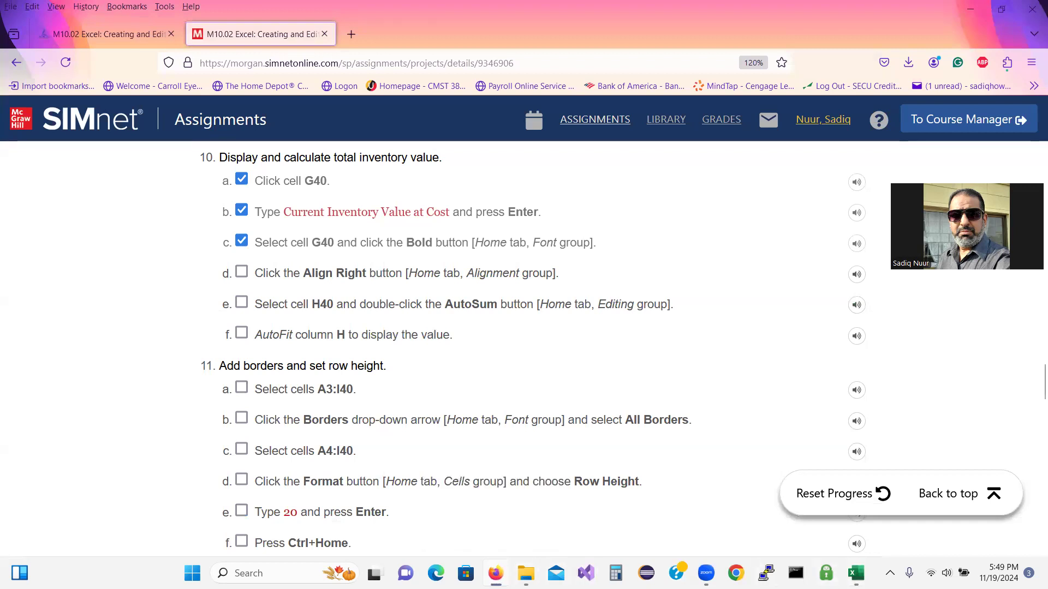
left_click(856, 573)
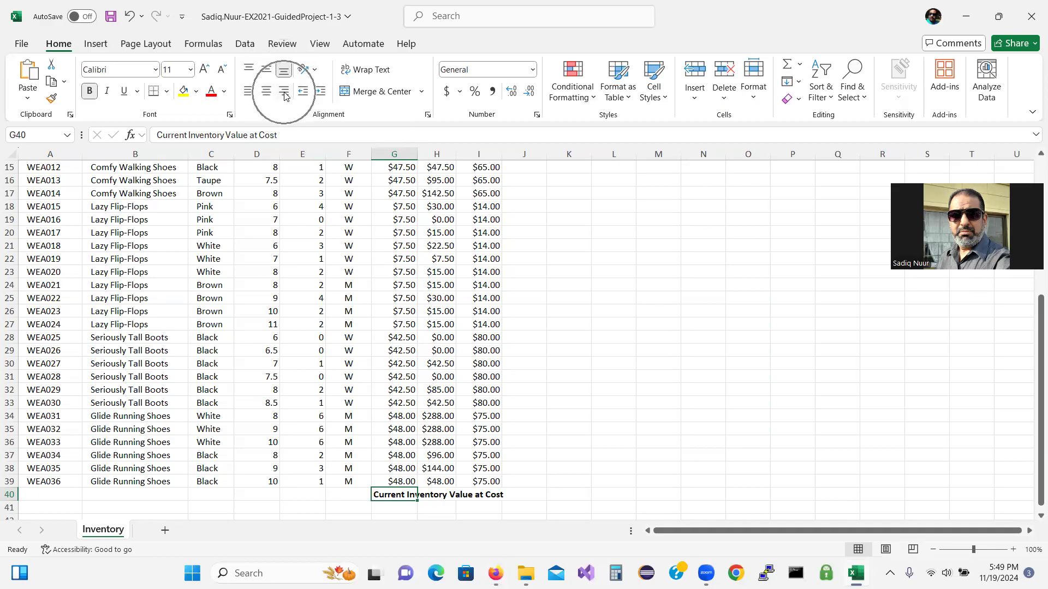
left_click(284, 96)
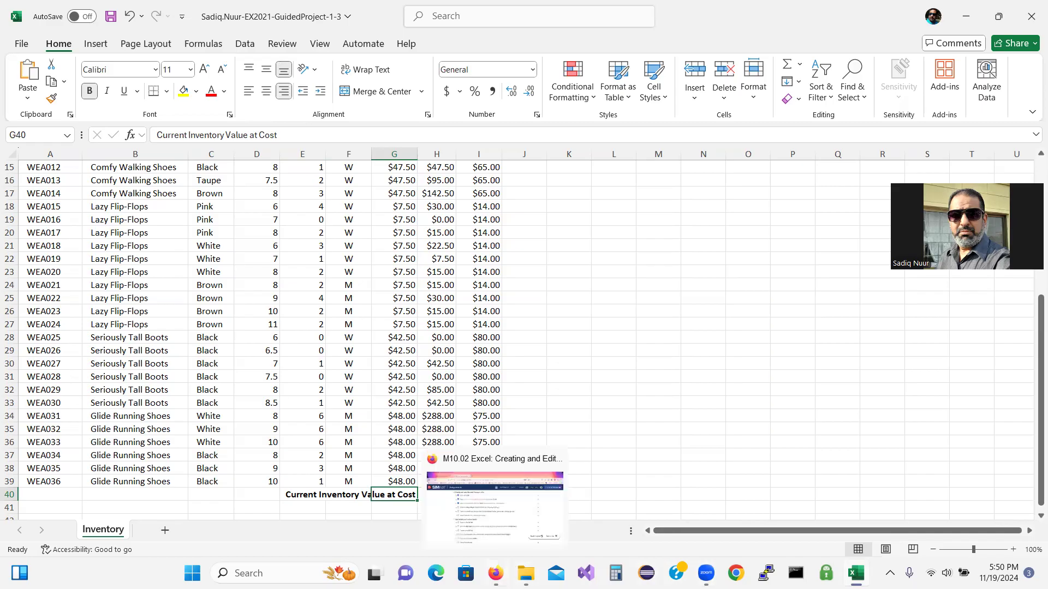
Switch to the SIMnet instructions in the browser and check off items 10d and 10e.
left_click(506, 572)
left_click(241, 271)
left_click(241, 302)
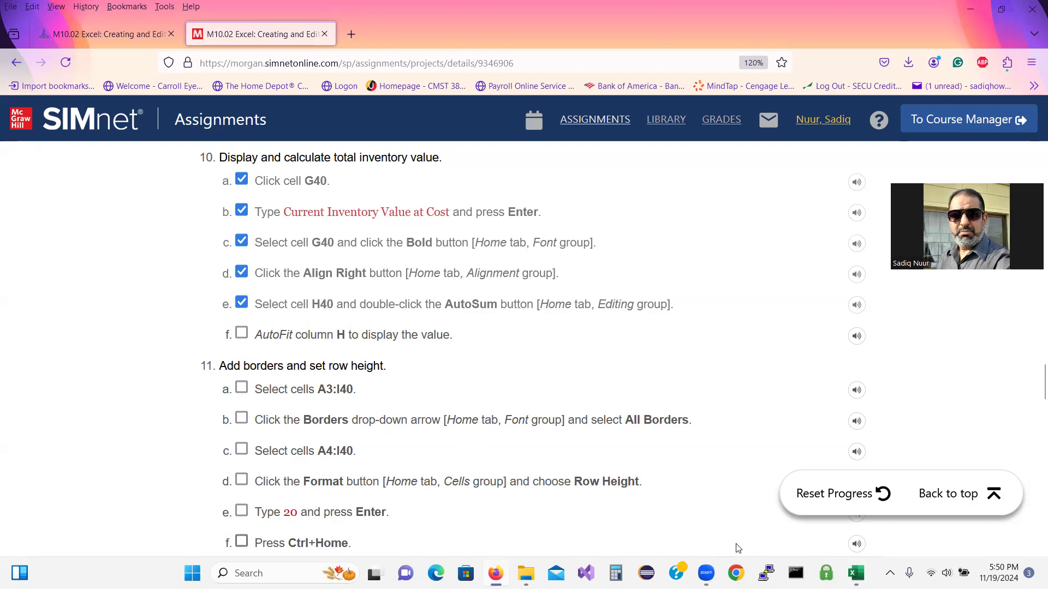
Switch to Excel and total the Value column in cell H40 with AutoSum over H4:H39.
left_click(855, 573)
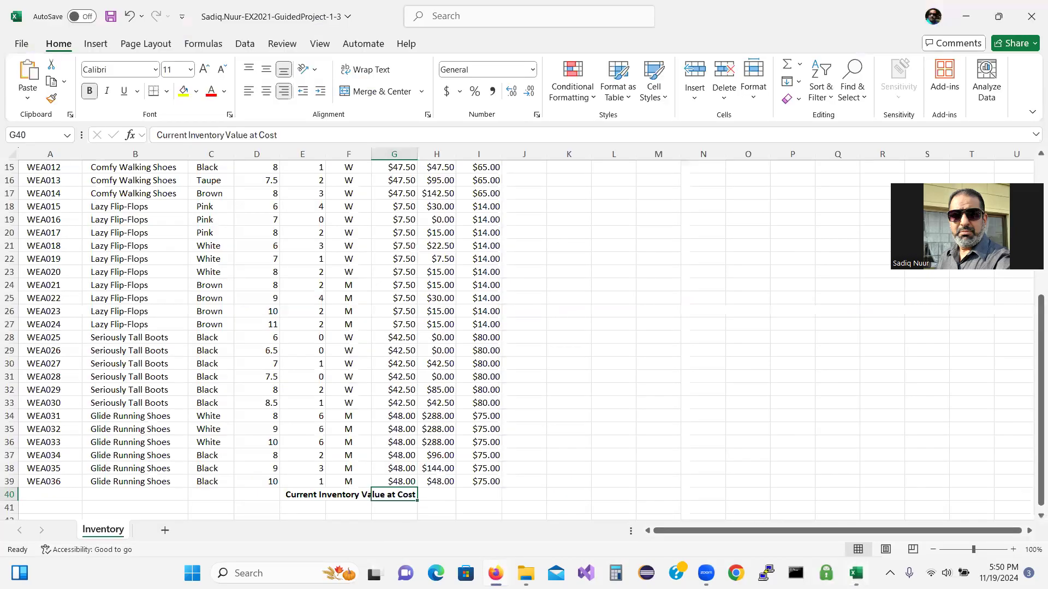
left_click(441, 494)
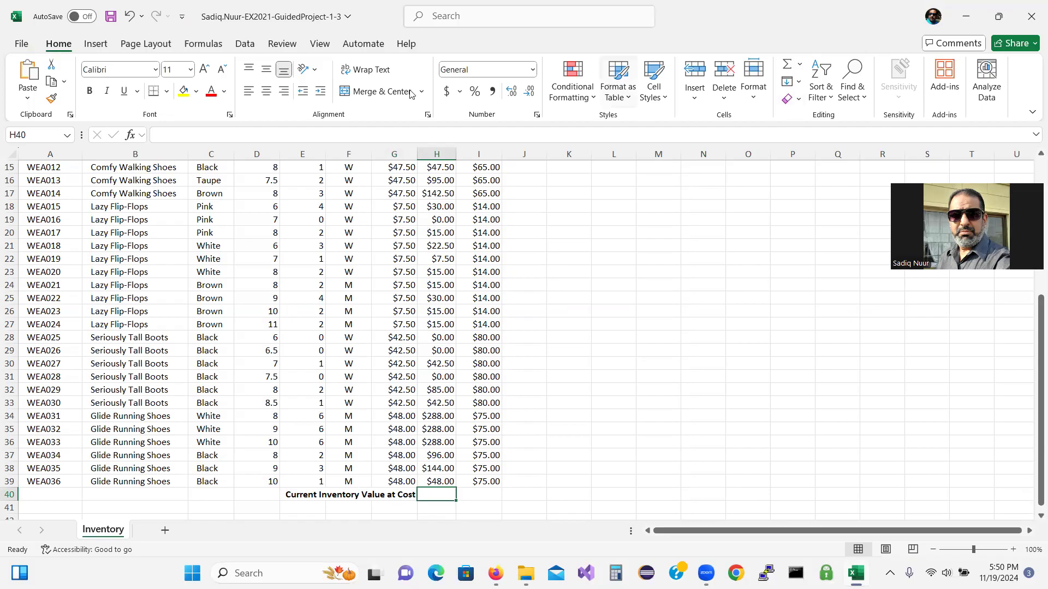
left_click(887, 128)
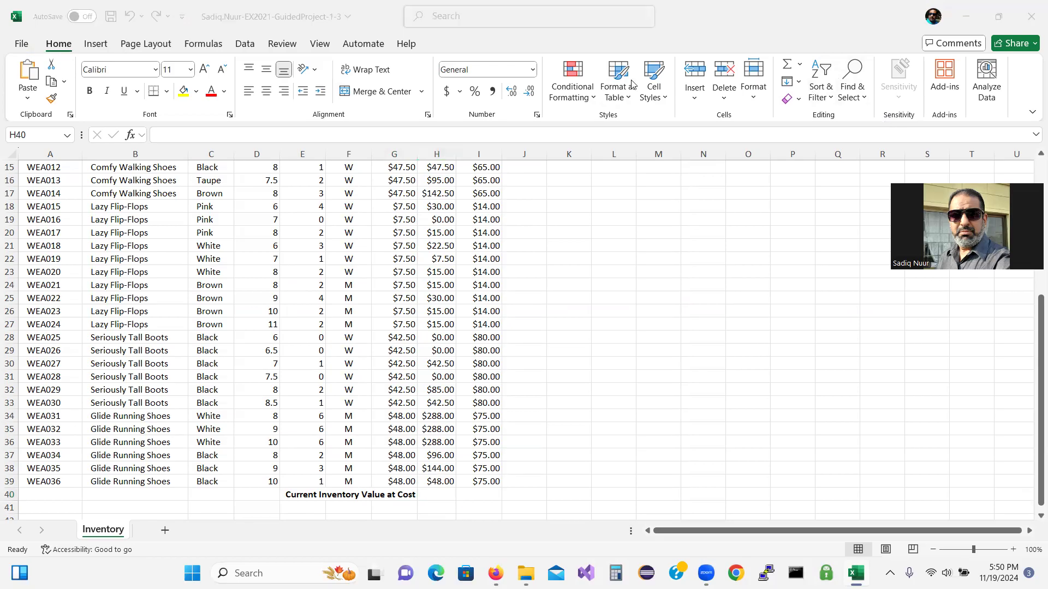
left_click(788, 65)
left_click(788, 65)
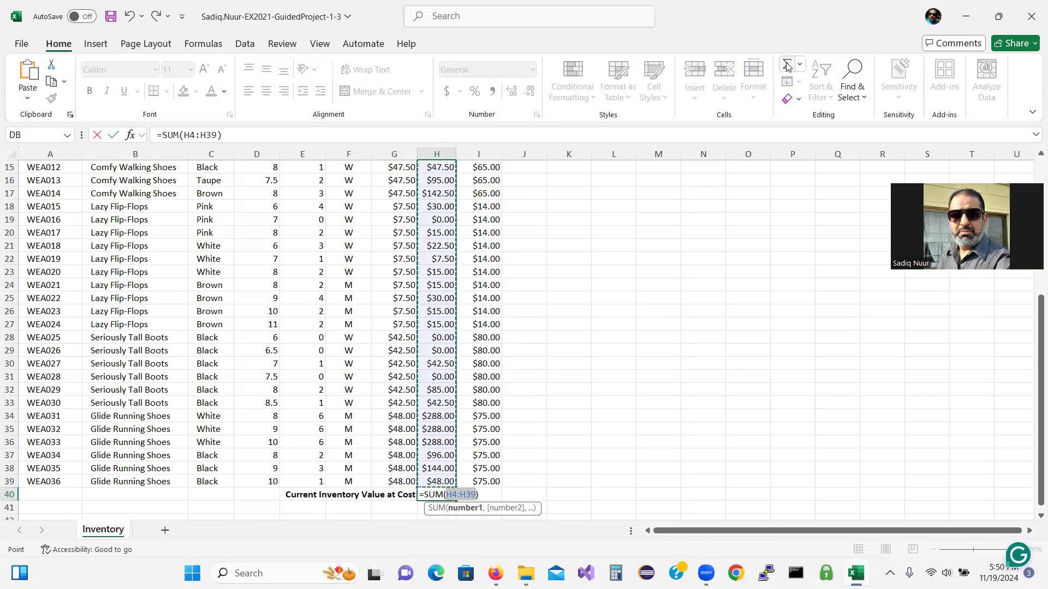
key("Return")
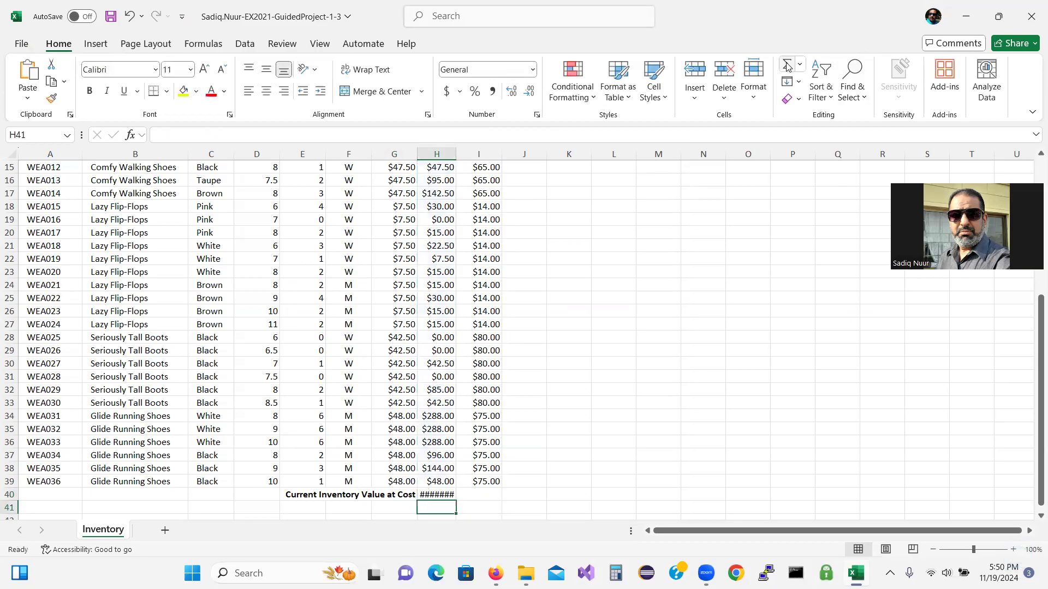
Consult item 10f in the SIMnet instructions, return to Excel, and AutoFit the width of column H.
left_click(497, 572)
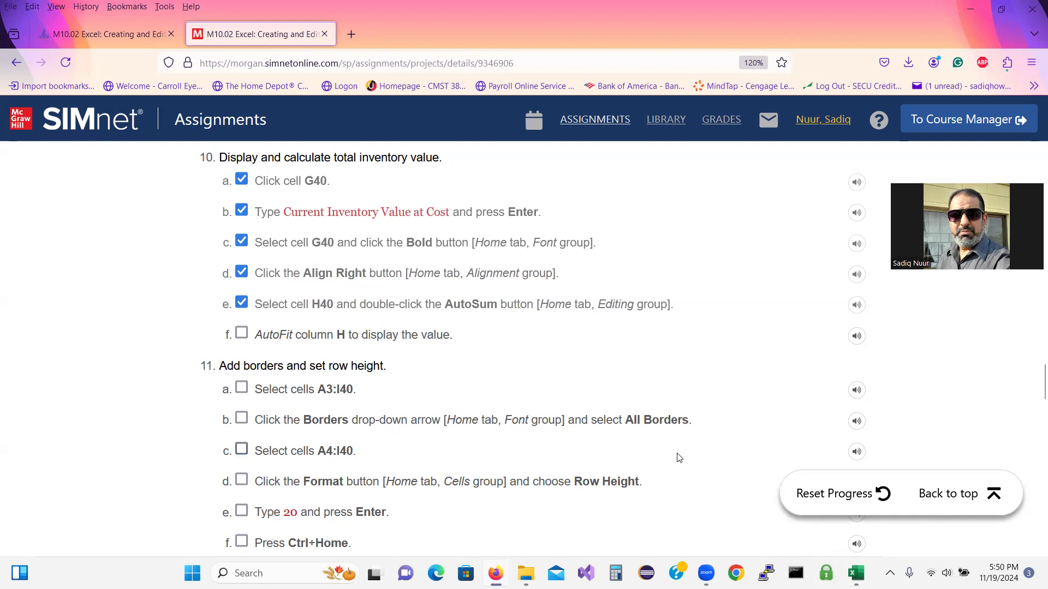
left_click(856, 573)
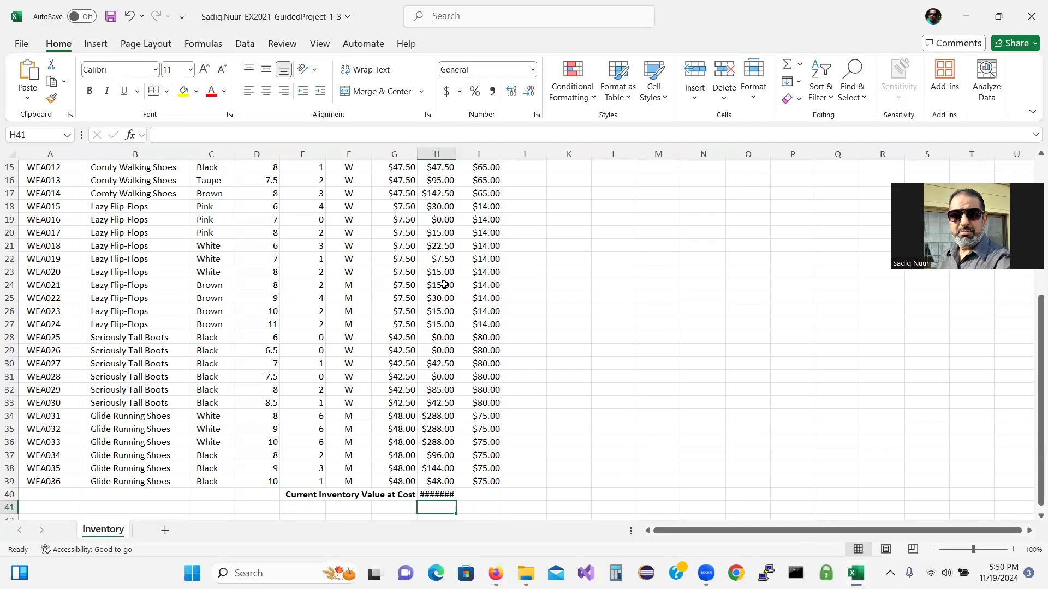
left_click(437, 150)
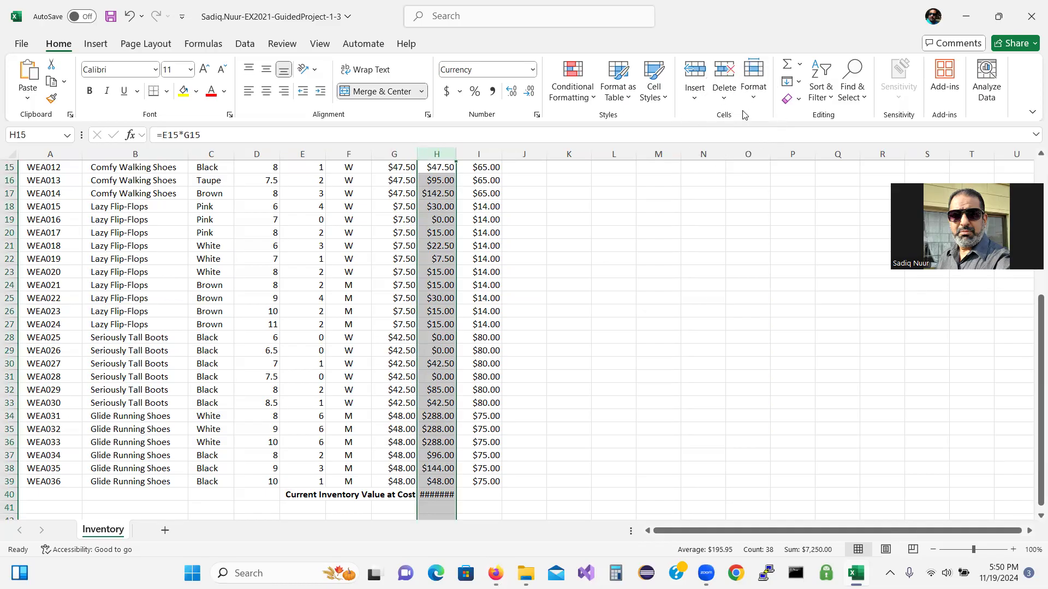
left_click(757, 101)
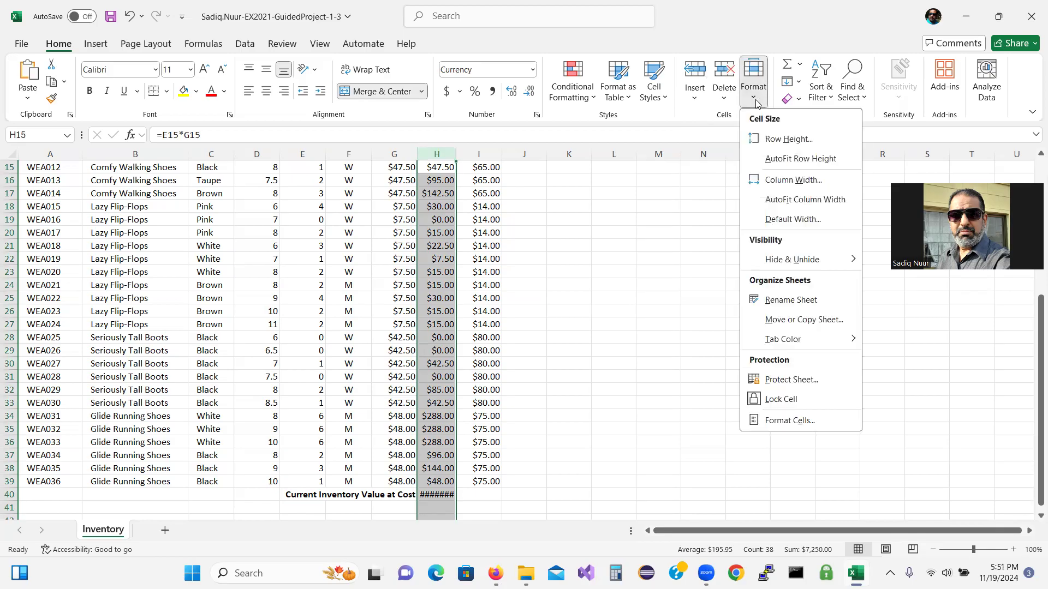
left_click(780, 200)
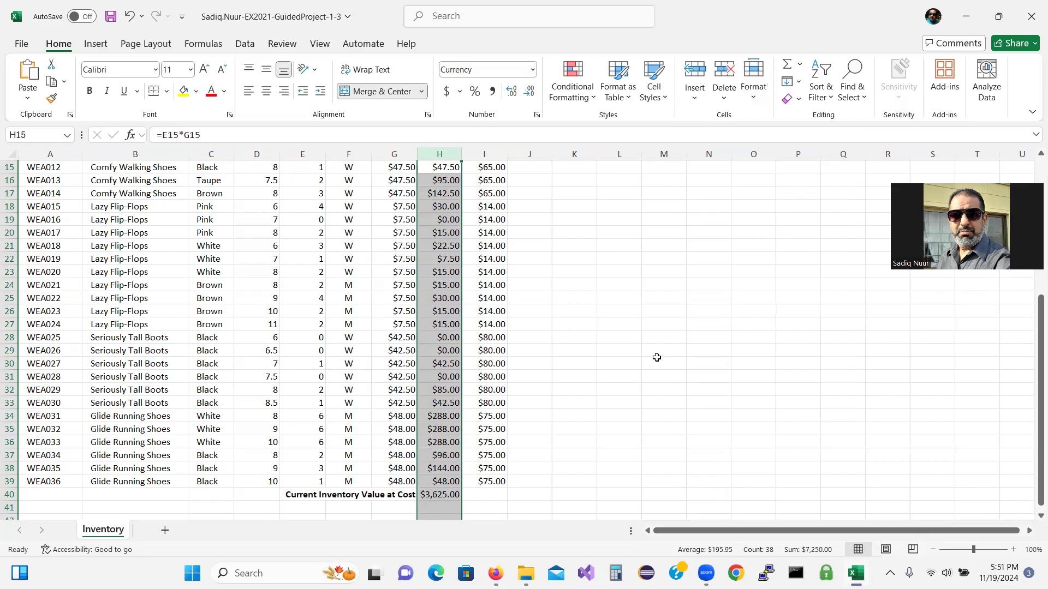
left_click(529, 485)
left_click(455, 501)
Switch to the SIMnet instructions, check off item 10f, and go to section 11 on borders and row height.
mouse_move(497, 572)
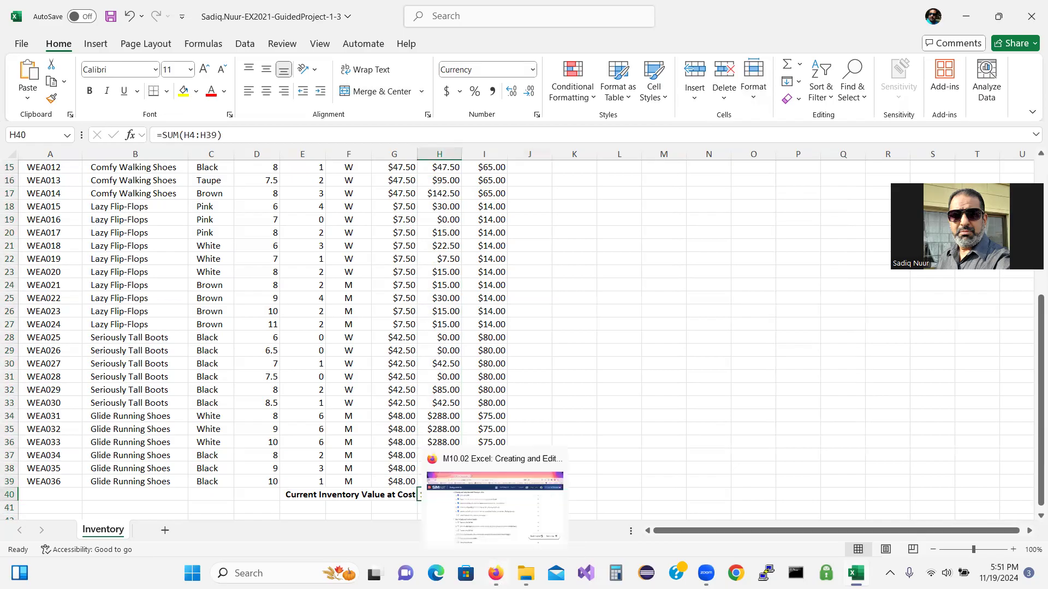
left_click(494, 505)
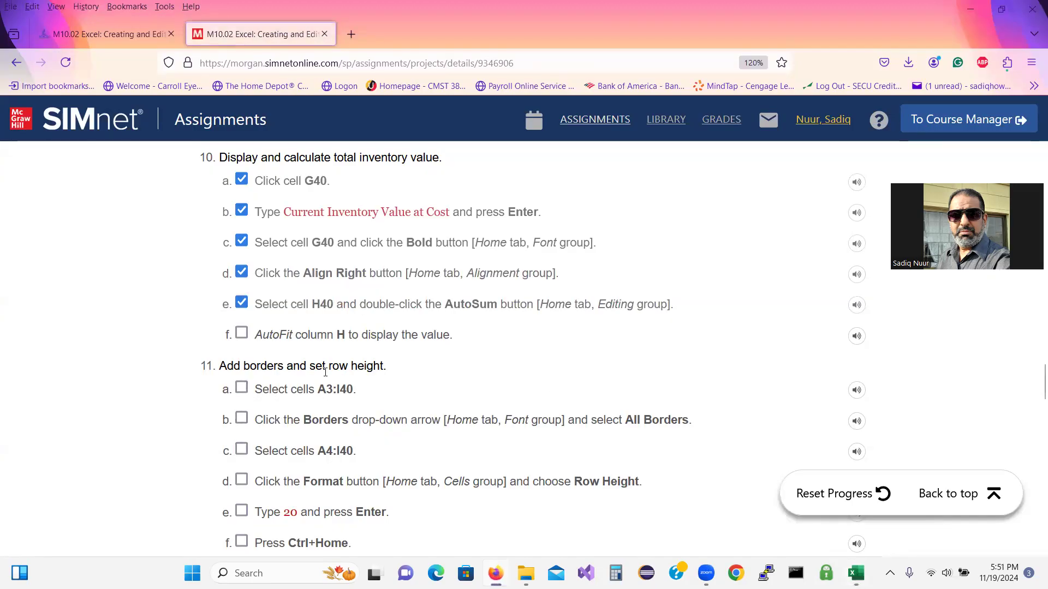
left_click(244, 335)
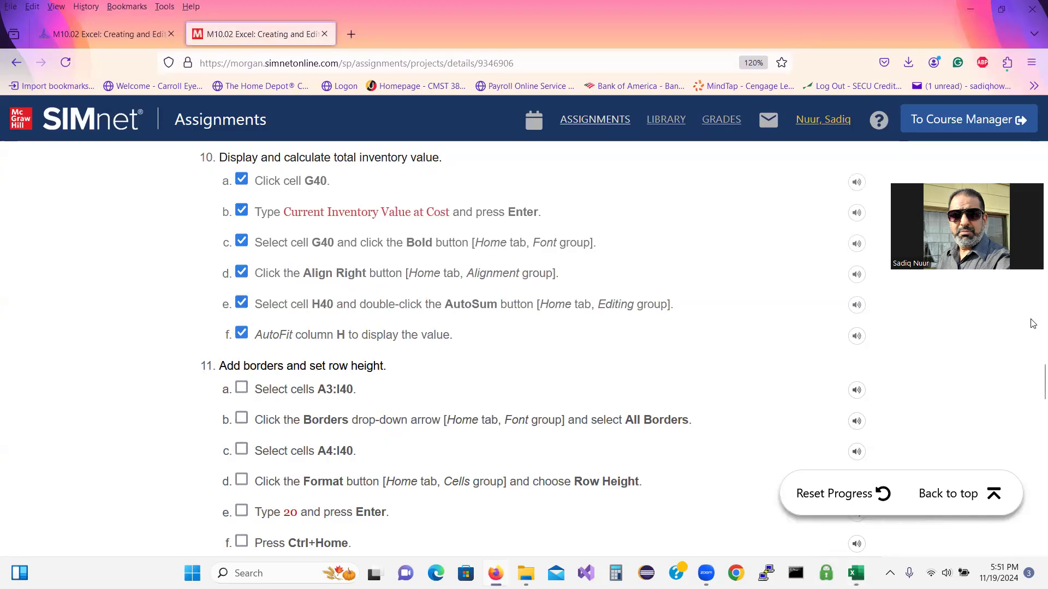
scroll(1033, 382, "down", 3)
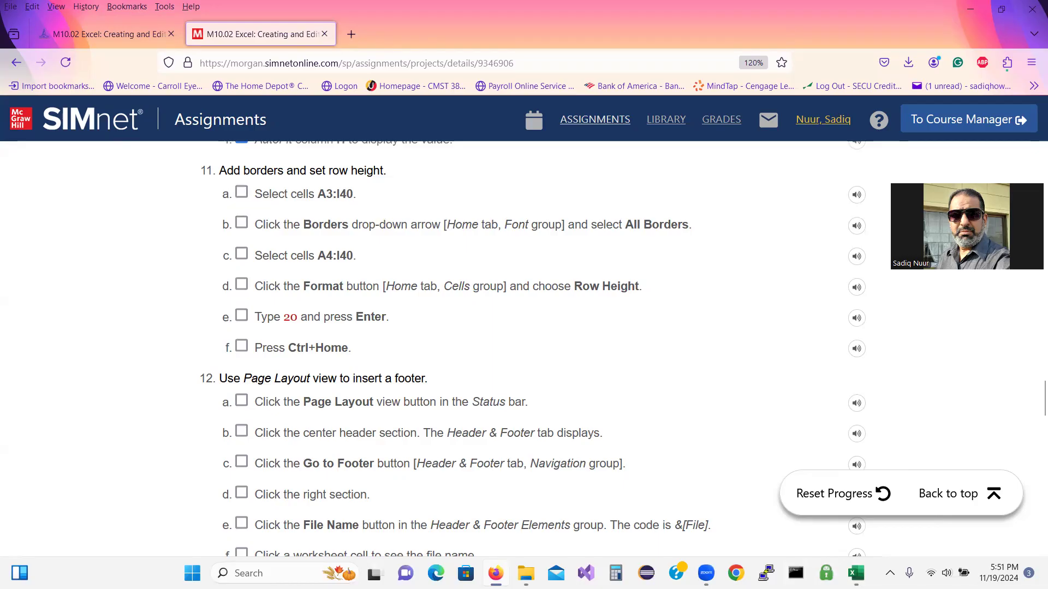
Switch to Excel and apply All Borders to cells A3:I40, rechecking the border option in the SIMnet instructions.
mouse_move(855, 573)
left_click(855, 573)
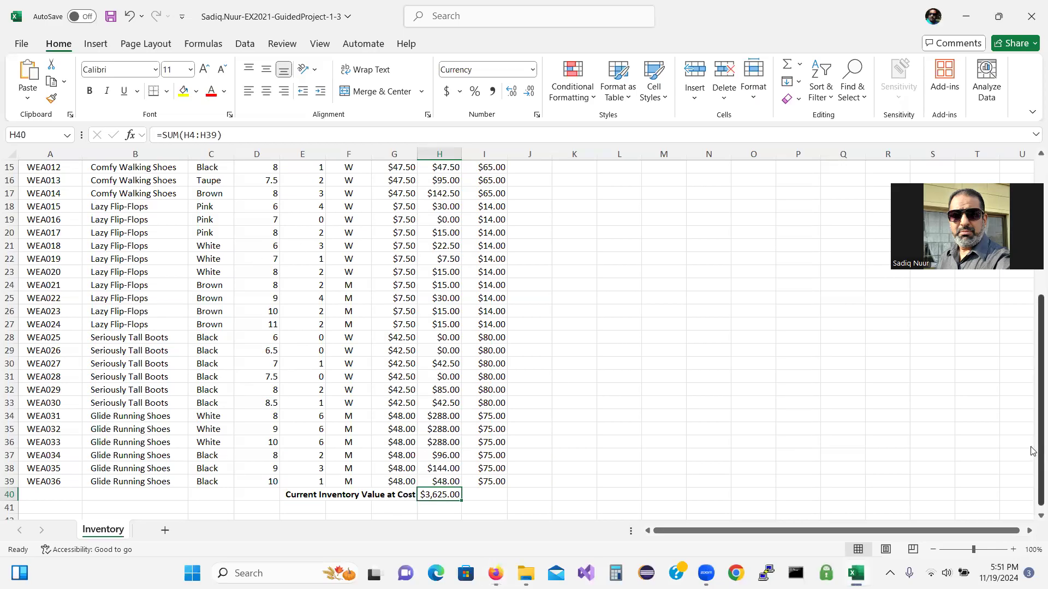
scroll(1032, 452, "up", 5)
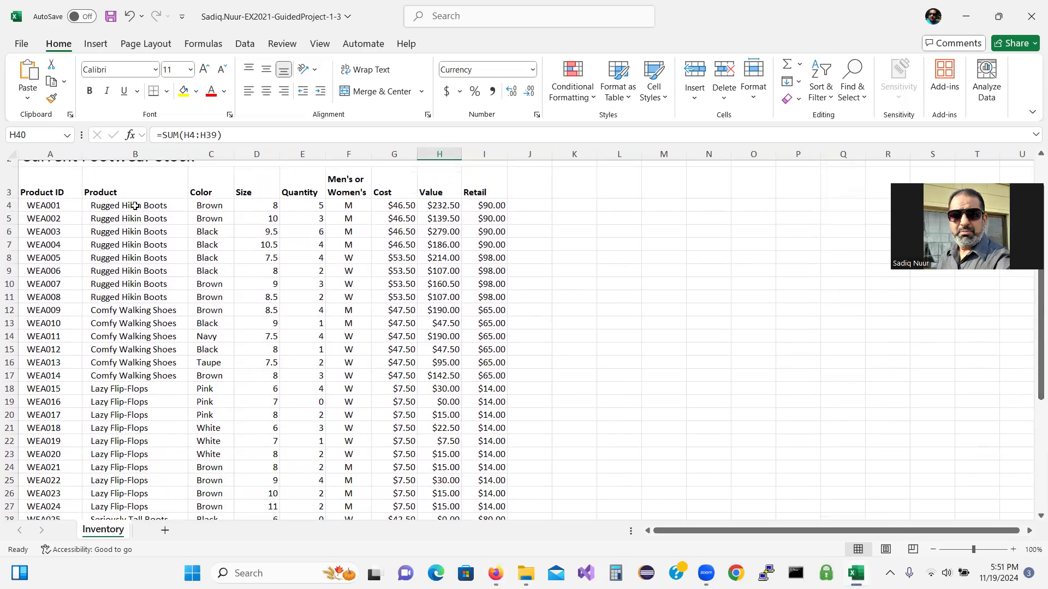
left_click_drag(48, 184, 477, 179)
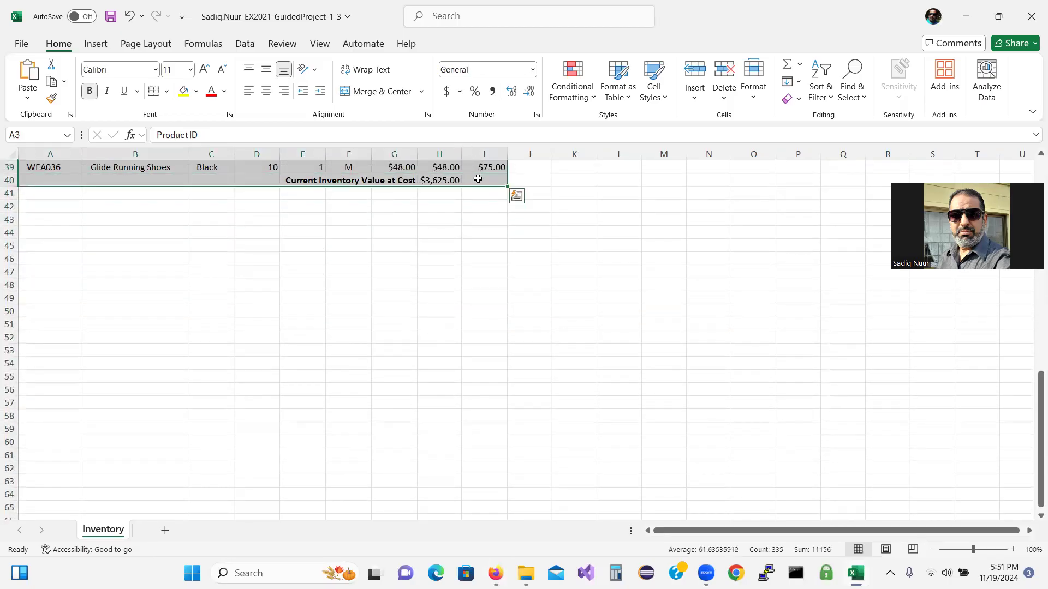
left_click(167, 95)
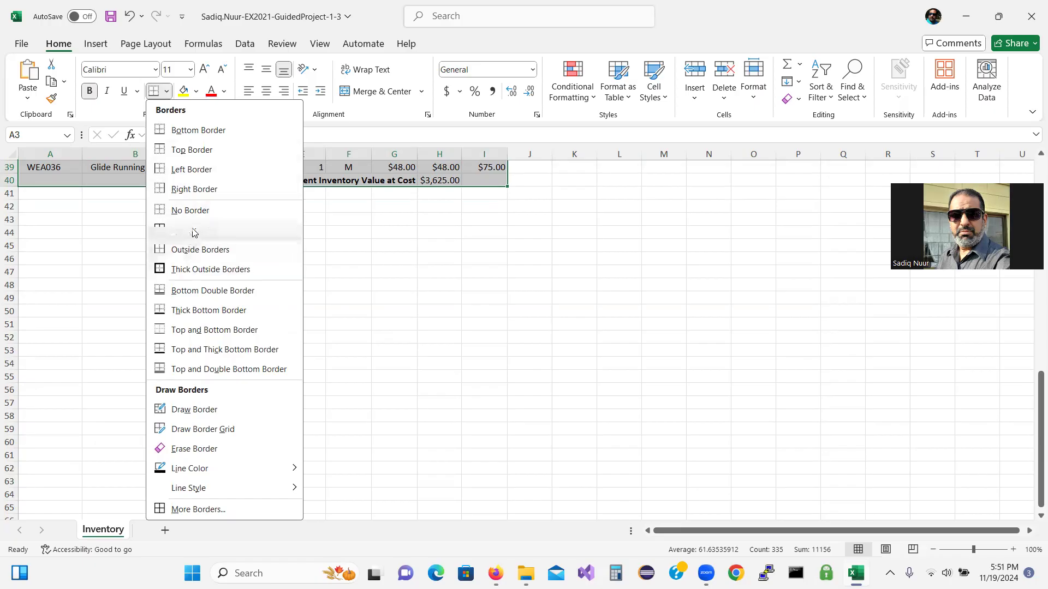
mouse_move(495, 573)
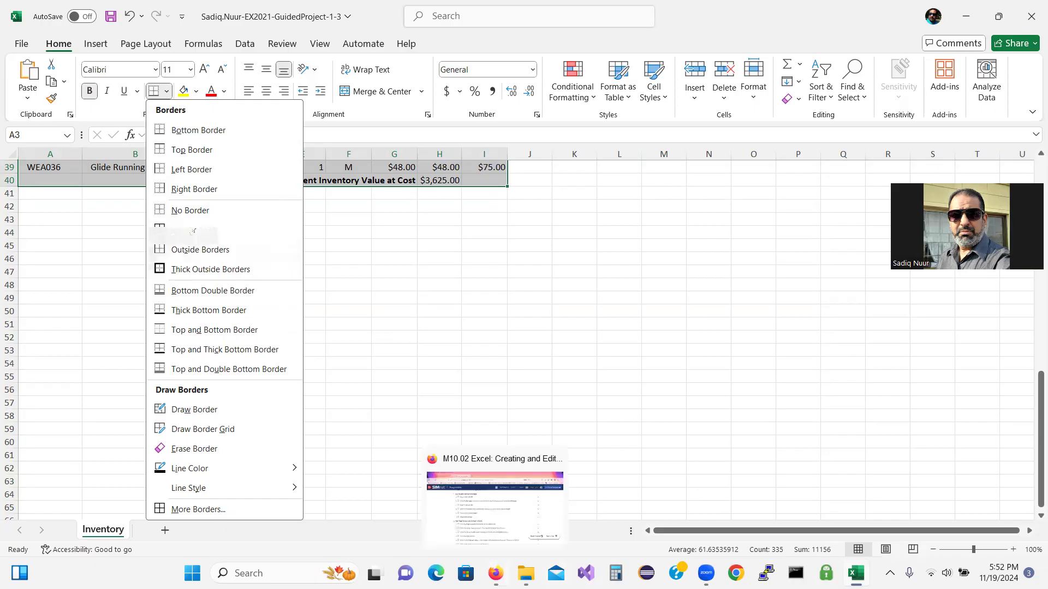
left_click(495, 508)
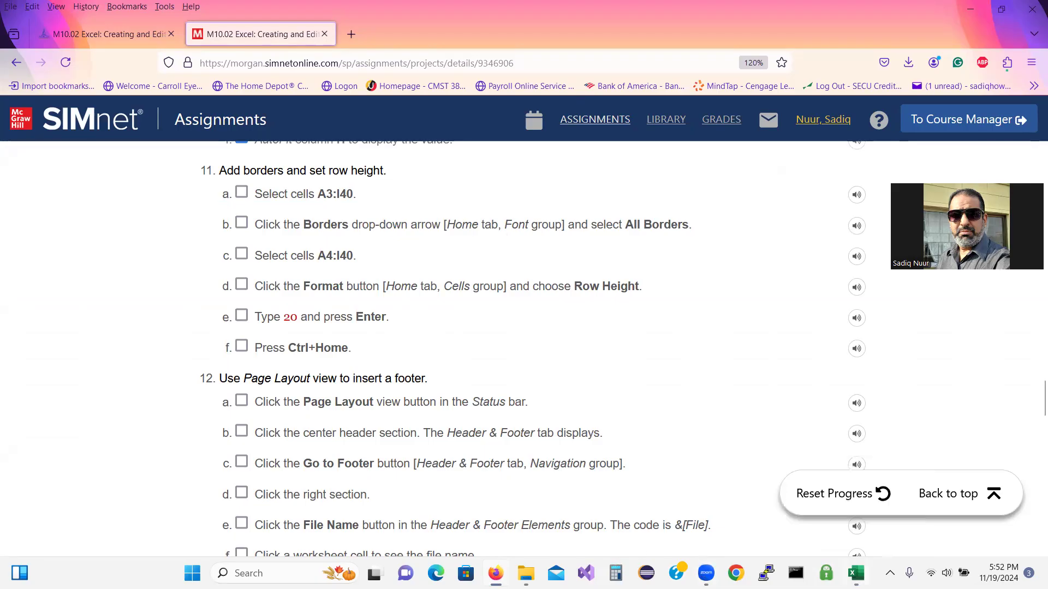
left_click(856, 573)
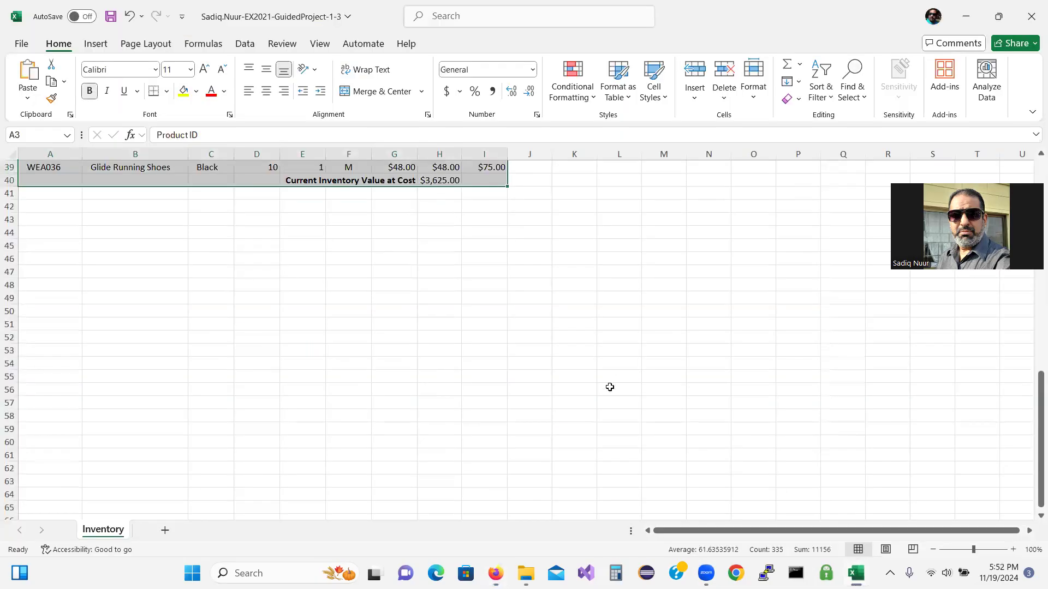
left_click(166, 92)
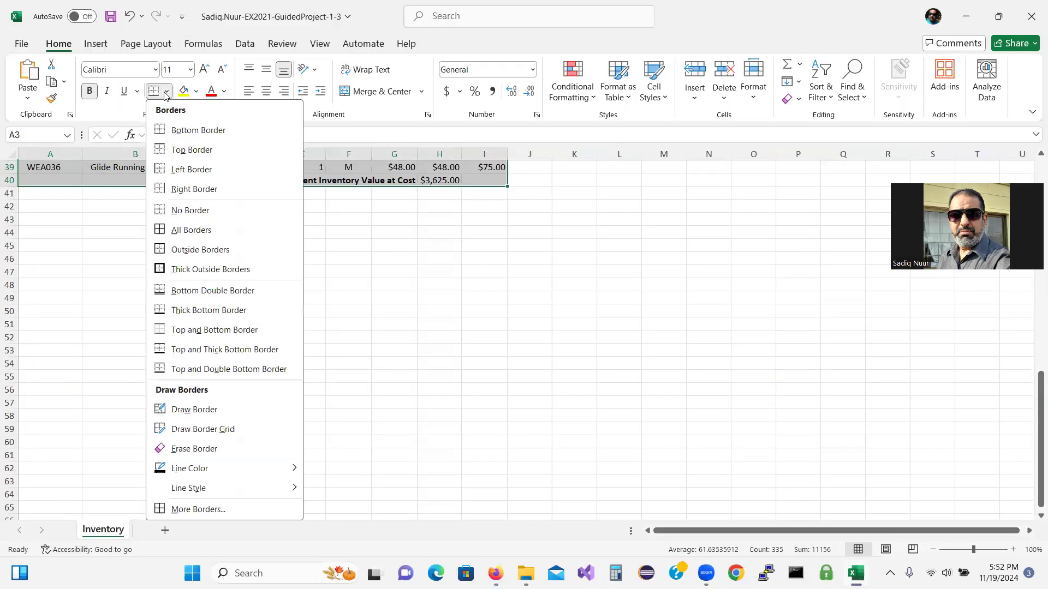
left_click(176, 232)
scroll(176, 227, "up", 8)
scroll(409, 269, "up", 5)
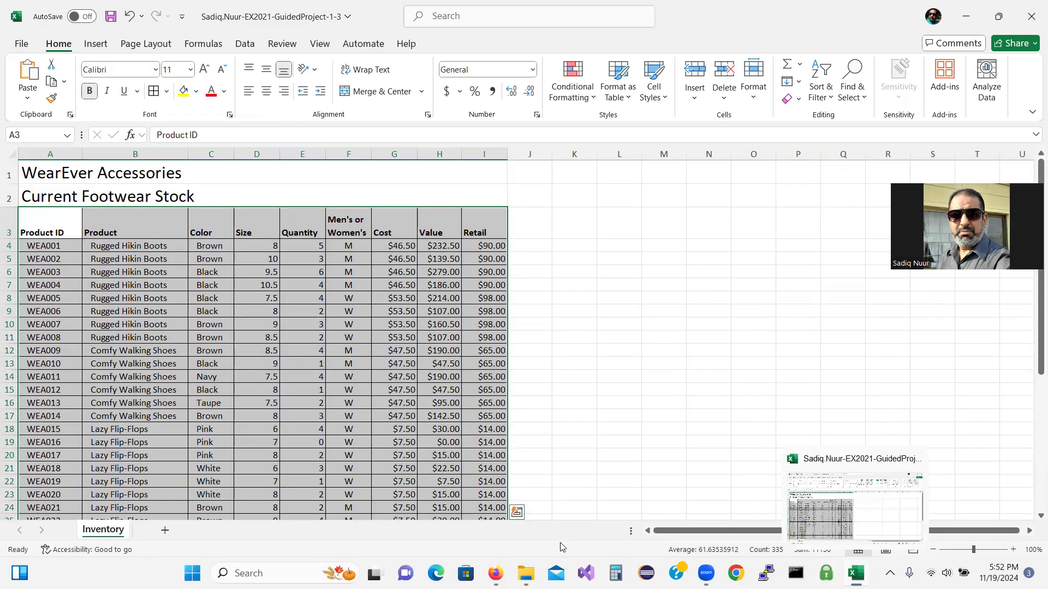
Switch to the SIMnet instructions and check off items 11a and 11b.
left_click(494, 573)
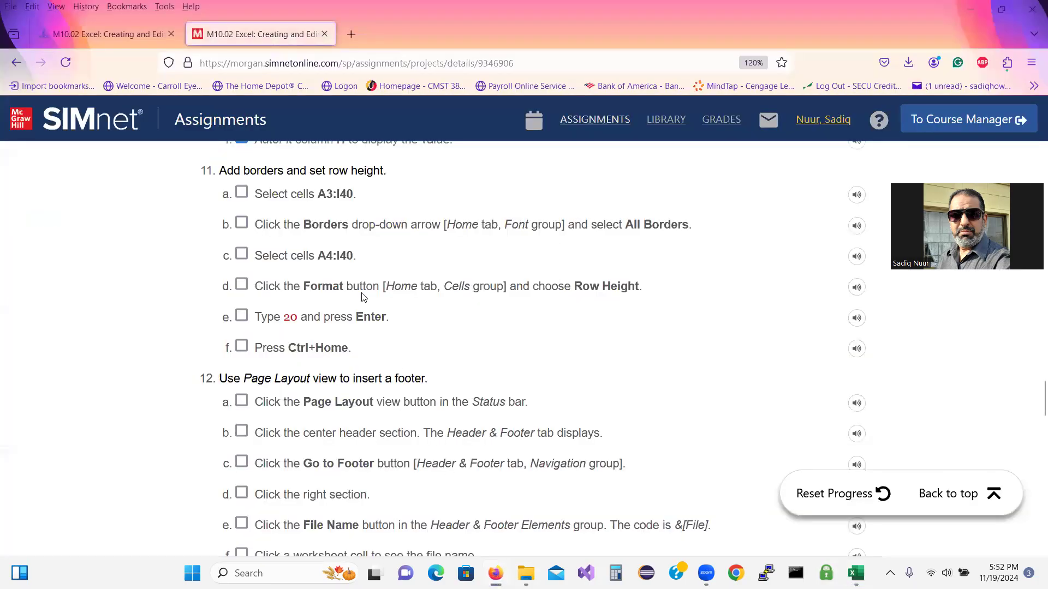
left_click(241, 224)
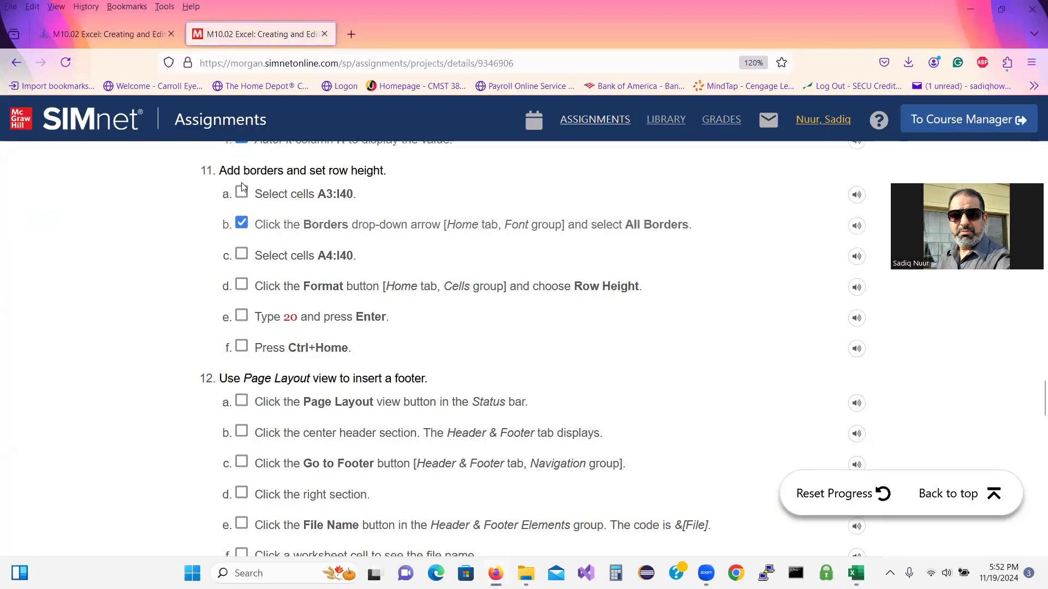
left_click(242, 193)
Switch to Excel and select cells A4:I40, then check off items 11c and 11d in the SIMnet instructions.
left_click(856, 573)
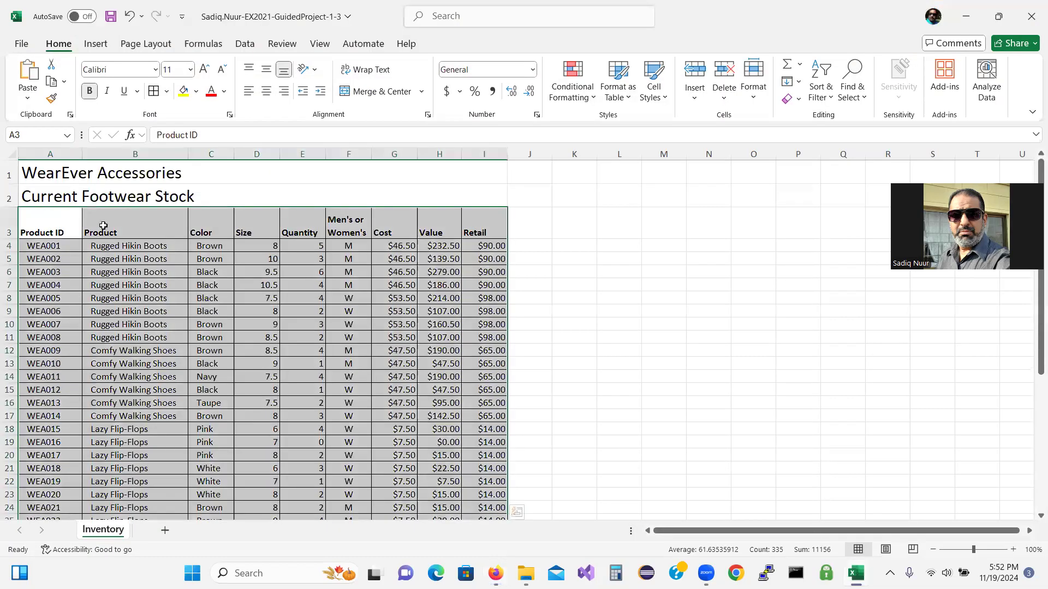
left_click_drag(51, 251, 481, 494)
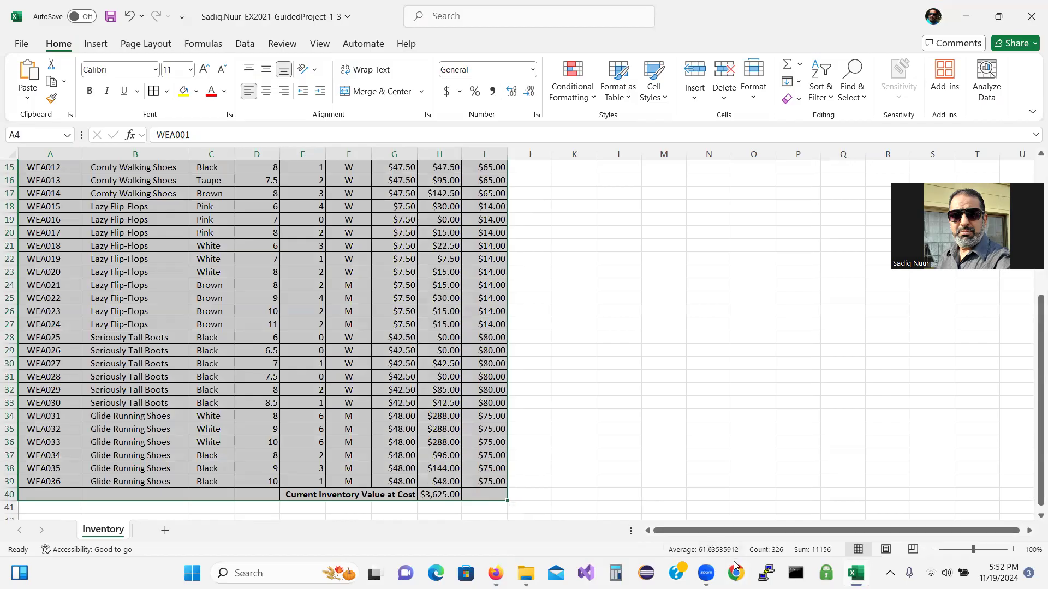
left_click(495, 573)
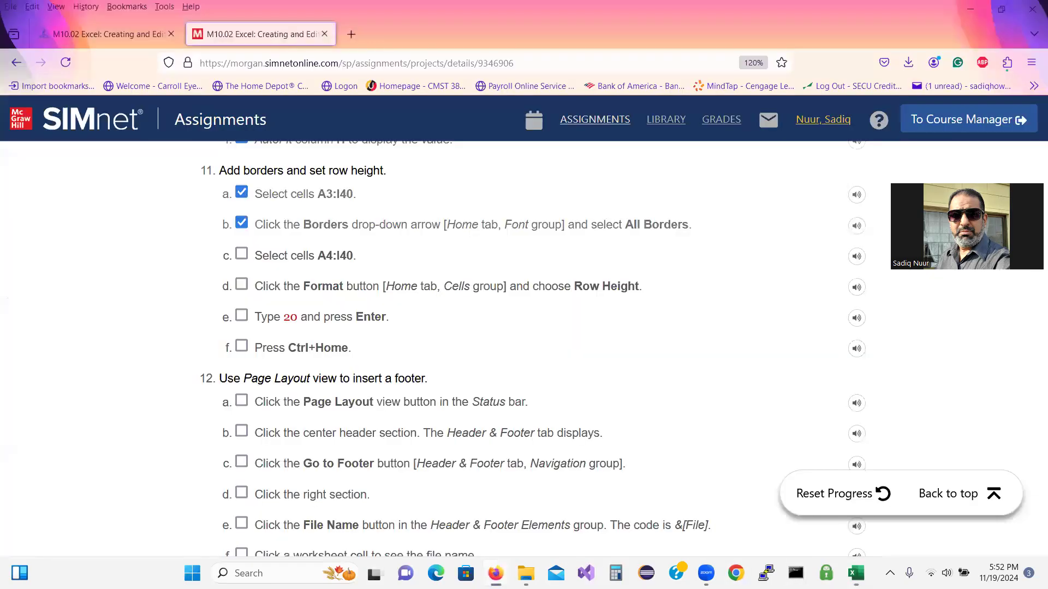
left_click(241, 254)
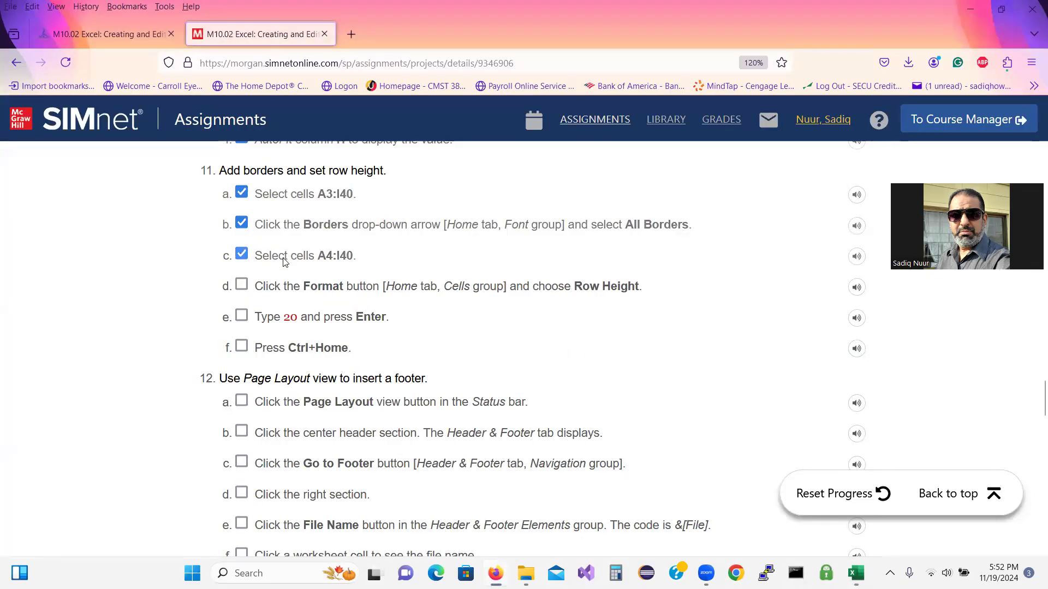
left_click(241, 284)
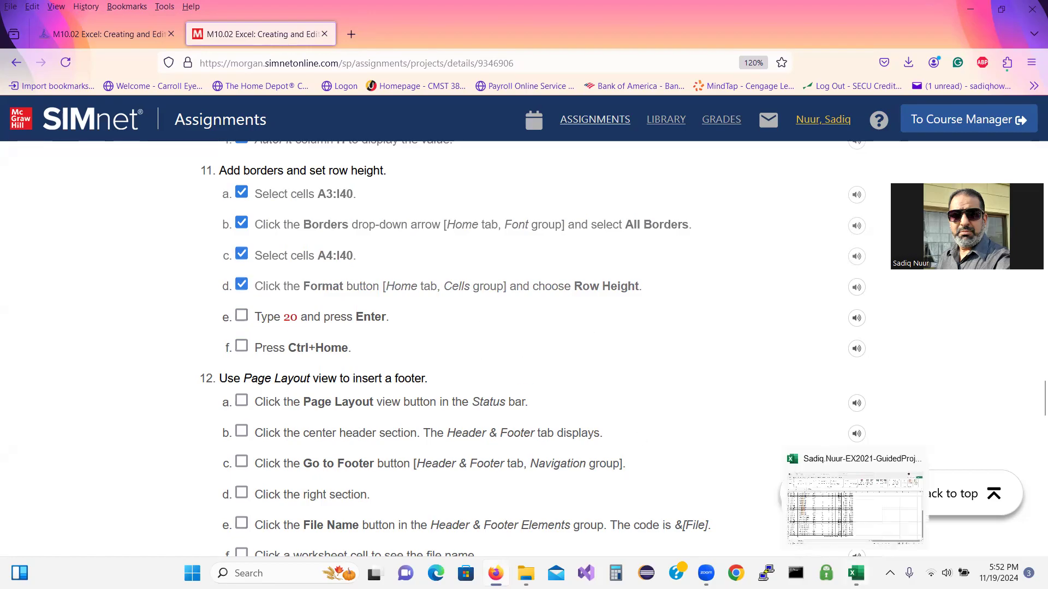
Switch to Excel and set the row height of A4:I40 to 20, checking off item 11e in the SIMnet instructions.
left_click(856, 573)
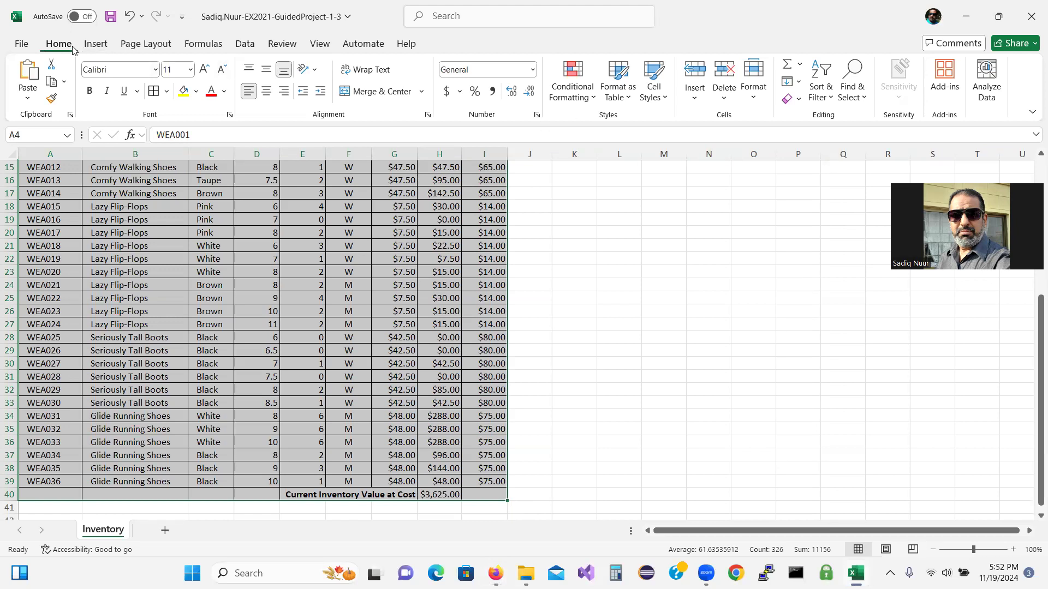
key("ctrl+q")
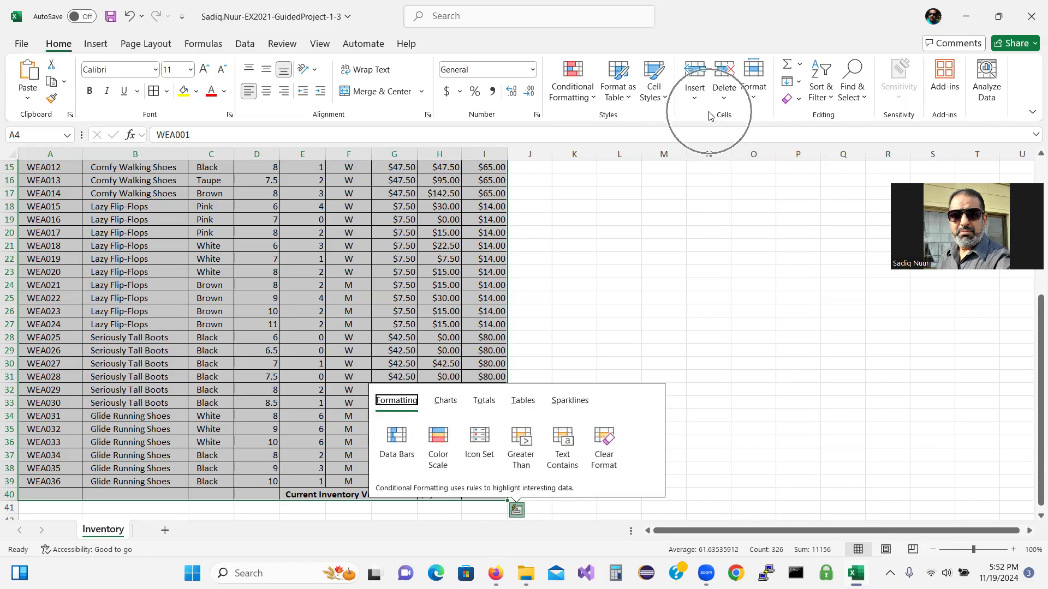
left_click(755, 98)
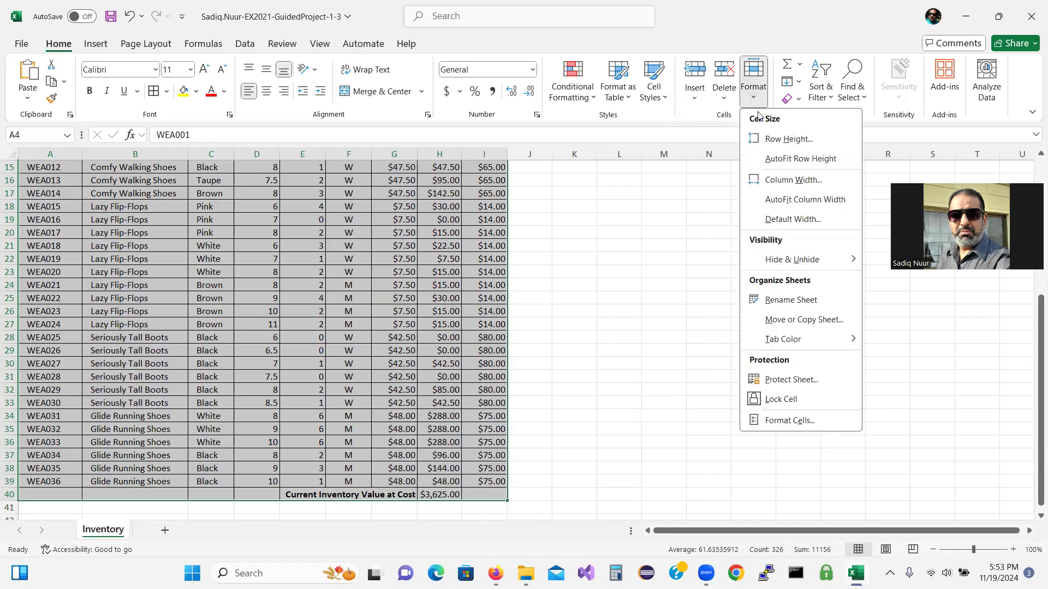
left_click(786, 140)
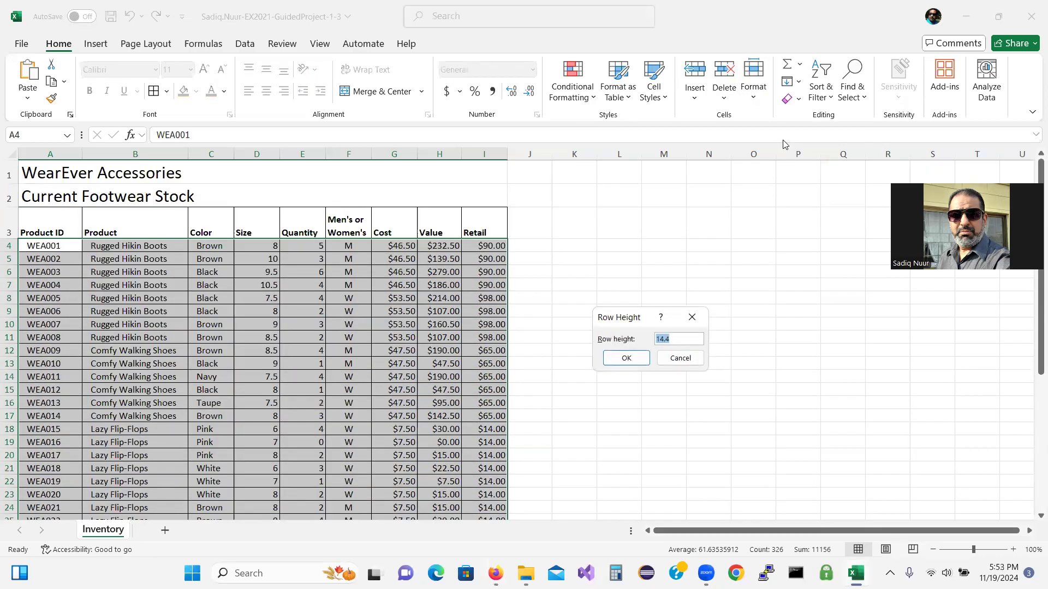
type("20")
left_click(496, 574)
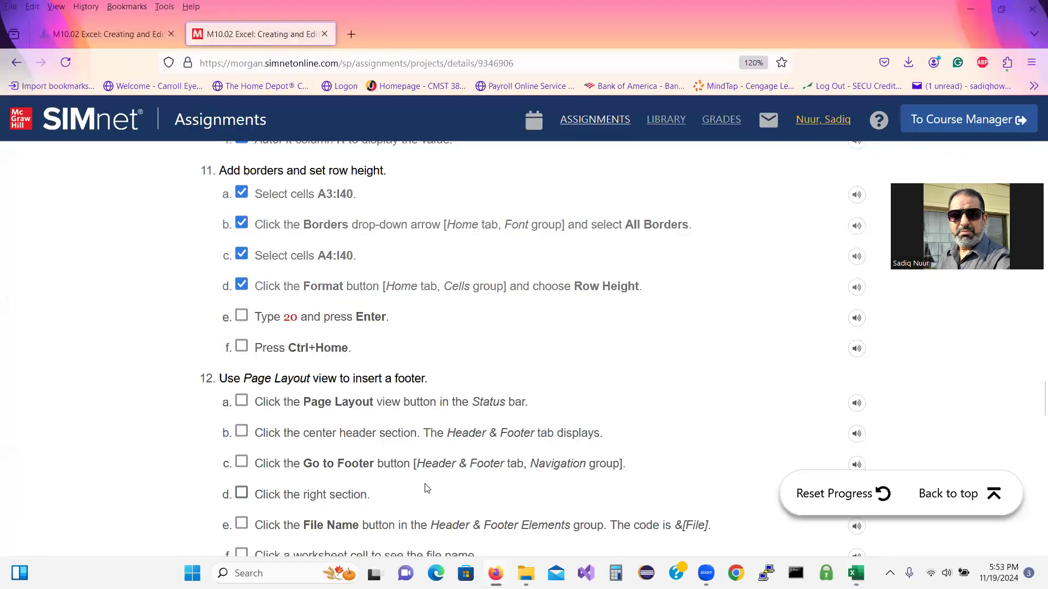
left_click(241, 316)
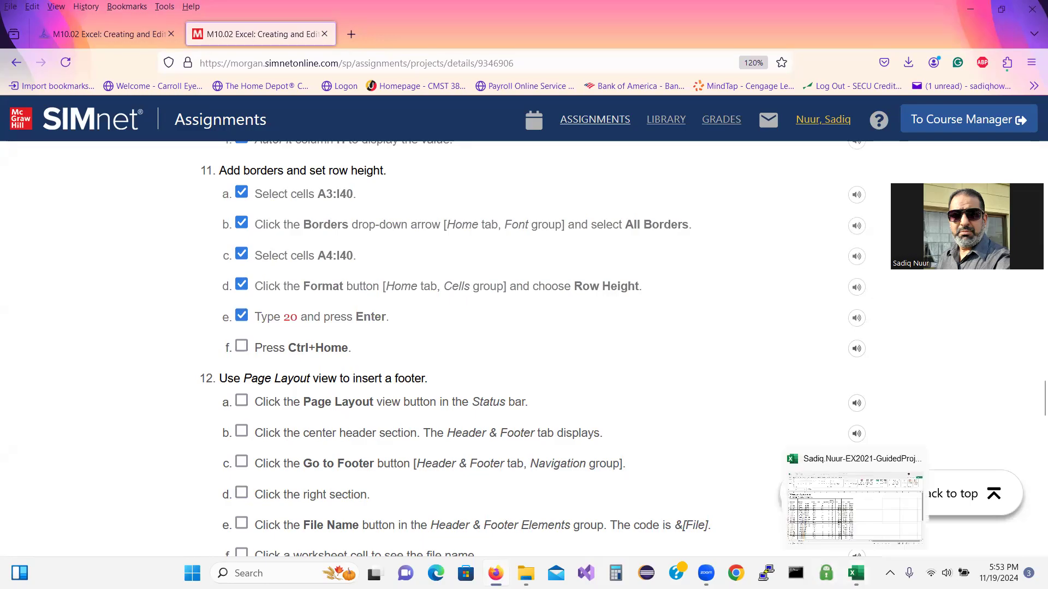
left_click(856, 573)
left_click(624, 358)
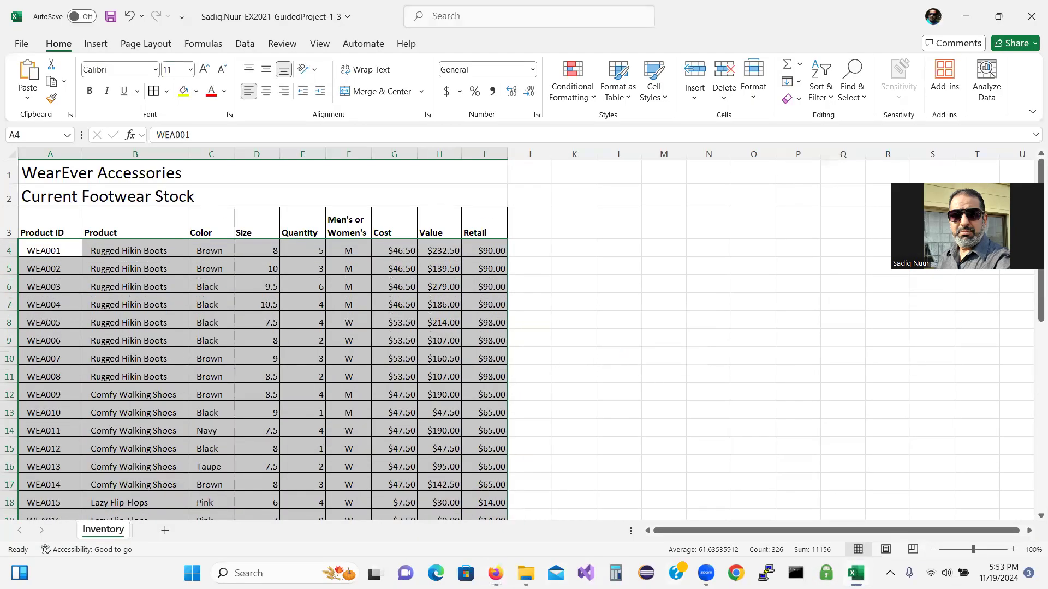
Check off item 11f in the SIMnet instructions, then switch to Excel and return to cell A1.
mouse_move(855, 573)
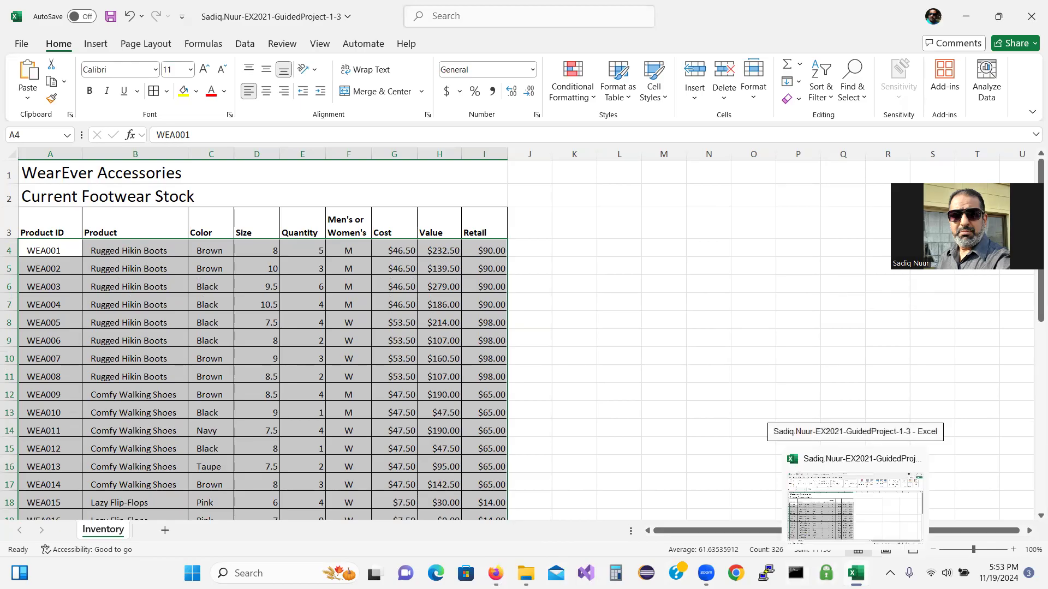
left_click(856, 573)
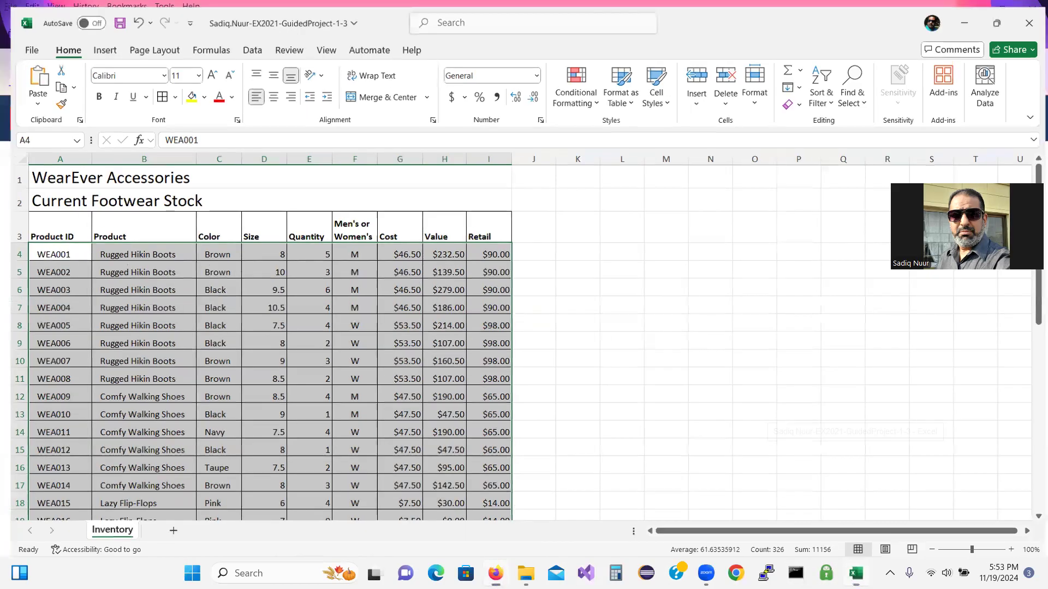
left_click(241, 347)
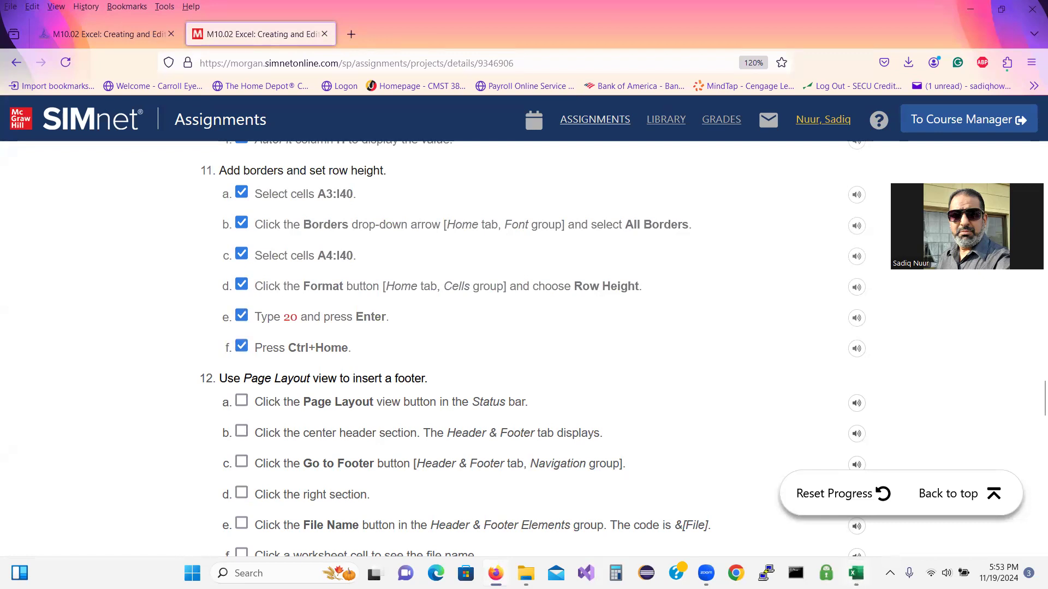
left_click(856, 573)
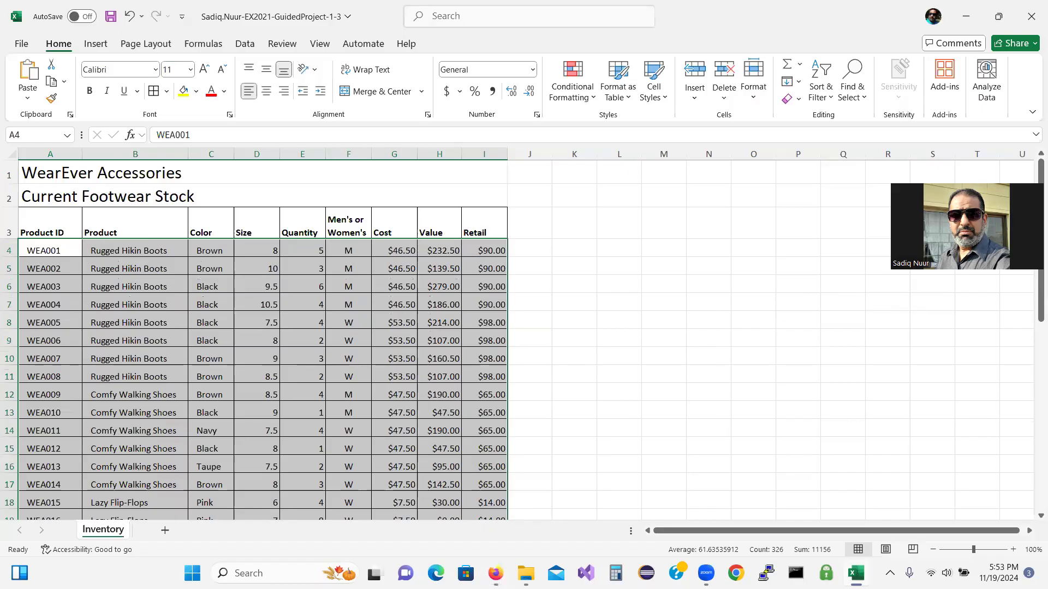
key("ctrl+Home")
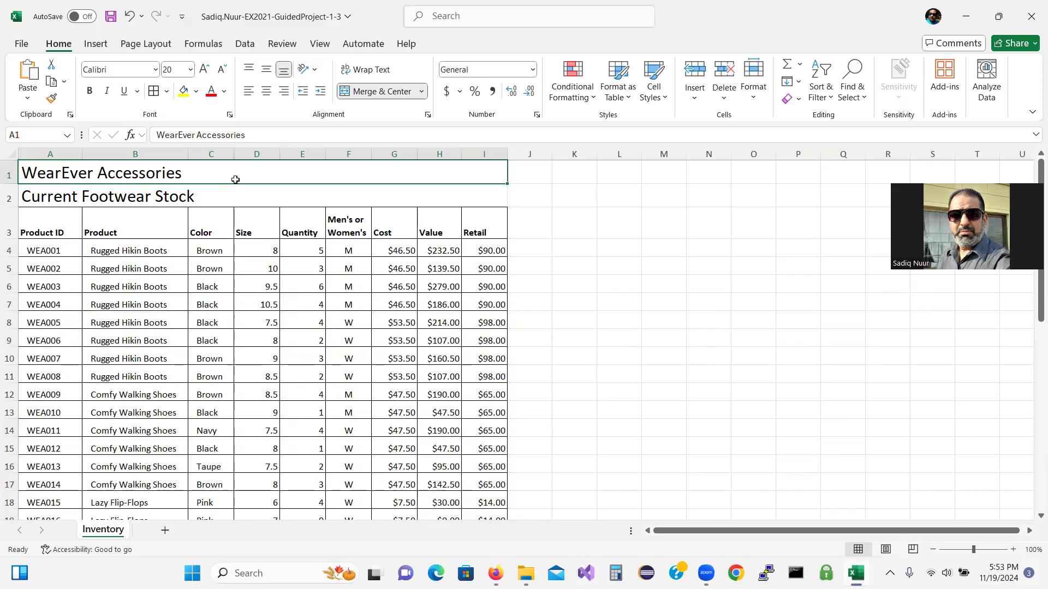
Switch to the SIMnet instructions, go to section 12 on inserting a footer, and check off item 12a.
left_click(495, 573)
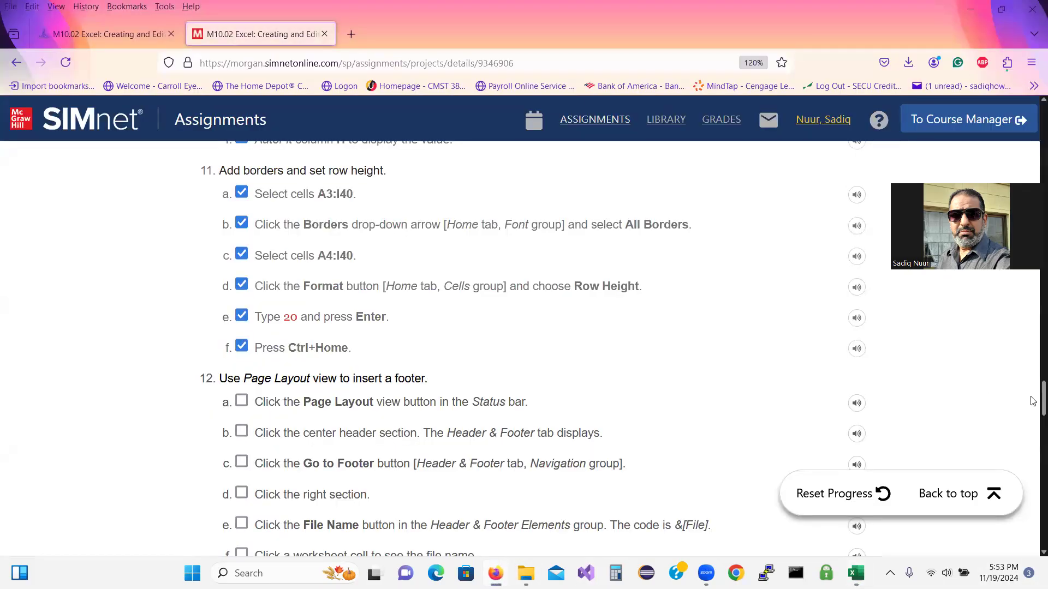
scroll(1033, 402, "down", 4)
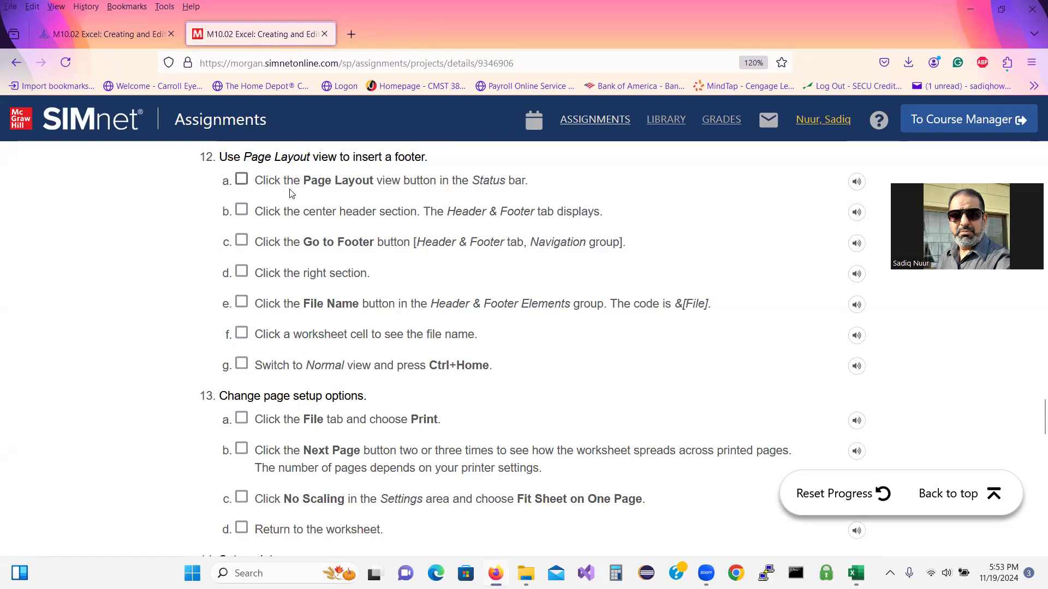
left_click(241, 179)
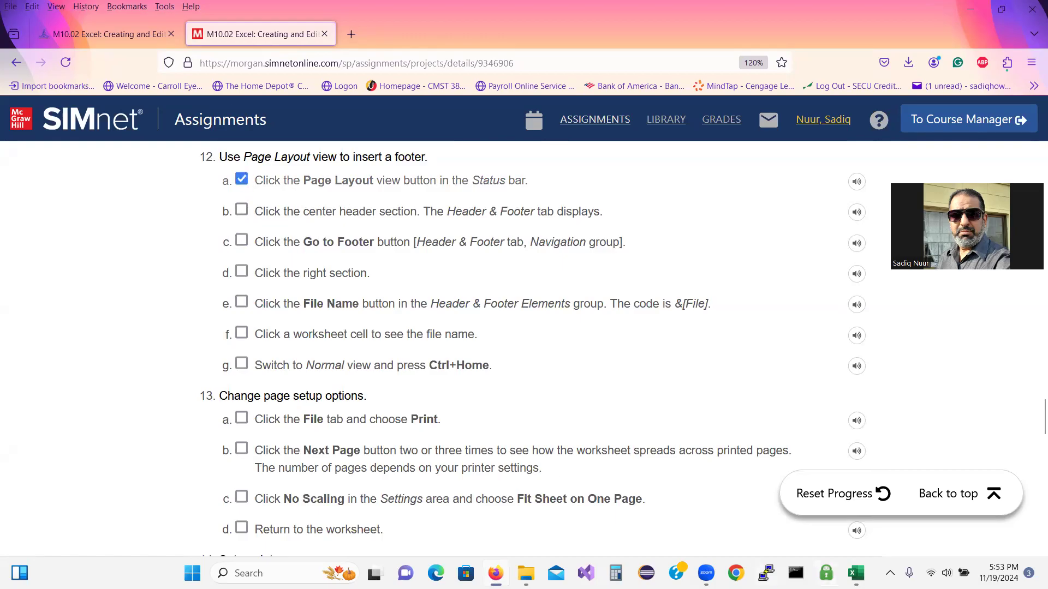
Display the Page Layout commands in Excel, then switch to the SIMnet instructions and check off item 12b.
left_click(856, 573)
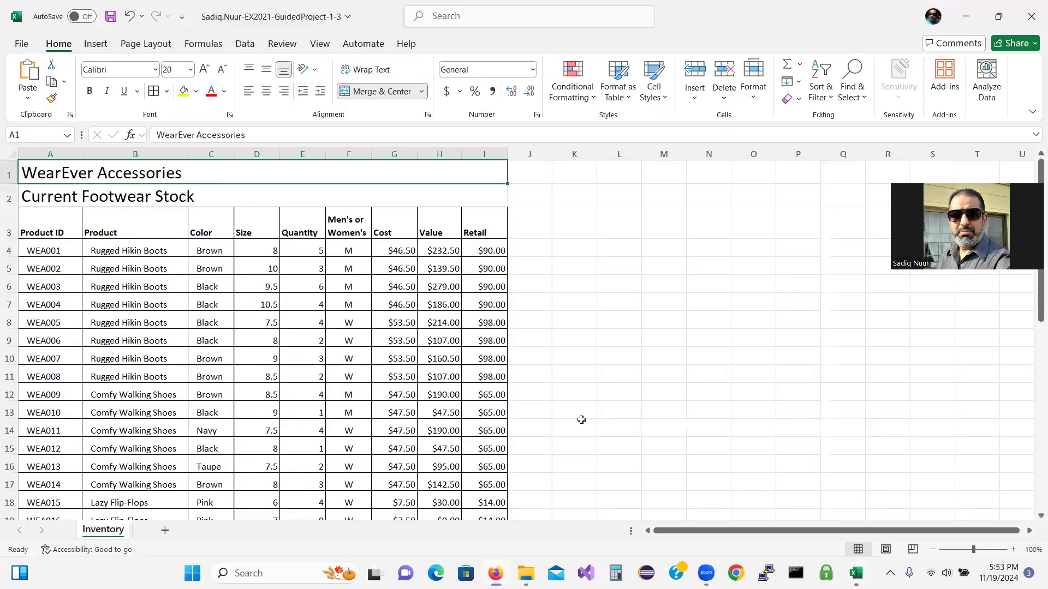
left_click(146, 47)
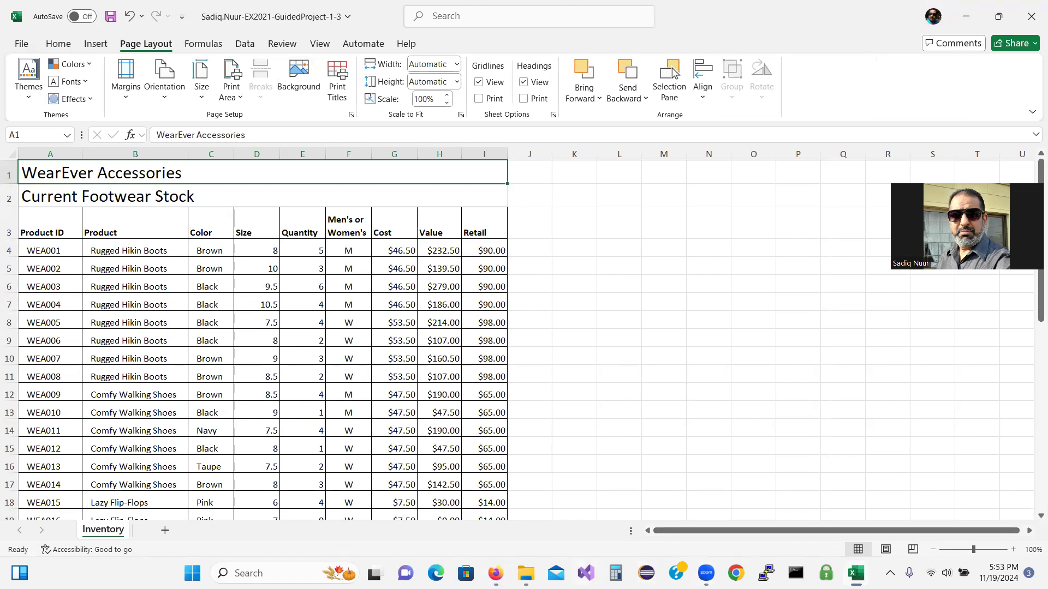
left_click(495, 573)
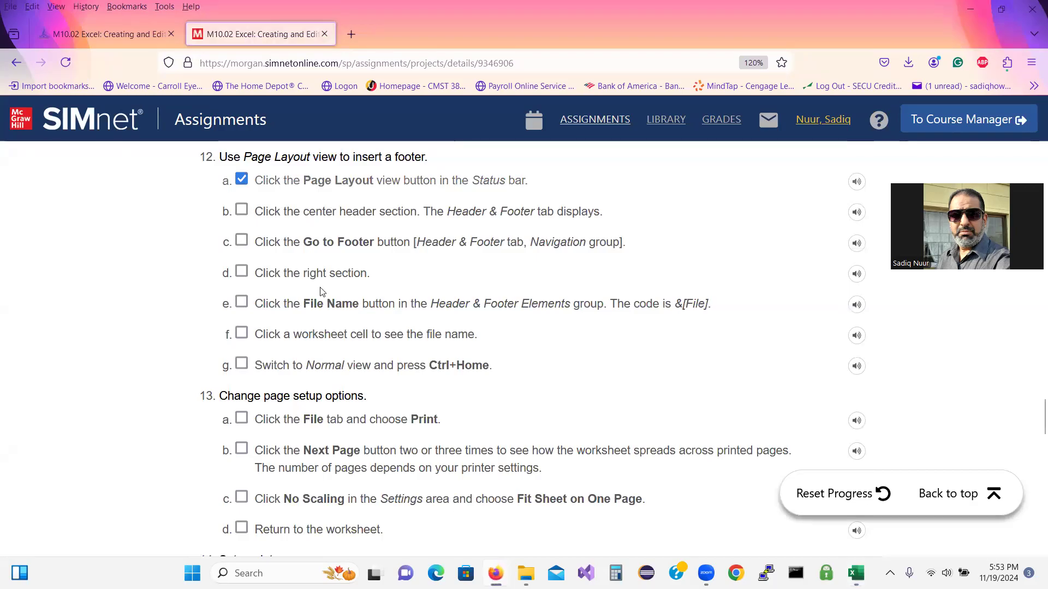
left_click(242, 212)
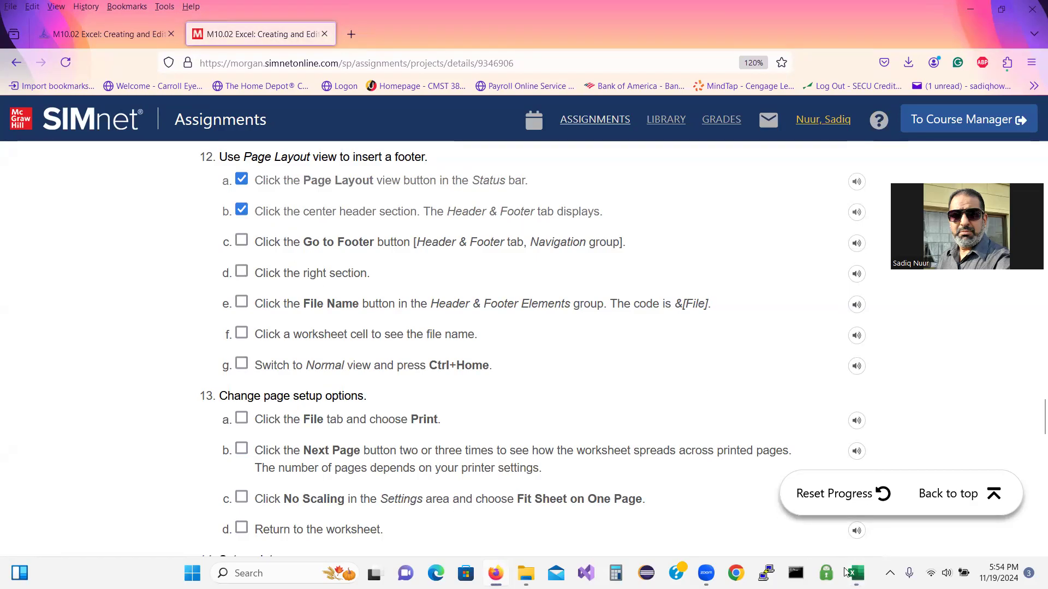
Switch to Excel and open the Header/Footer settings of Page Setup, rechecking section 12 in the SIMnet instructions.
mouse_move(848, 571)
left_click(854, 507)
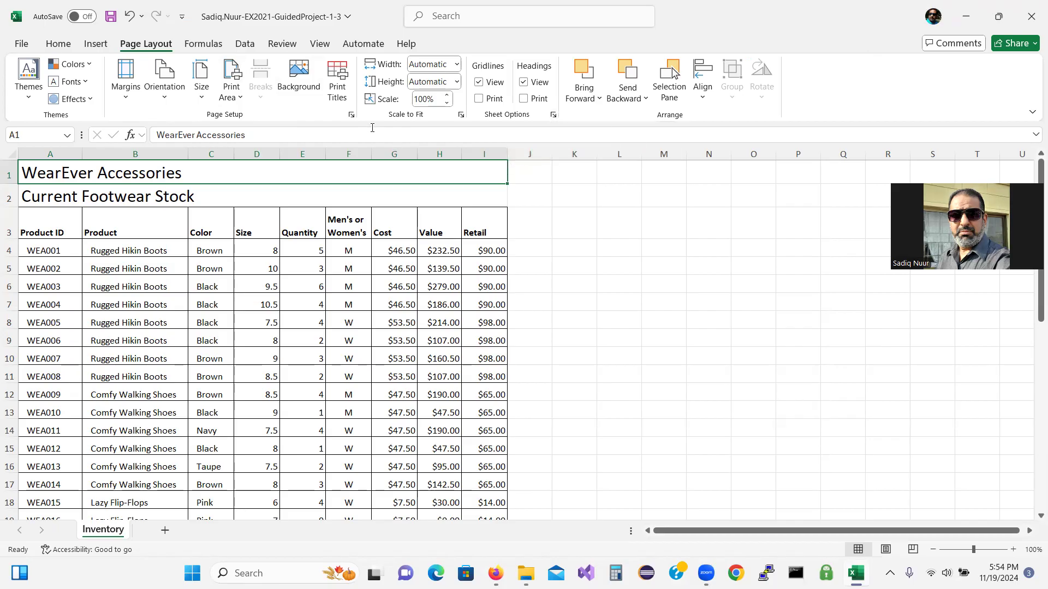
left_click(351, 115)
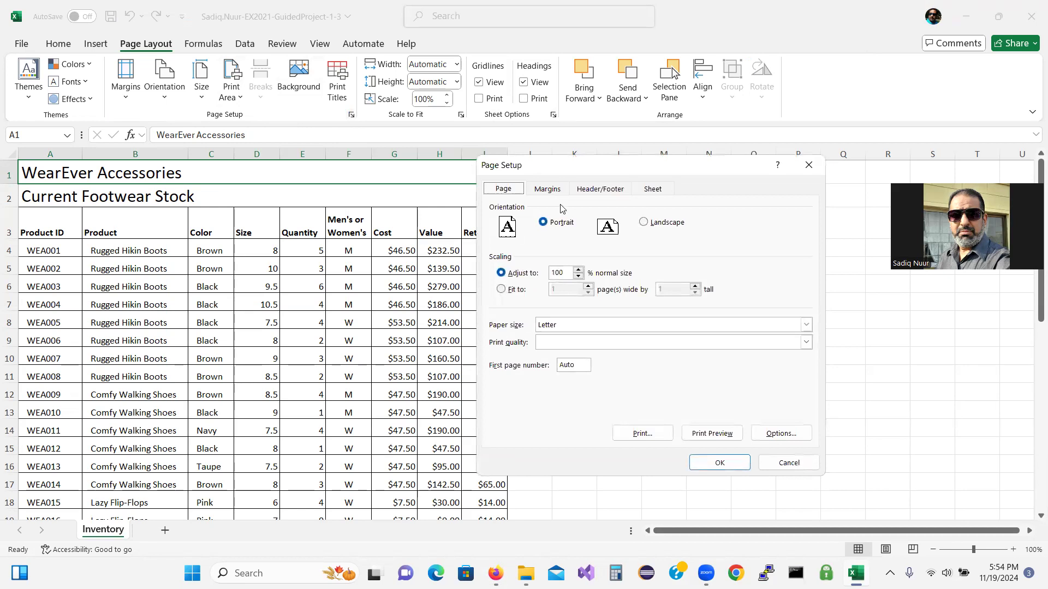
left_click(600, 191)
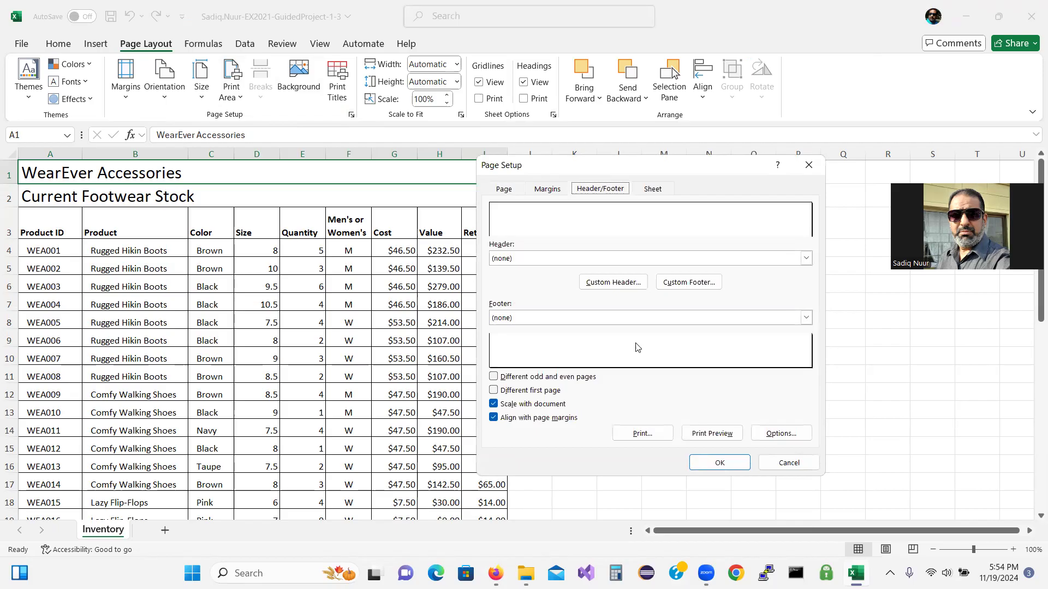
mouse_move(855, 573)
left_click(483, 532)
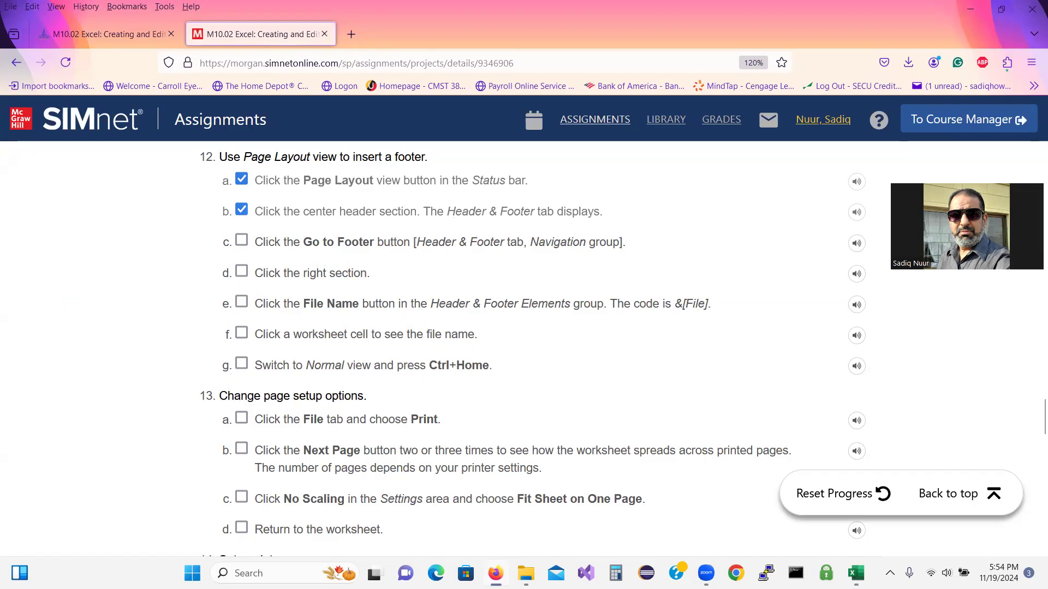
left_click(856, 573)
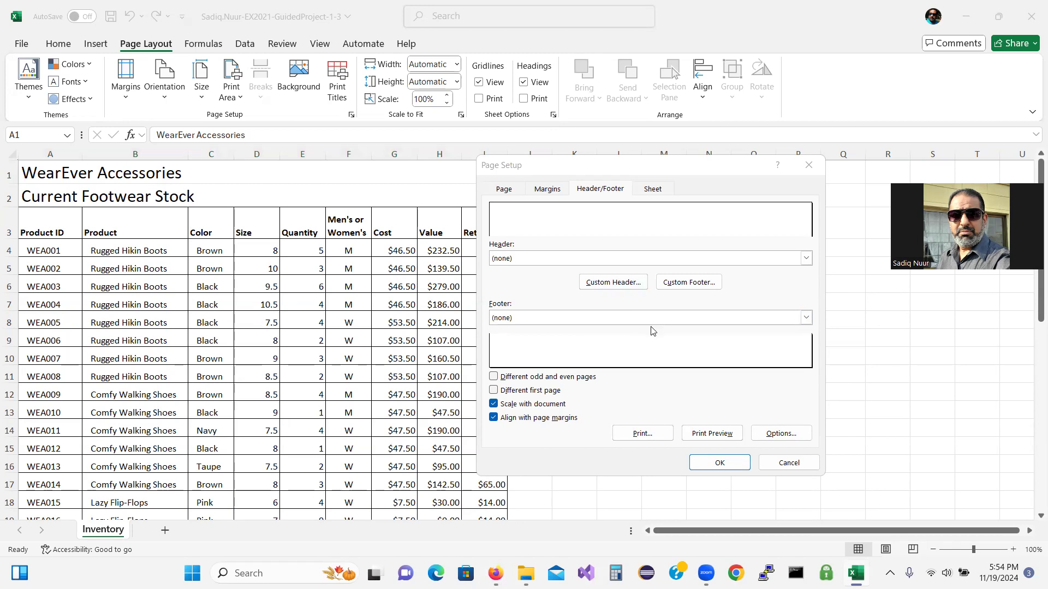
Insert the file name code &[File] in the right section of a custom footer and apply the page setup, consulting section 12 in SIMnet.
left_click(685, 289)
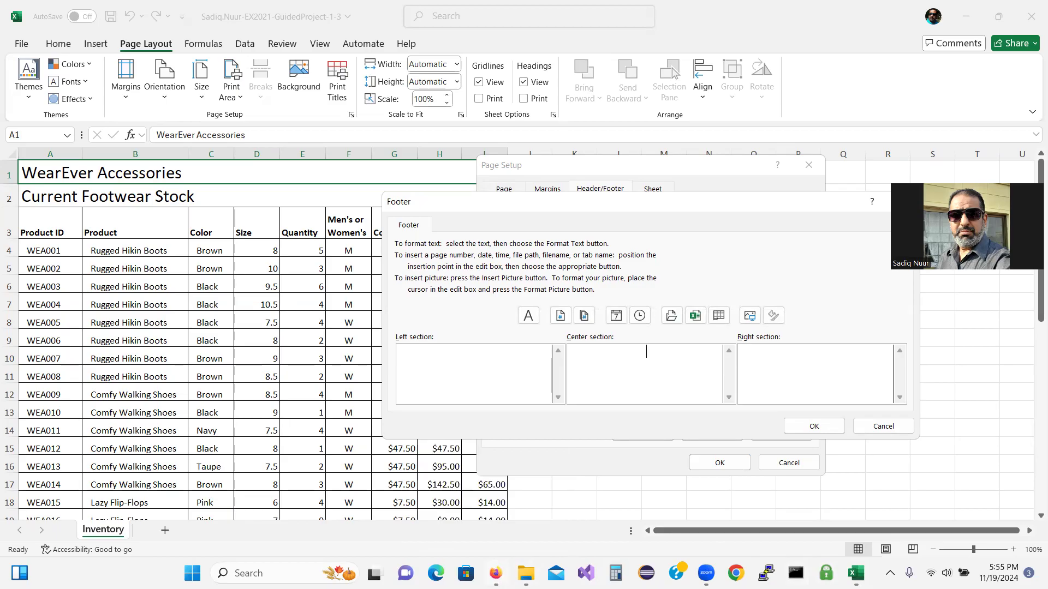
key("alt+Tab")
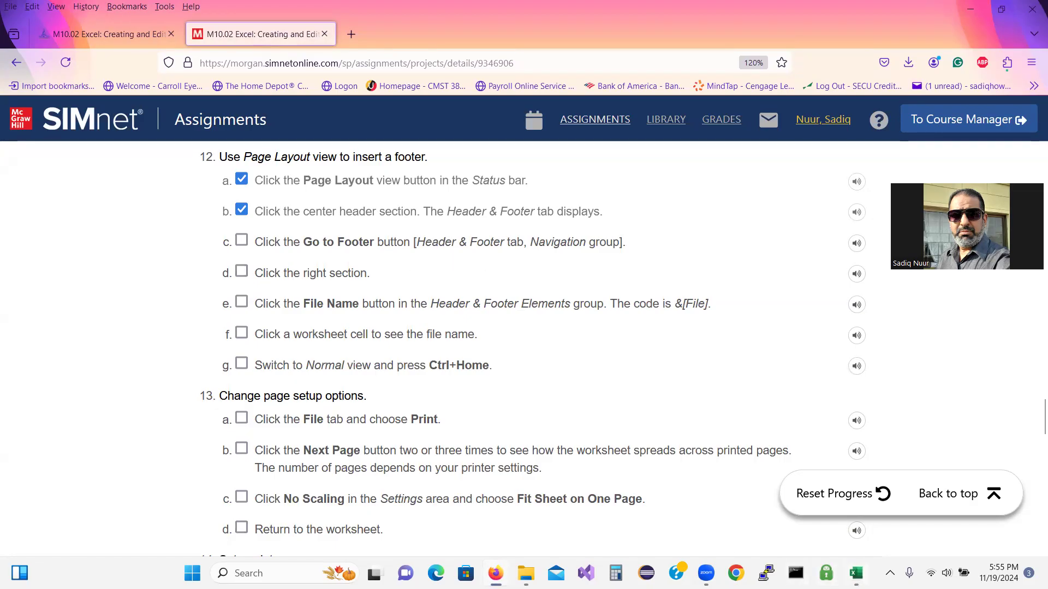
left_click(856, 573)
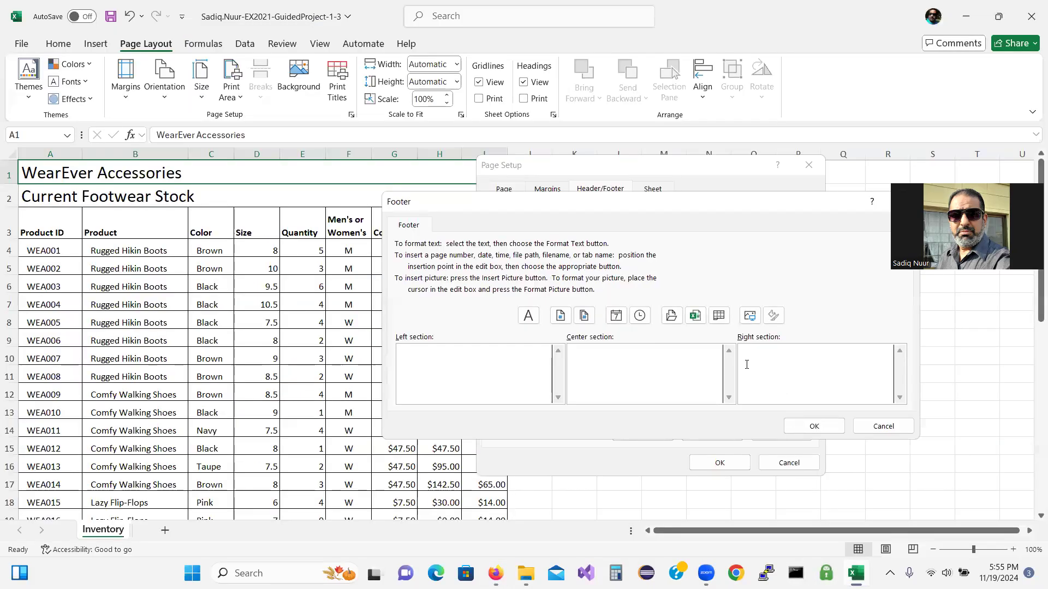
left_click(694, 317)
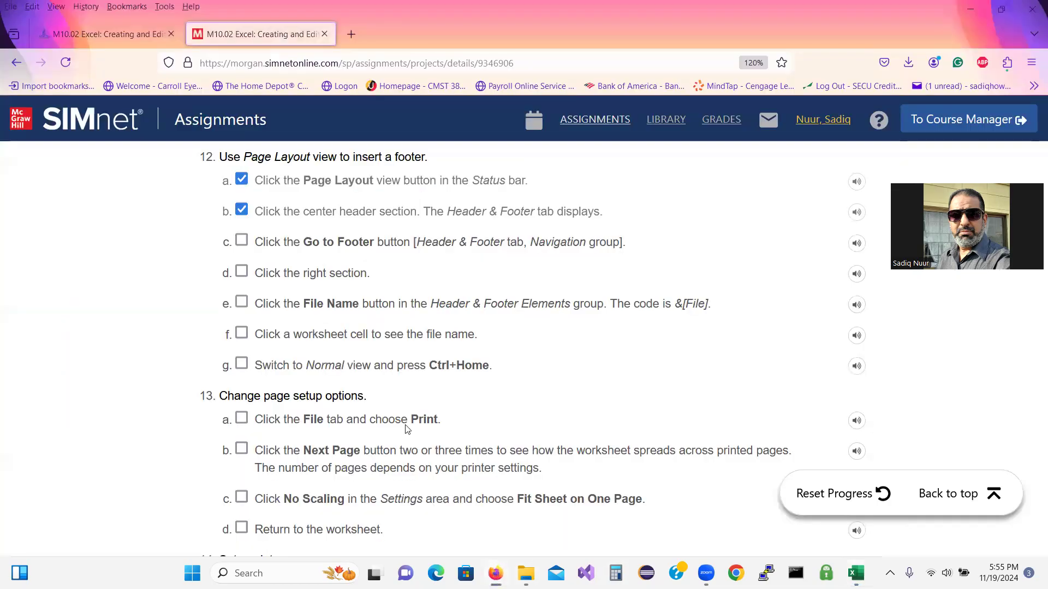
left_click(495, 573)
mouse_move(856, 573)
left_click(830, 521)
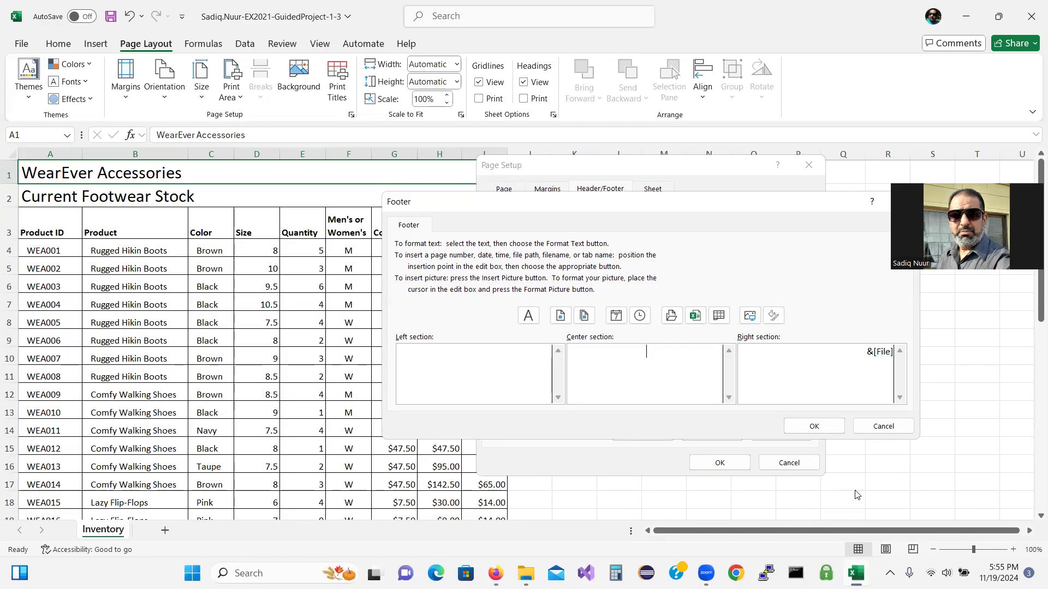
left_click(822, 429)
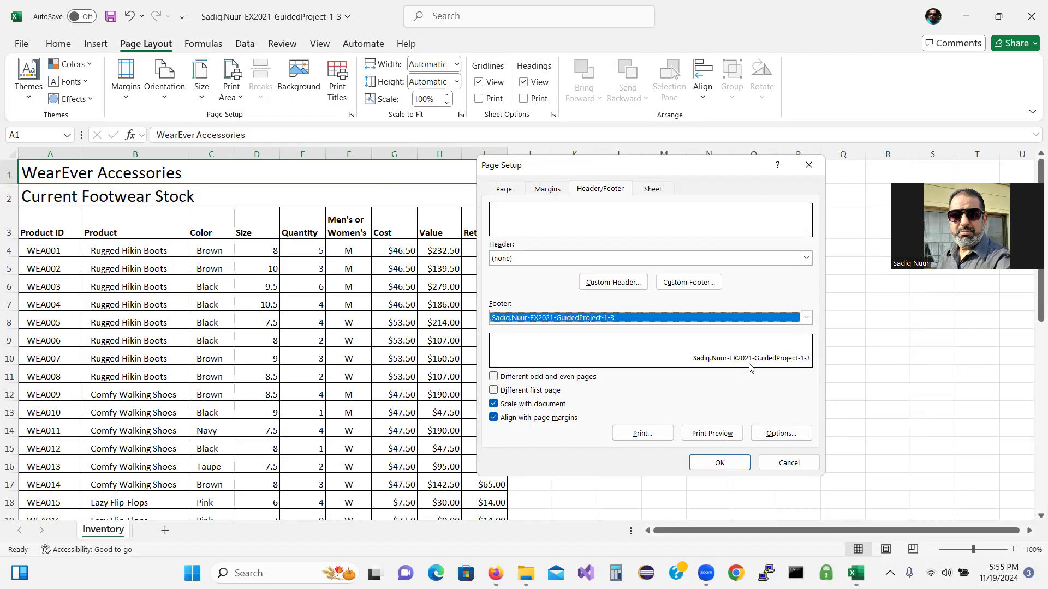
left_click(714, 464)
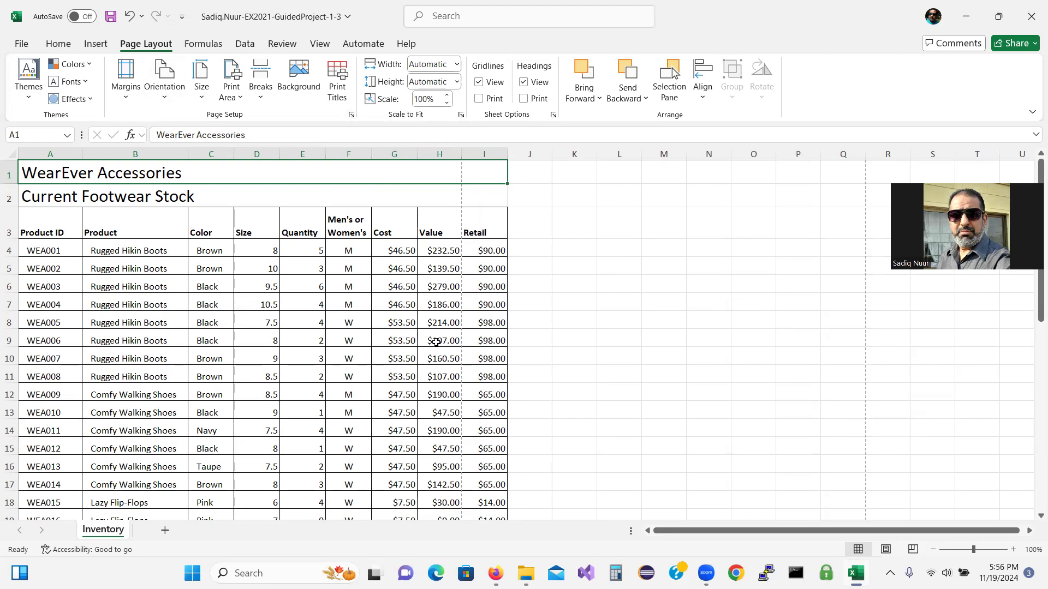
Display the worksheet's header and footer areas, go to the footer, inspect its right section, and leave it by selecting a worksheet cell.
left_click(103, 46)
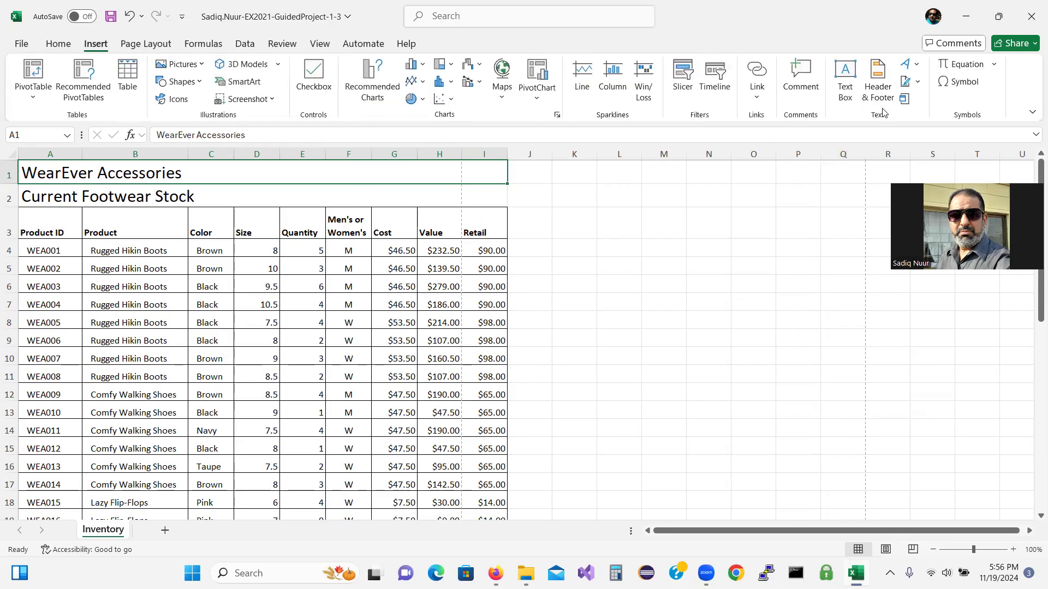
left_click(877, 73)
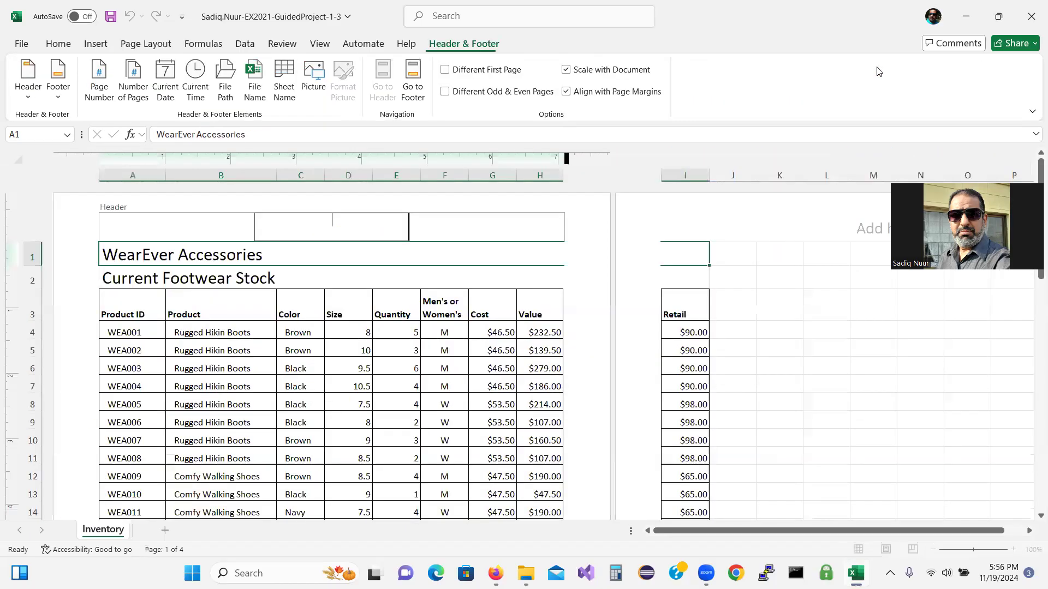
left_click(413, 77)
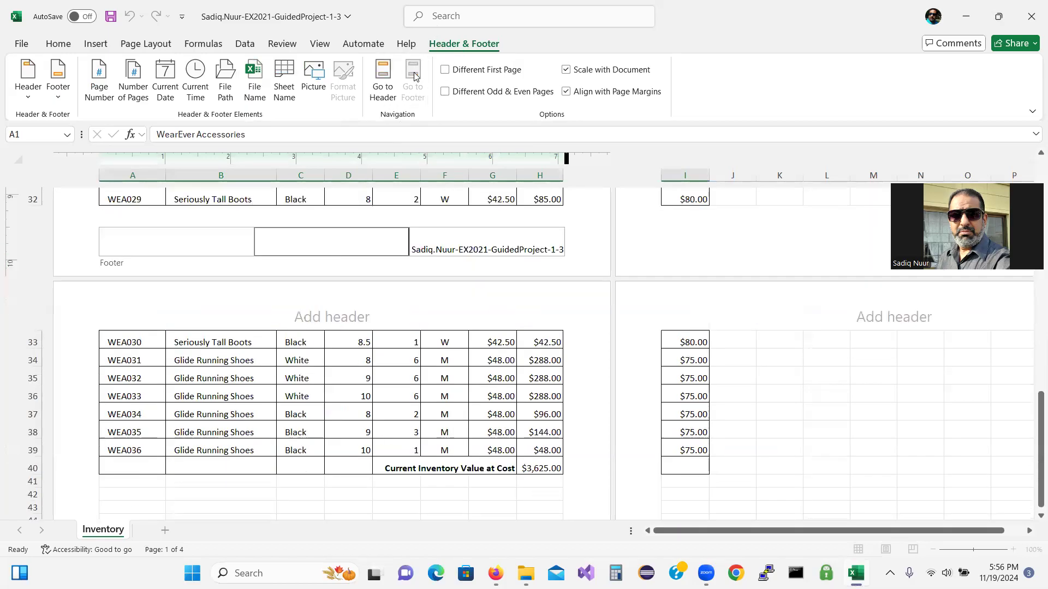
left_click(455, 242)
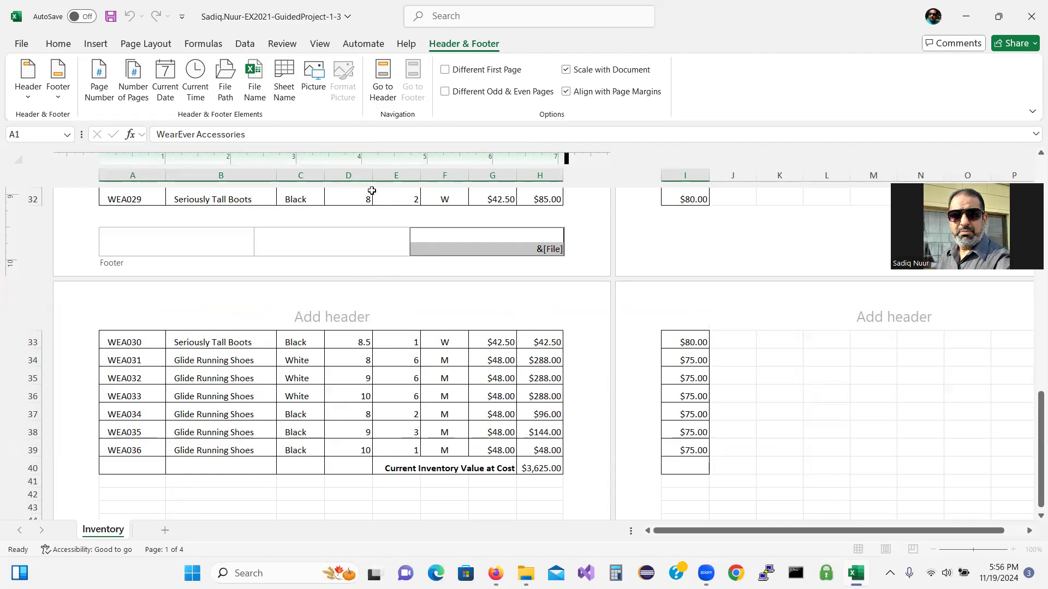
left_click(390, 194)
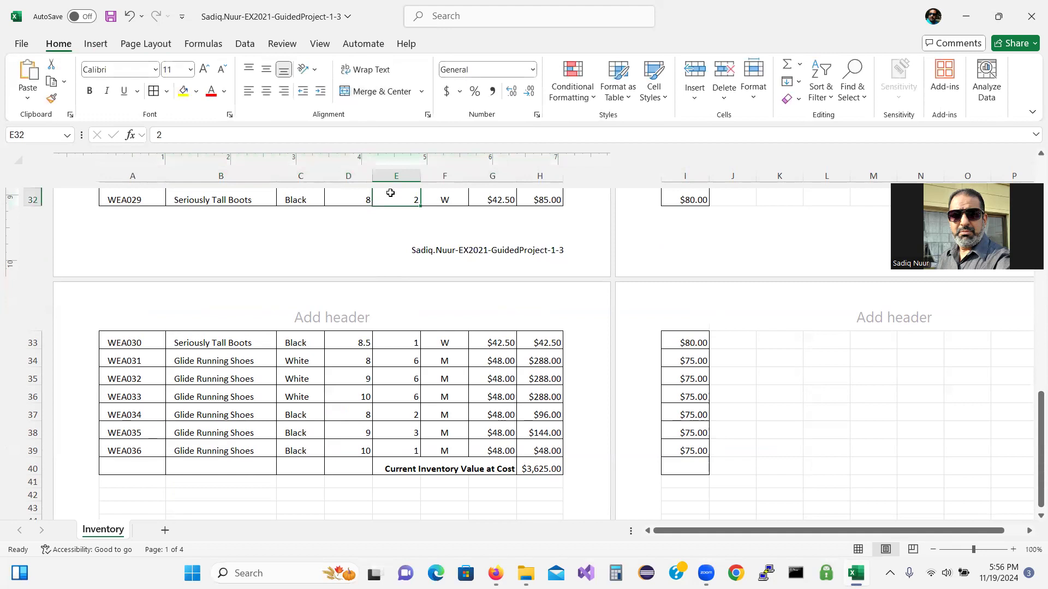
Switch the Inventory sheet to Normal view and return to its first rows.
left_click(320, 44)
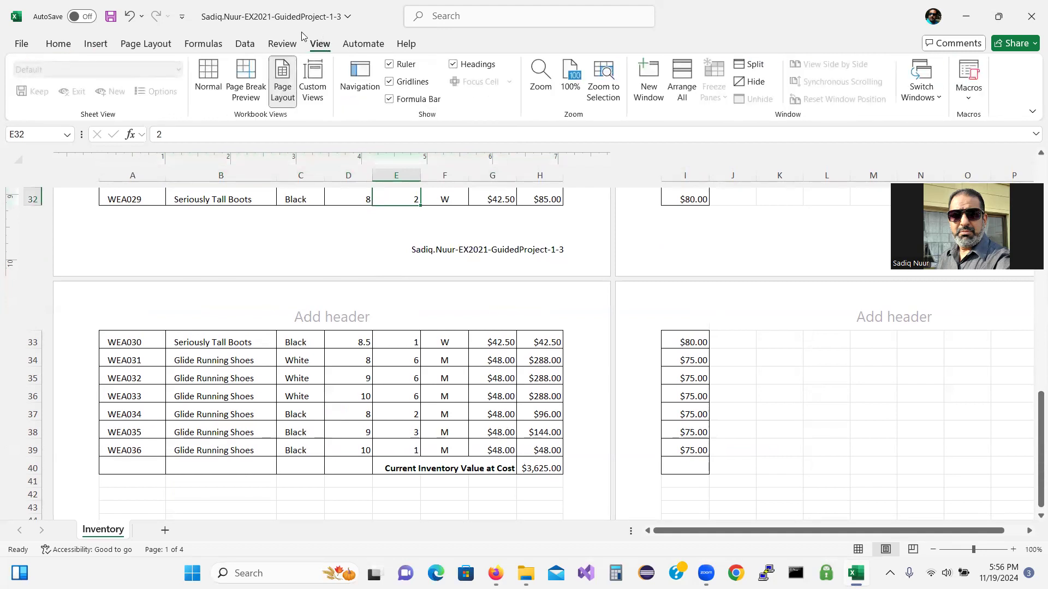
left_click(210, 68)
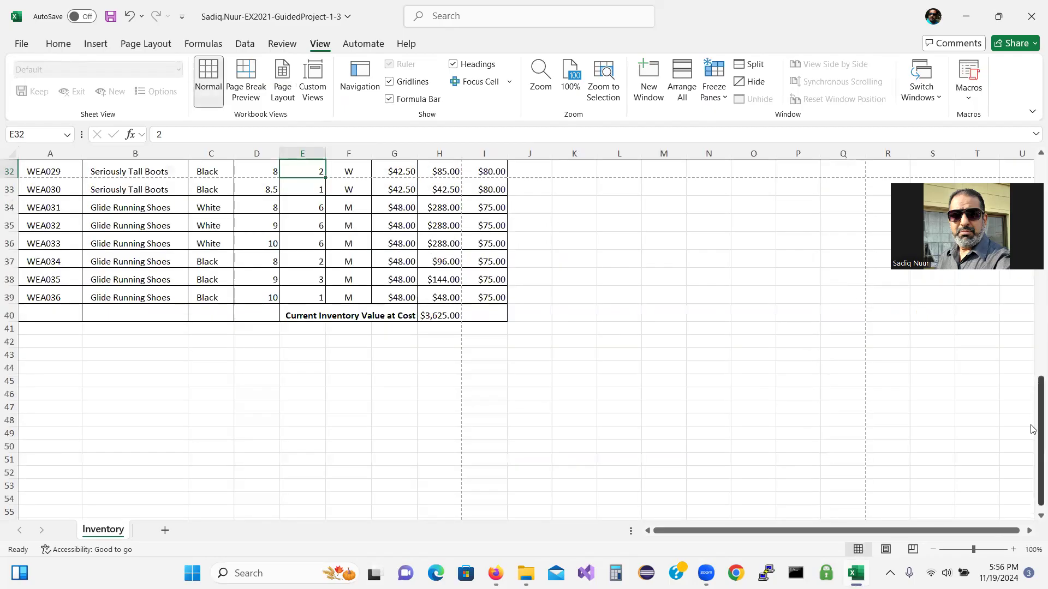
left_click_drag(1033, 427, 1033, 290)
scroll(1033, 290, "up", 3)
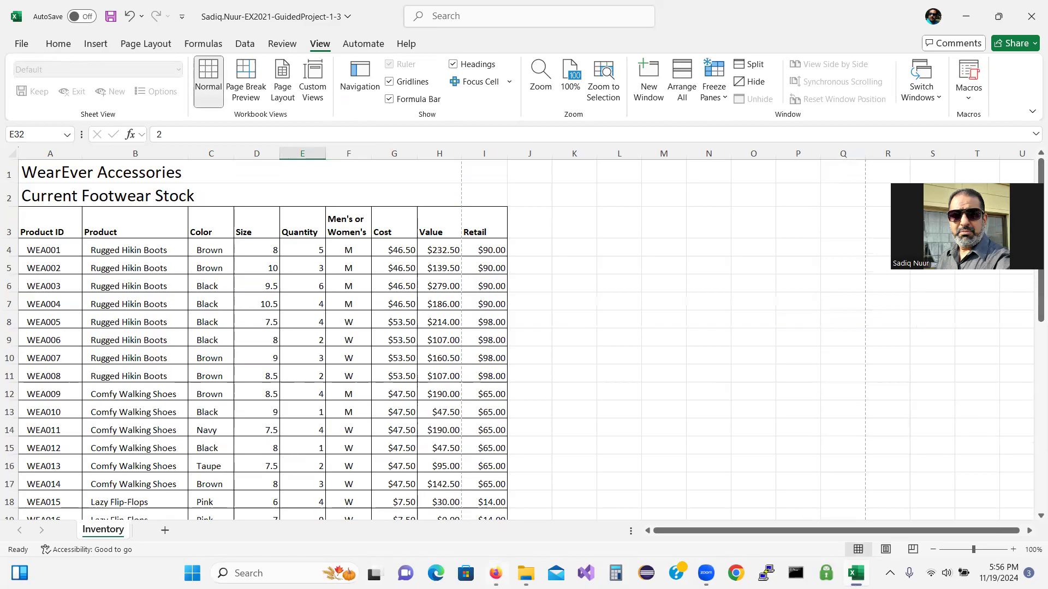
Switch to the SIMnet instructions and check off items 12c through 12g.
left_click(495, 573)
left_click(242, 240)
left_click(241, 271)
left_click(242, 302)
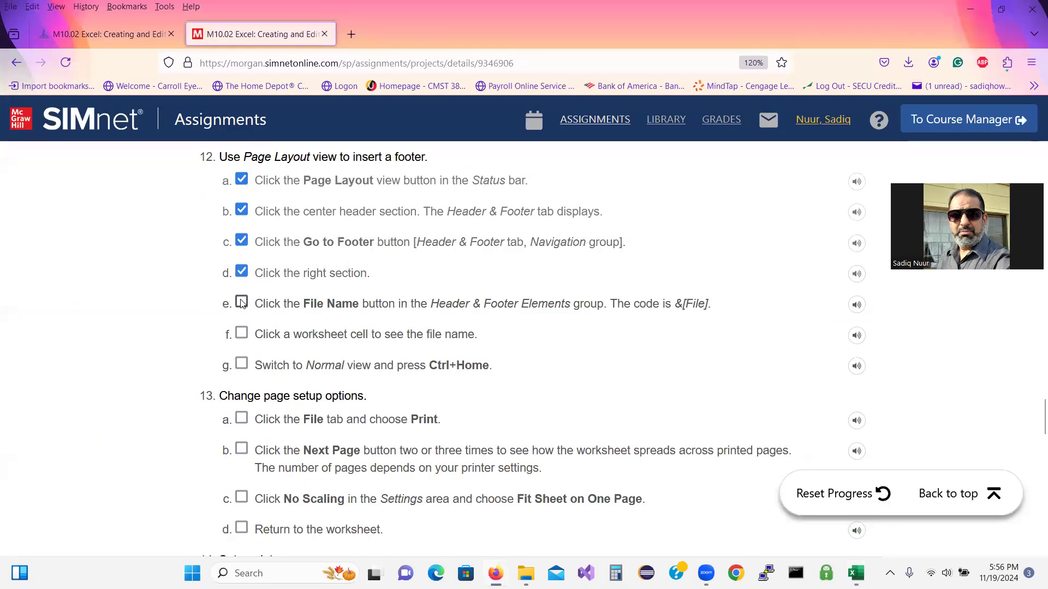
left_click(242, 333)
left_click(242, 364)
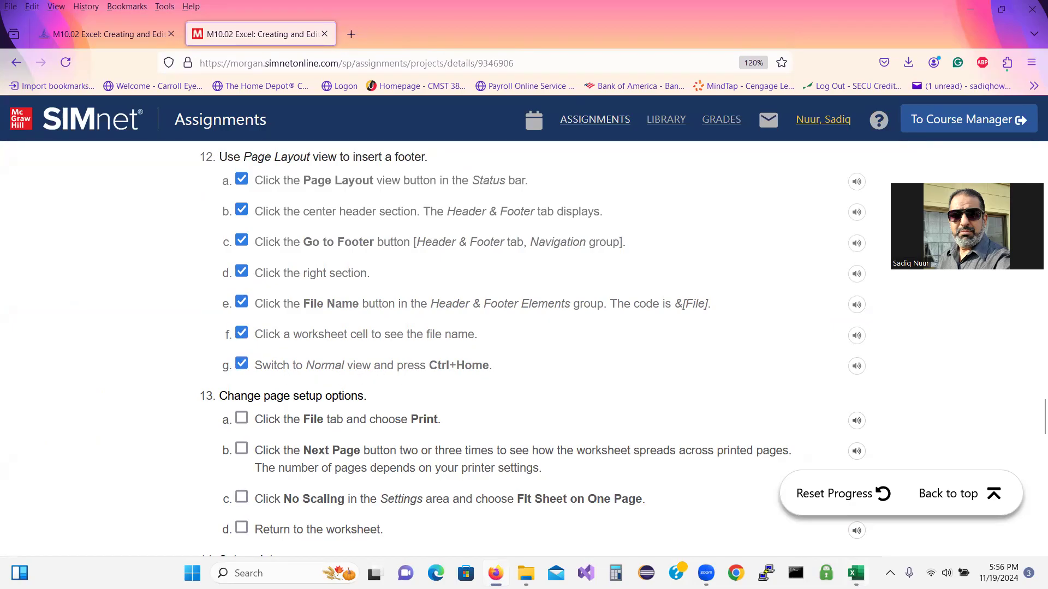
Switch to Excel and select cell A1, and read sections 13 and 14 in the SIMnet instructions.
left_click(856, 573)
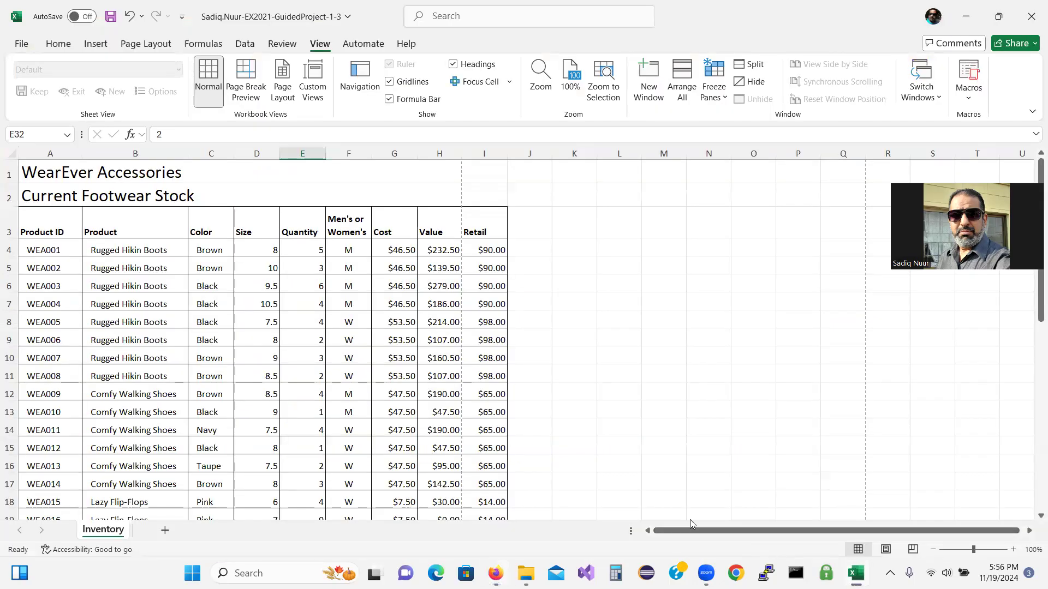
key("ctrl+Home")
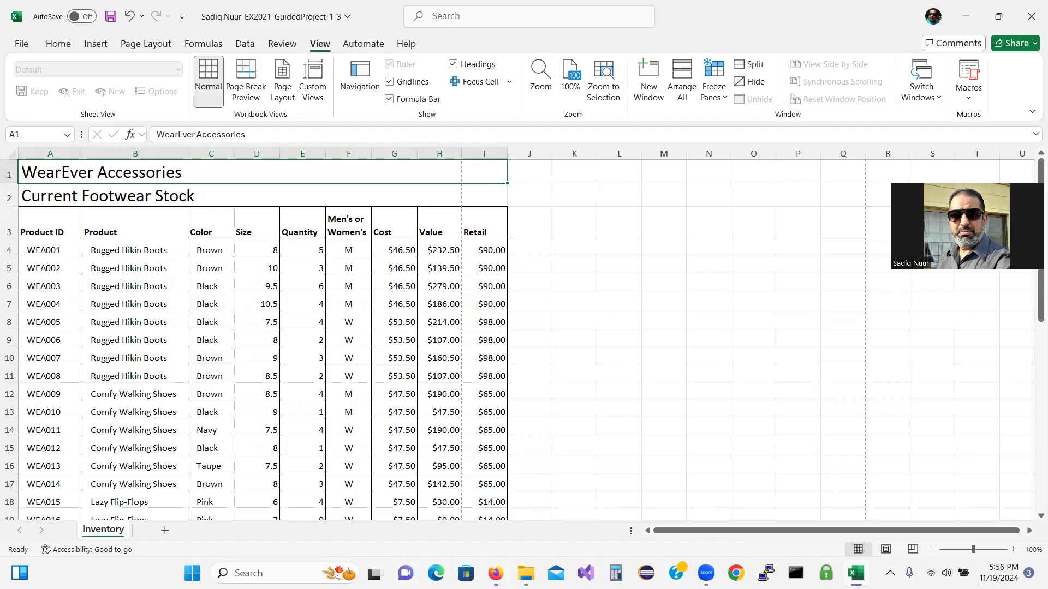
left_click(495, 573)
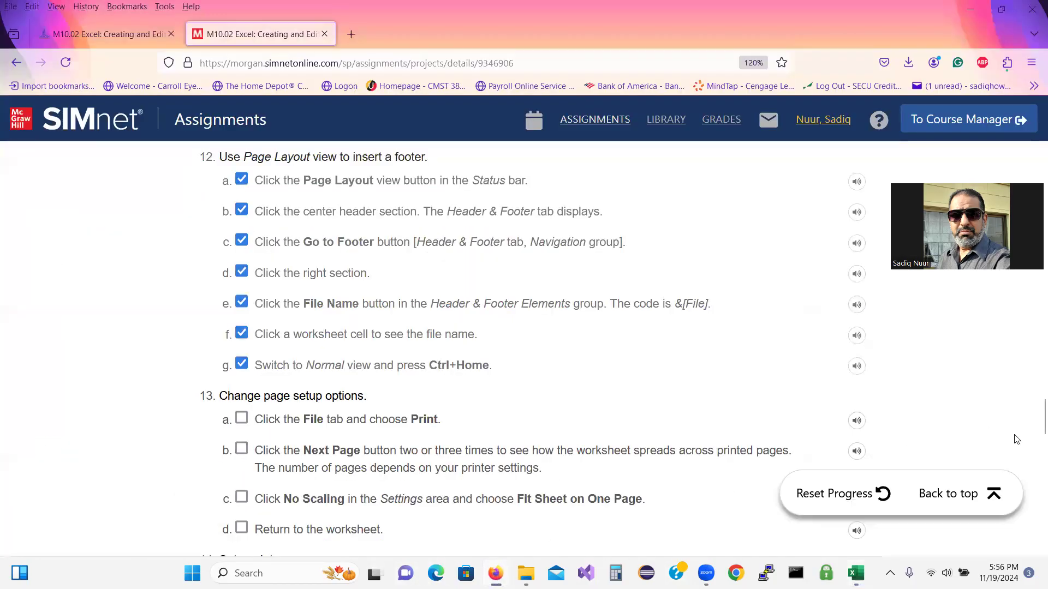
scroll(1033, 432, "down", 3)
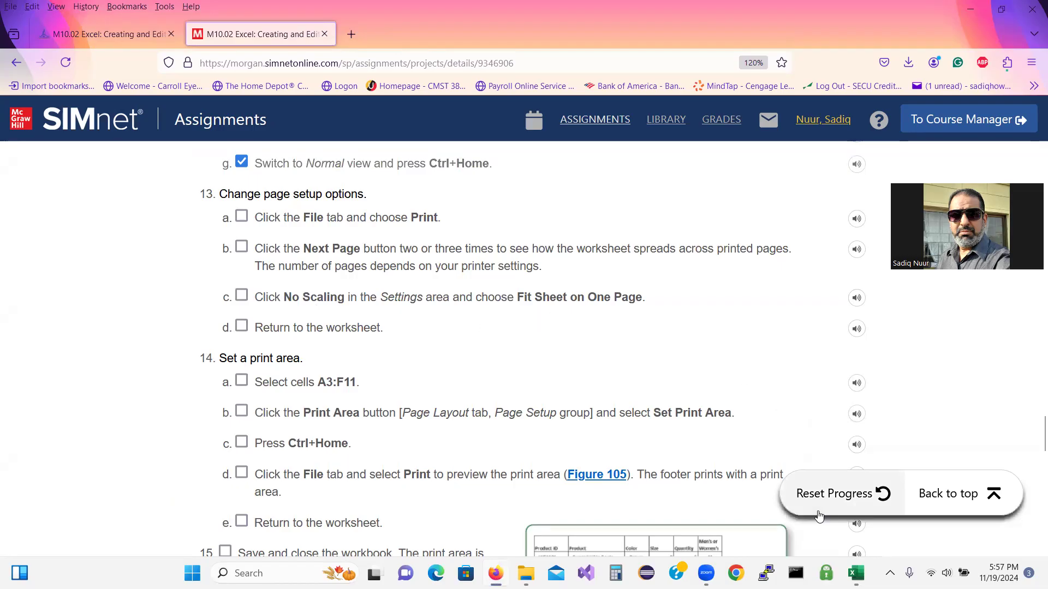
Switch to Excel, page through the print preview to the last page and back, and set the scaling to Fit Sheet on One Page.
left_click(856, 573)
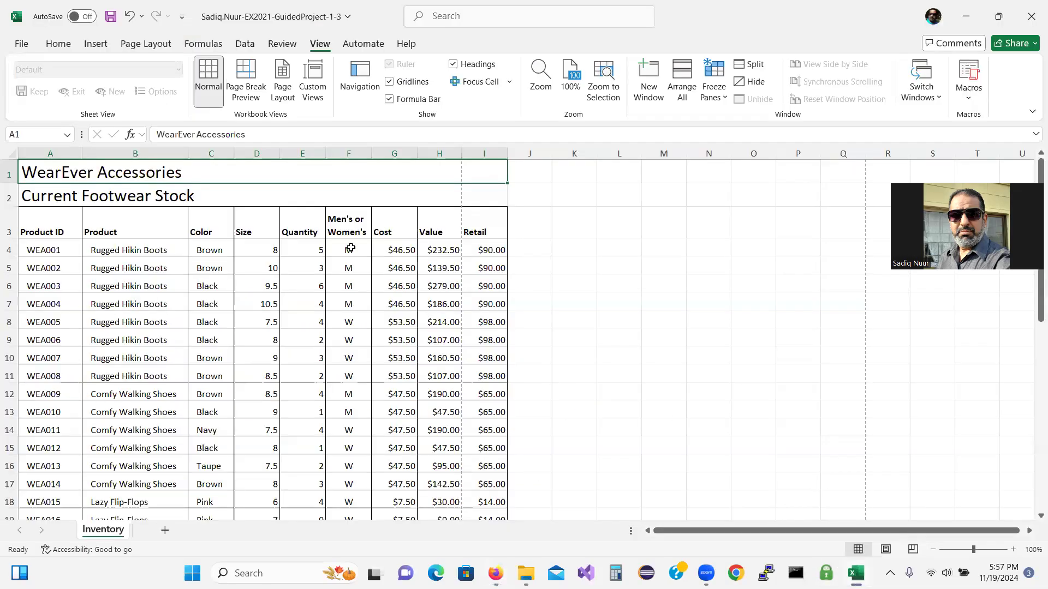
left_click(21, 44)
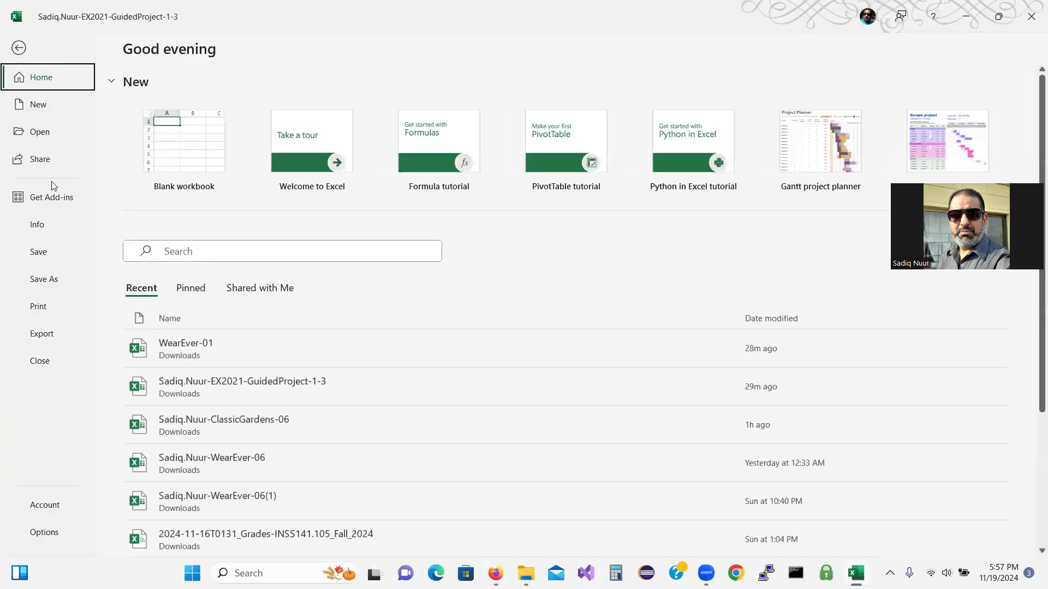
left_click(43, 307)
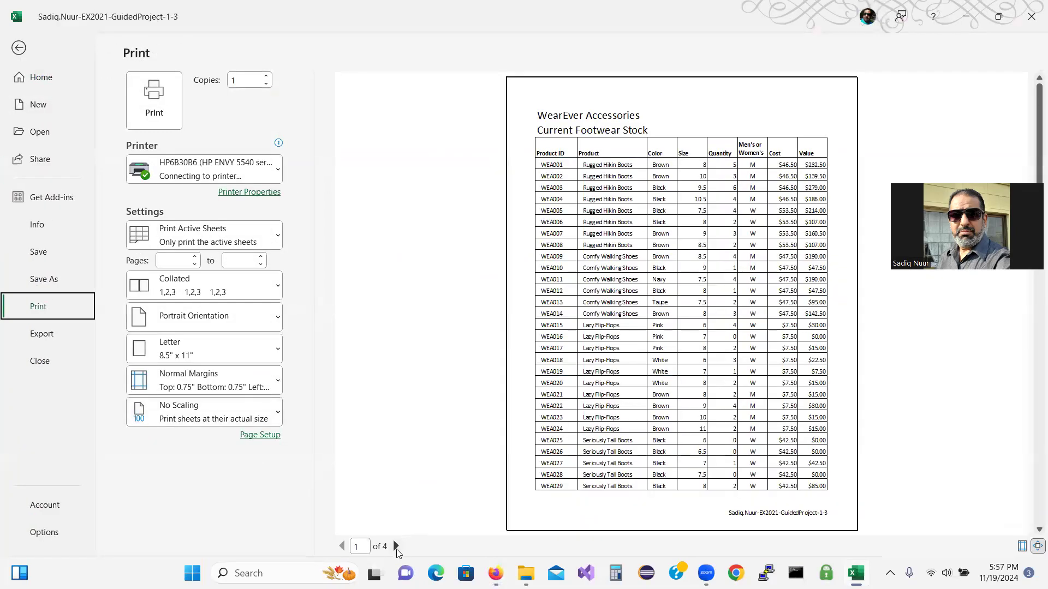
left_click(396, 547)
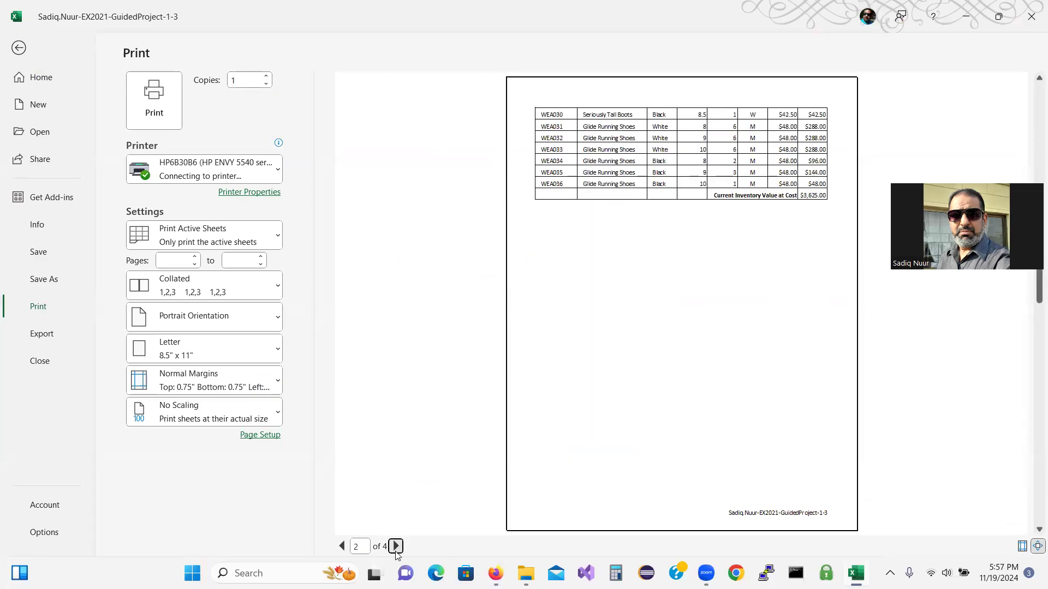
left_click(396, 548)
left_click(396, 548)
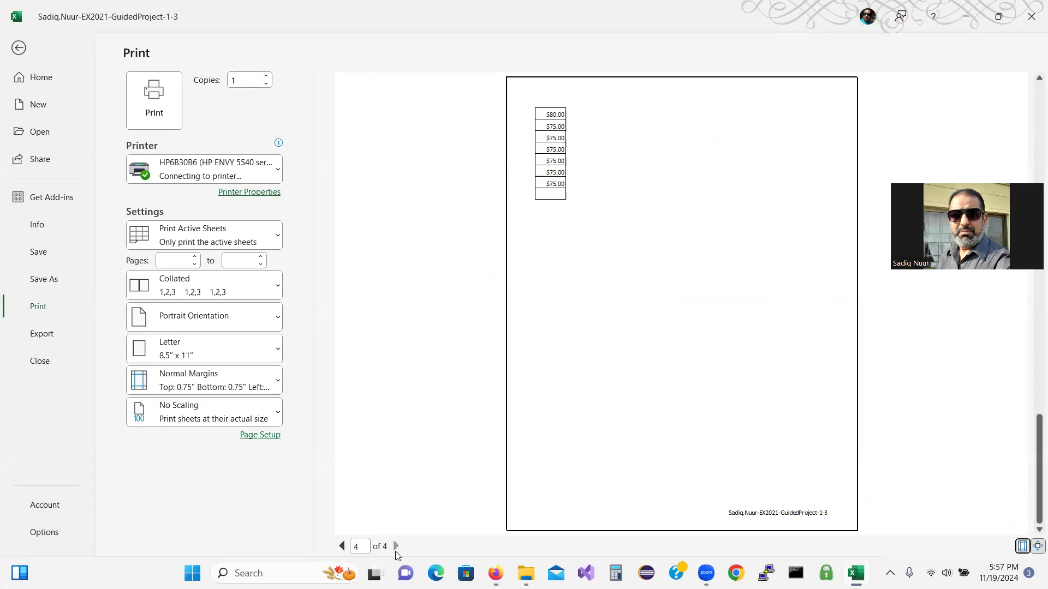
left_click(343, 547)
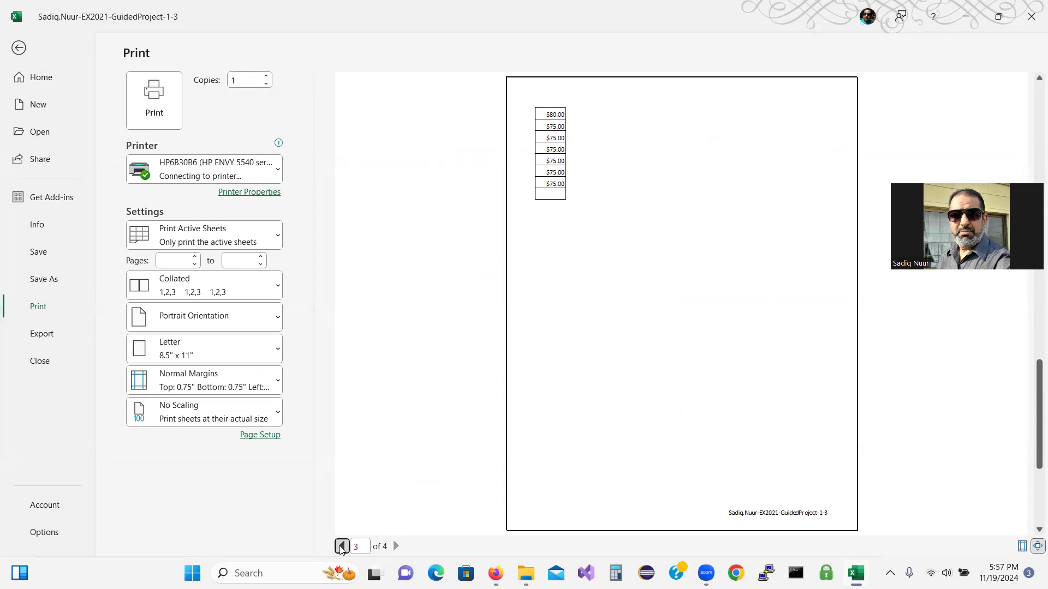
left_click(342, 547)
left_click(342, 547)
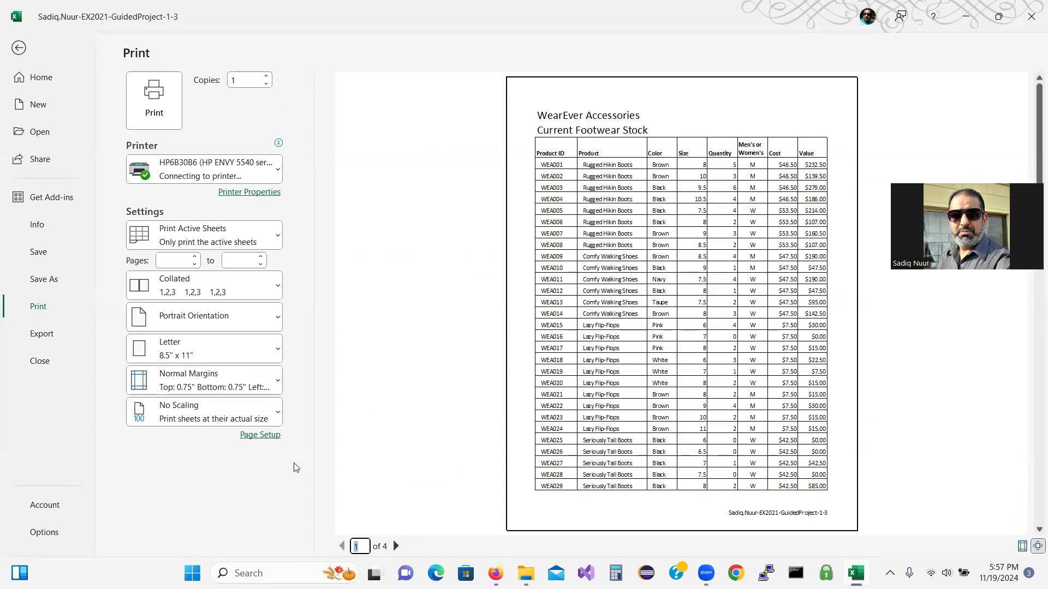
left_click(165, 410)
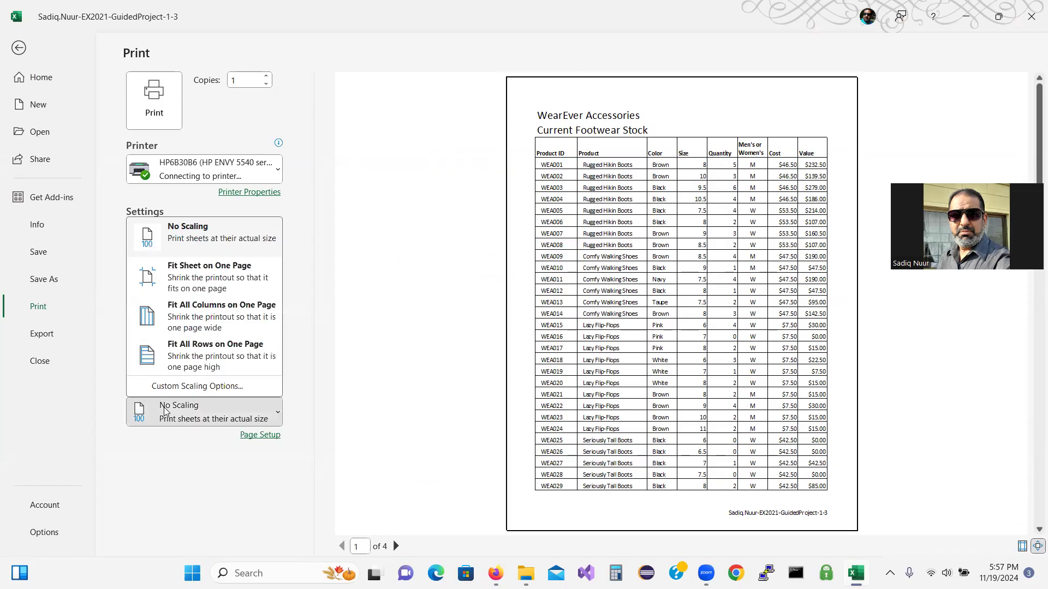
left_click(198, 280)
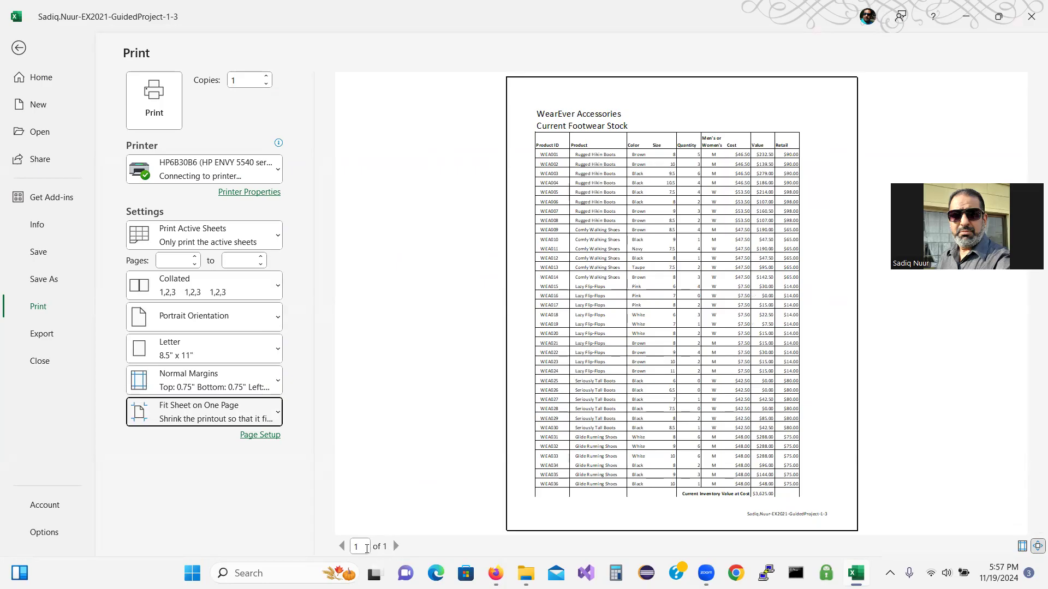
Check off items 13a through 13d in the SIMnet instructions, and switch to Excel to return from the print preview to the worksheet.
mouse_move(495, 573)
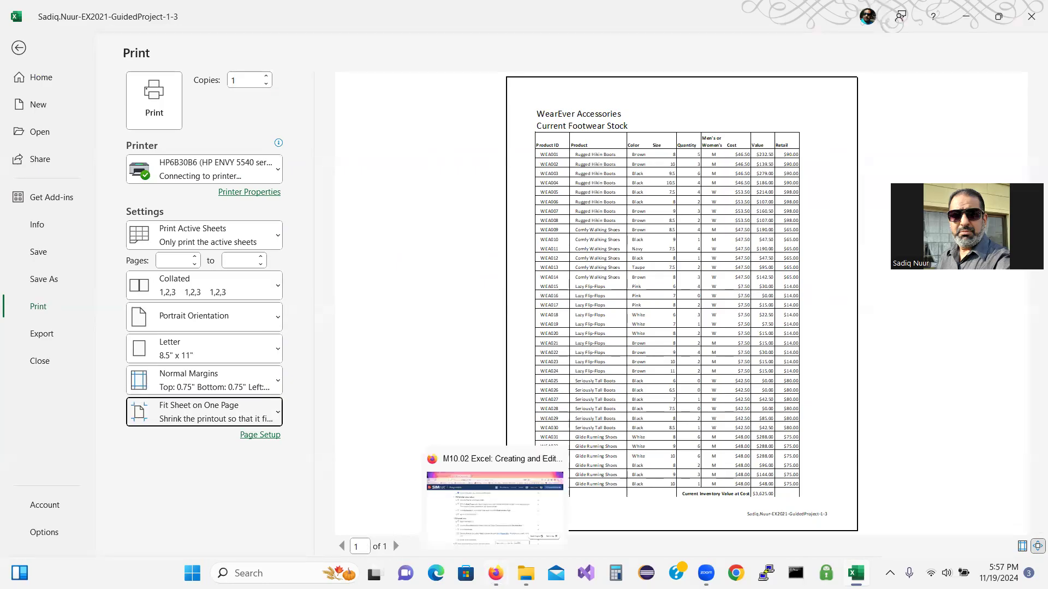
left_click(445, 497)
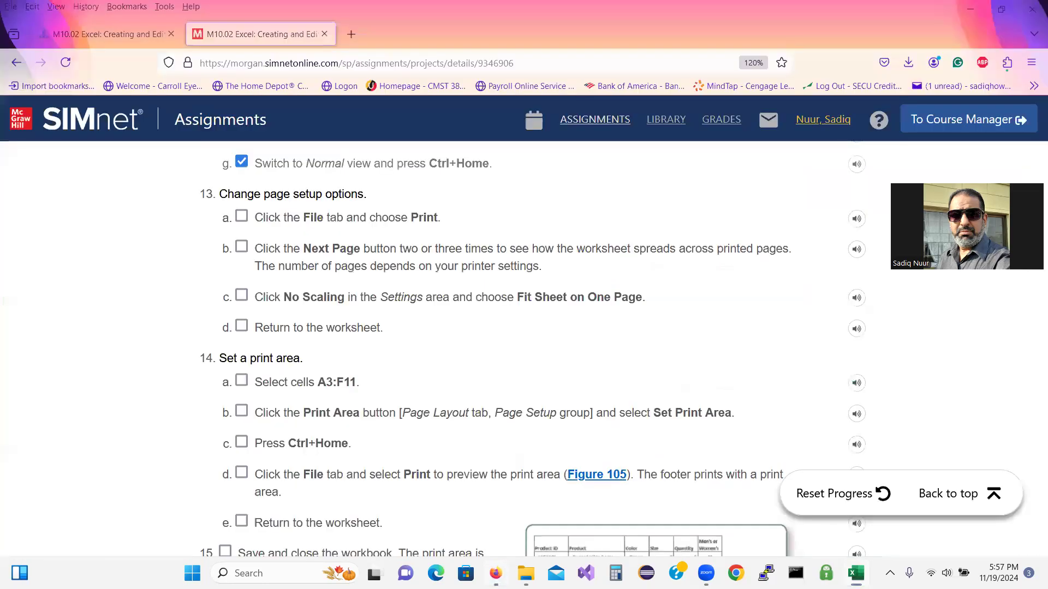
left_click(242, 297)
left_click(242, 247)
left_click(242, 217)
left_click(242, 326)
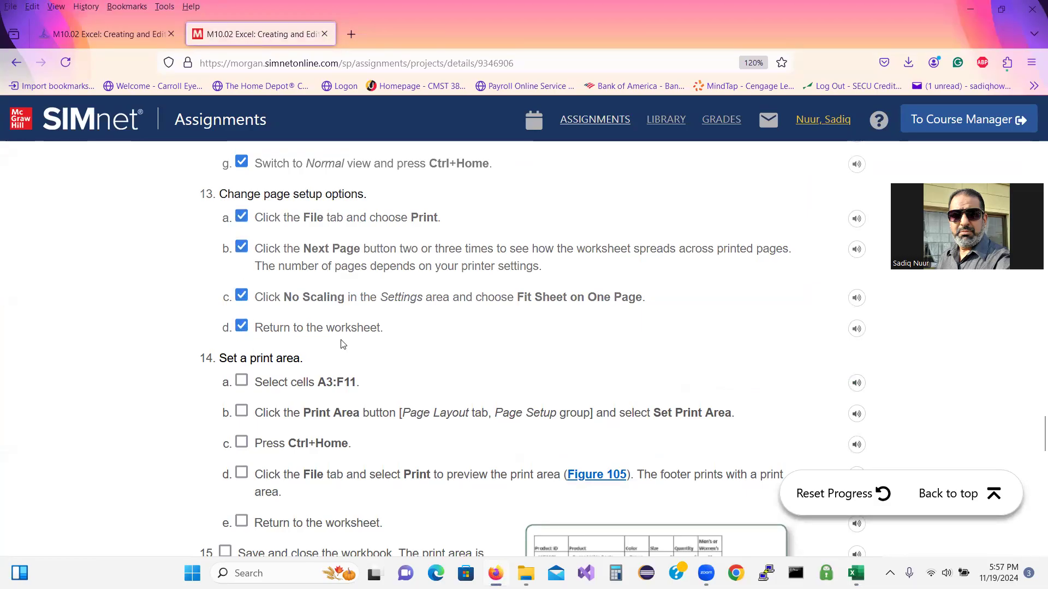
left_click(856, 572)
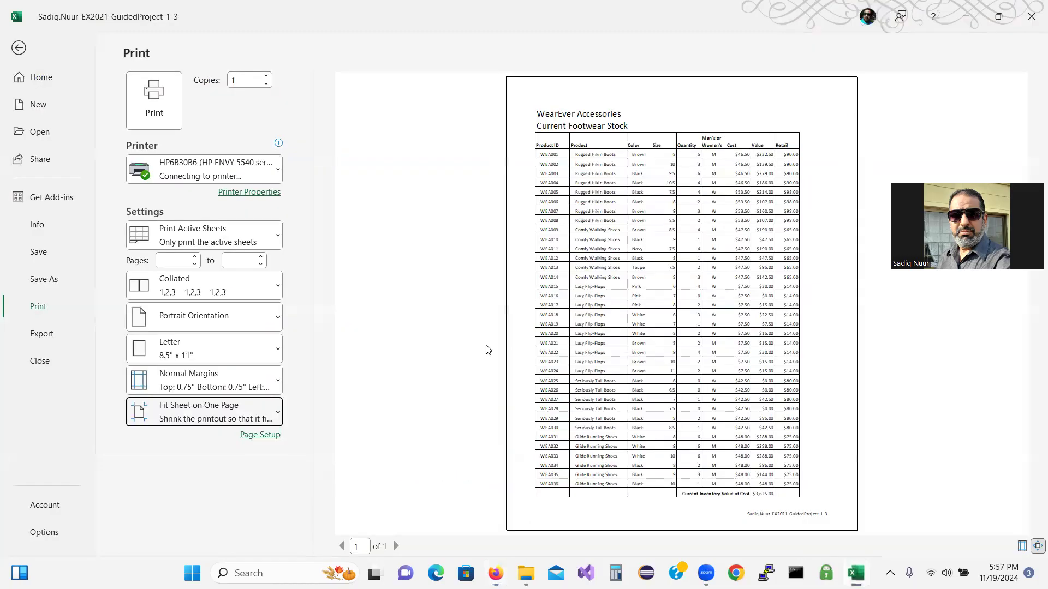
left_click(18, 48)
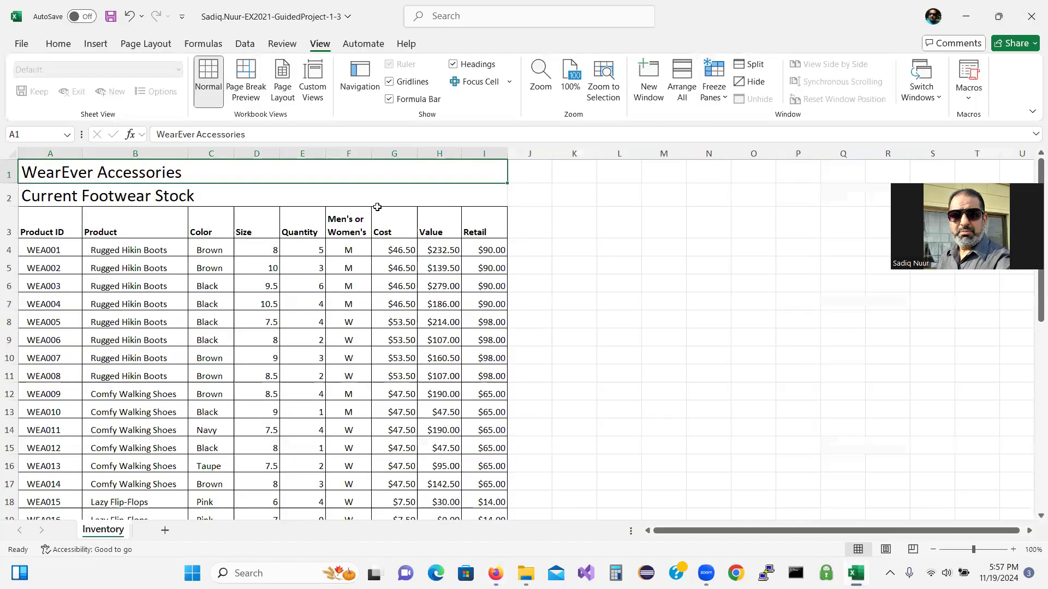
Switch to the SIMnet instructions, read section 14 on setting a print area, and check off item 14a.
left_click(494, 497)
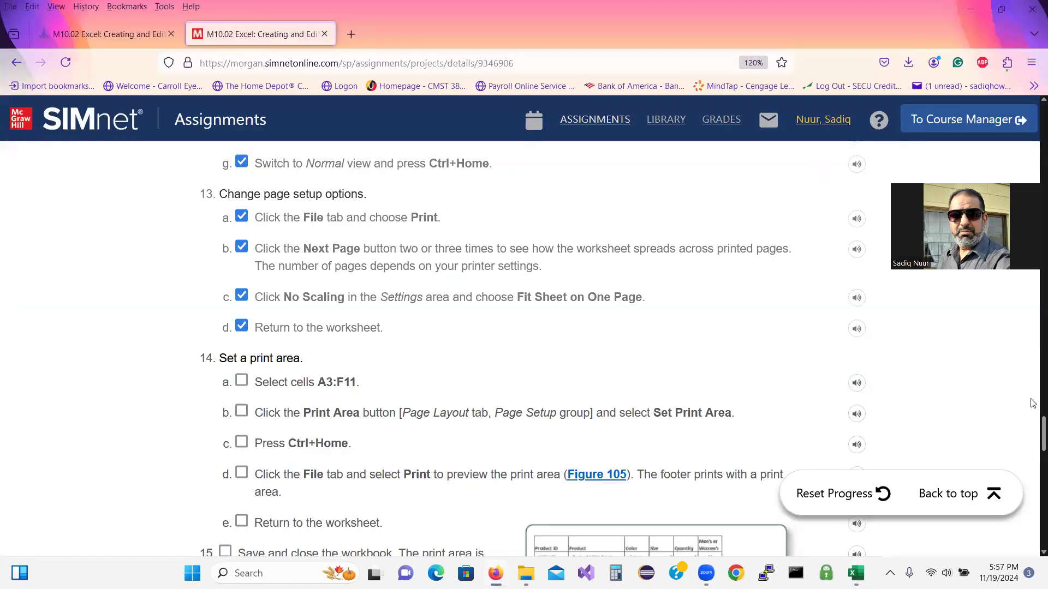
scroll(1033, 427, "down", 3)
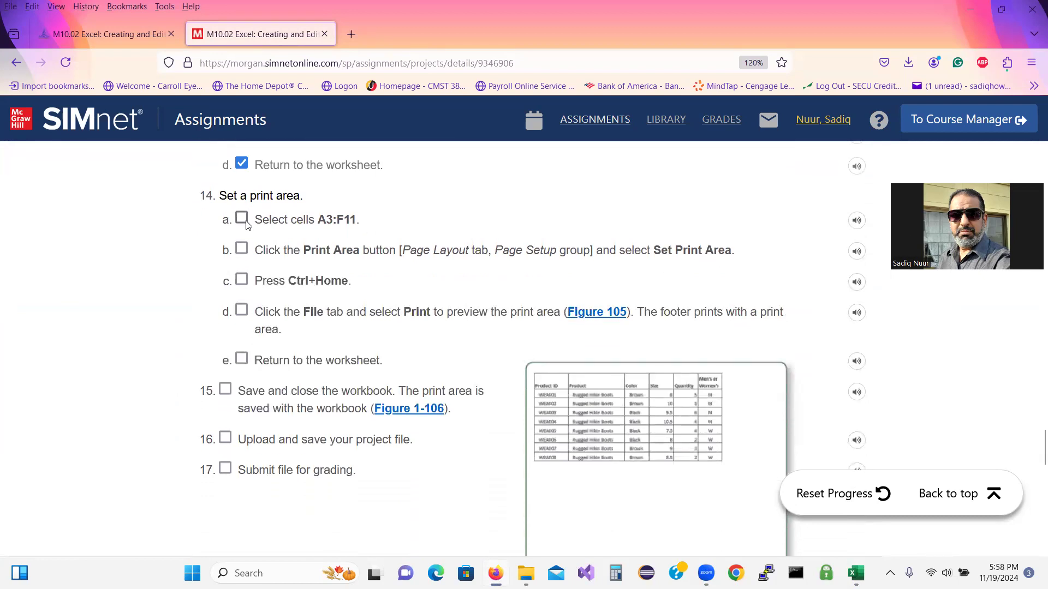
left_click(242, 219)
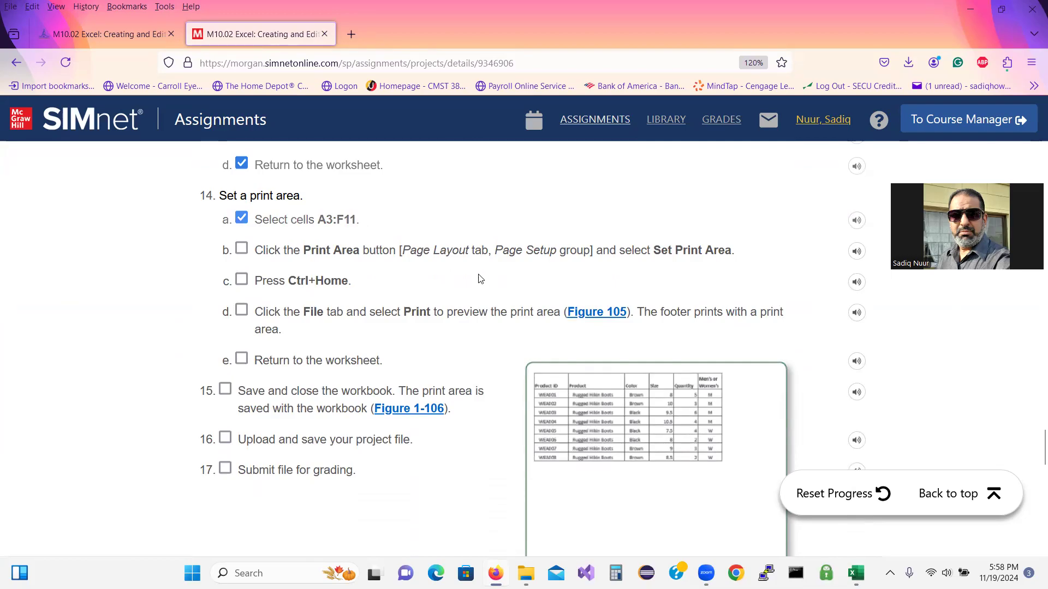
Switch to Excel and set cells A3:F11 of the Inventory sheet as the print area.
left_click(856, 573)
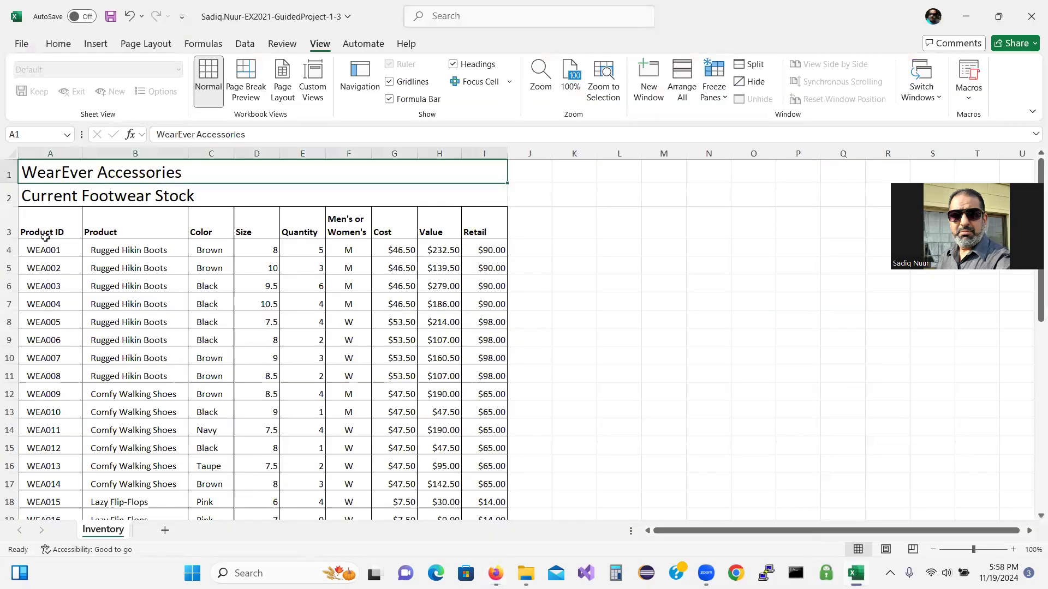
left_click(47, 231)
left_click_drag(46, 231, 362, 376)
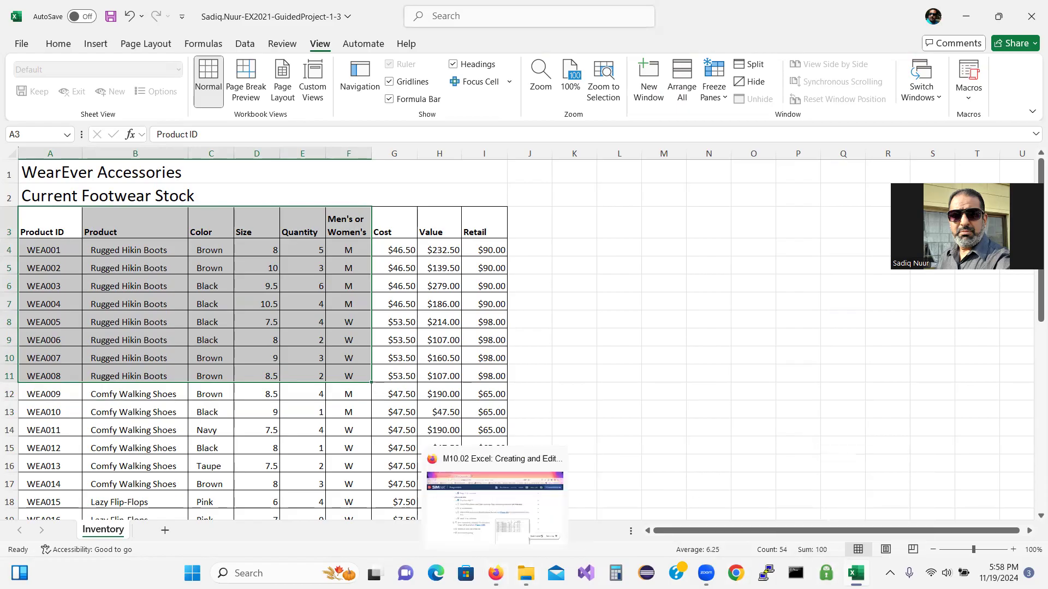
left_click(495, 573)
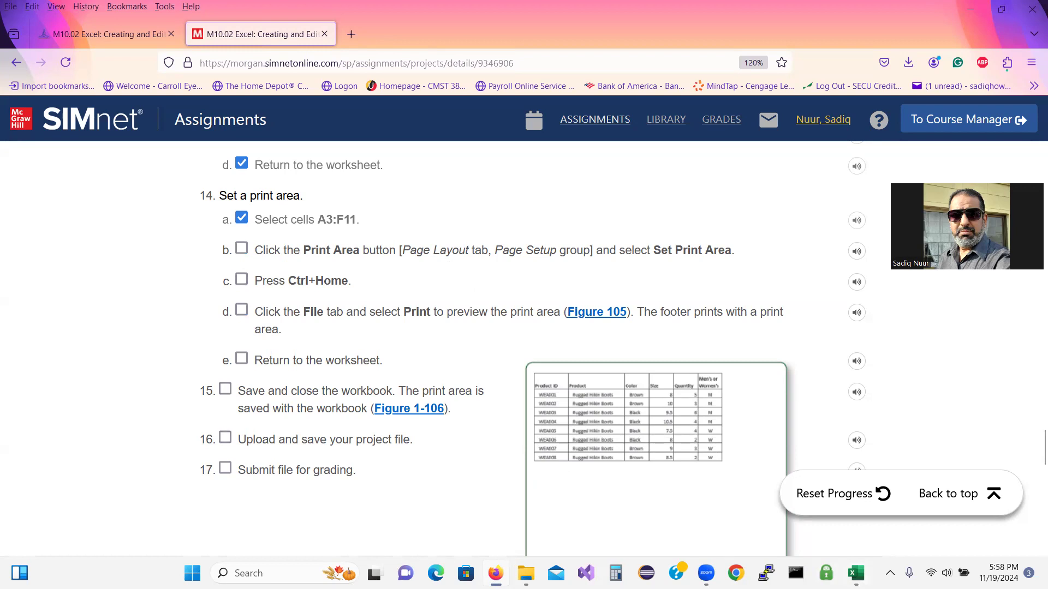
left_click(855, 573)
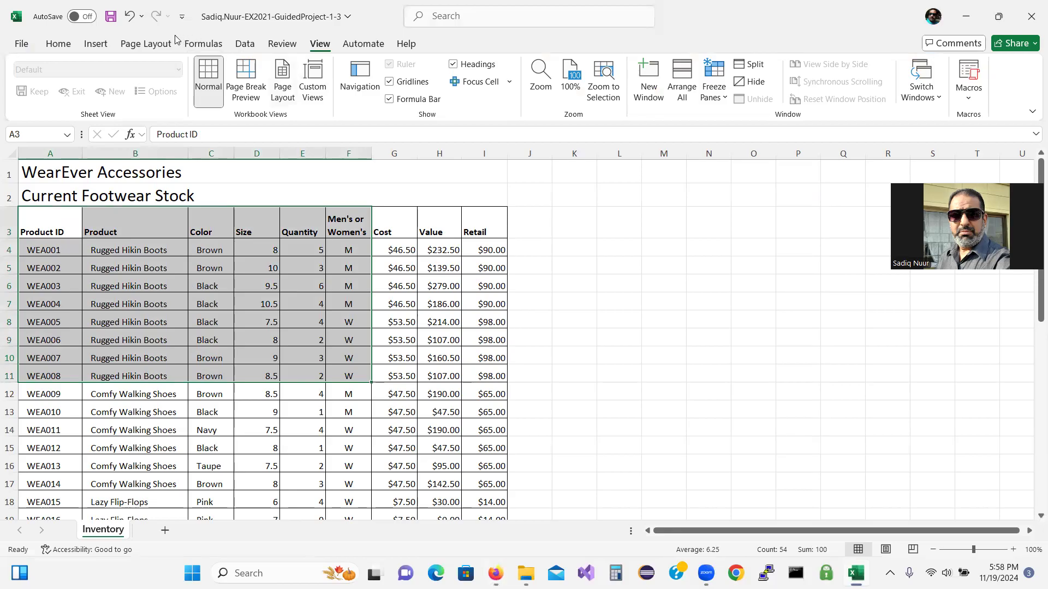
left_click(146, 47)
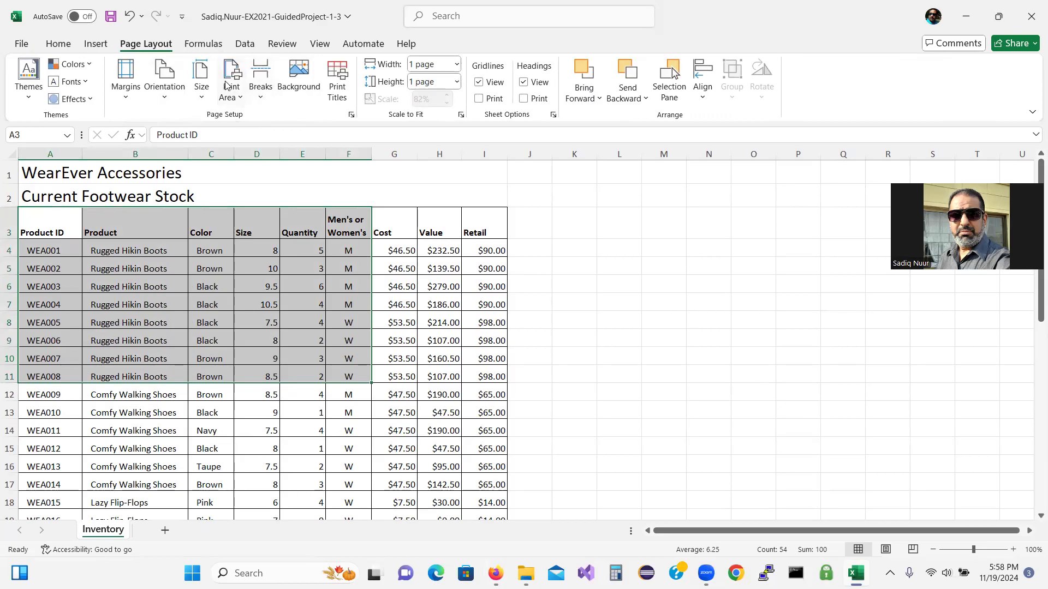
key("ctrl+q")
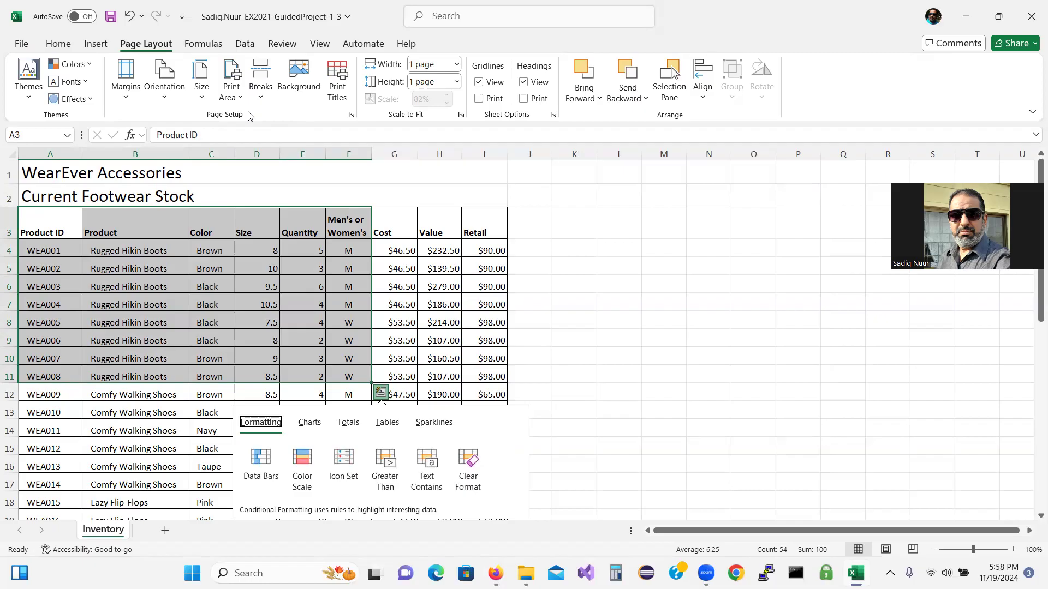
left_click(241, 101)
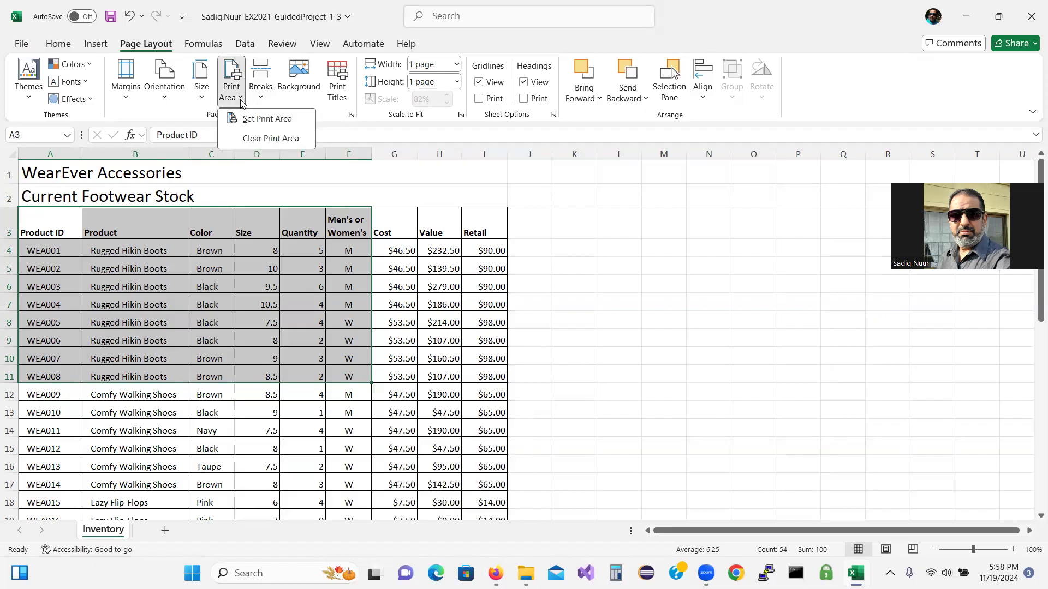
left_click(261, 121)
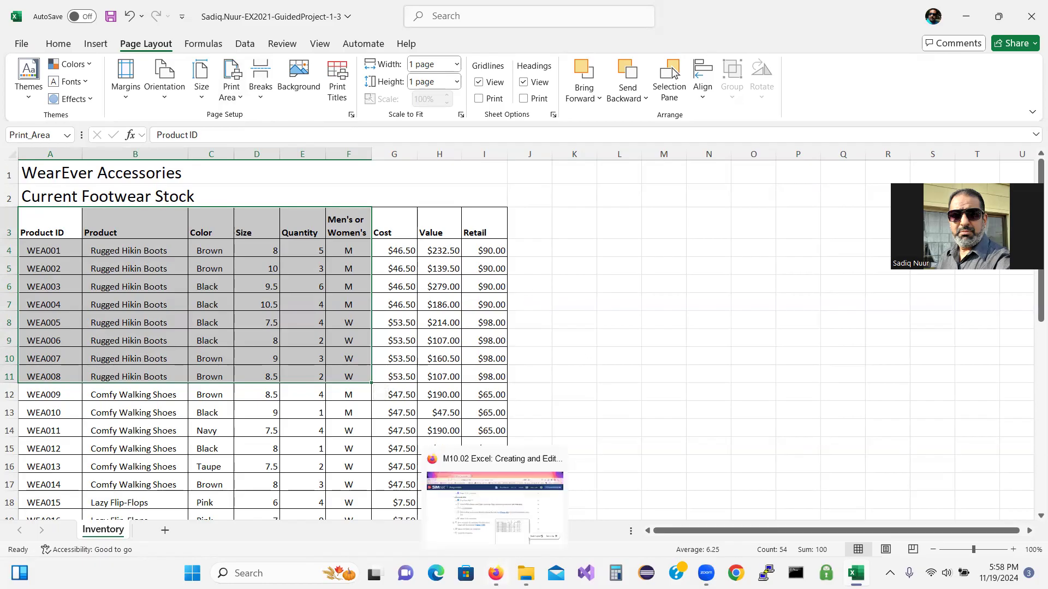
Check off items 14b and 14c in the SIMnet instructions, and switch to Excel to select cell A1.
left_click(505, 570)
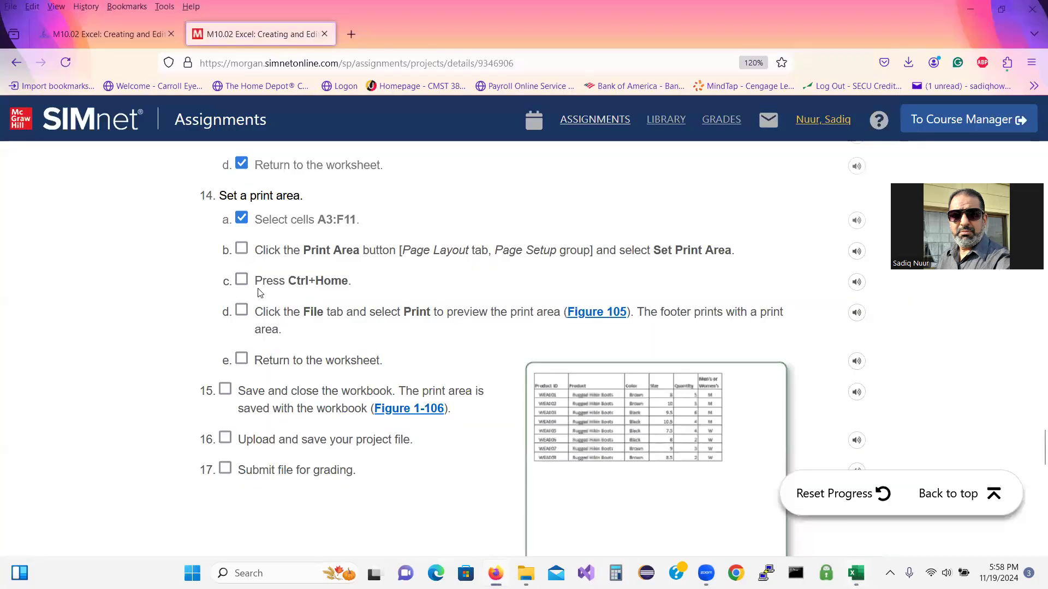
left_click(242, 280)
left_click(242, 249)
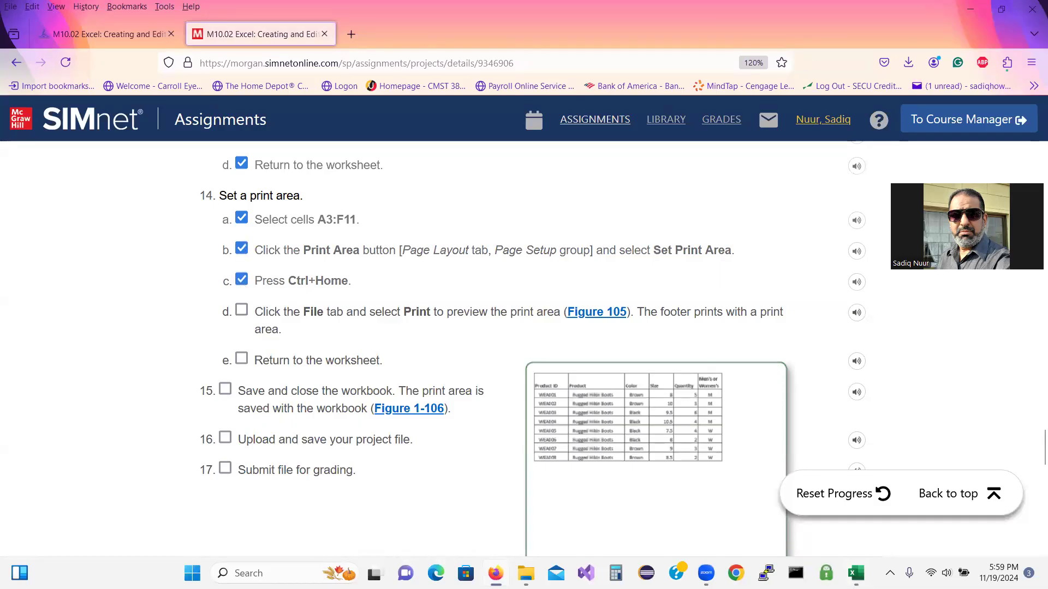
left_click(856, 573)
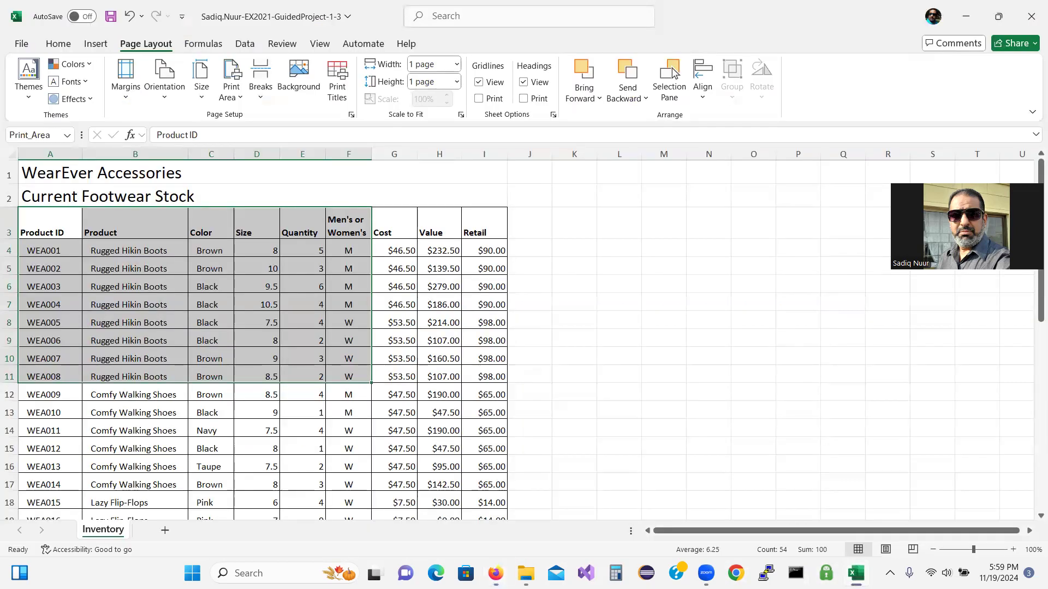
key("ctrl+Home")
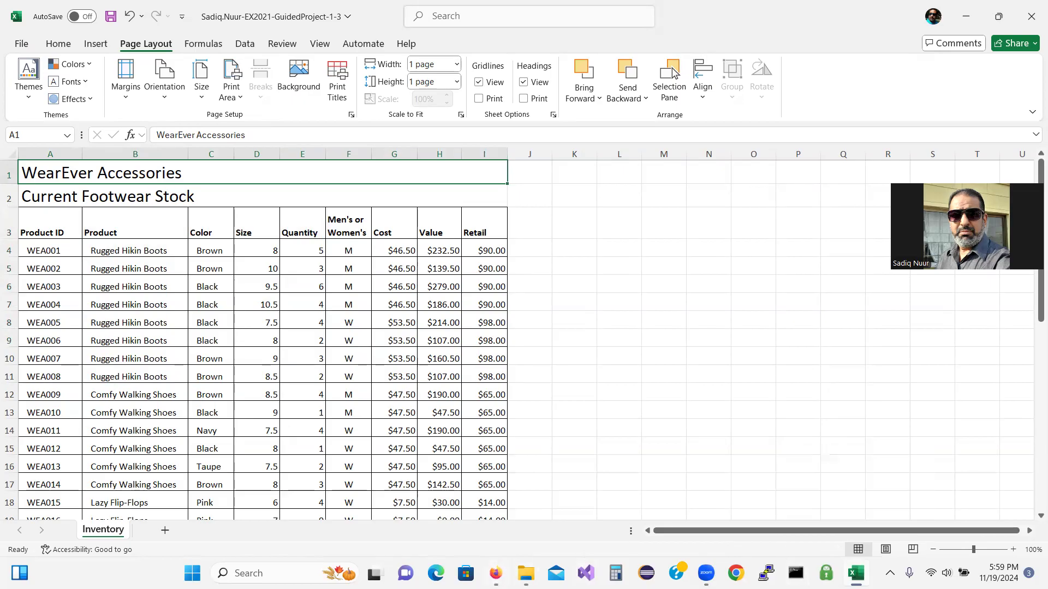
Check off item 14d in the SIMnet instructions, and switch to Excel to open the print preview and return to the worksheet.
left_click(495, 573)
left_click(242, 310)
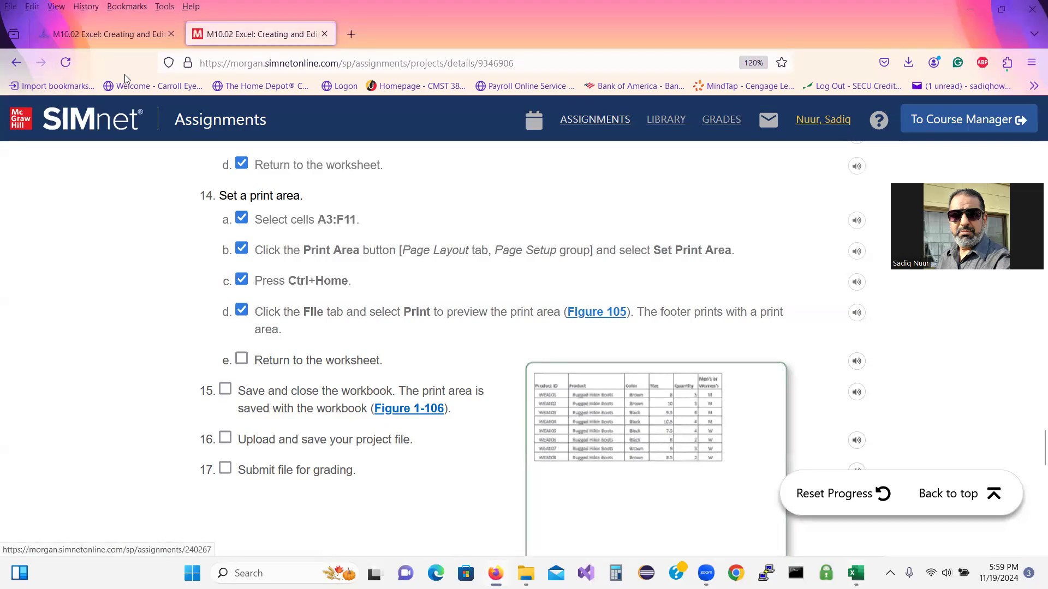
left_click(855, 573)
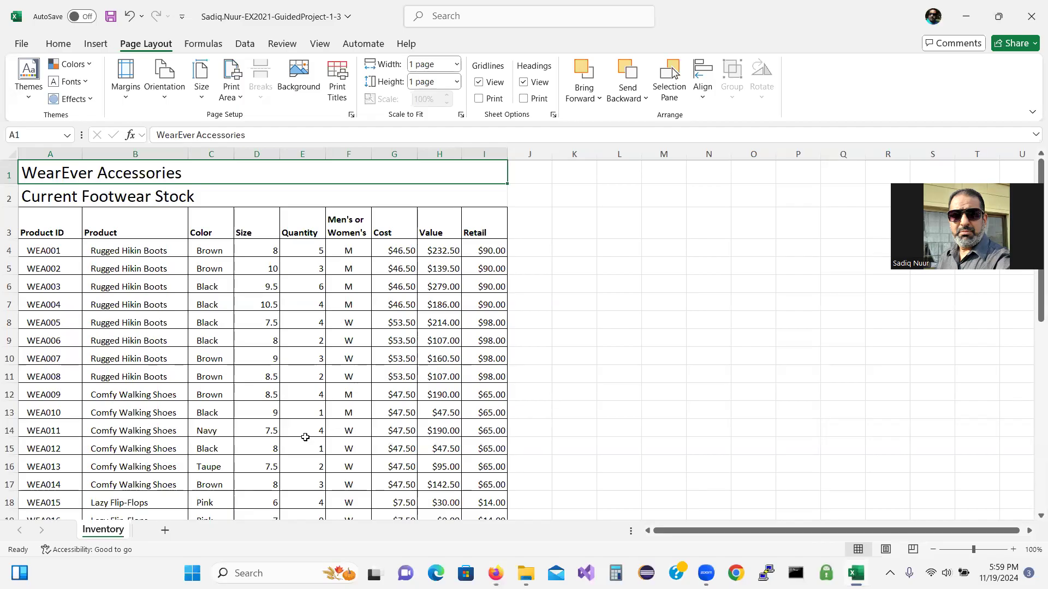
left_click(21, 44)
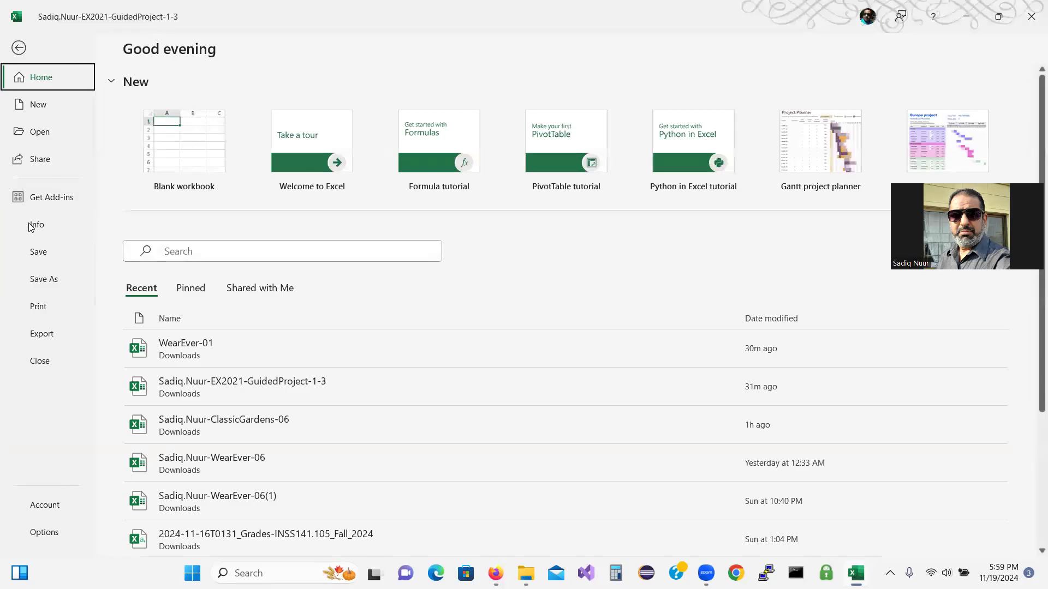
left_click(35, 308)
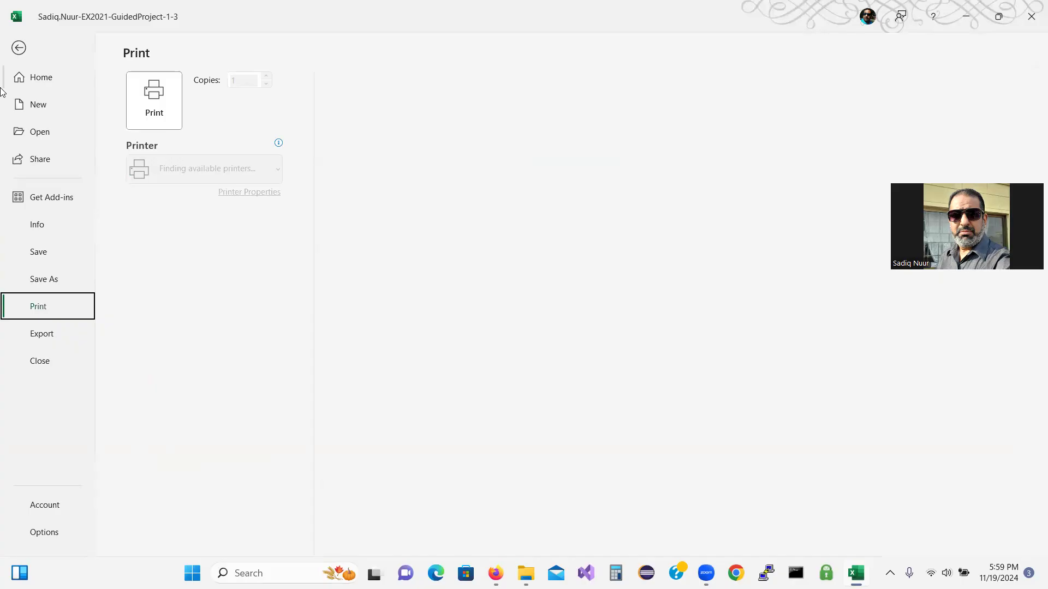
left_click(20, 48)
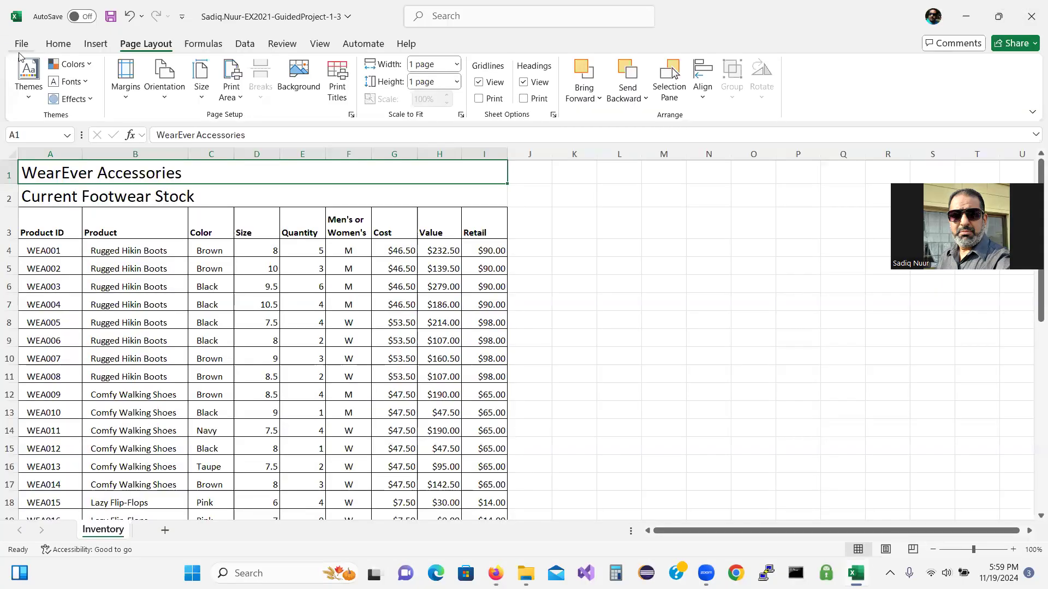
Reopen the print preview, reread item 14d in the SIMnet instructions, and switch to Excel to return to the worksheet.
left_click(536, 321)
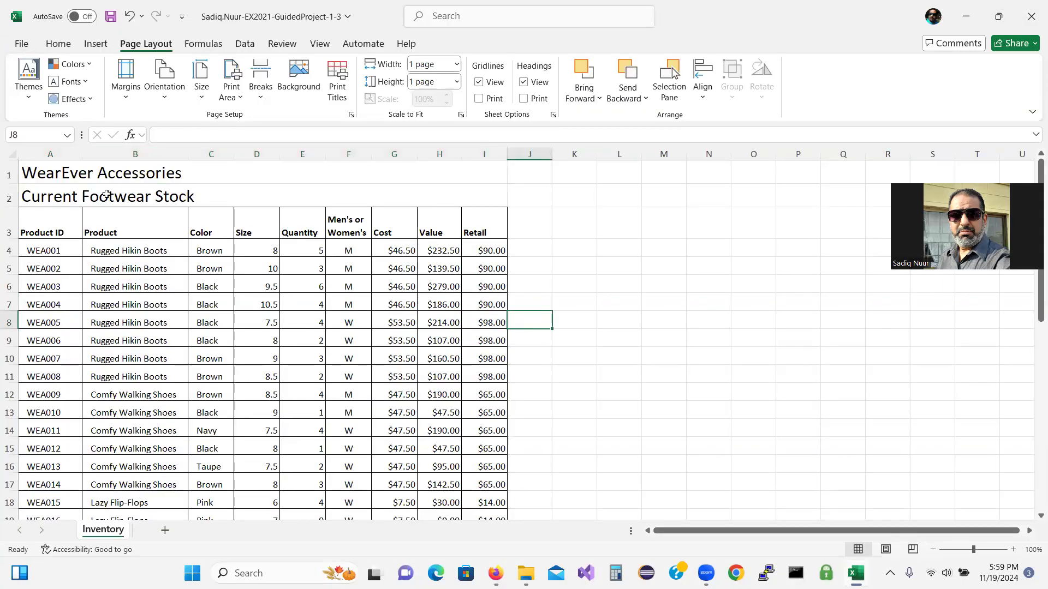
left_click(21, 45)
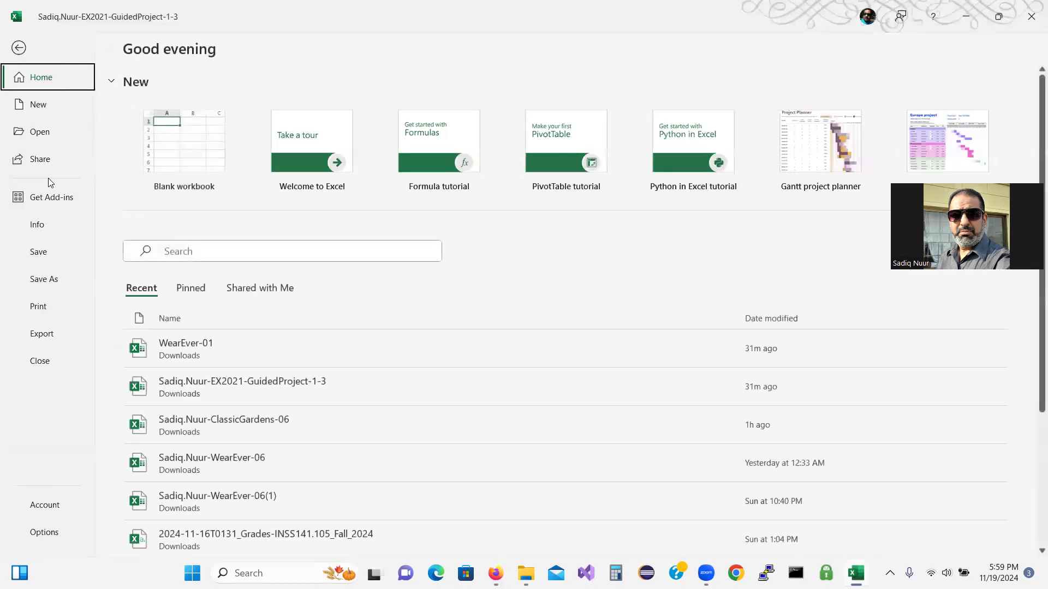
left_click(43, 310)
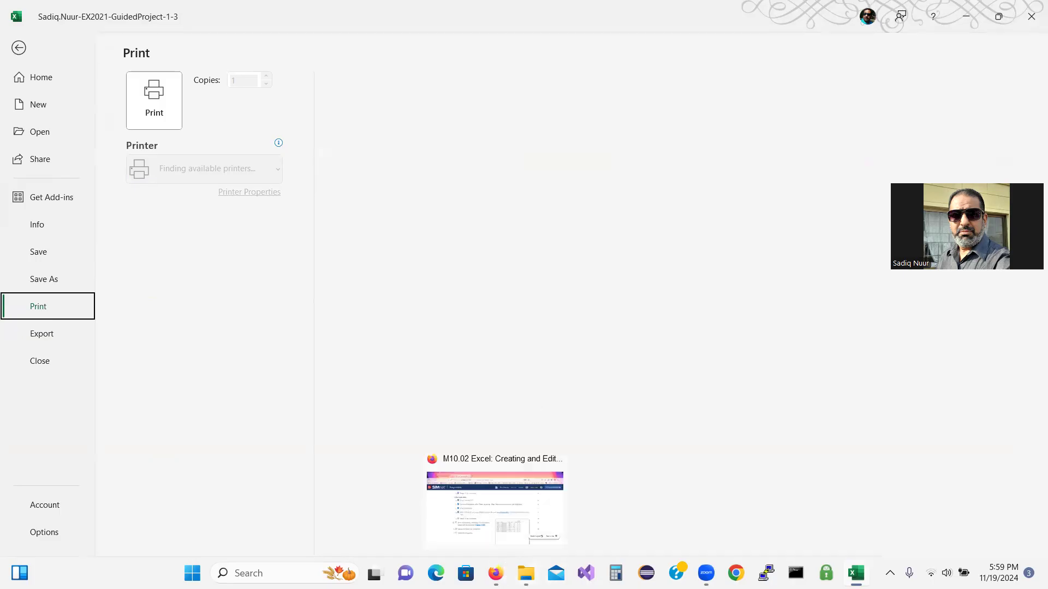
left_click(496, 573)
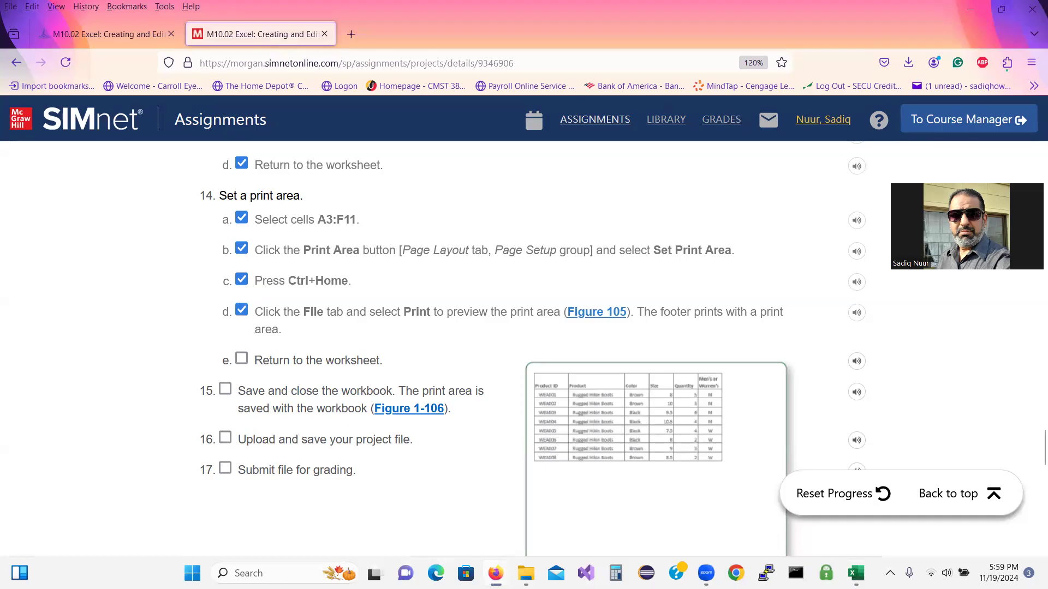
left_click(856, 573)
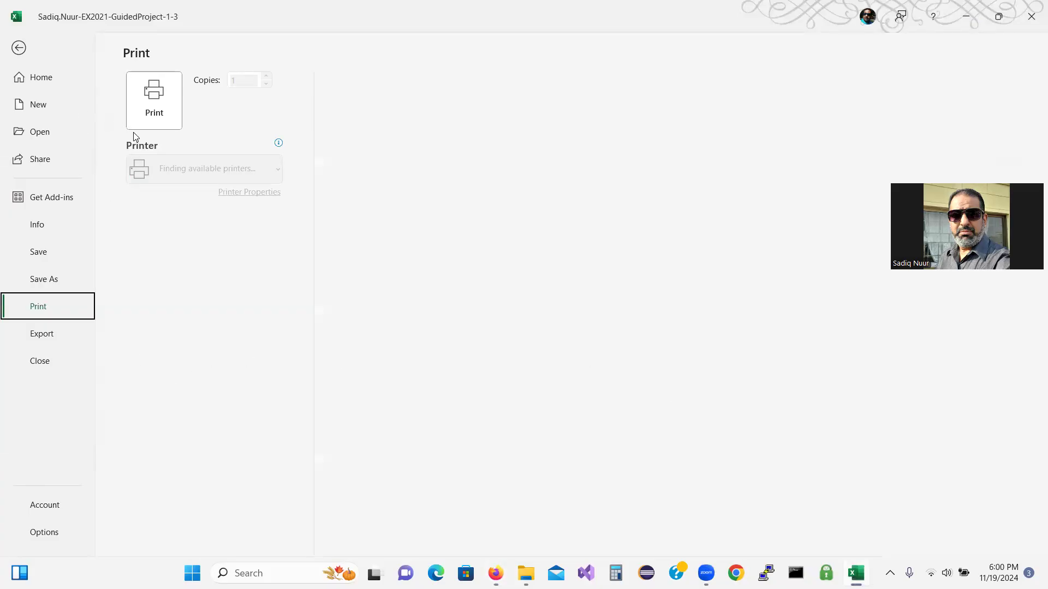
left_click(22, 49)
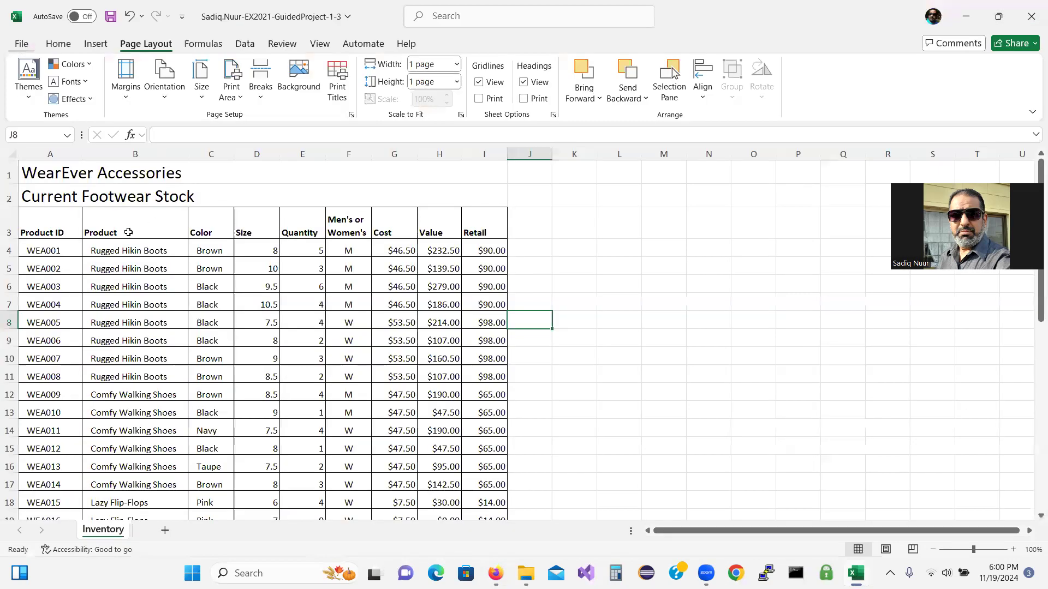
Reselect cells A3:F11 and set them as the print area again.
left_click_drag(59, 225, 340, 375)
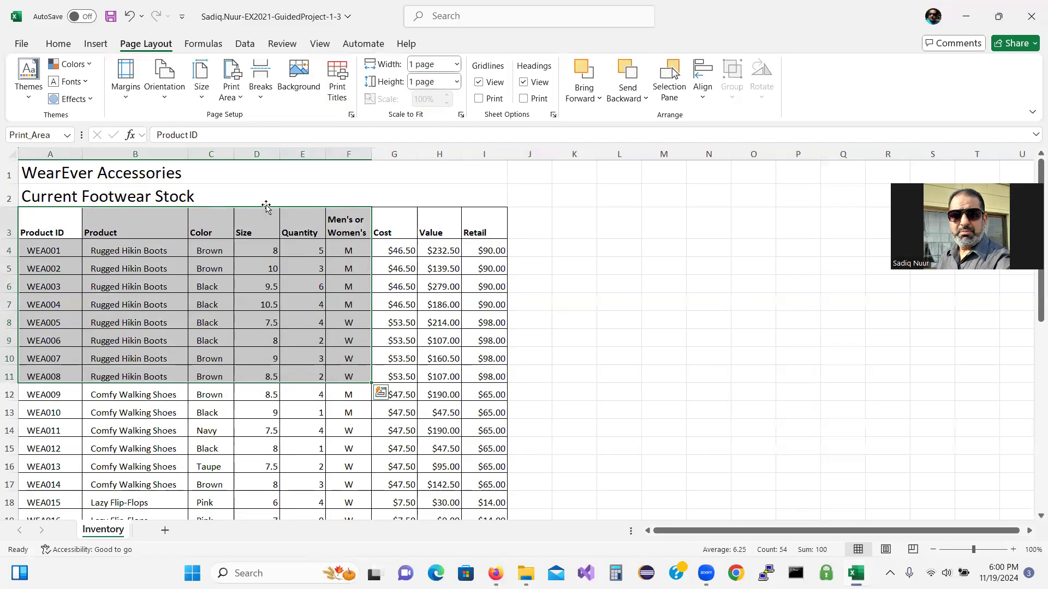
left_click(242, 103)
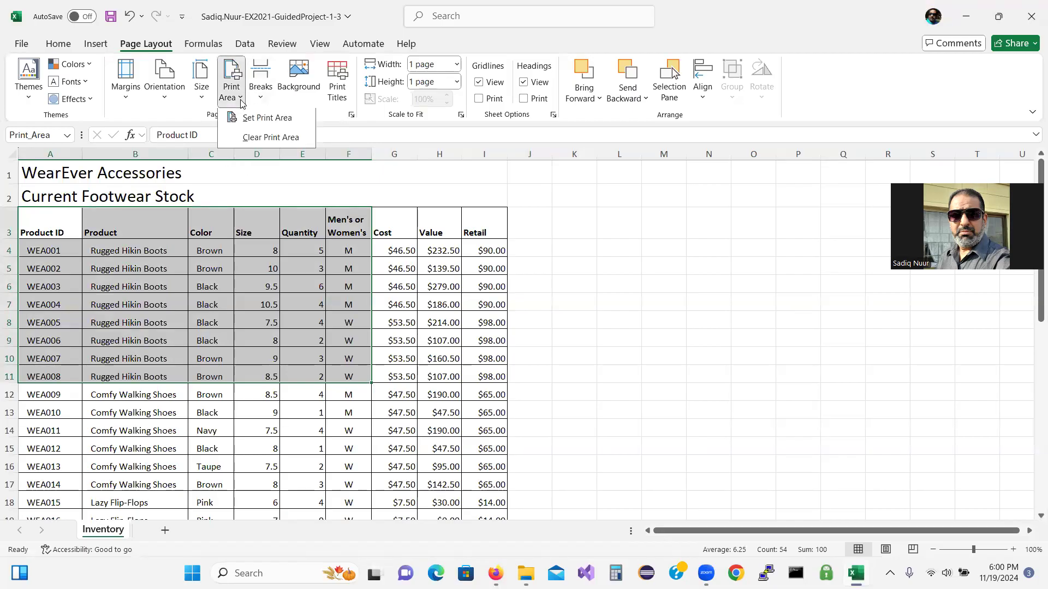
left_click(267, 119)
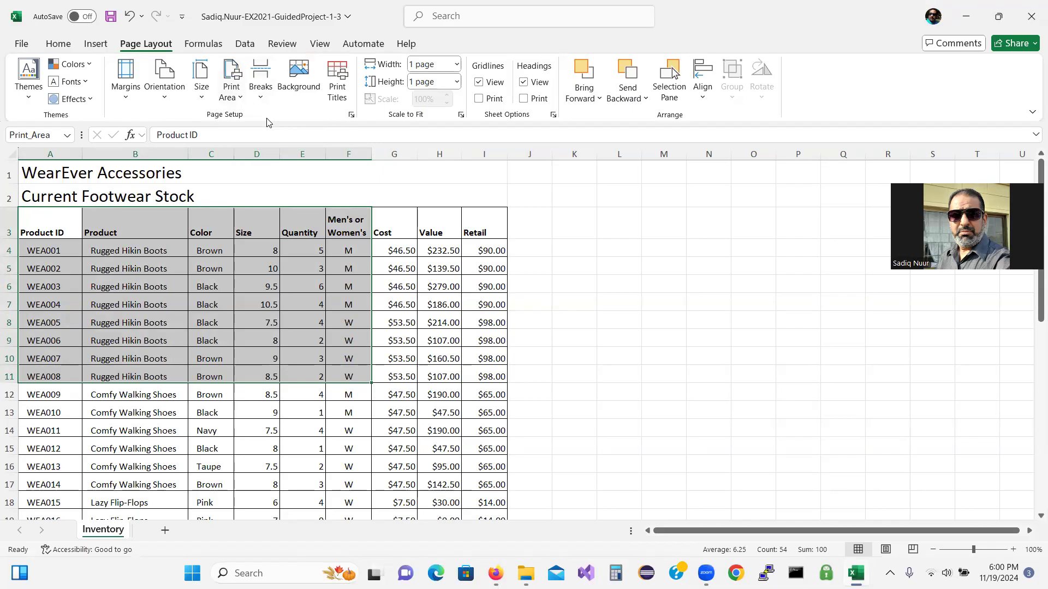
left_click(240, 101)
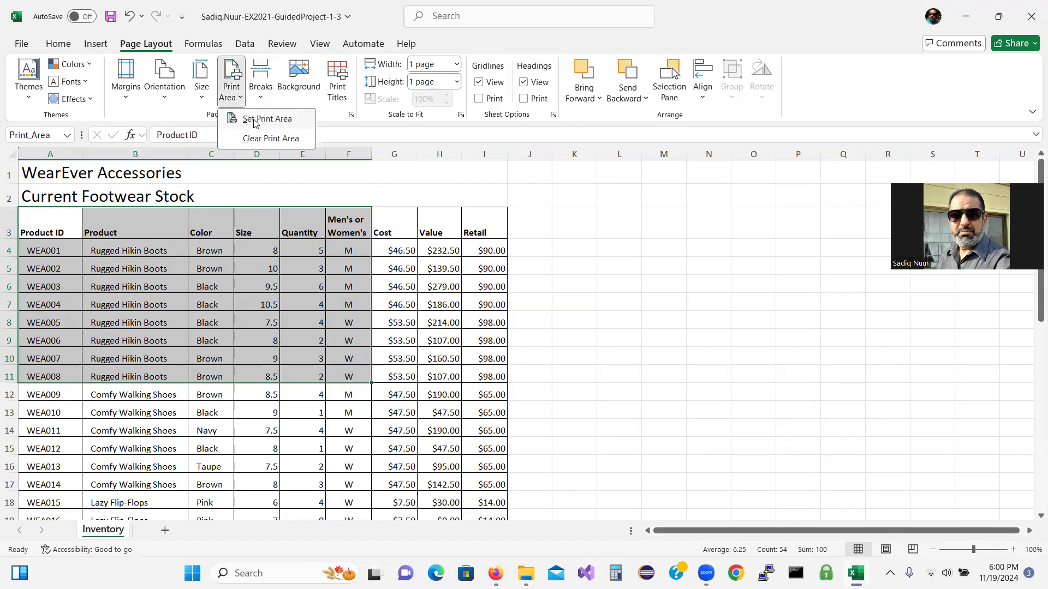
left_click(254, 120)
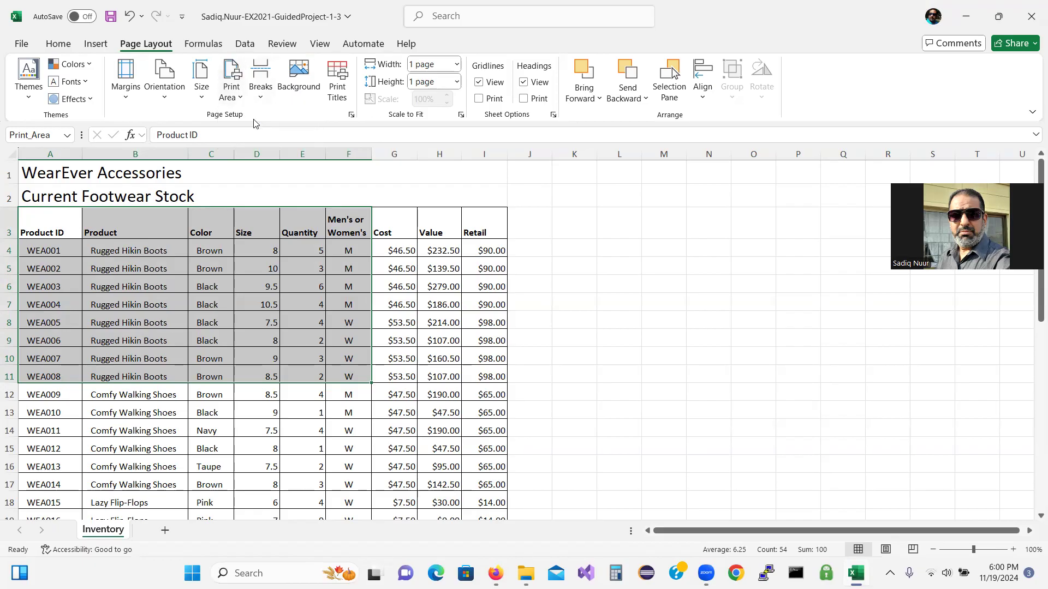
Try to print the worksheet's print area A3:F11.
left_click(22, 44)
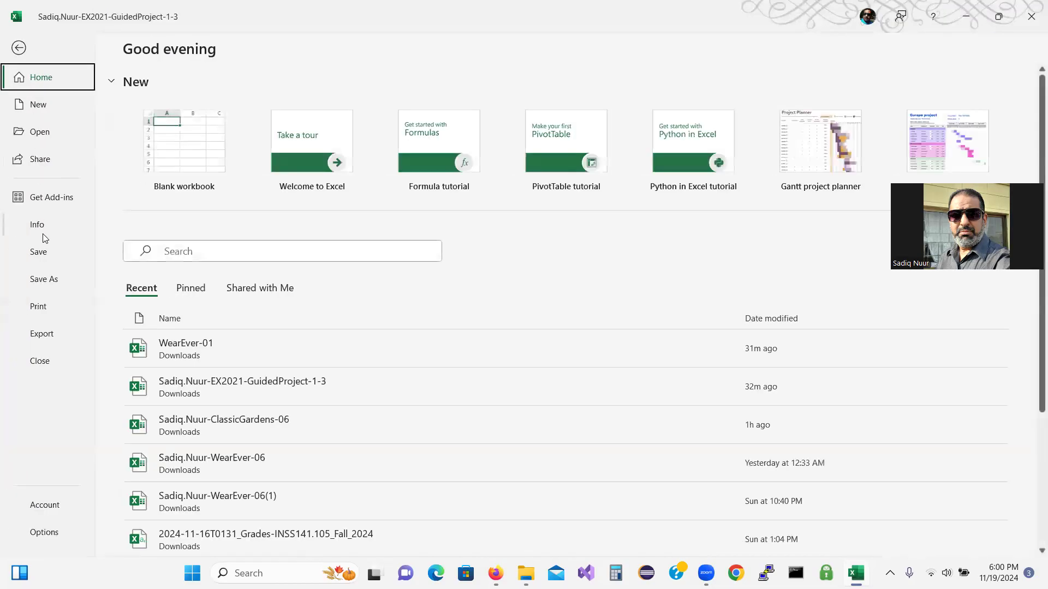
left_click(37, 310)
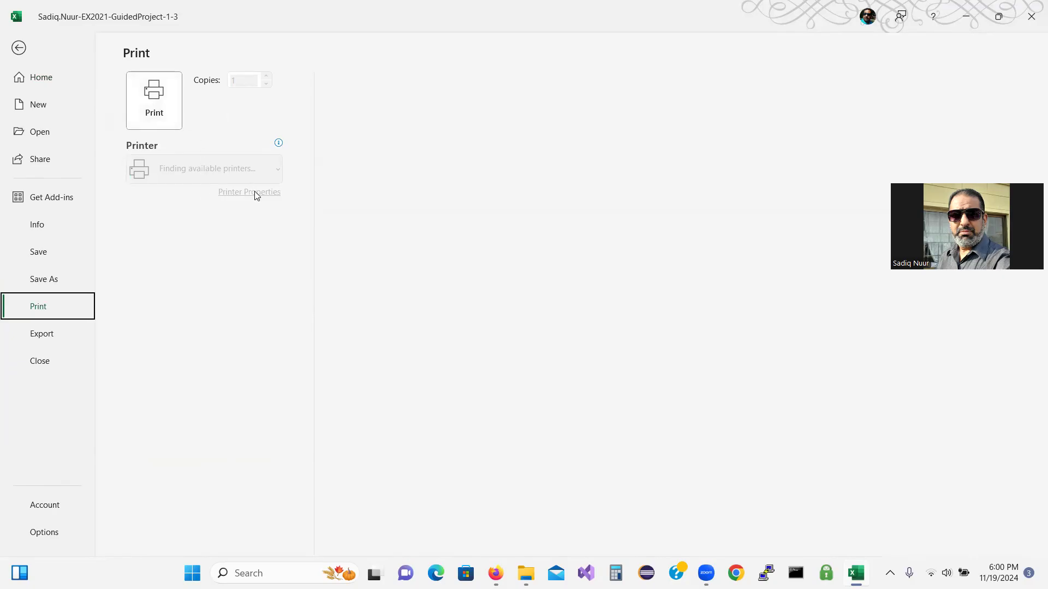
left_click(159, 117)
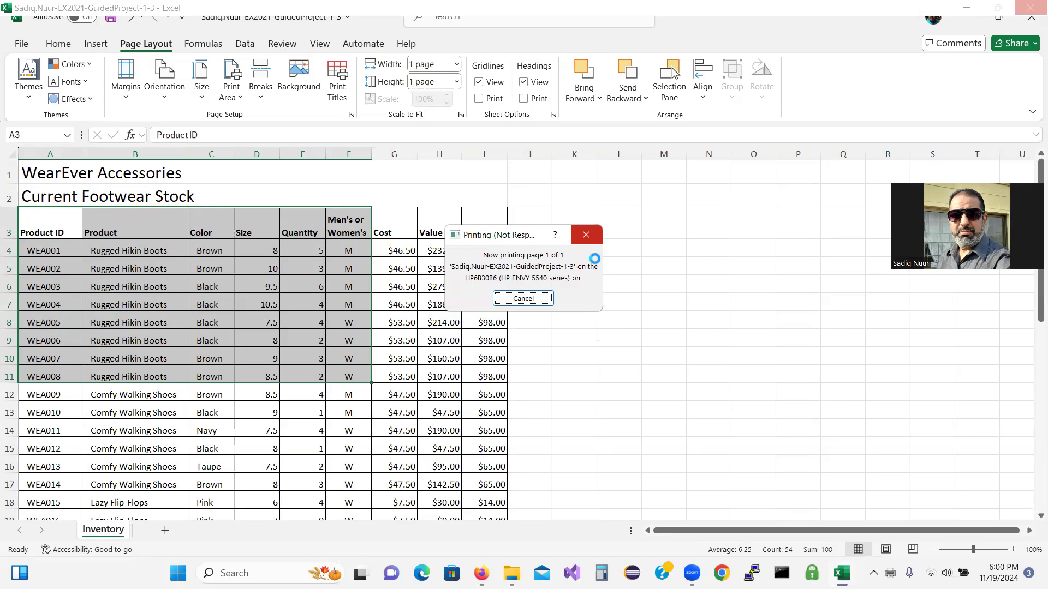
Dismiss the stuck printing dialog and restart the unresponsive Excel to recover the workbook.
left_click(587, 237)
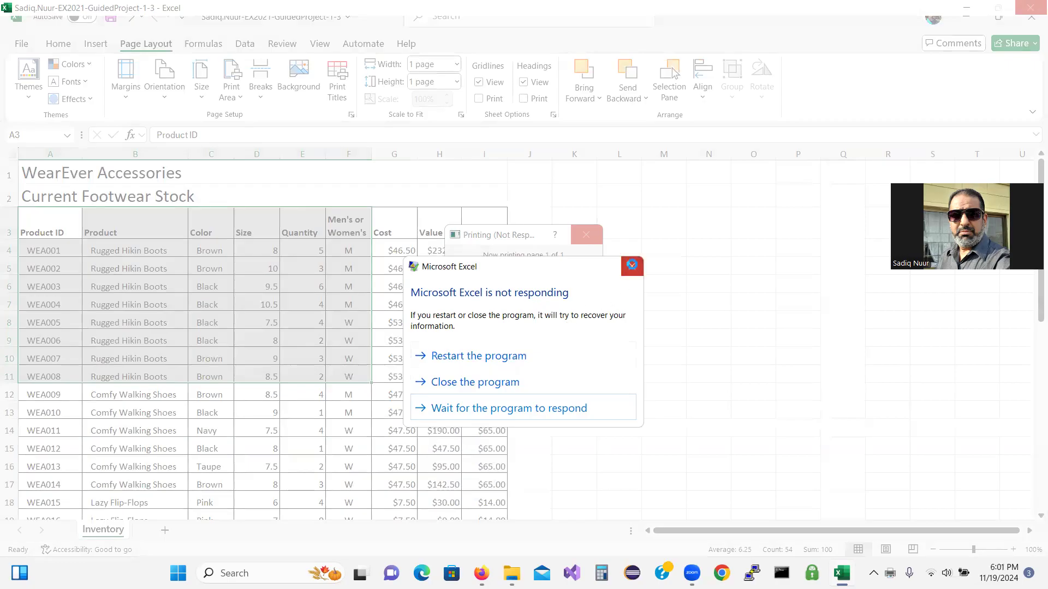
left_click(631, 267)
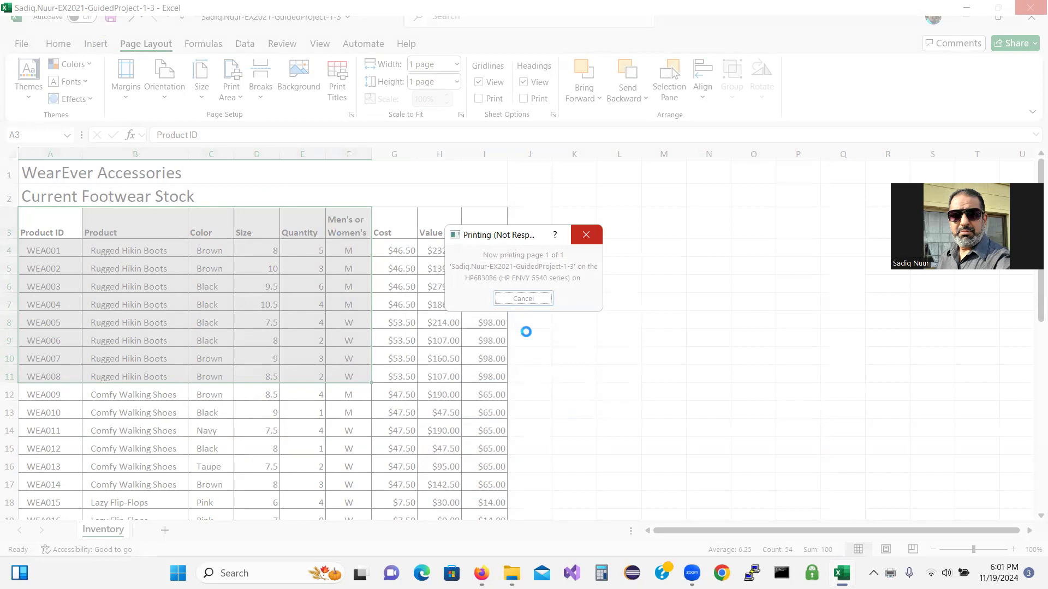
left_click_drag(544, 236, 631, 216)
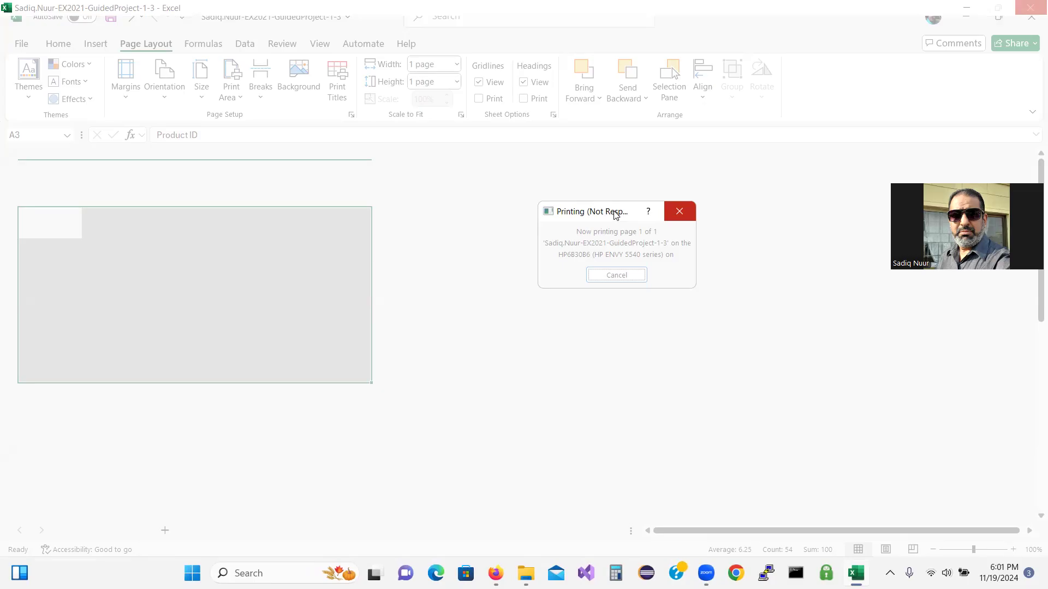
left_click_drag(614, 215, 571, 212)
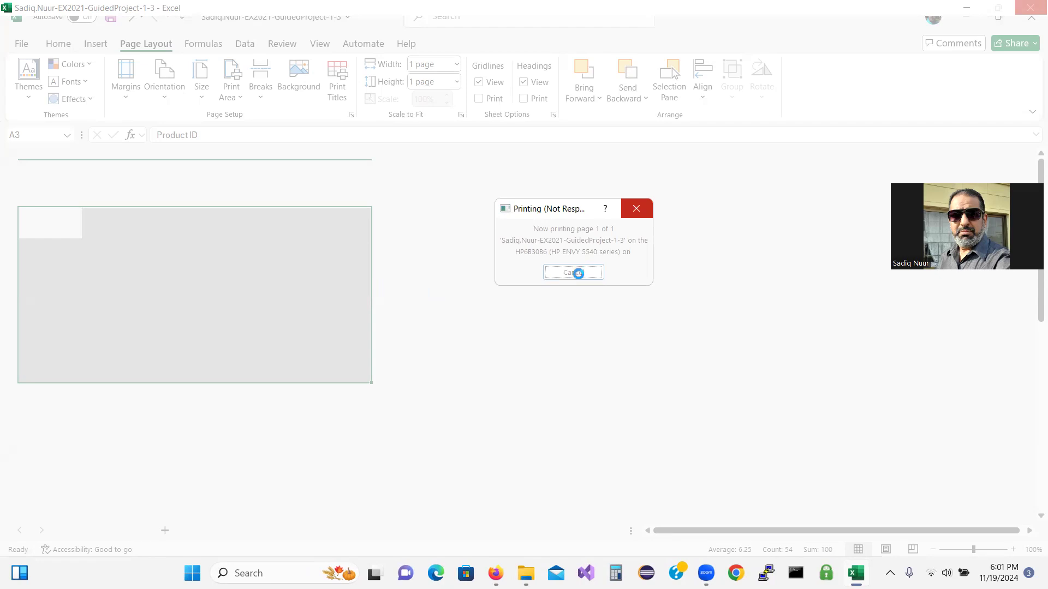
left_click(638, 212)
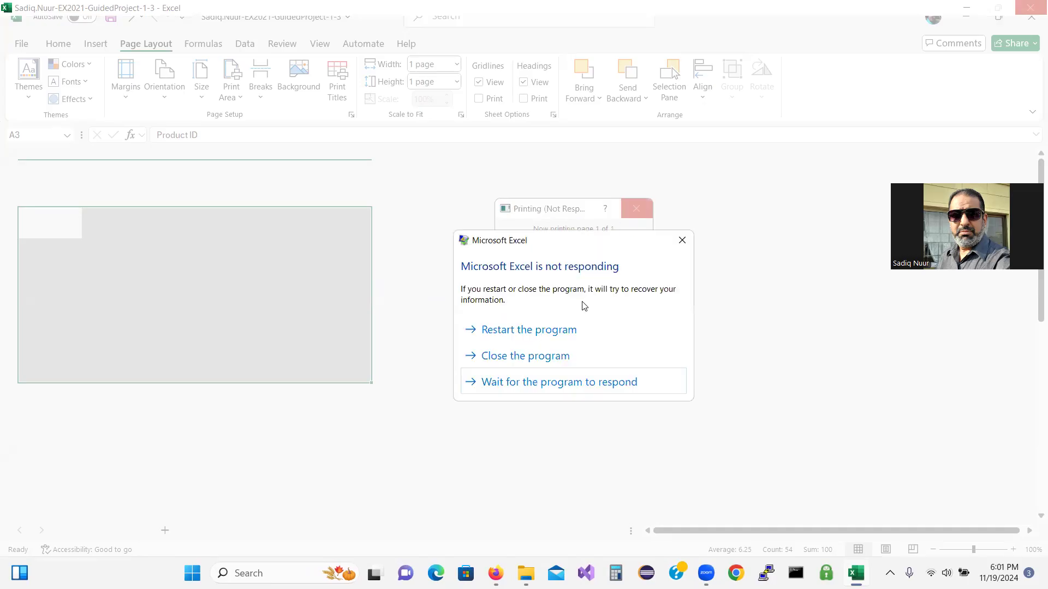
left_click(560, 330)
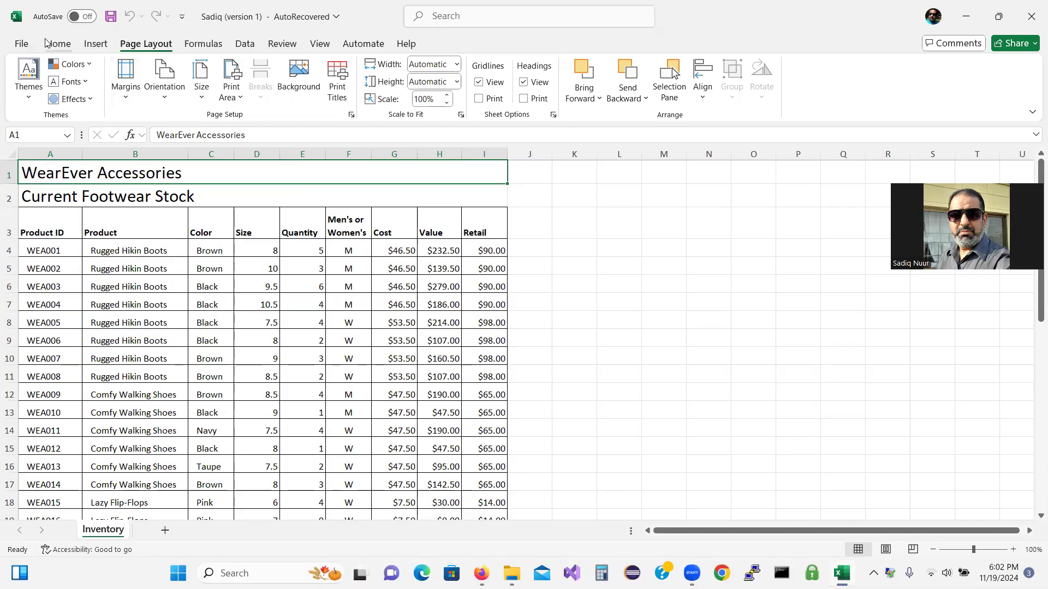
Open the print preview of the recovered workbook and return to the worksheet.
left_click(21, 43)
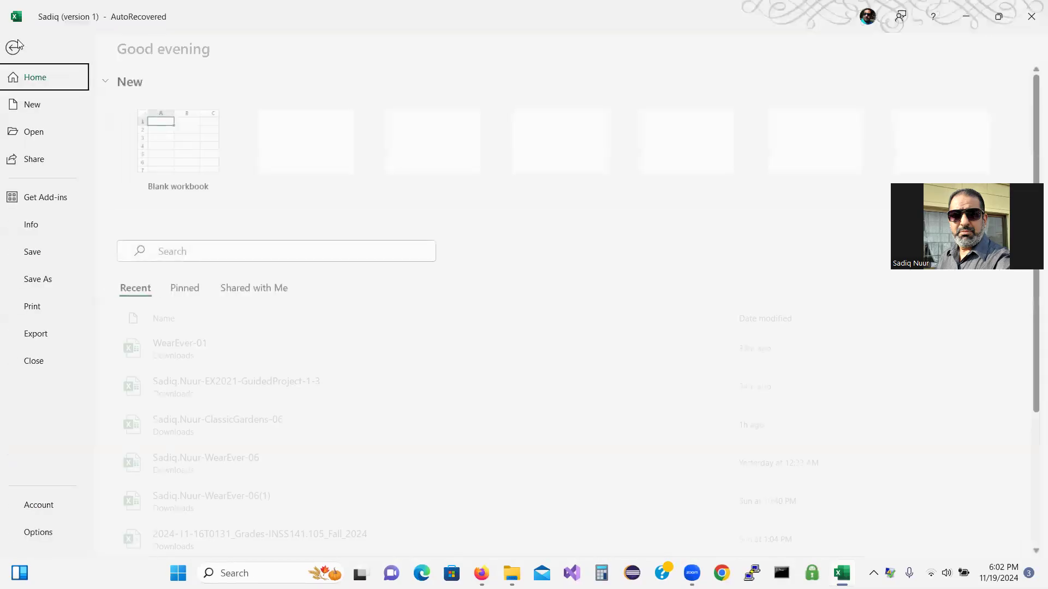
left_click(38, 306)
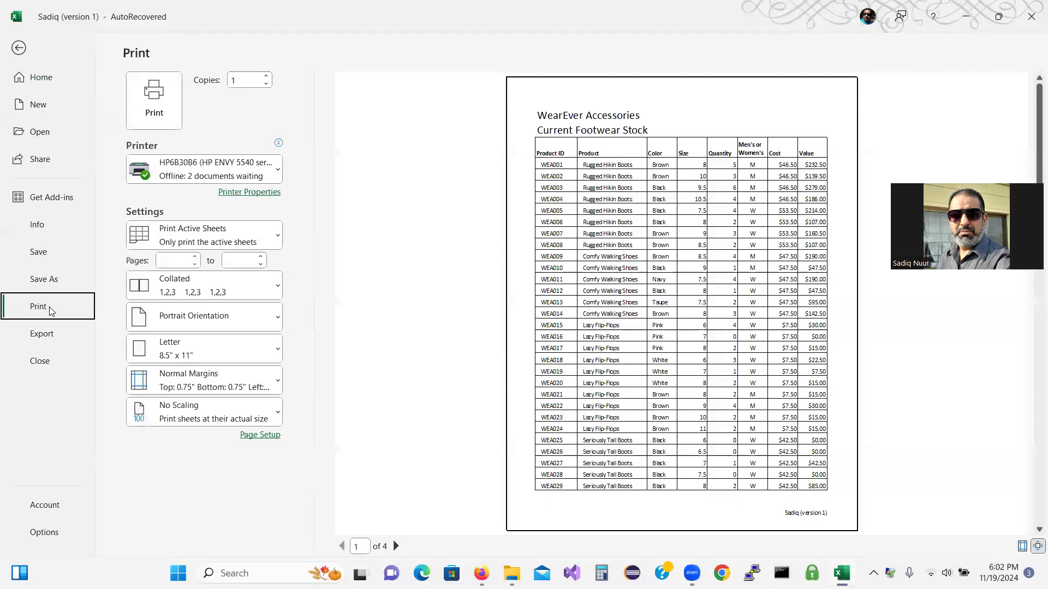
left_click(19, 48)
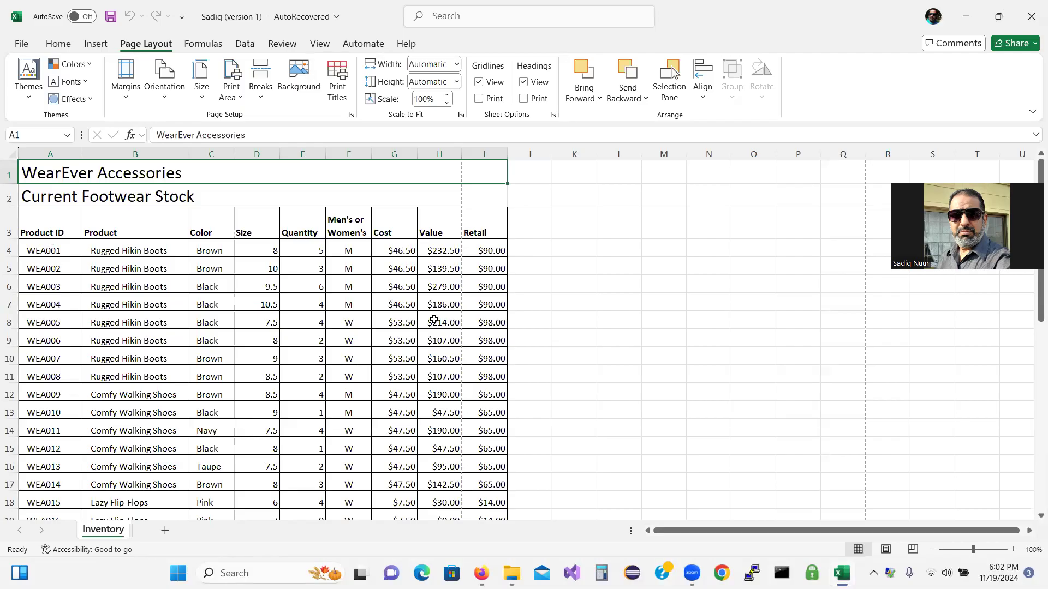
Select cells A3:F11 on the recovered Inventory sheet and set them as the print area.
left_click_drag(1034, 299, 1032, 216)
left_click(47, 243)
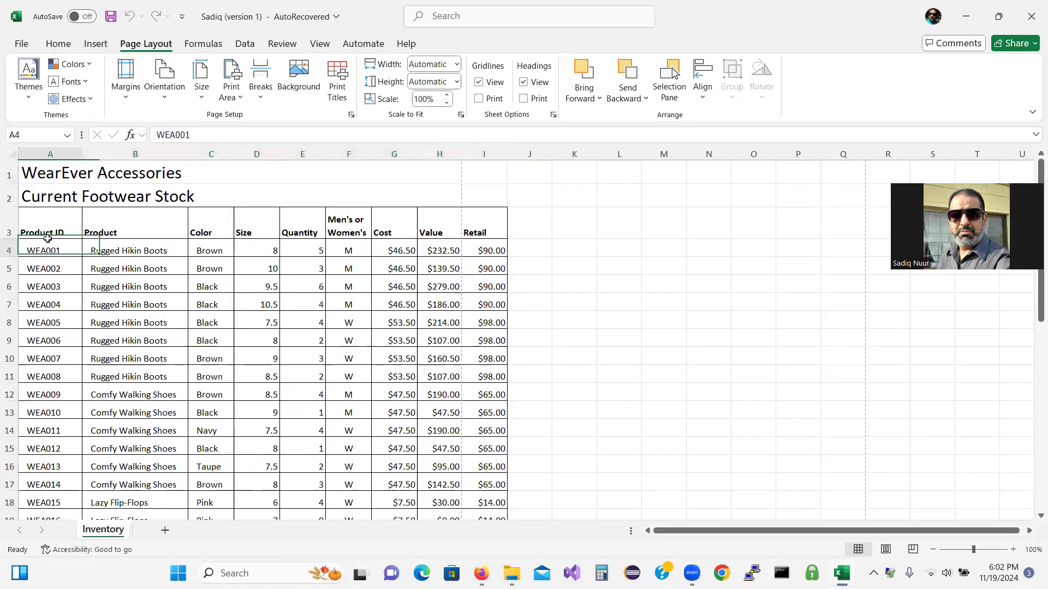
left_click_drag(47, 238, 339, 378)
left_click(22, 44)
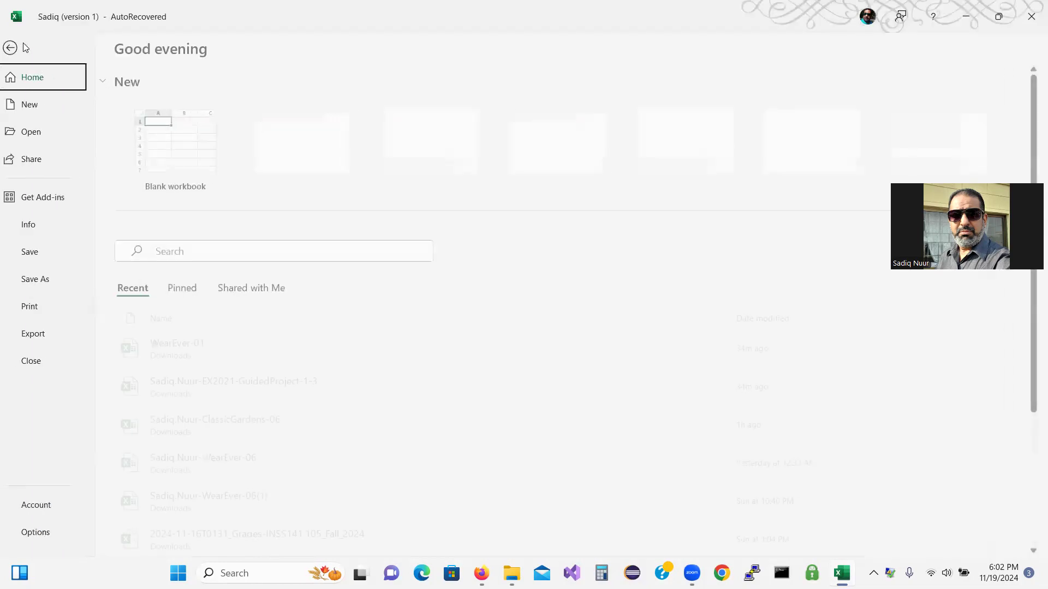
left_click(20, 51)
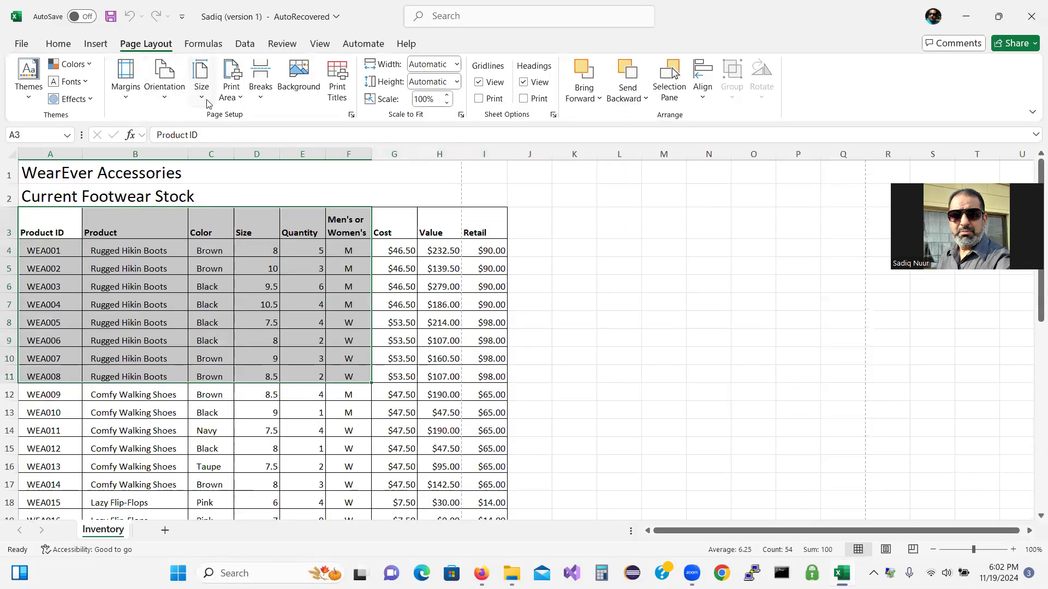
left_click(240, 99)
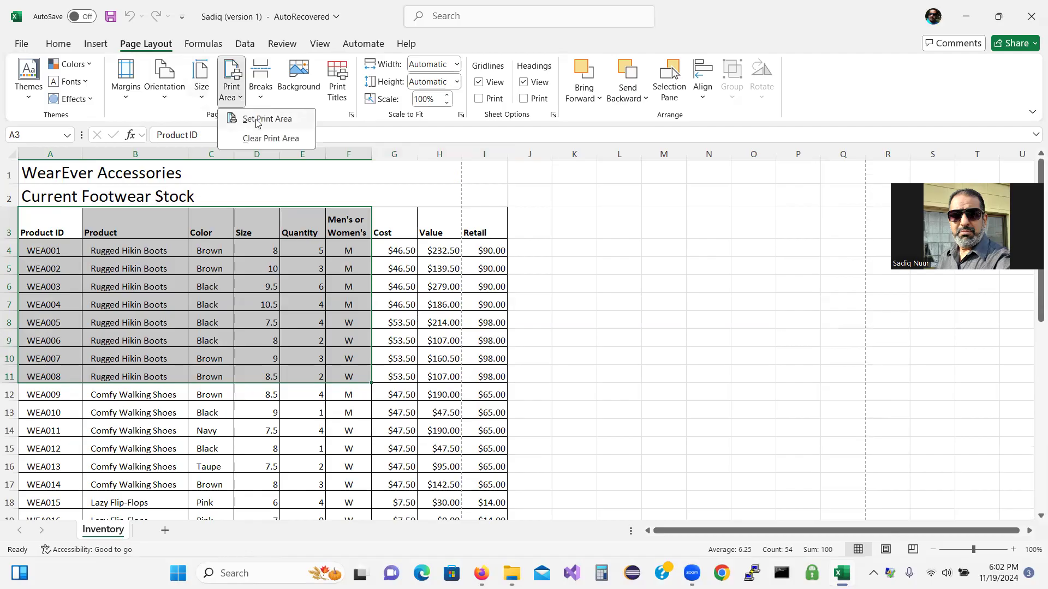
left_click(257, 119)
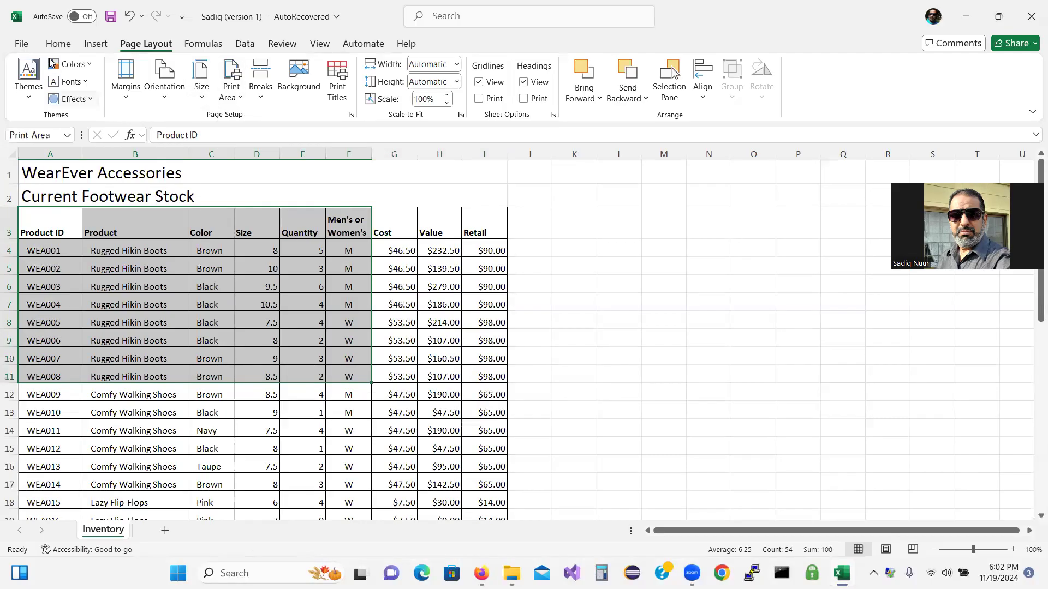
Save the recovered workbook to Downloads as an Excel Workbook, replacing the existing EX2021-GuidedProject-1-3 file, and close it.
left_click(24, 47)
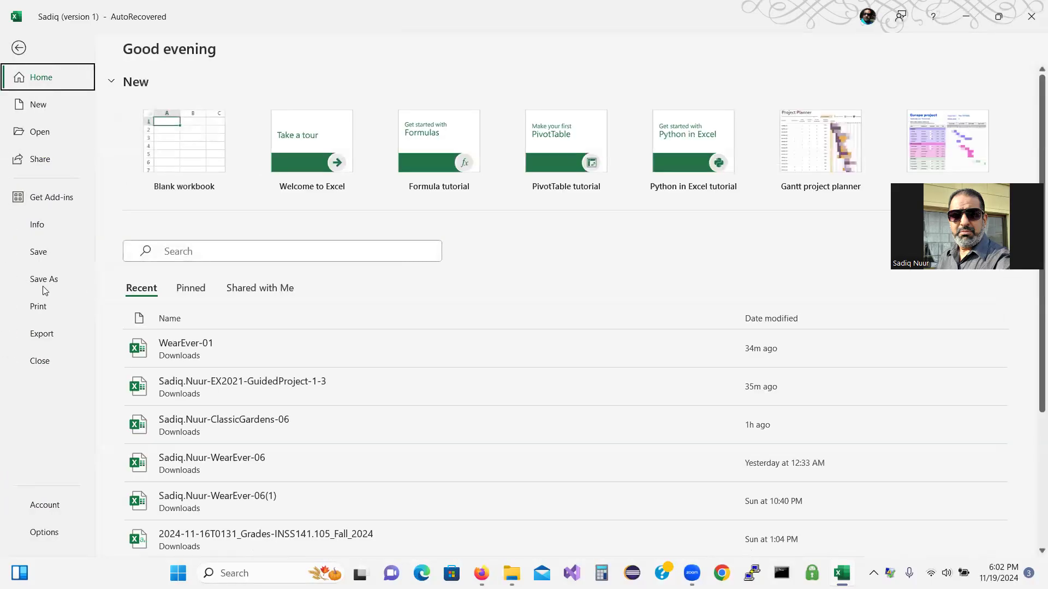
left_click(41, 310)
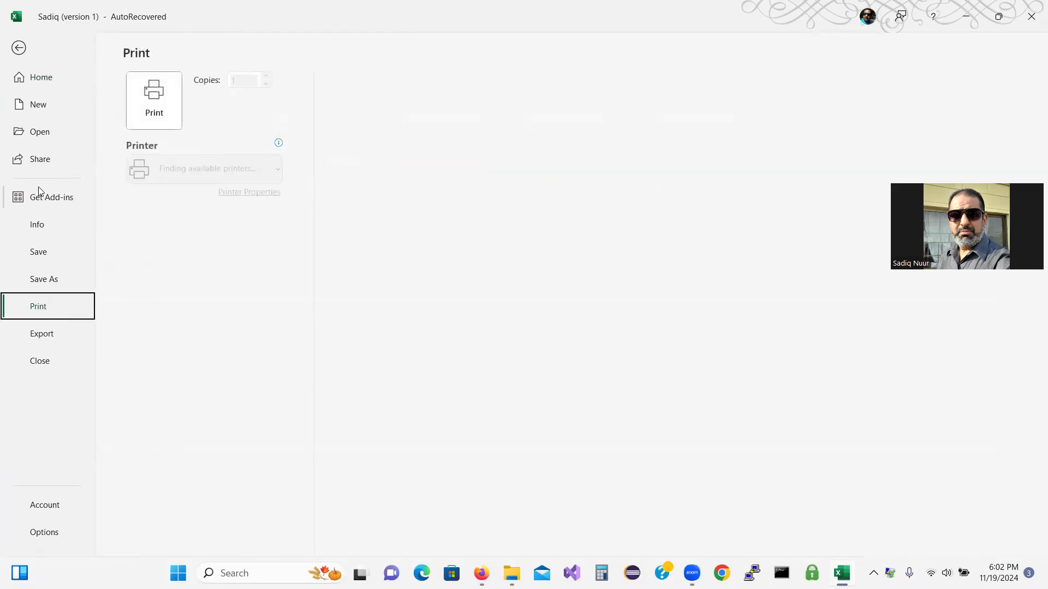
left_click(39, 254)
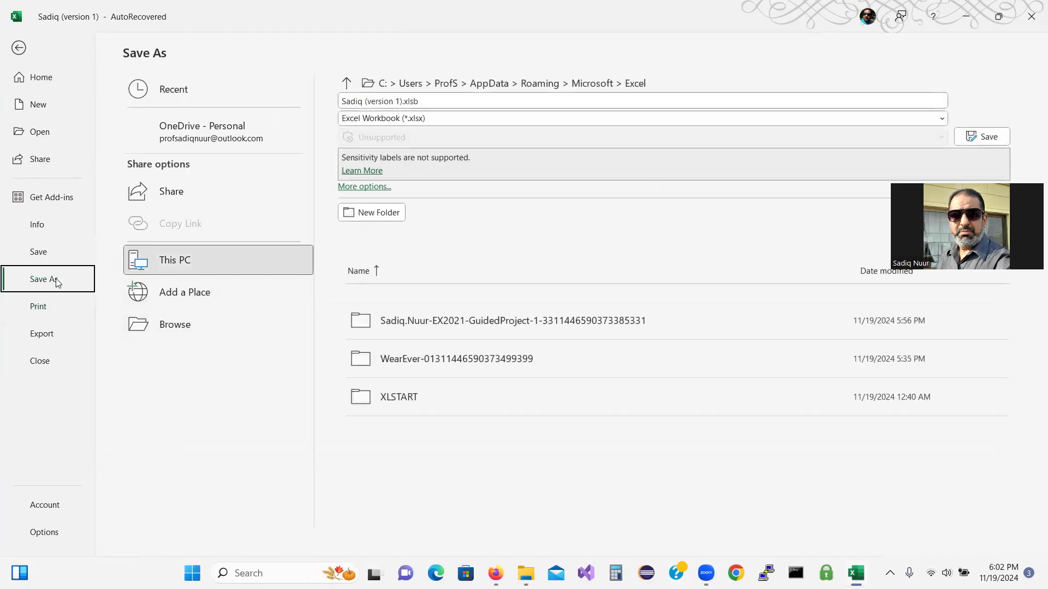
left_click(163, 323)
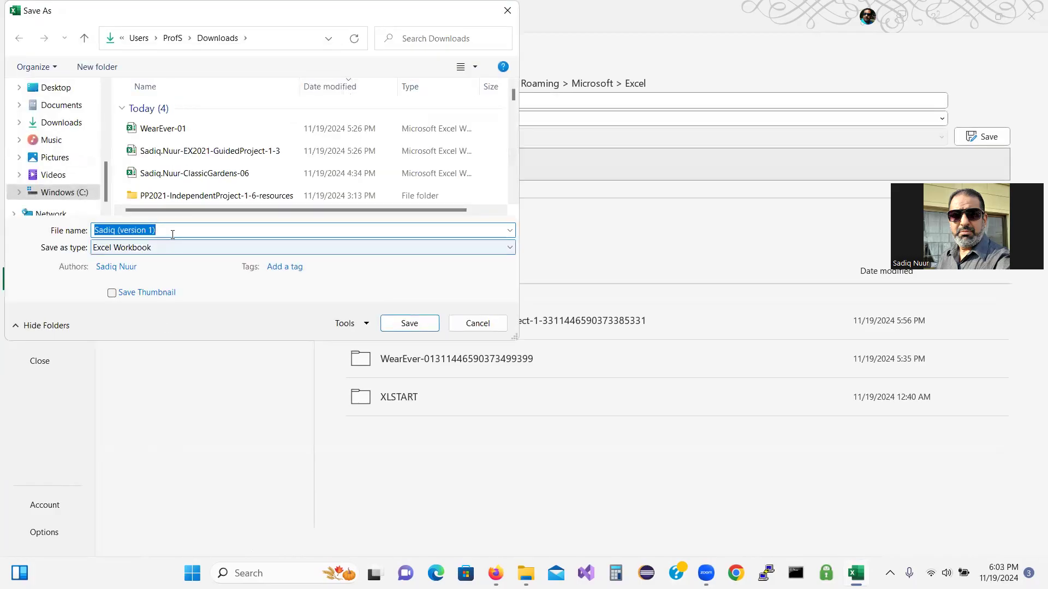
left_click(205, 156)
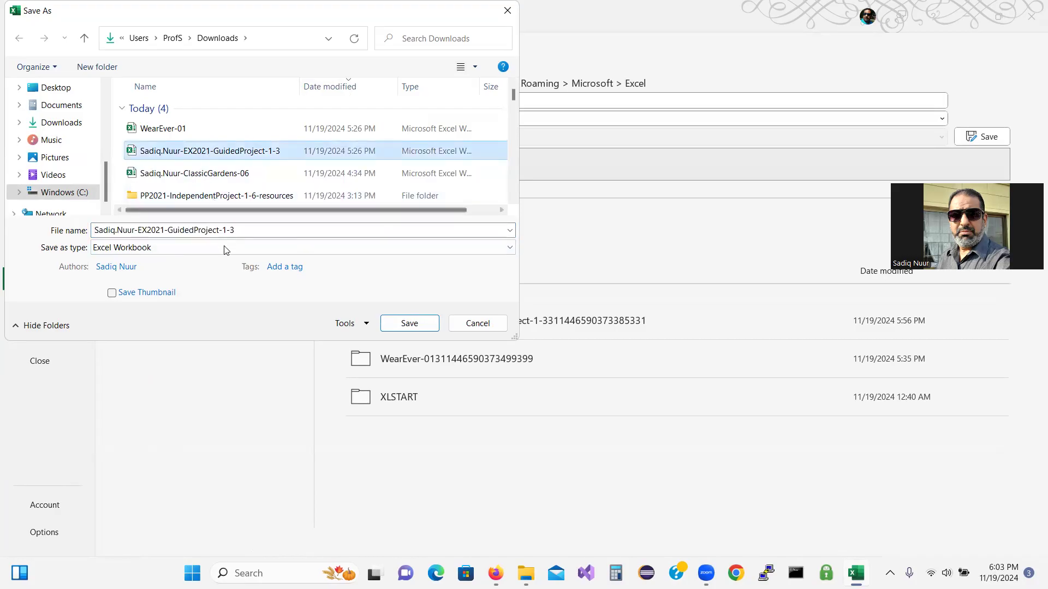
left_click(404, 326)
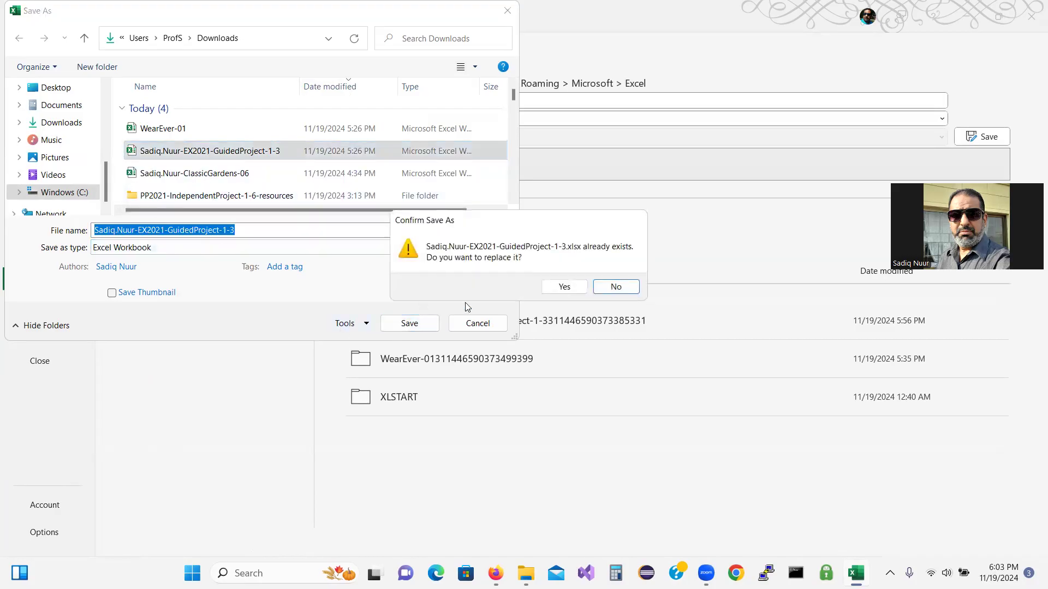
left_click(566, 286)
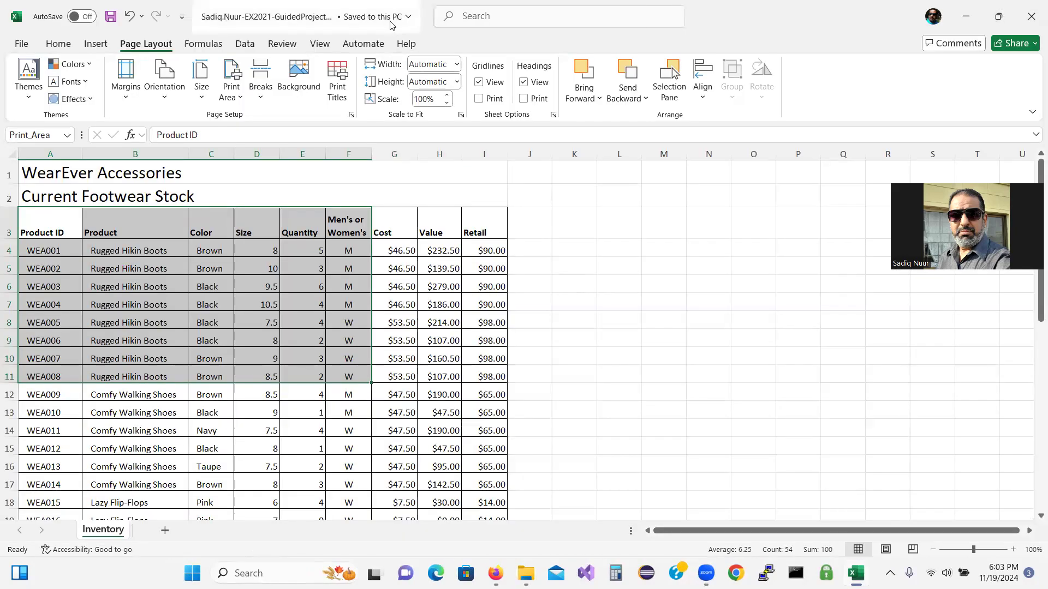
left_click_drag(428, 34, 434, 205)
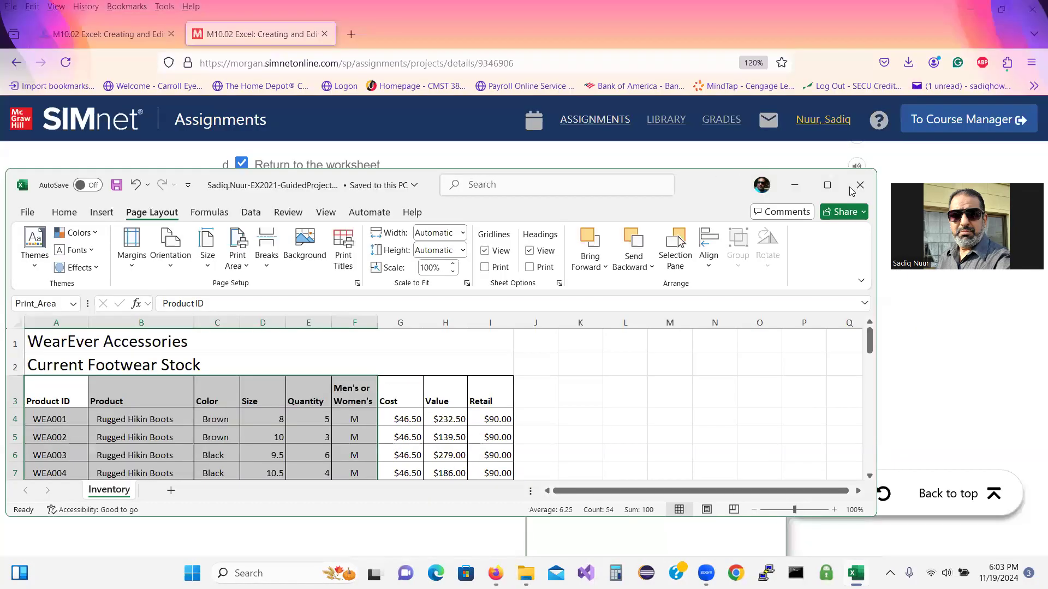
left_click(861, 186)
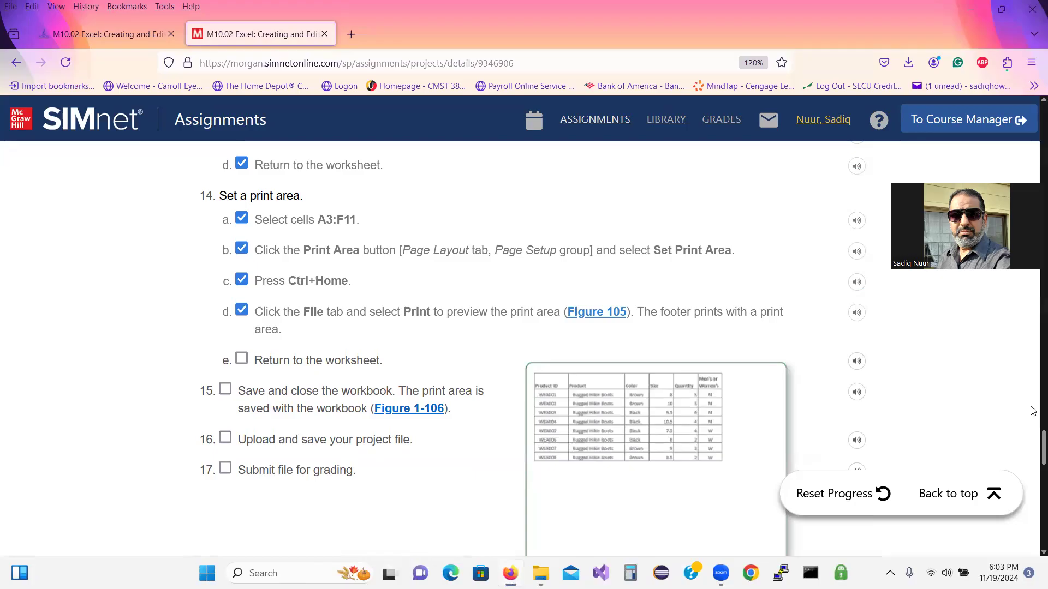
Upload the EX2021-GuidedProject-1-3 workbook from Downloads to the SIMnet assignment and submit it for grading.
scroll(1033, 453, "up", 15)
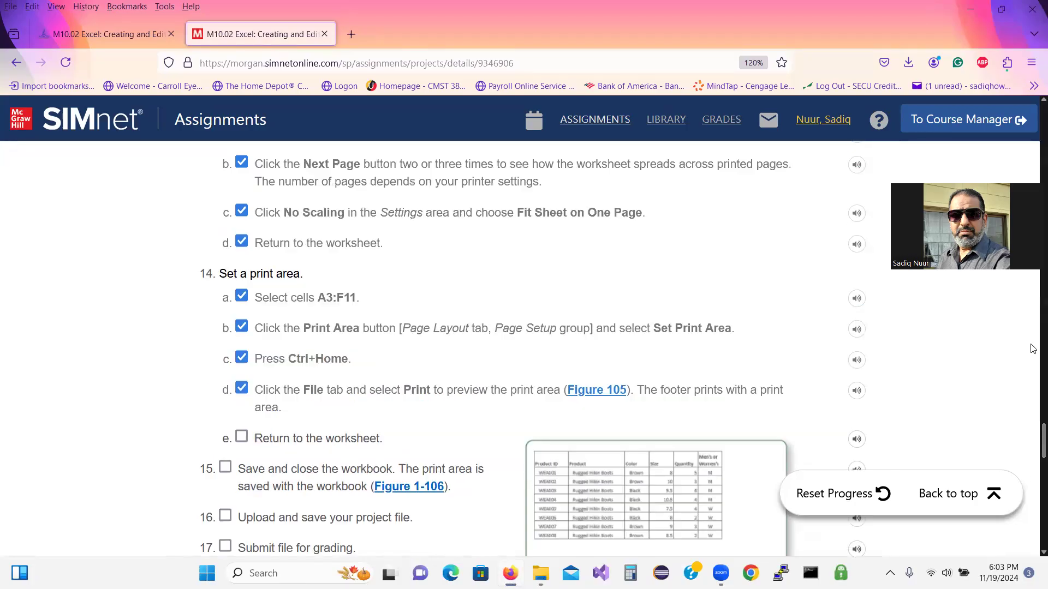
scroll(587, 432, "up", 5)
left_click(624, 403)
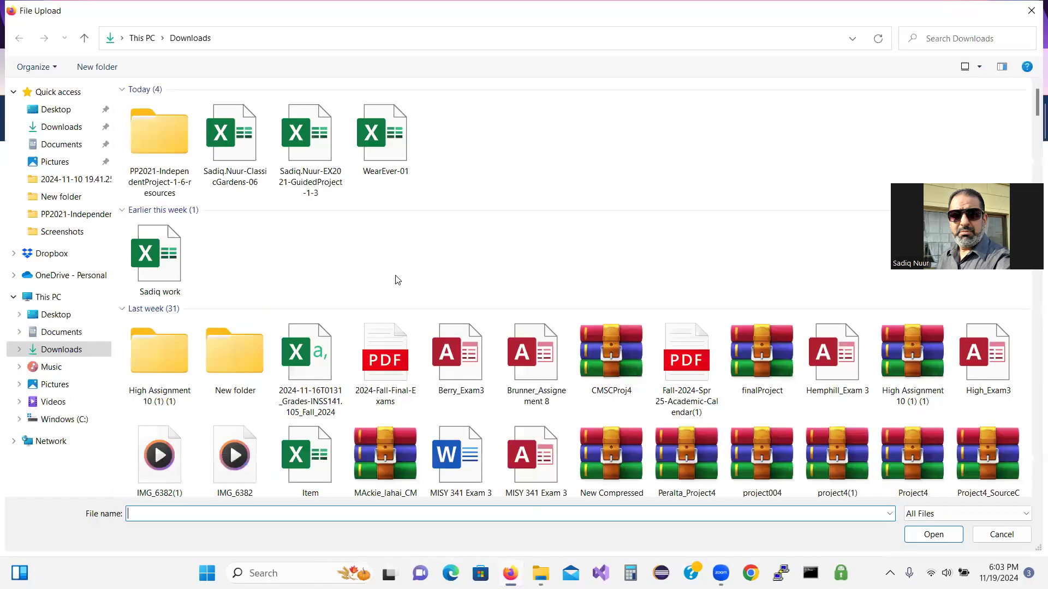
left_click(313, 158)
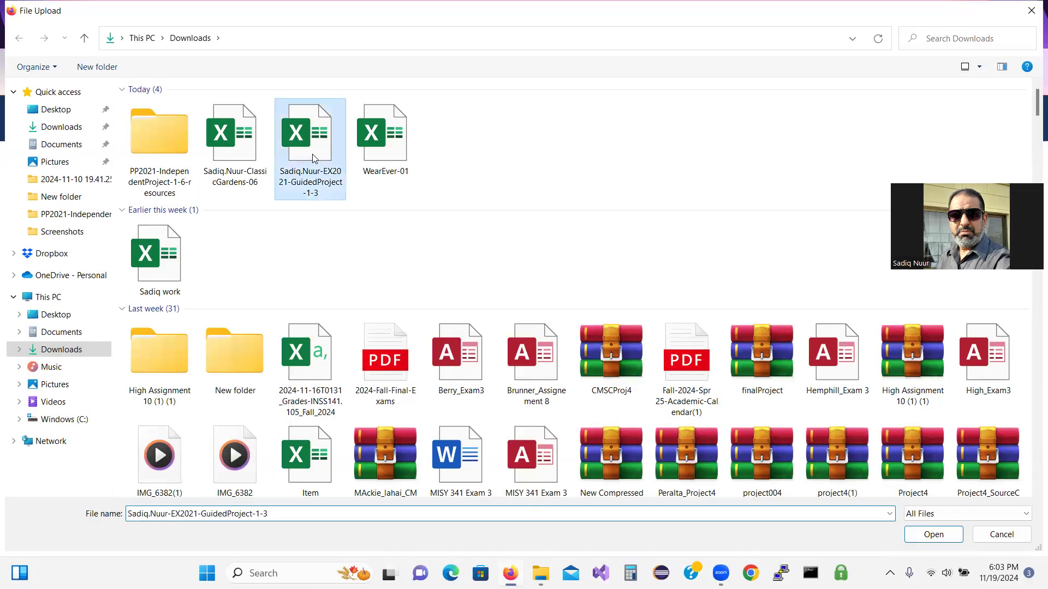
left_click(938, 532)
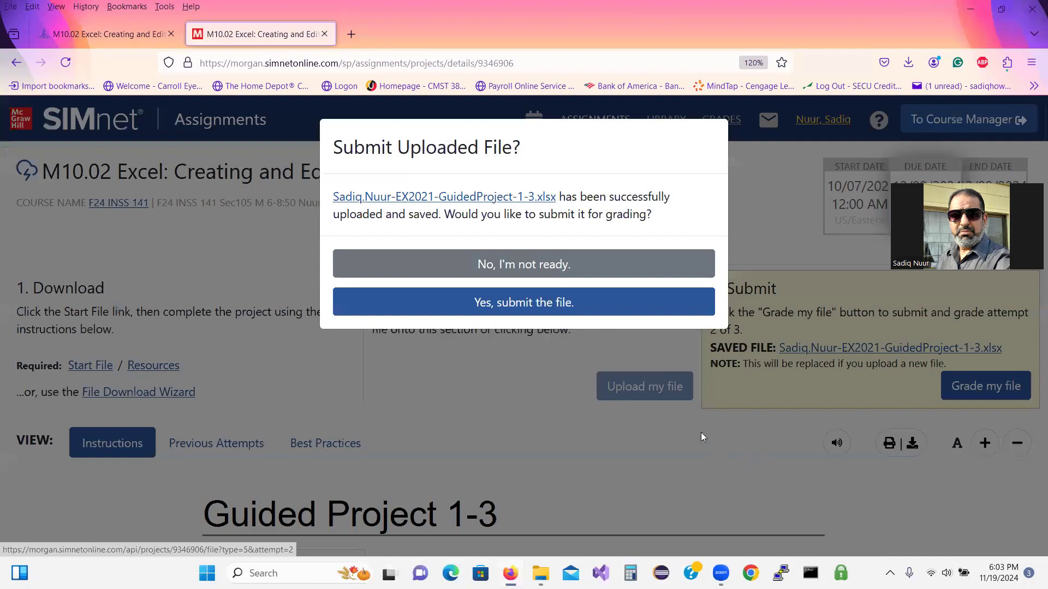
left_click(585, 309)
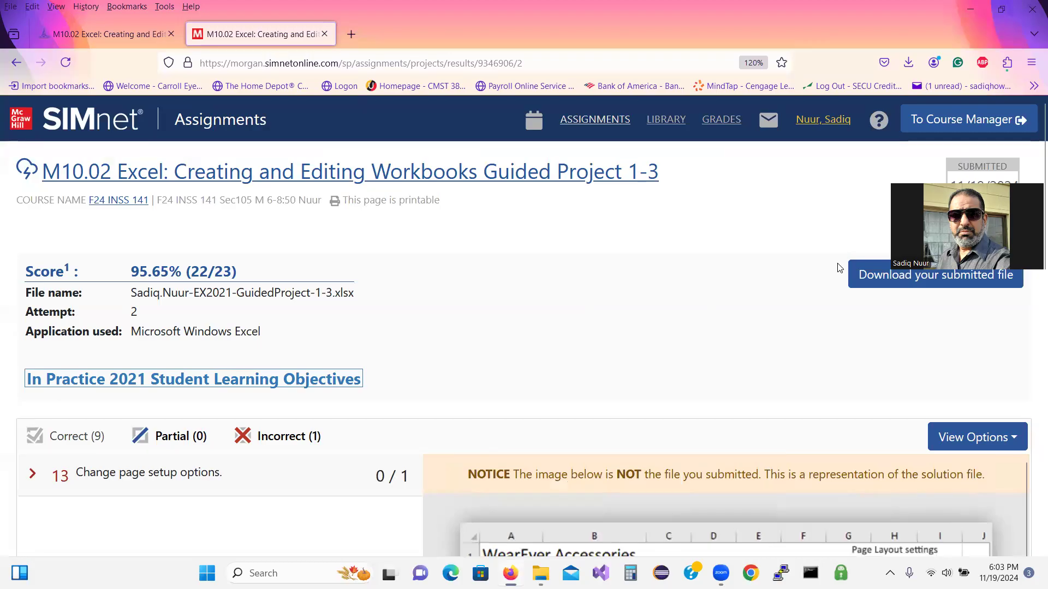
Expand item 13, Change page setup options, in the SIMnet results to read its grading feedback.
scroll(1033, 163, "down", 4)
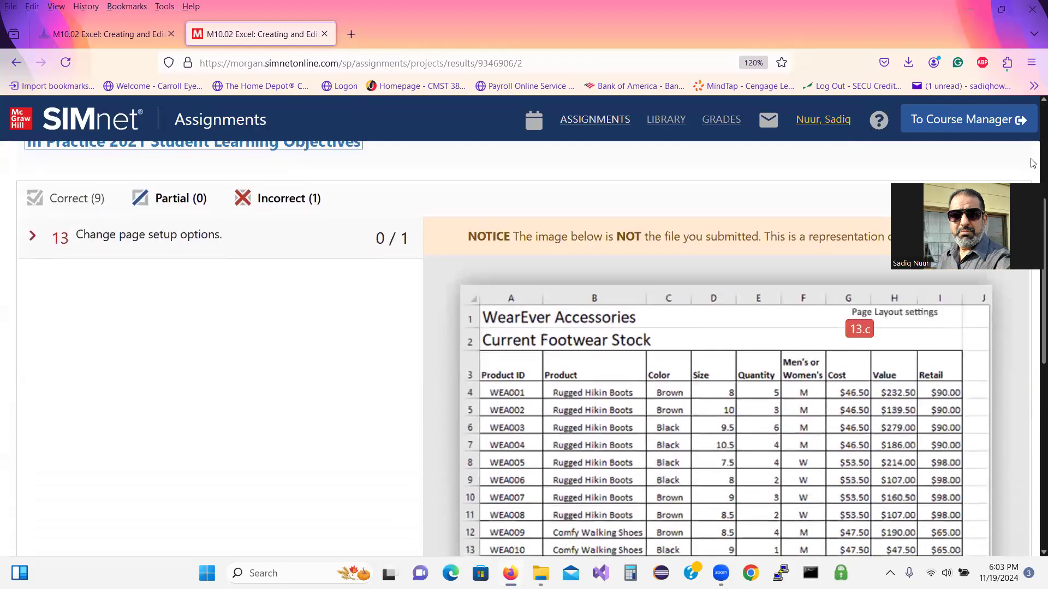
left_click(33, 195)
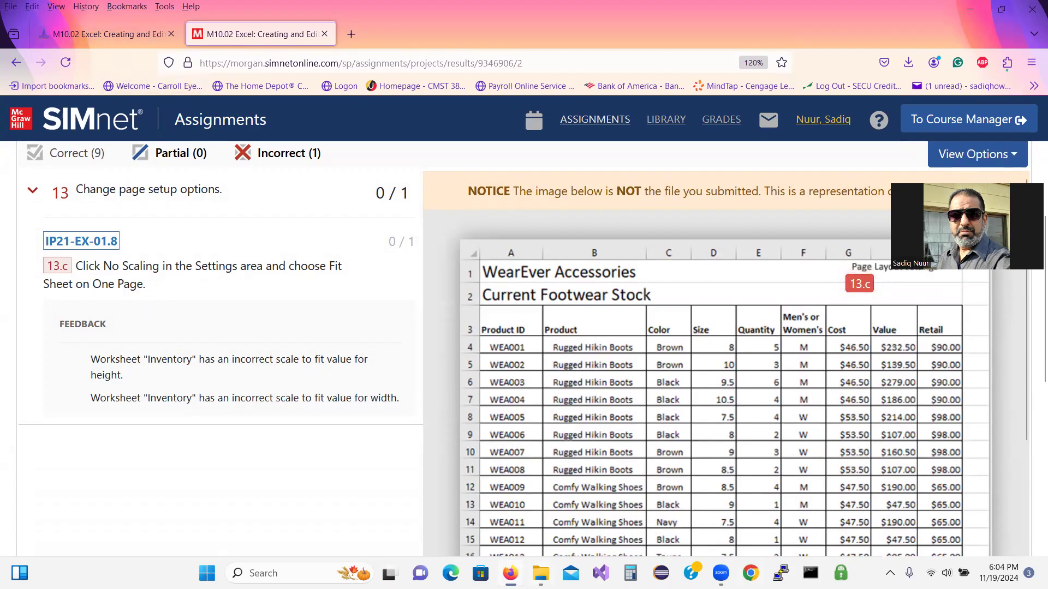
Switch to File Explorer and open the ClassicGardens-06 workbook from Downloads.
left_click(540, 573)
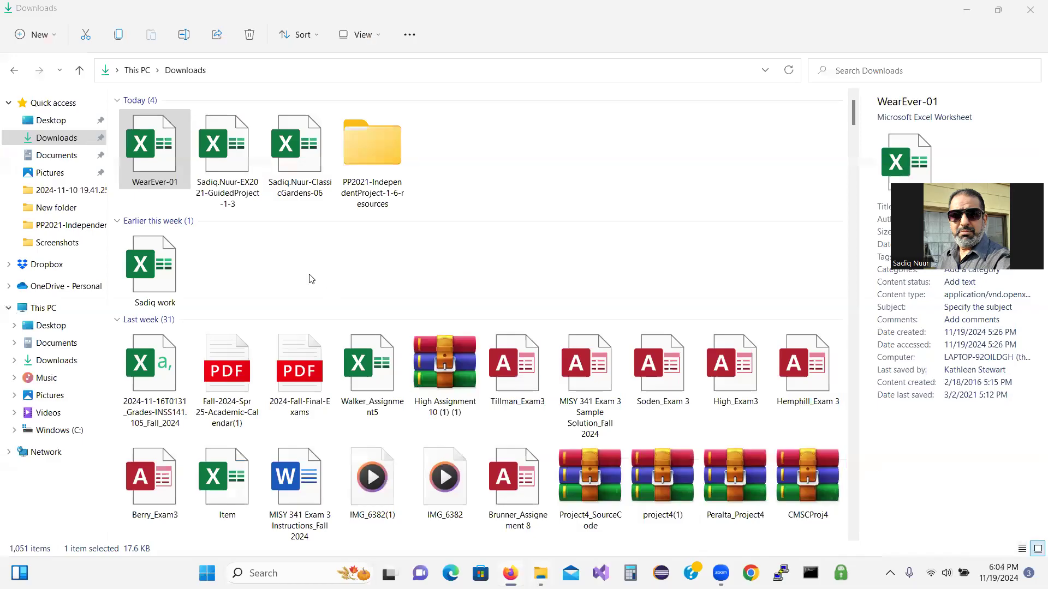
double_click(305, 167)
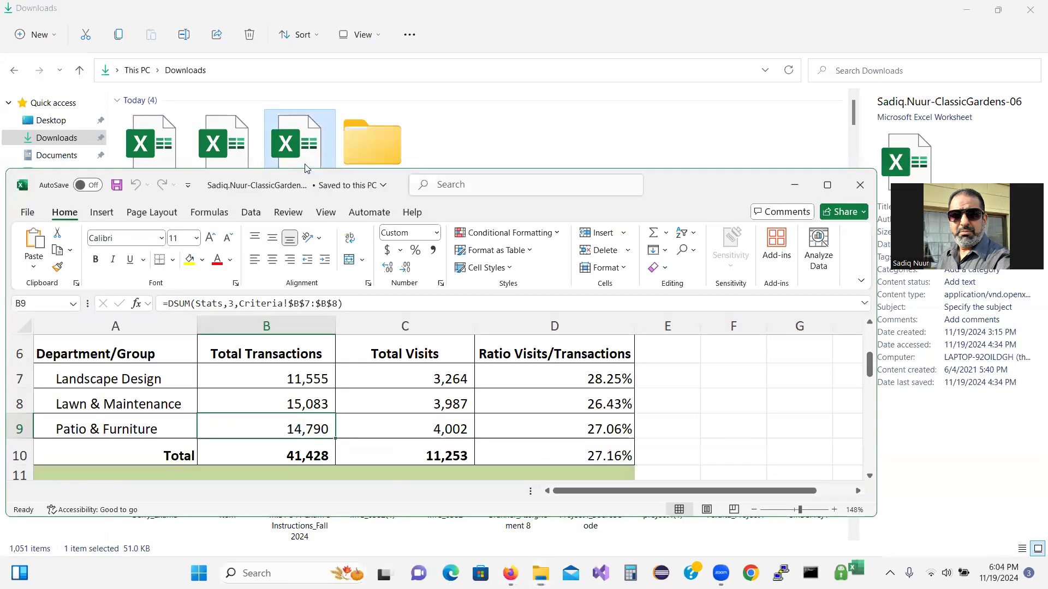
Close the ClassicGardens-06 workbook and open the EX2021-GuidedProject-1-3 workbook from Downloads in a maximized window.
left_click(860, 185)
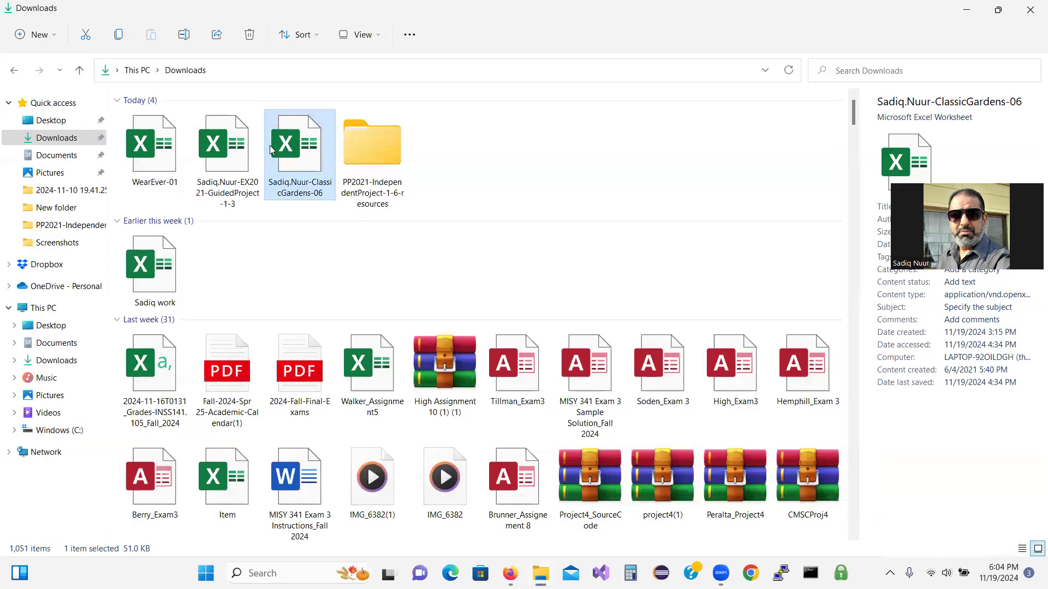
double_click(232, 158)
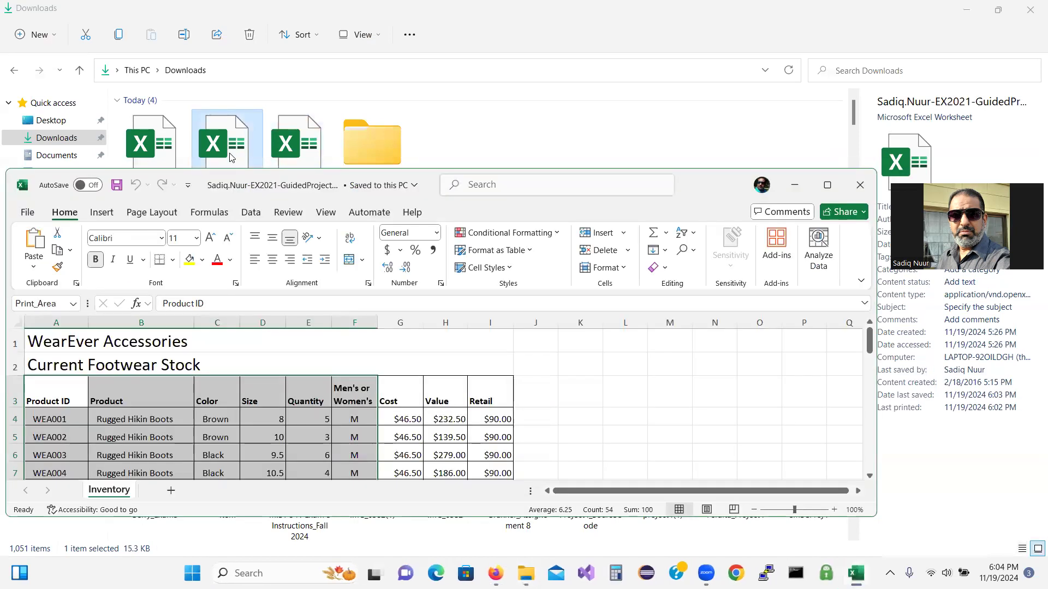
left_click(837, 185)
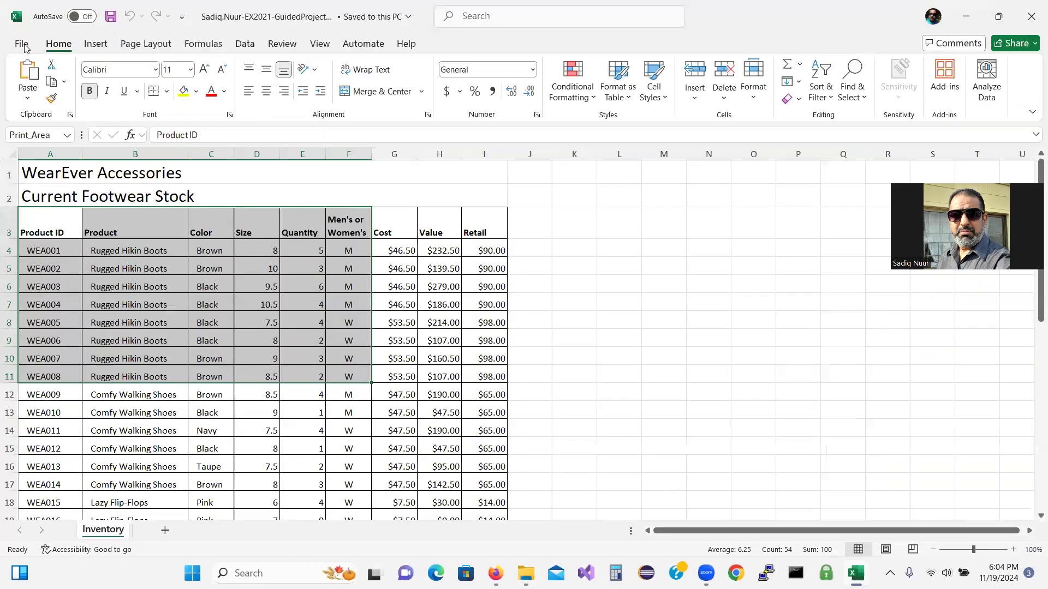
Set the Inventory sheet's page scaling to fit 1 page wide by 1 page tall.
left_click(21, 44)
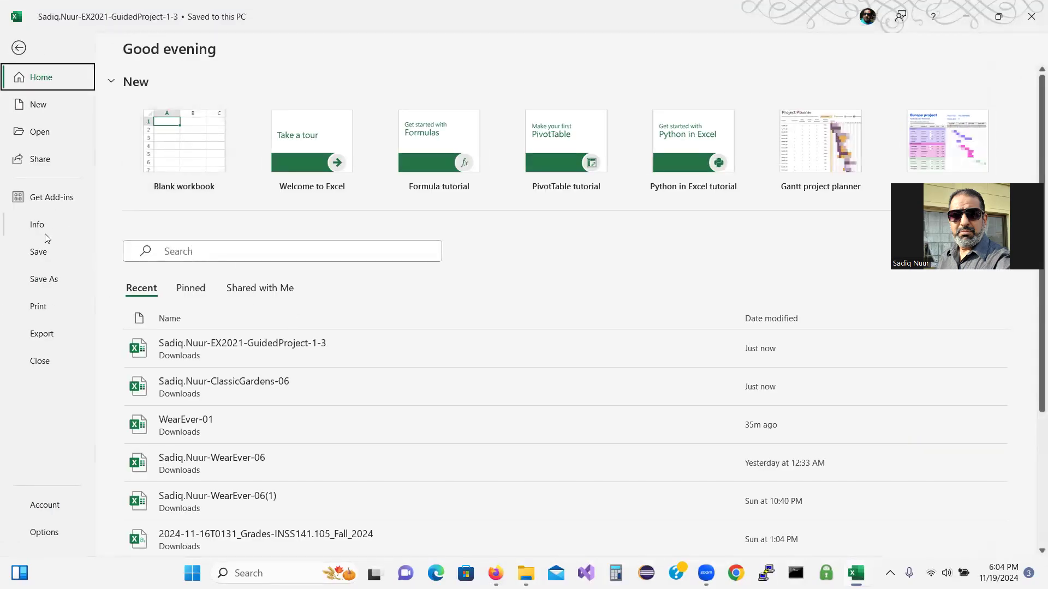
left_click(16, 47)
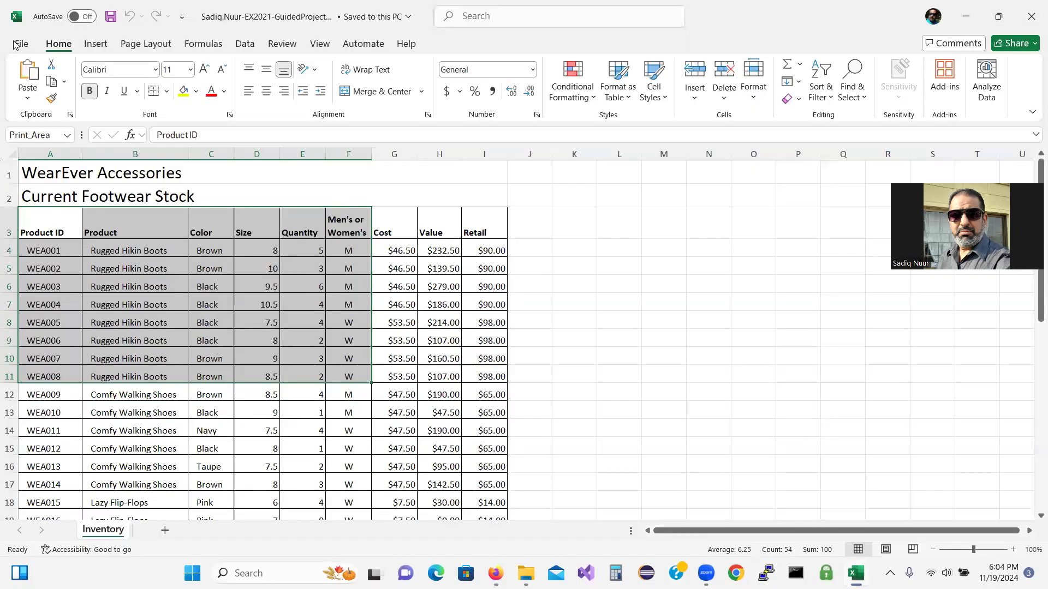
left_click(153, 49)
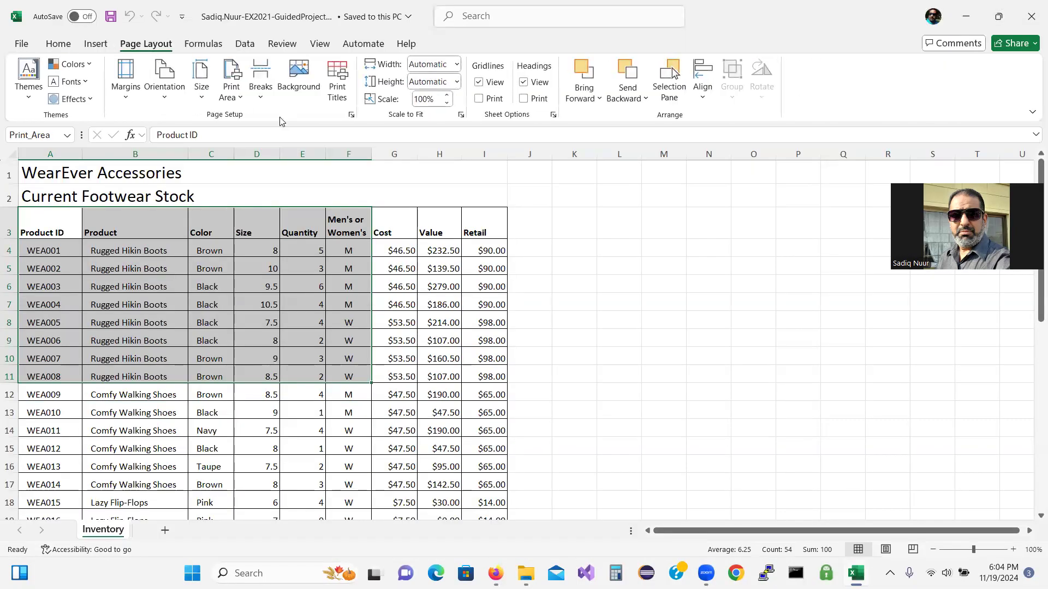
left_click(351, 115)
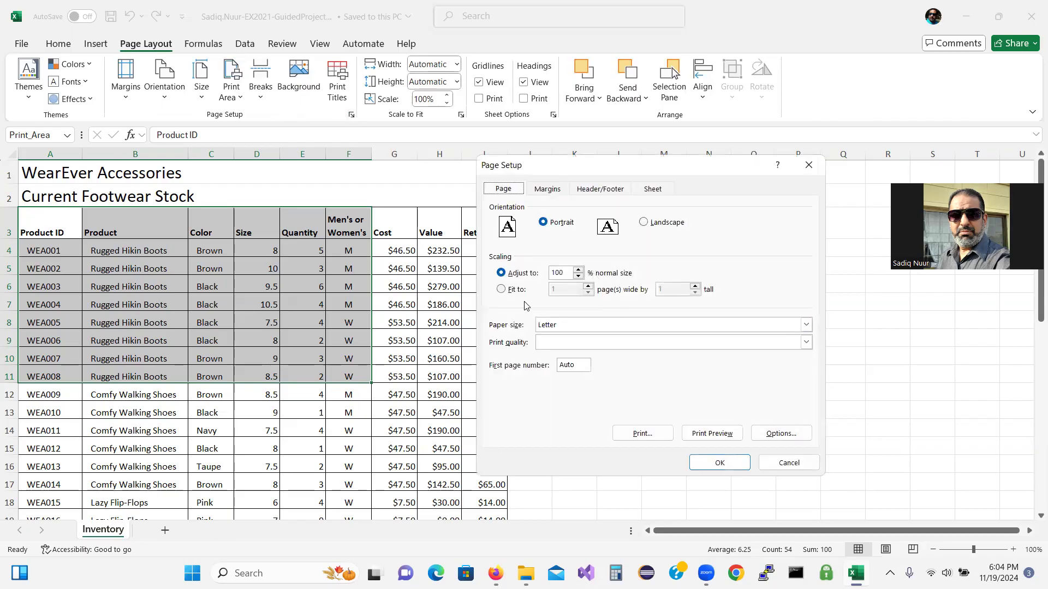
left_click(501, 289)
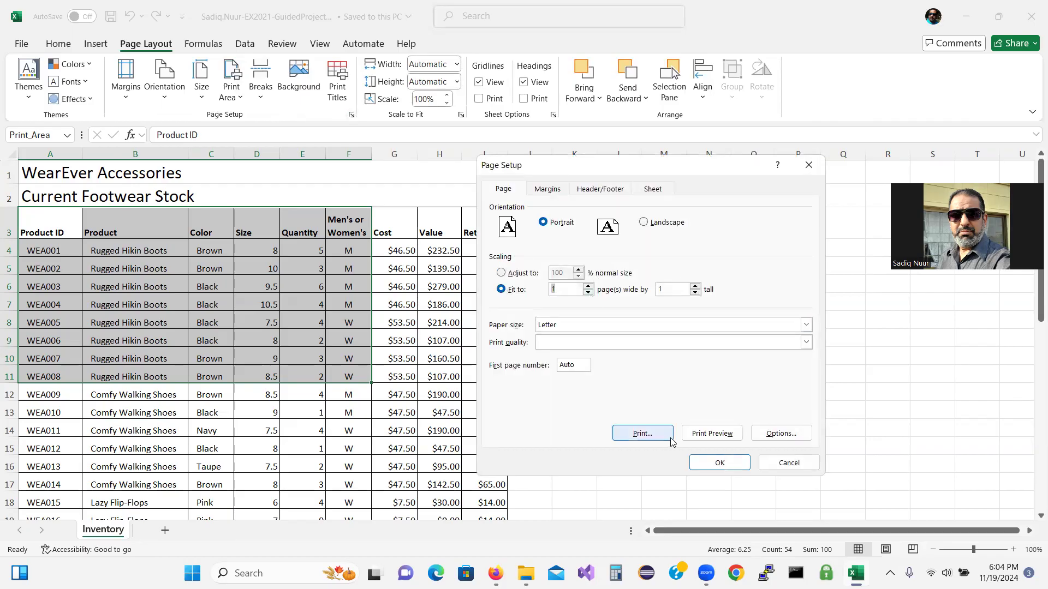
left_click(709, 464)
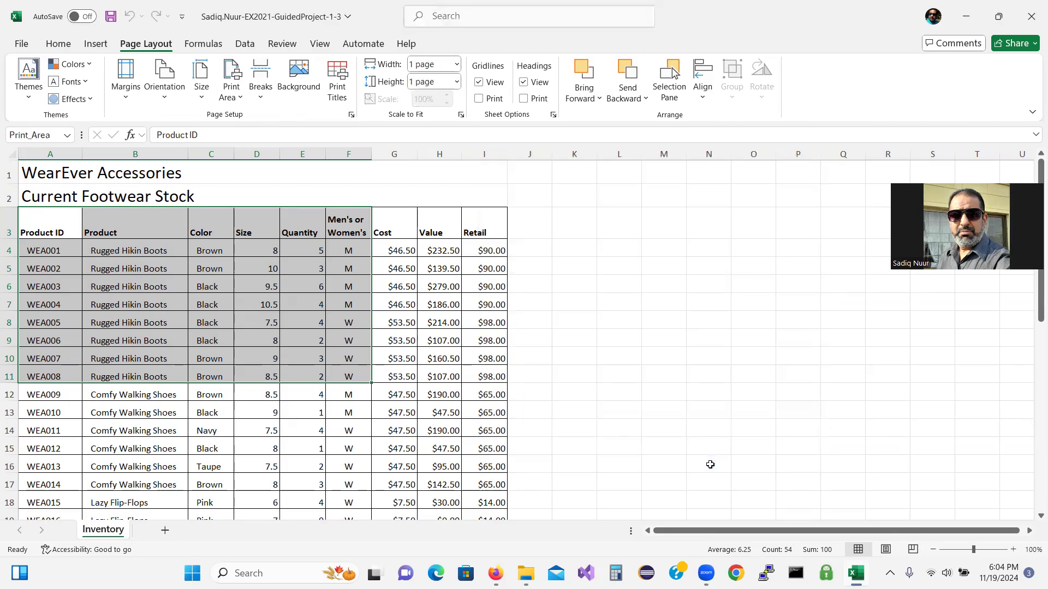
Save the EX2021-GuidedProject-1-3 workbook and close it.
left_click(111, 16)
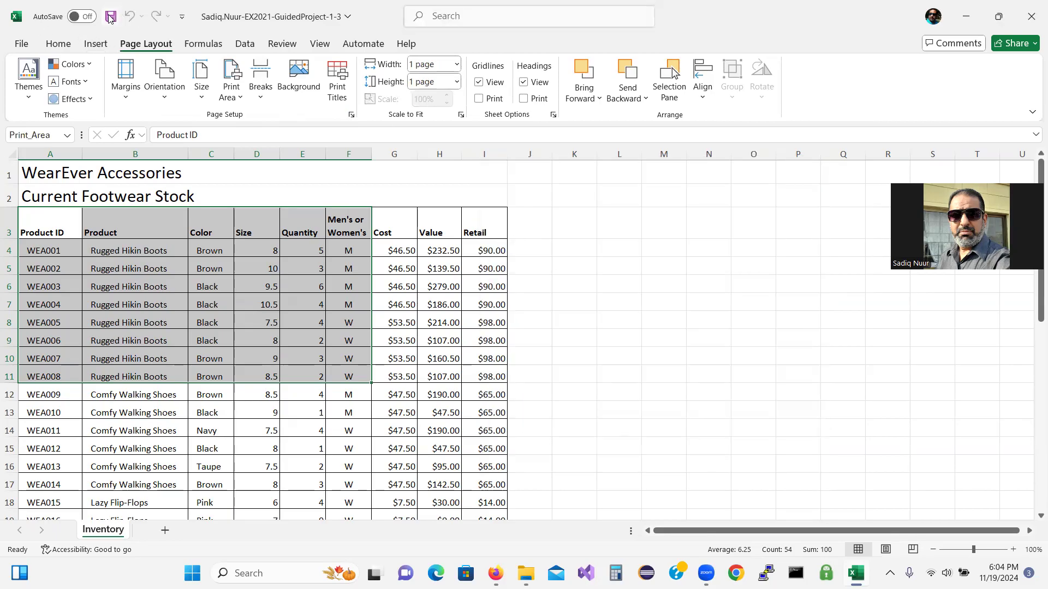
double_click(360, 11)
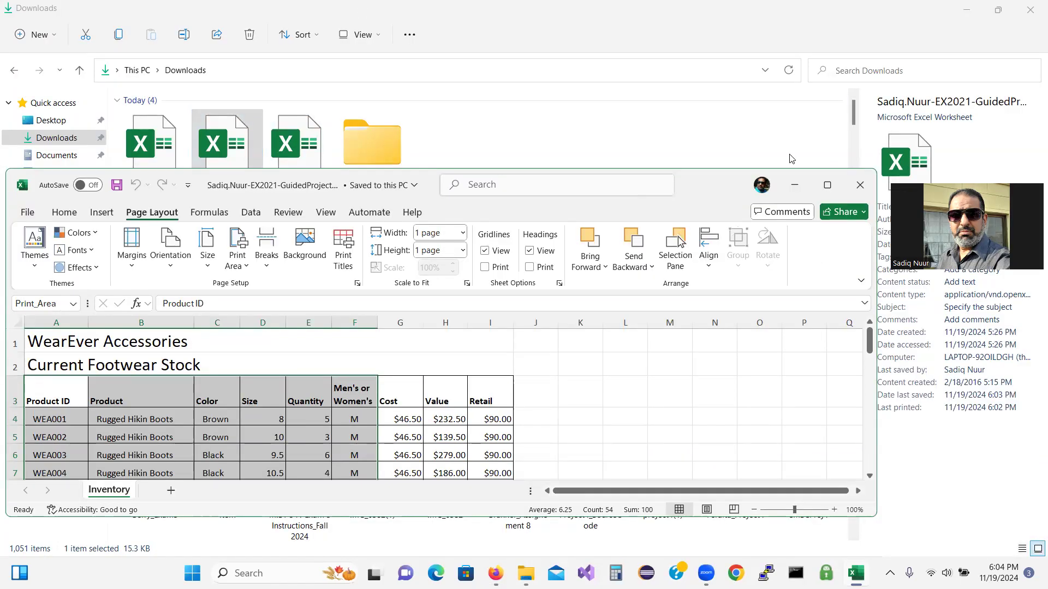
left_click(860, 186)
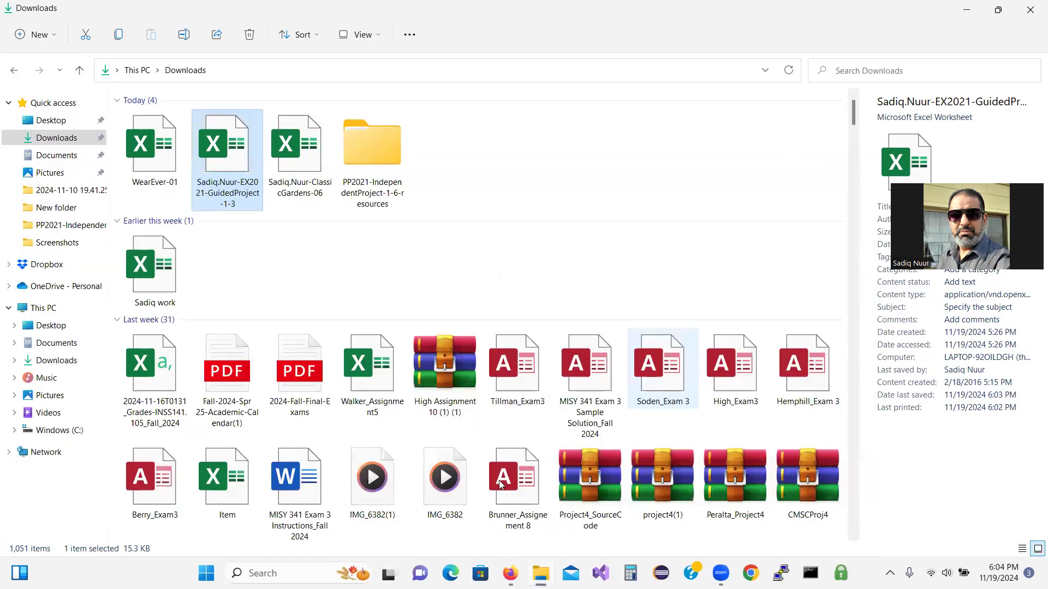
Return to the SIMnet assignment page in Firefox, upload the corrected EX2021-GuidedProject-1-3 workbook and submit it for grading.
mouse_move(510, 573)
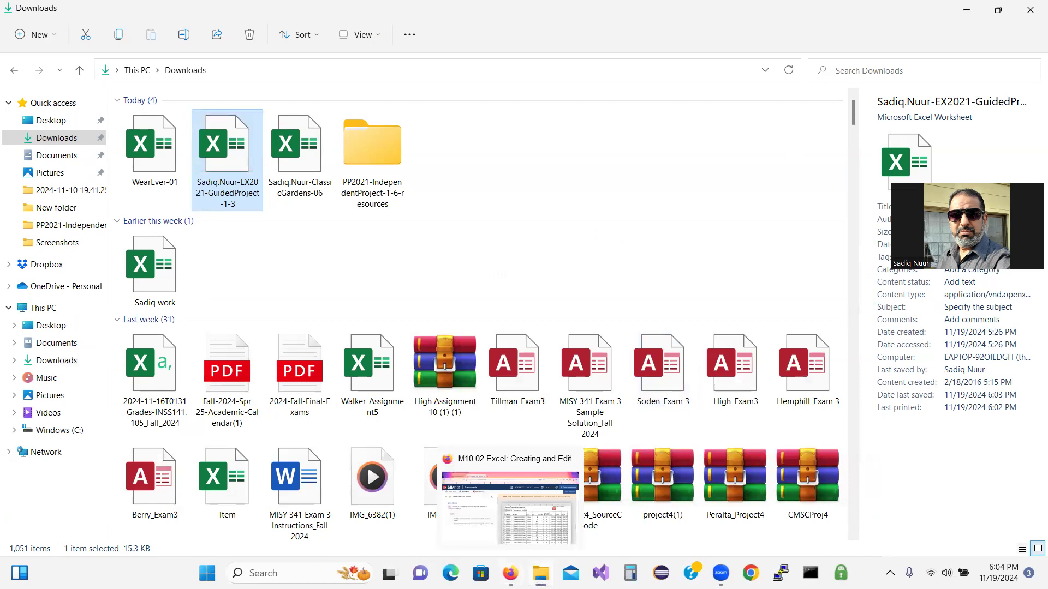
left_click(510, 573)
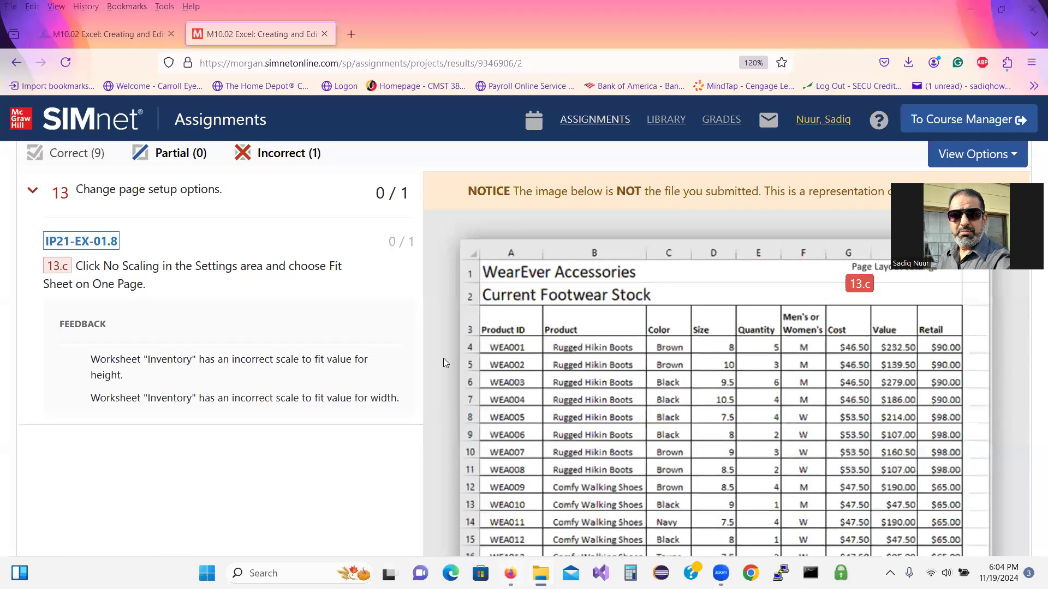
left_click(17, 62)
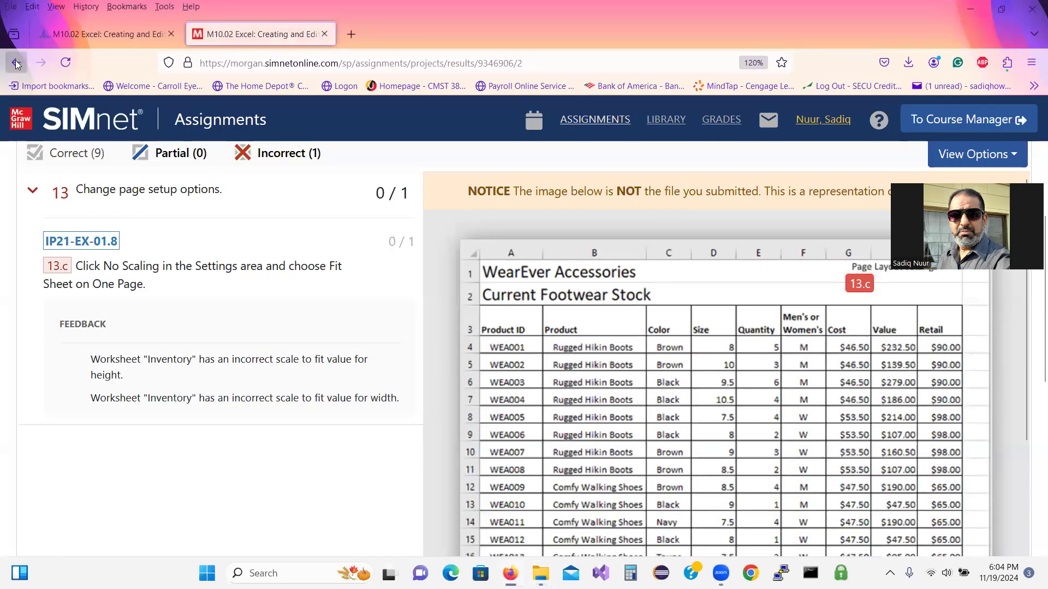
left_click(643, 399)
double_click(300, 145)
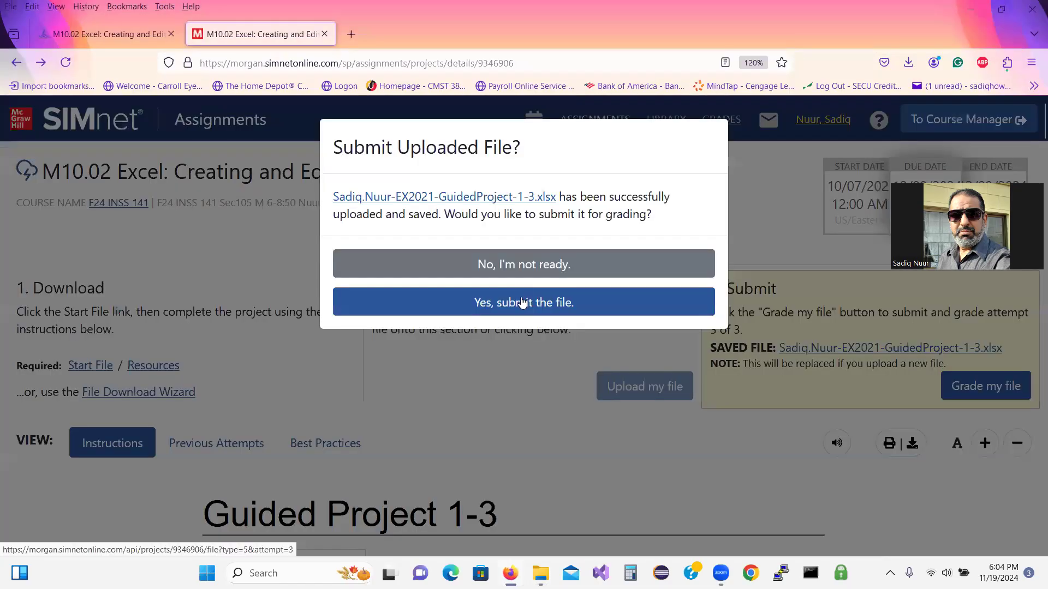
left_click(521, 300)
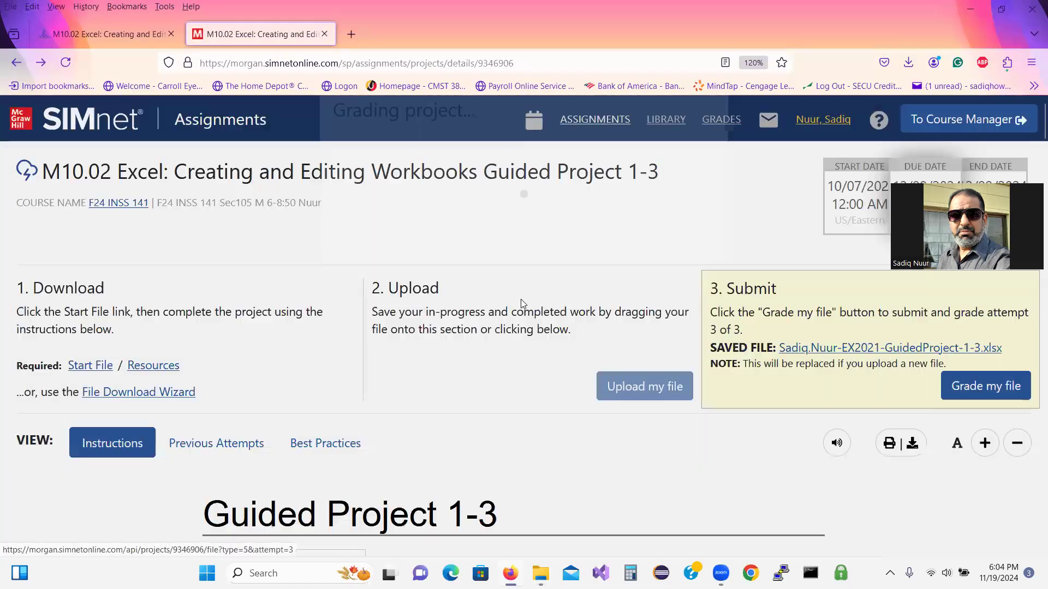